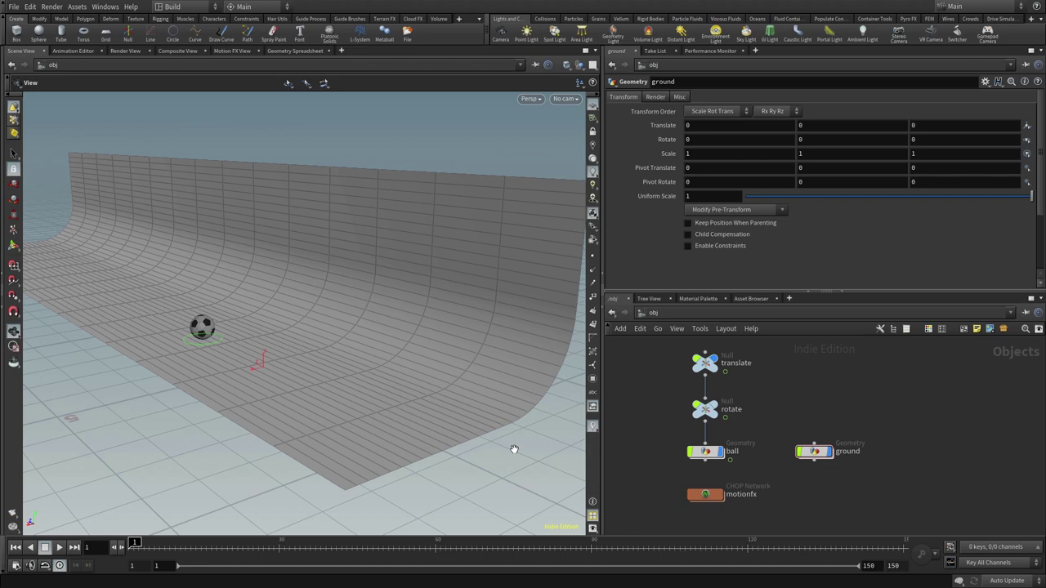
Step: Save the scene as 02-ball-modeling-WIP-03.hiplc by changing the version digit to 3
key("ctrl+shift+s")
key("End")
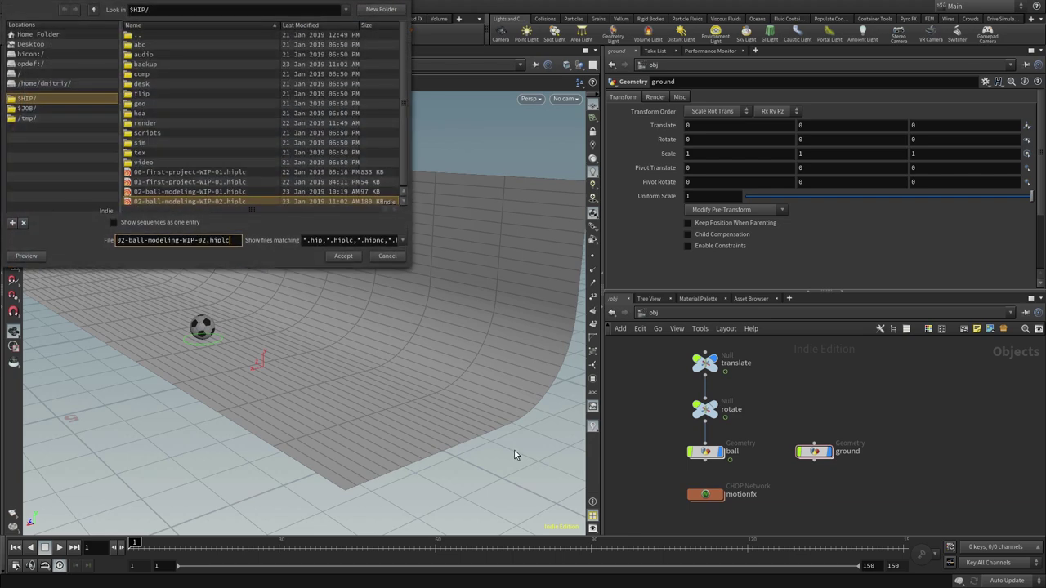
key("shift+Left")
type("3")
key("Return")
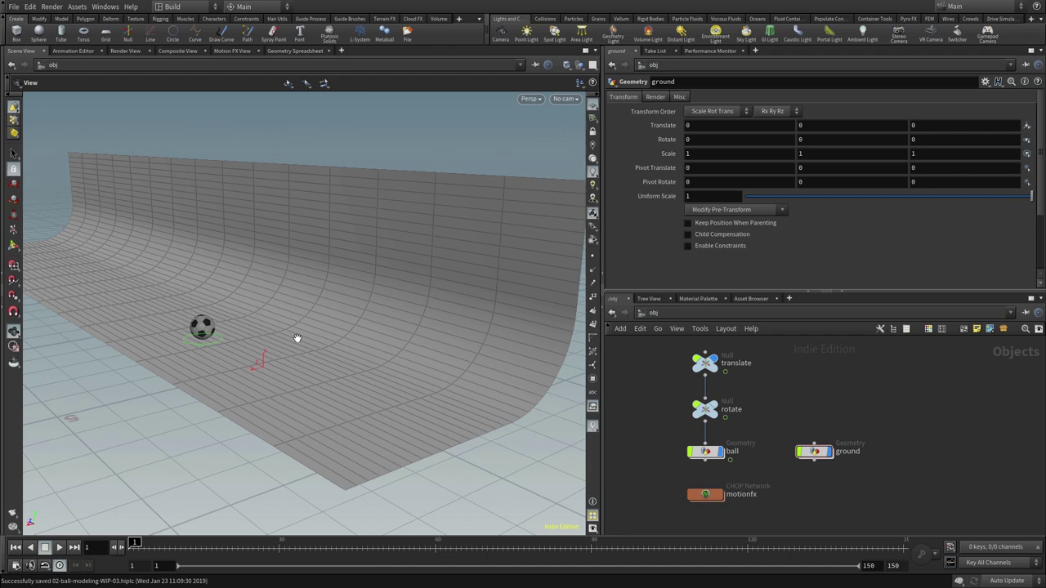
Step: Enter the ground object's network and hide all other objects in the viewport
double_click(819, 453)
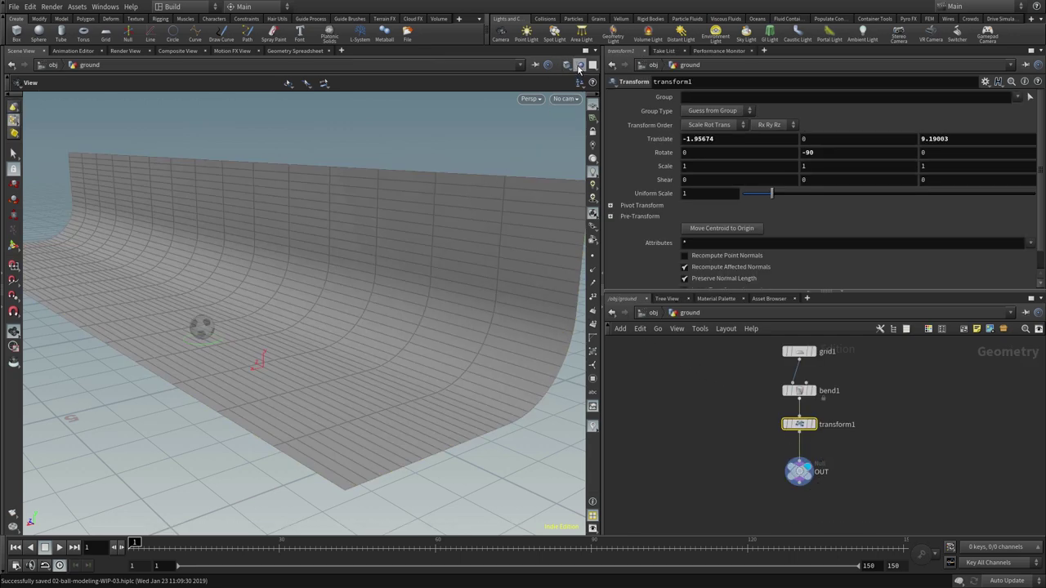
left_click(580, 67)
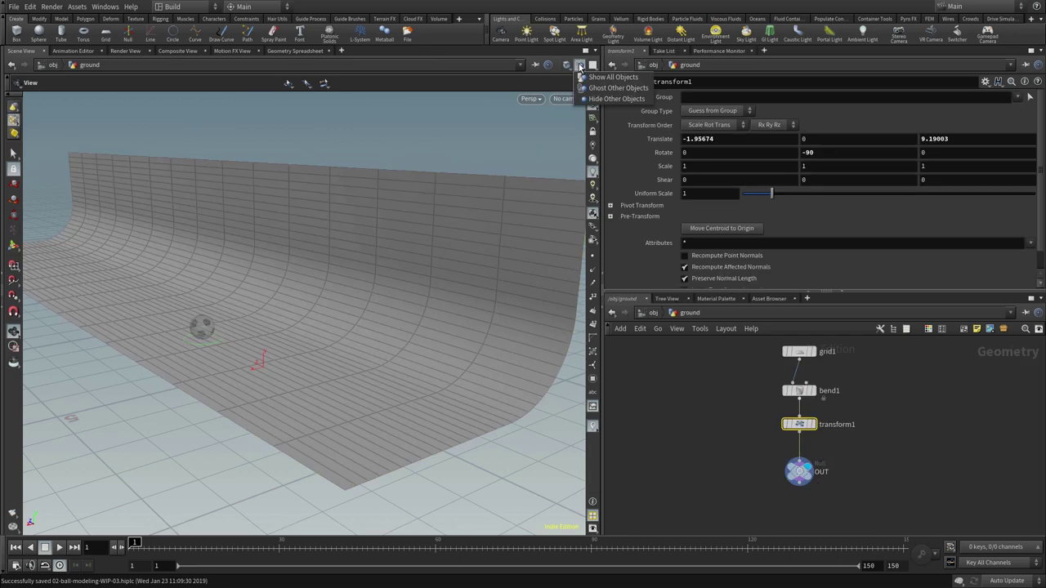
left_click(614, 99)
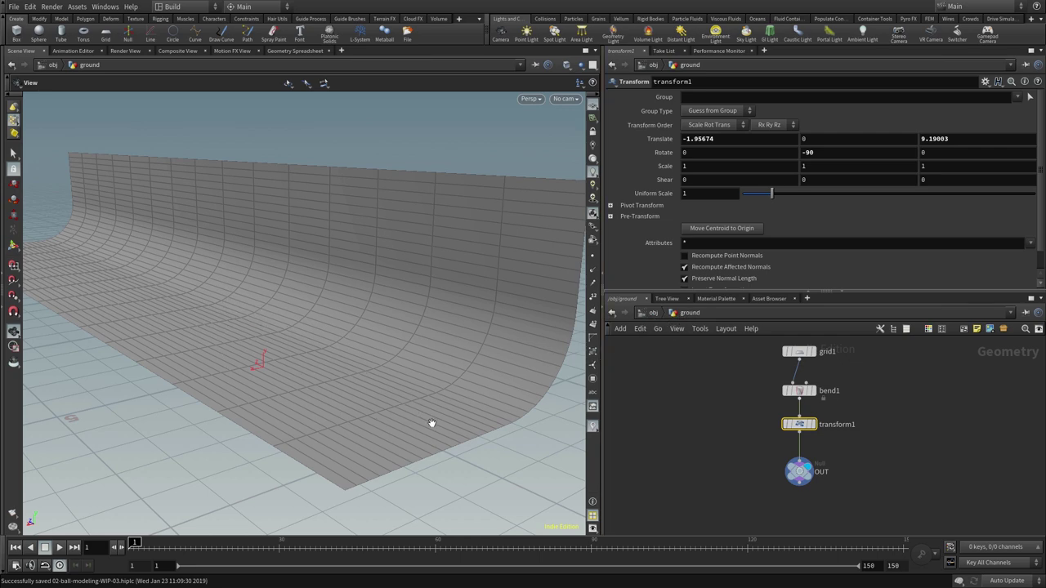
Step: Display and select grid1 to show the flat, unbent 30 by 10 grid
middle_click_drag(730, 417, 680, 437)
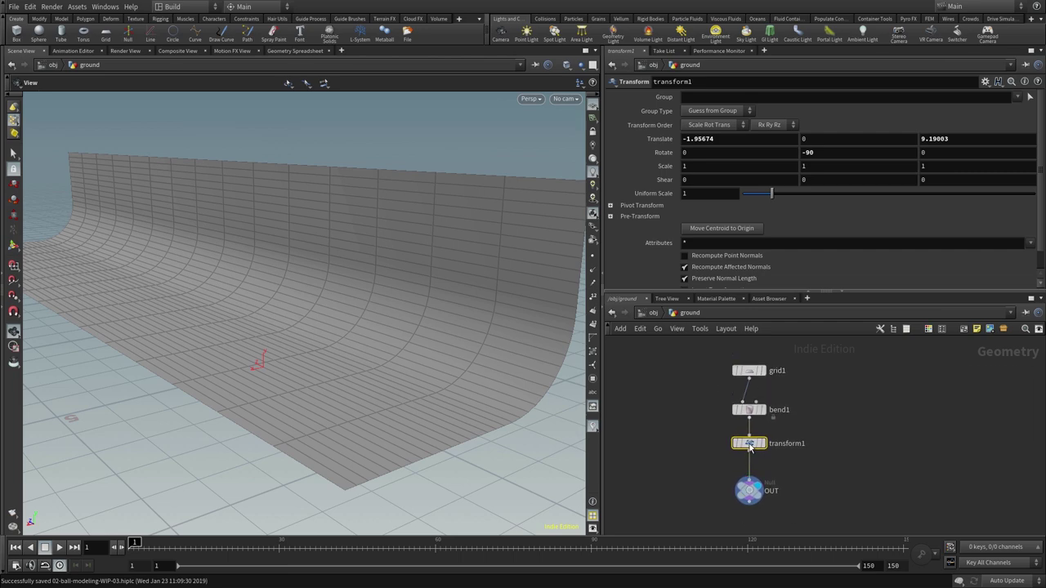
left_click(749, 490)
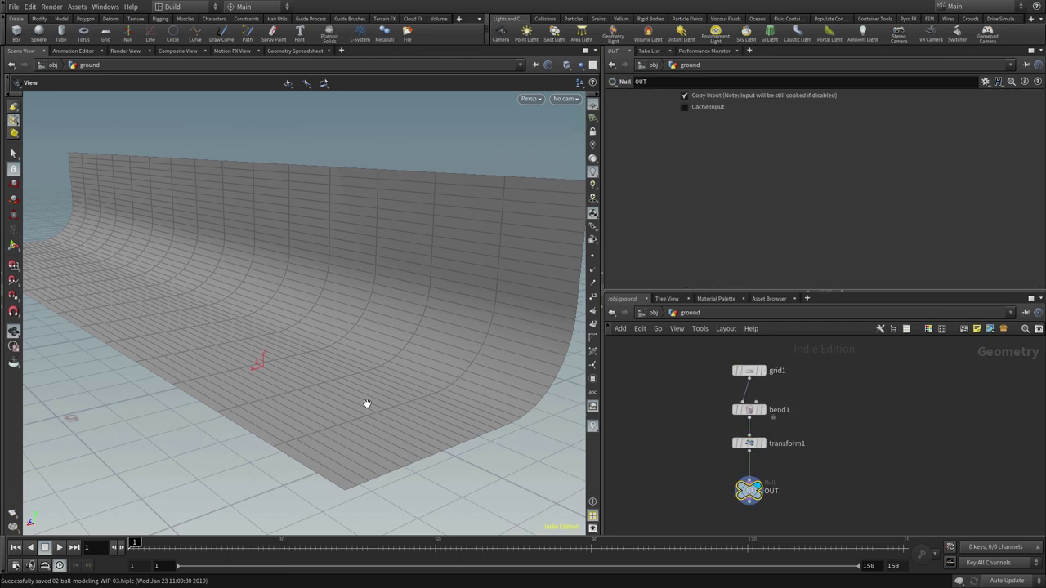
middle_click_drag(682, 418, 671, 448)
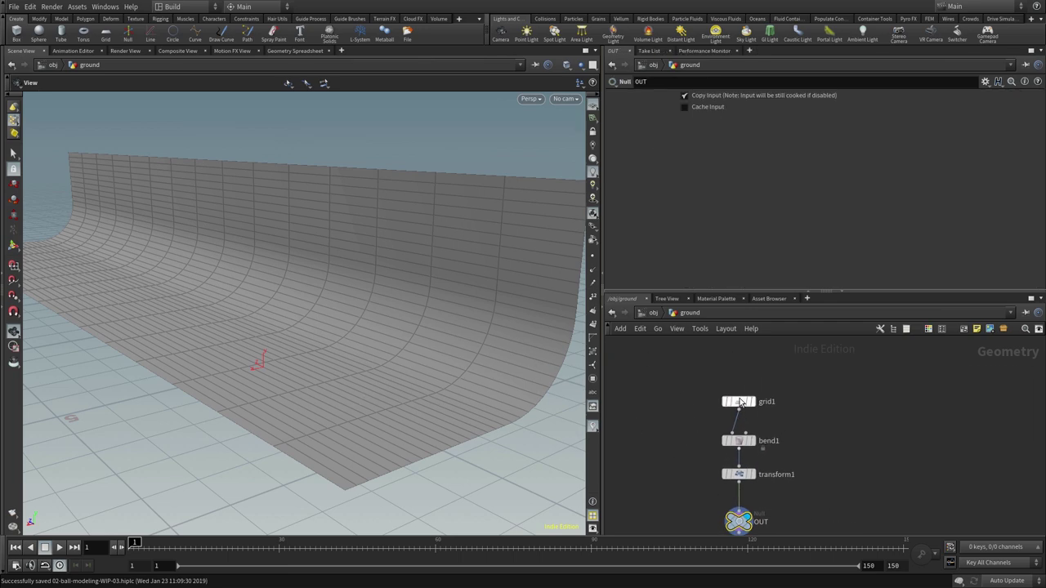
left_click_drag(742, 402, 742, 382)
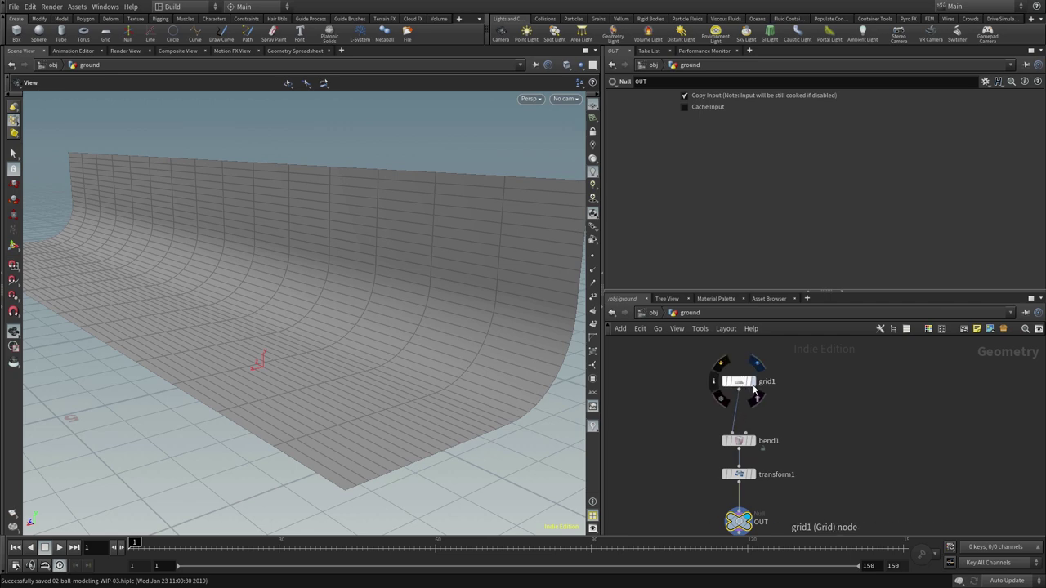
left_click(749, 381)
left_click(741, 381)
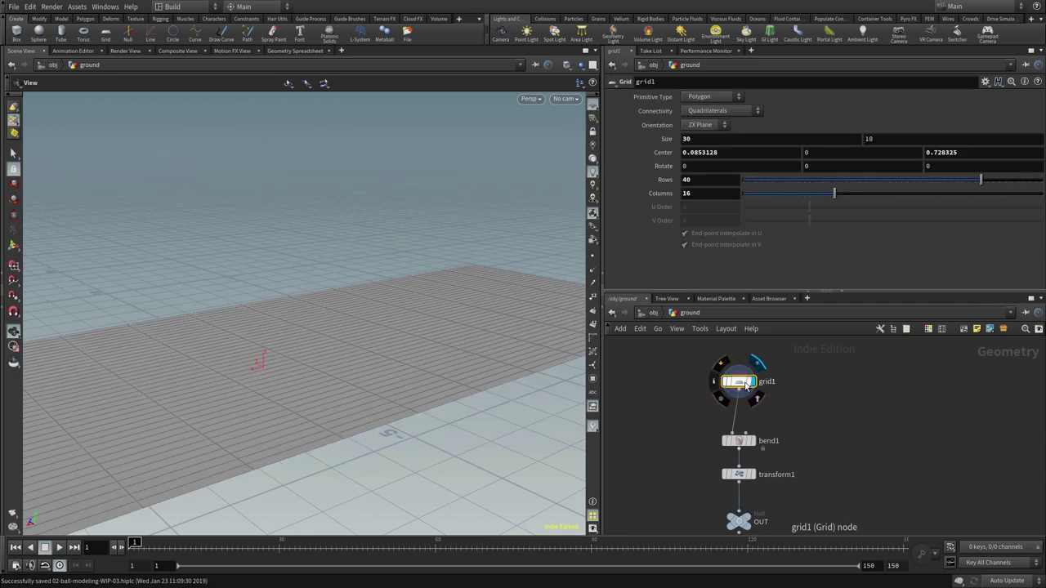
mouse_move(446, 360)
left_mouse_down()
mouse_move(294, 420)
mouse_move(367, 357)
mouse_move(458, 399)
mouse_move(397, 401)
mouse_move(415, 362)
mouse_move(408, 385)
mouse_move(403, 366)
mouse_move(373, 357)
mouse_move(401, 378)
mouse_move(385, 386)
mouse_move(385, 367)
mouse_move(406, 366)
left_mouse_up()
left_click_drag(741, 383, 740, 361)
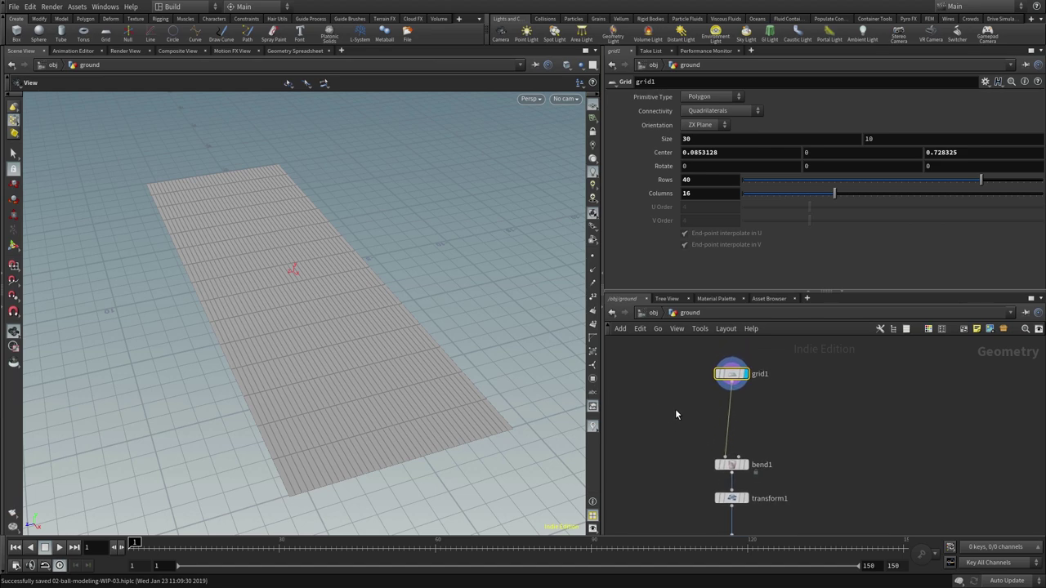
Step: Drop a UV Project node (uvproject1) onto the grid1–bend1 wire and display its result
key("Tab")
type("uv")
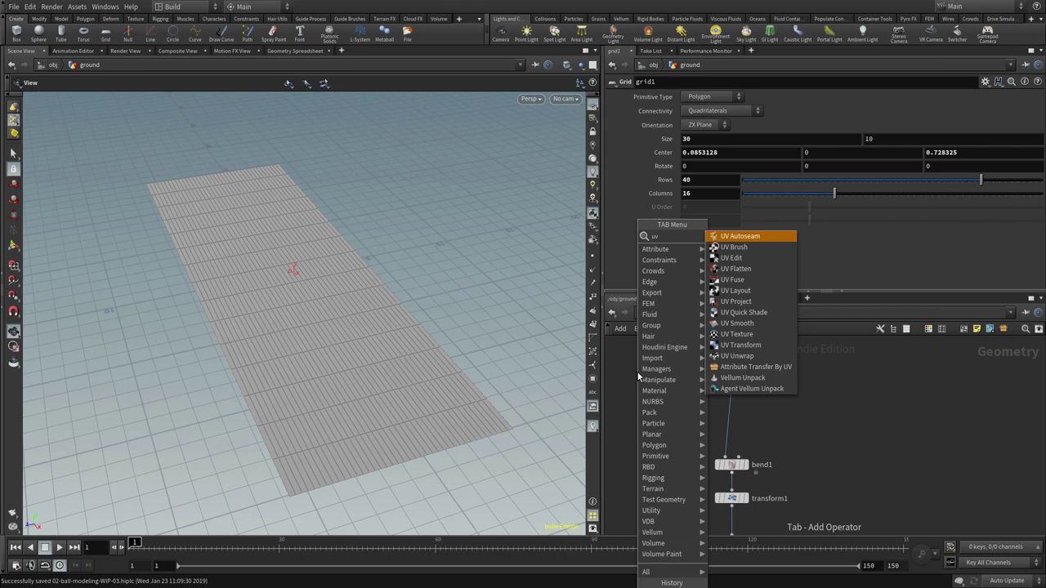
key("Down")
key("Down")
key("Down")
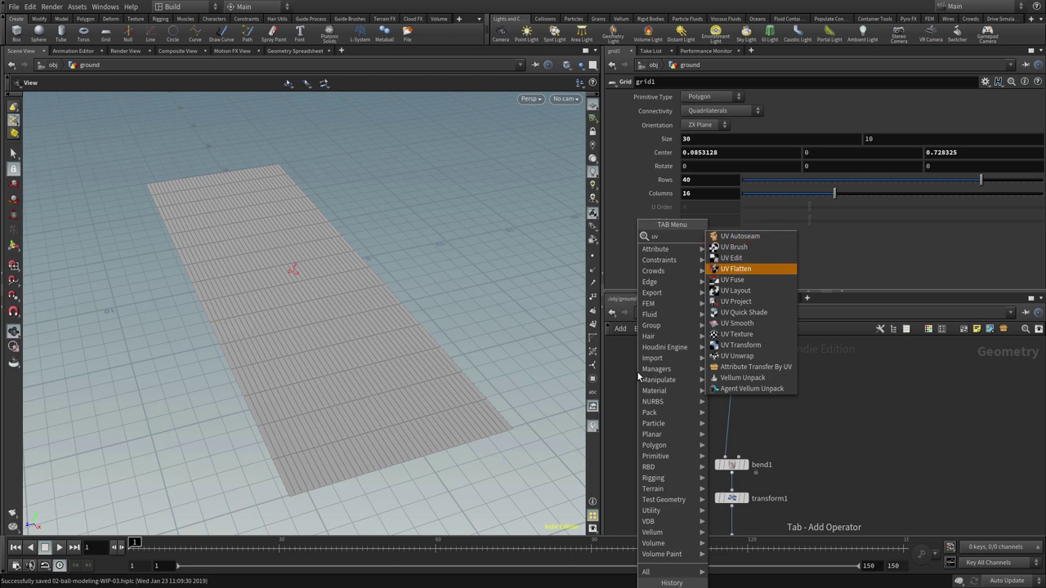
key("Down")
key("Down")
key("Down")
key("Down")
key("Down")
key("Down")
key("Up")
key("Up")
key("Up")
key("Up")
key("Up")
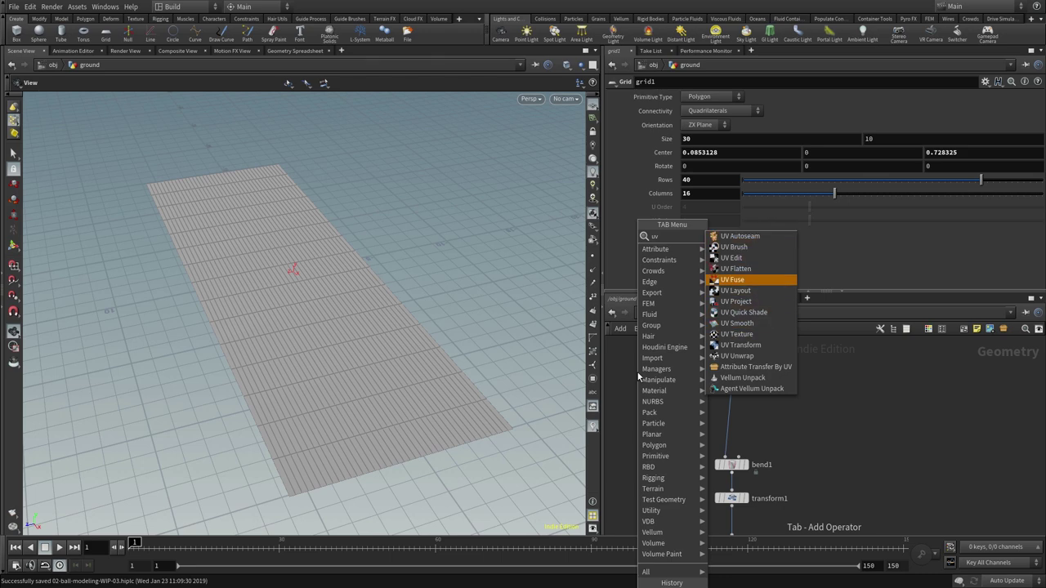
key("Up")
key("Up")
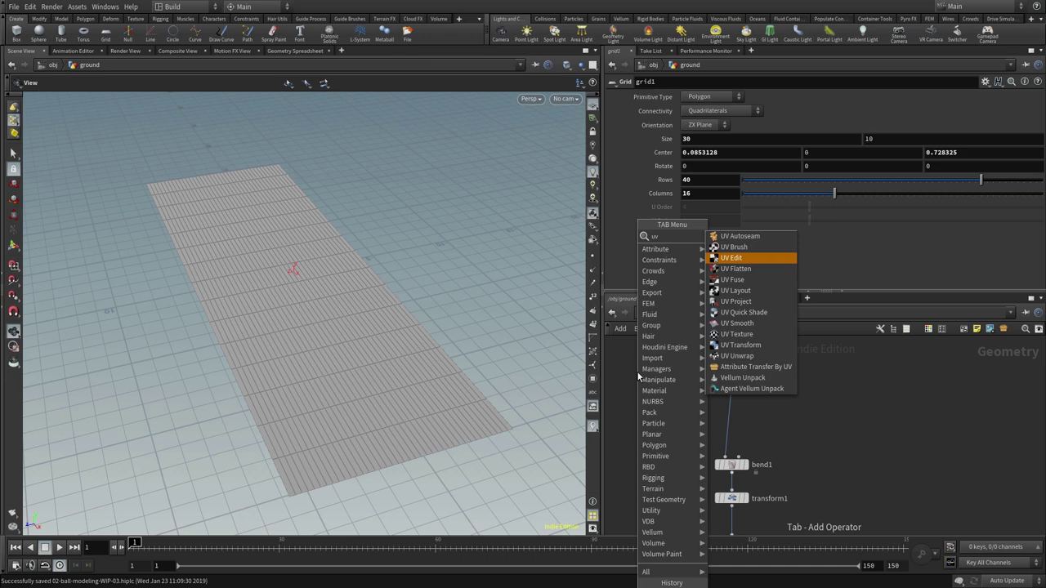
key("Down")
key("Down")
key("Down")
key("Down")
key("Down")
key("Down")
key("Down")
key("Down")
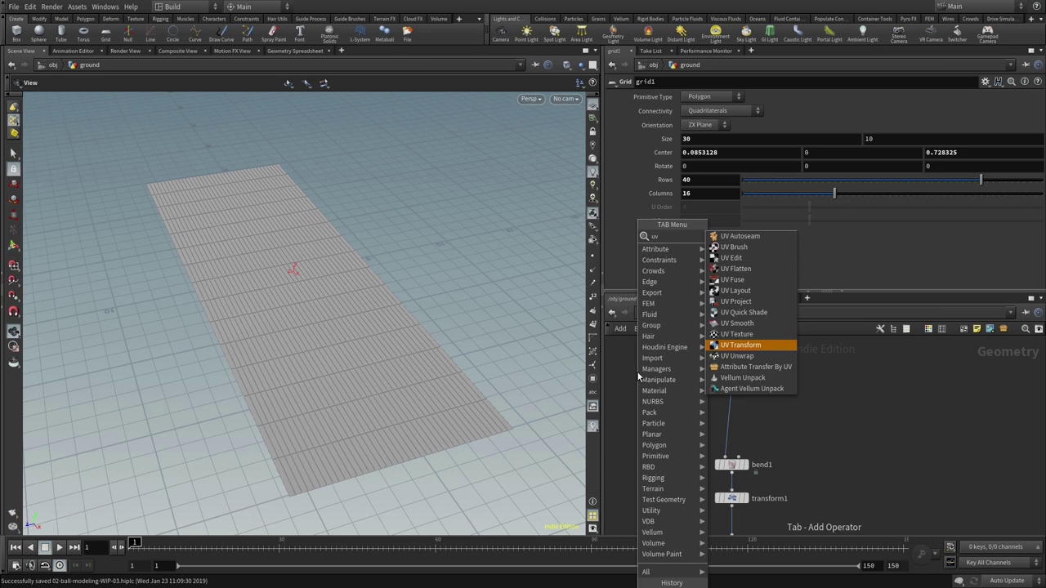
key("Up")
key("Up")
key("Up")
key("Up")
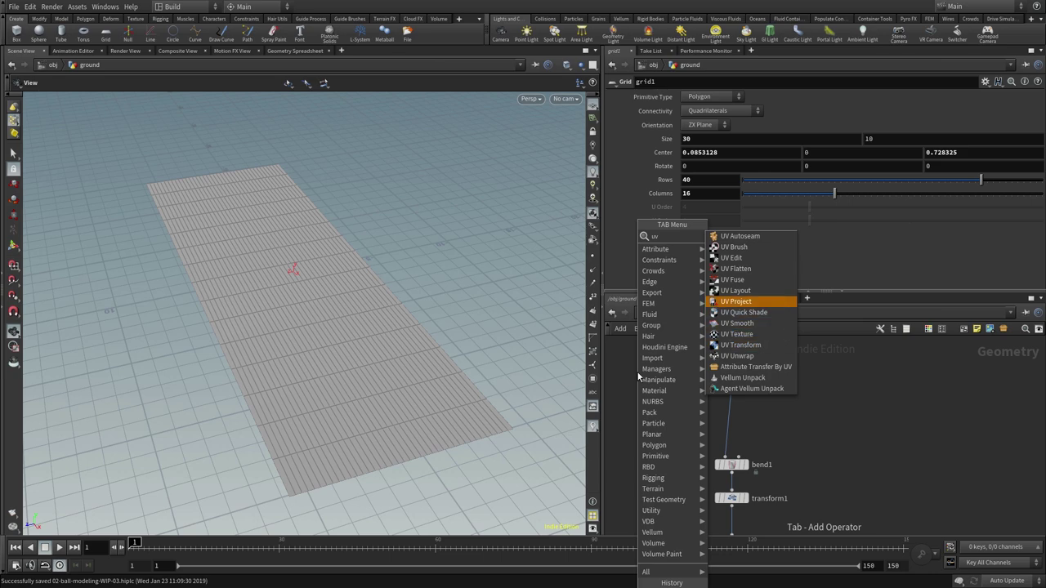
key("Return")
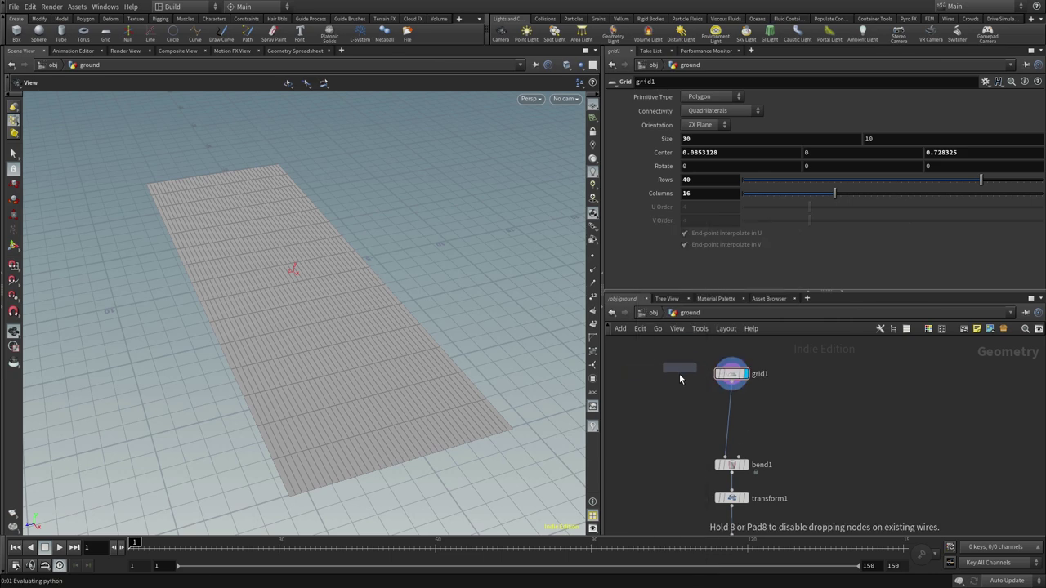
left_click(731, 408)
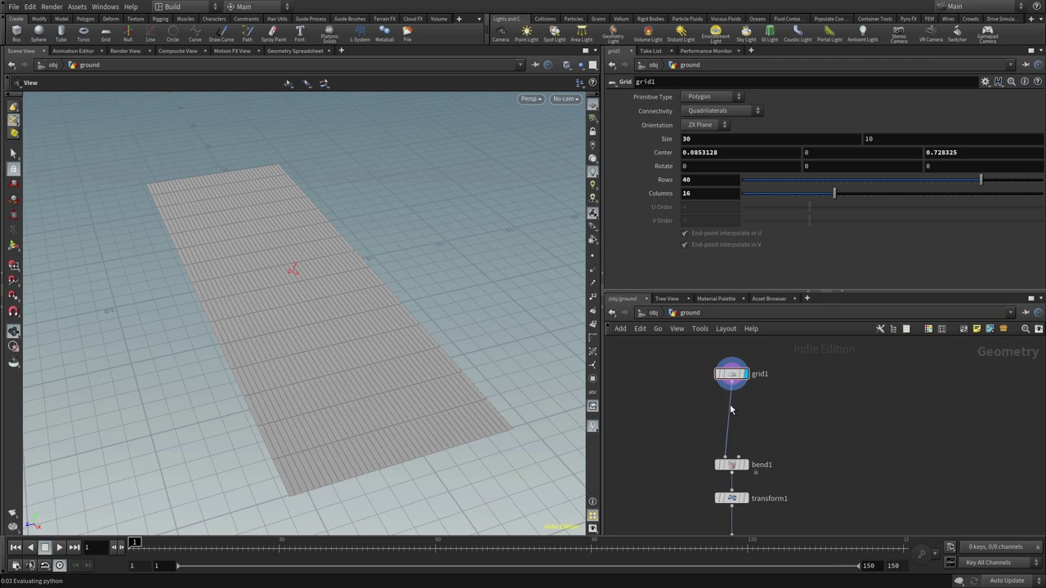
left_click(745, 408)
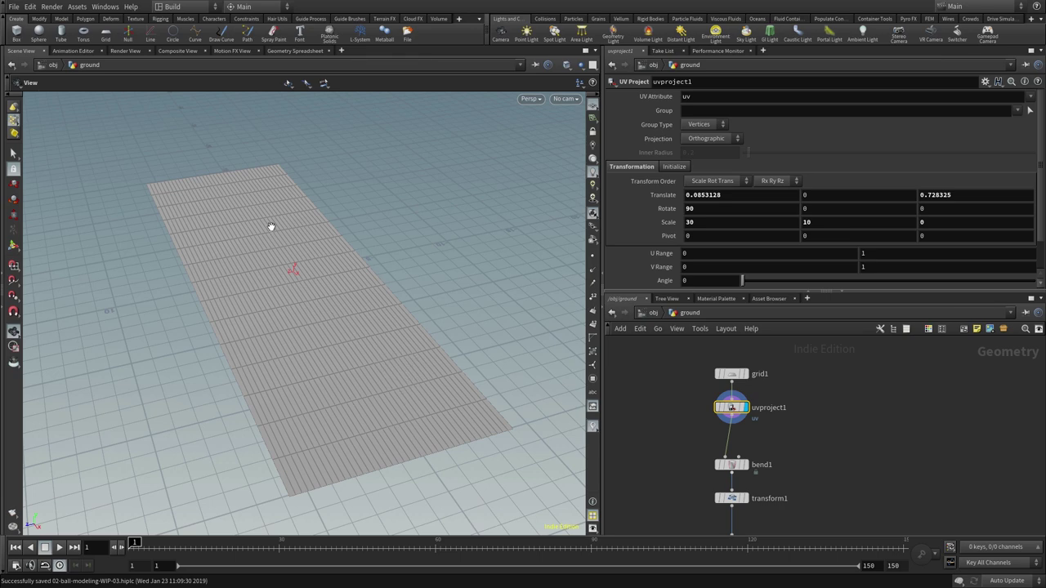
Step: Switch the viewport to the UV view and frame the ground's projected UV grid
left_click(531, 99)
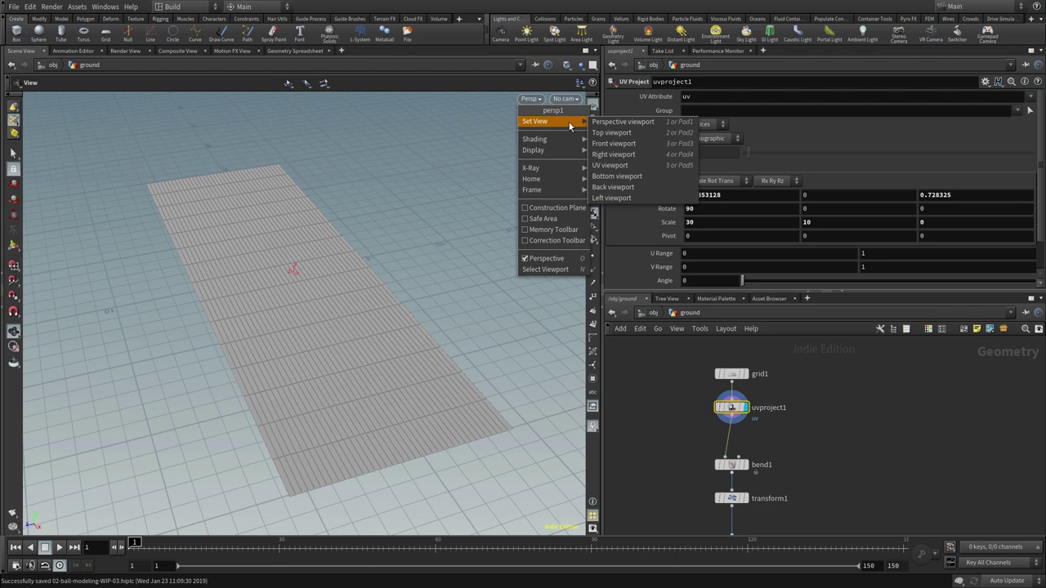
mouse_move(544, 121)
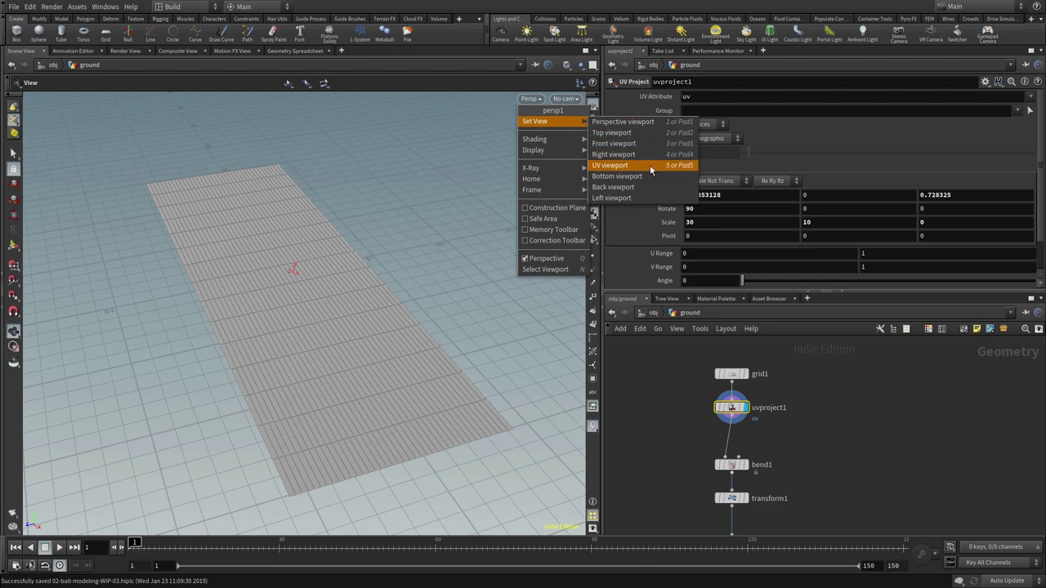
left_click(649, 165)
scroll(458, 274, "down", 1)
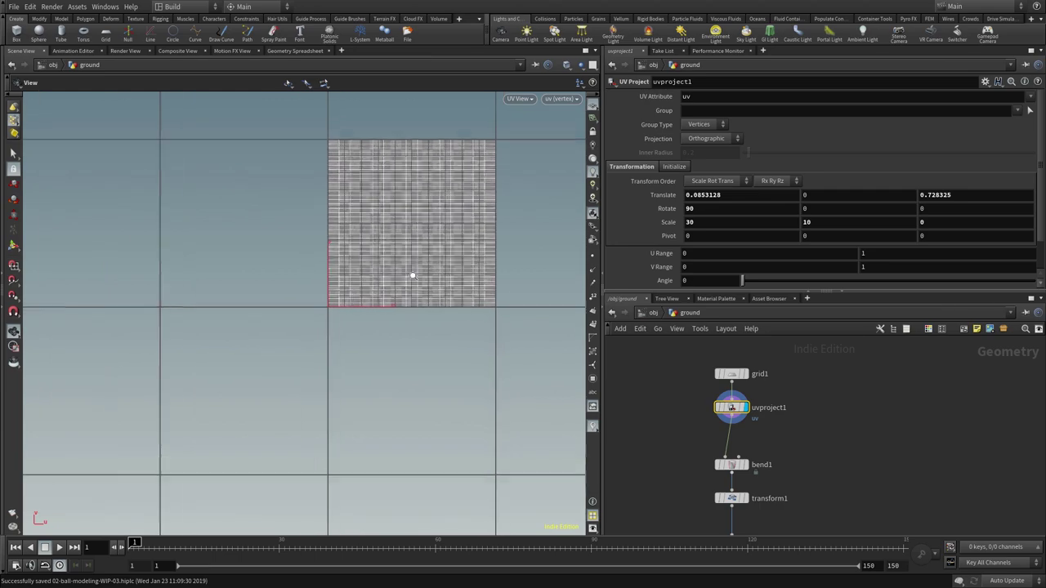
middle_click_drag(411, 275, 332, 360)
scroll(332, 359, "up", 2)
scroll(392, 326, "up", 1)
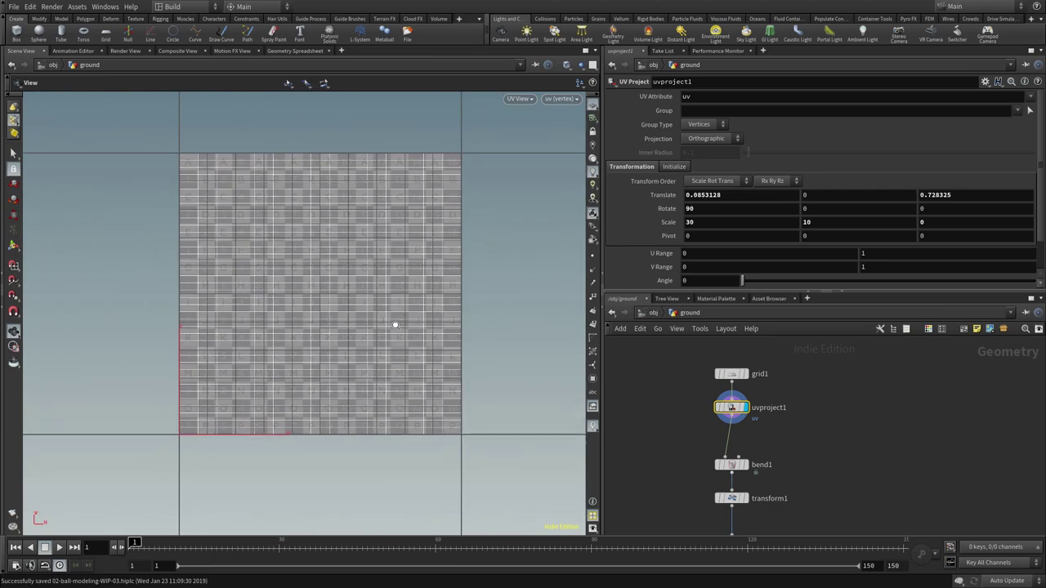
scroll(368, 339, "down", 1)
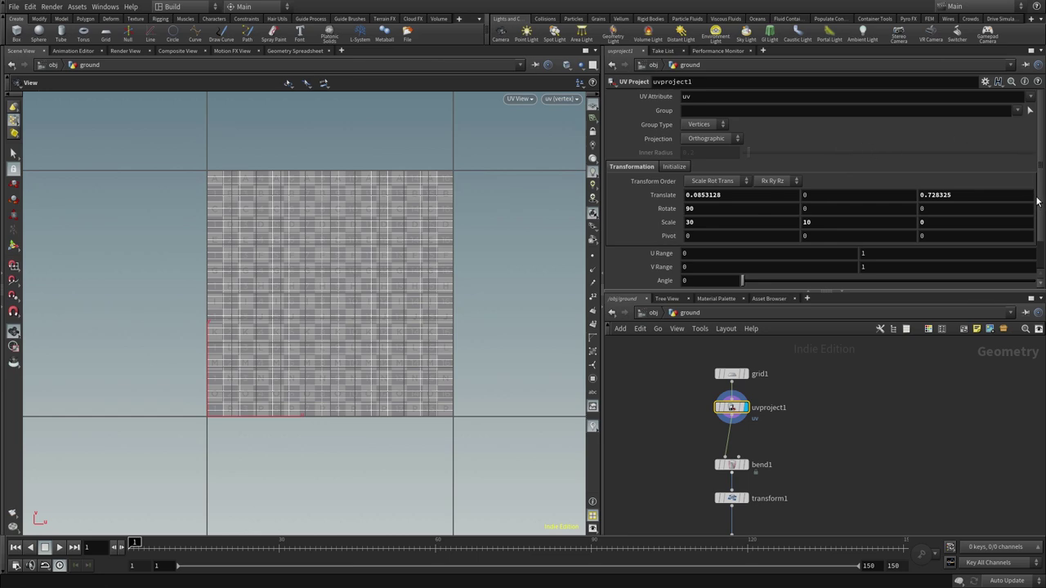
scroll(1039, 224, "down", 2)
scroll(1042, 243, "up", 2)
key("space+1")
Step: Add a UV Quick Shade node and wire uvproject1's output into its input
left_click_drag(311, 357, 262, 287)
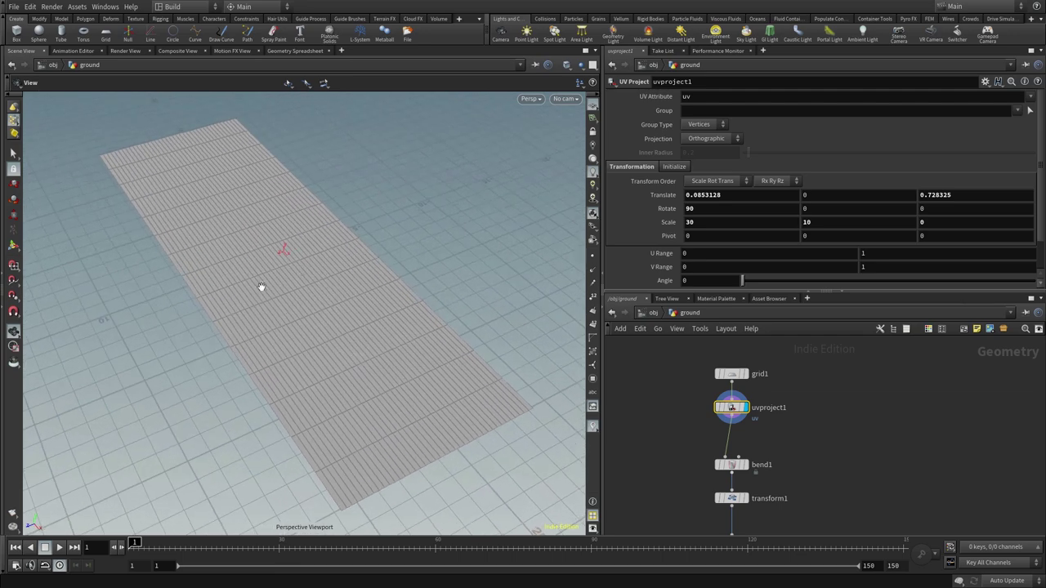
left_click_drag(348, 333, 360, 337)
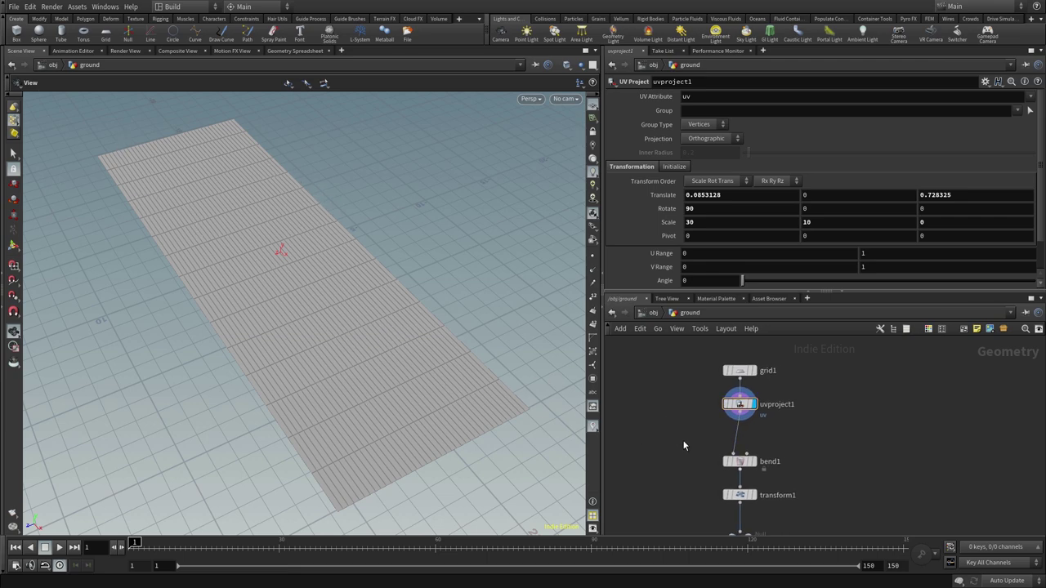
key("Tab")
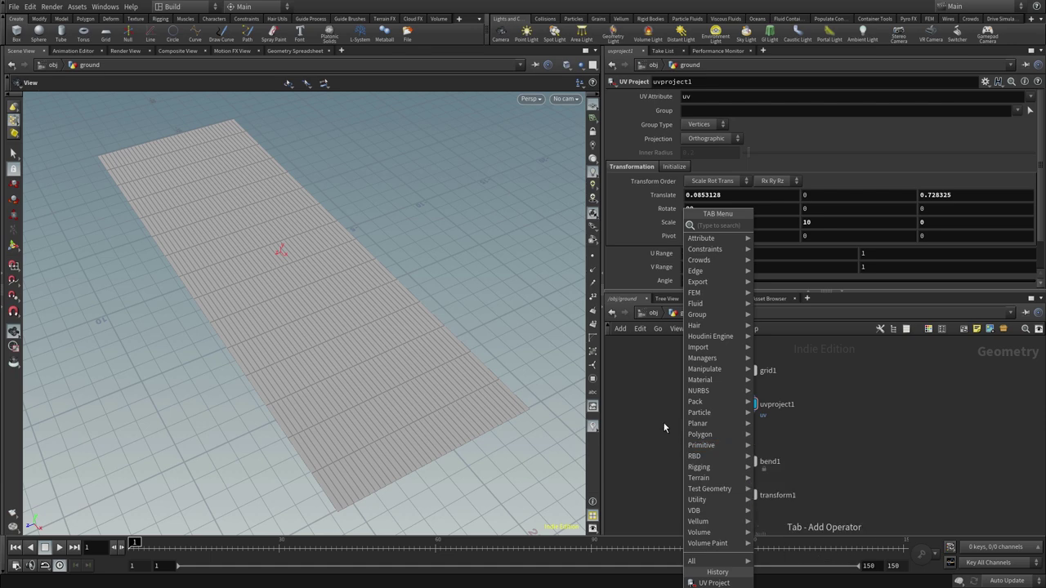
type("uvqui")
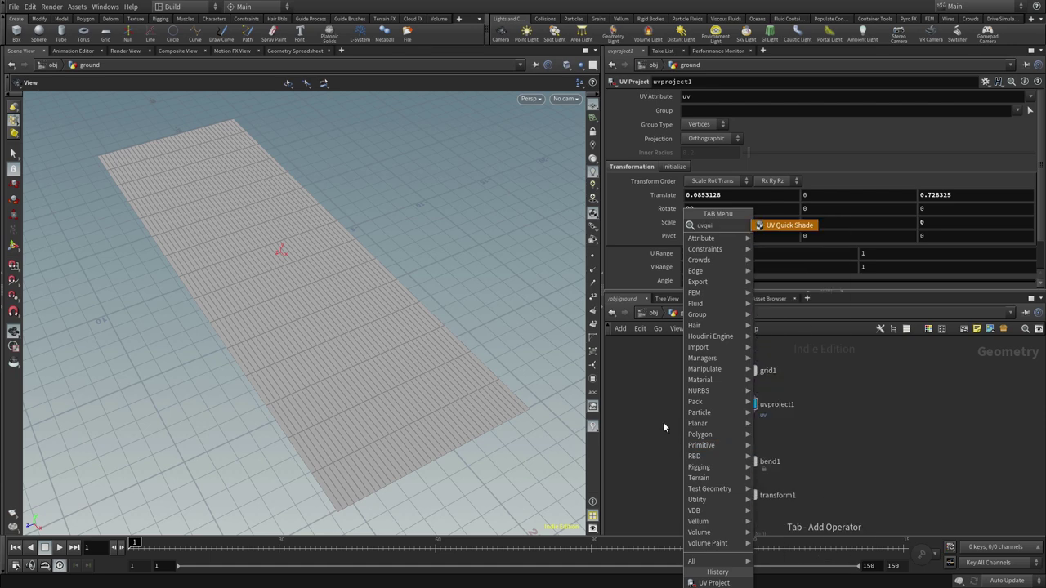
key("Return")
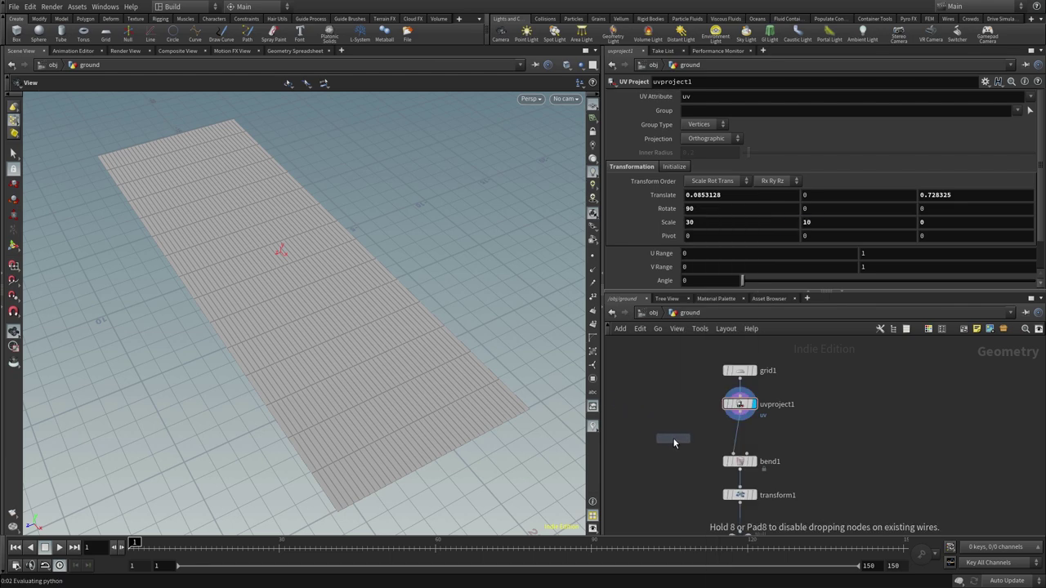
left_click(672, 437)
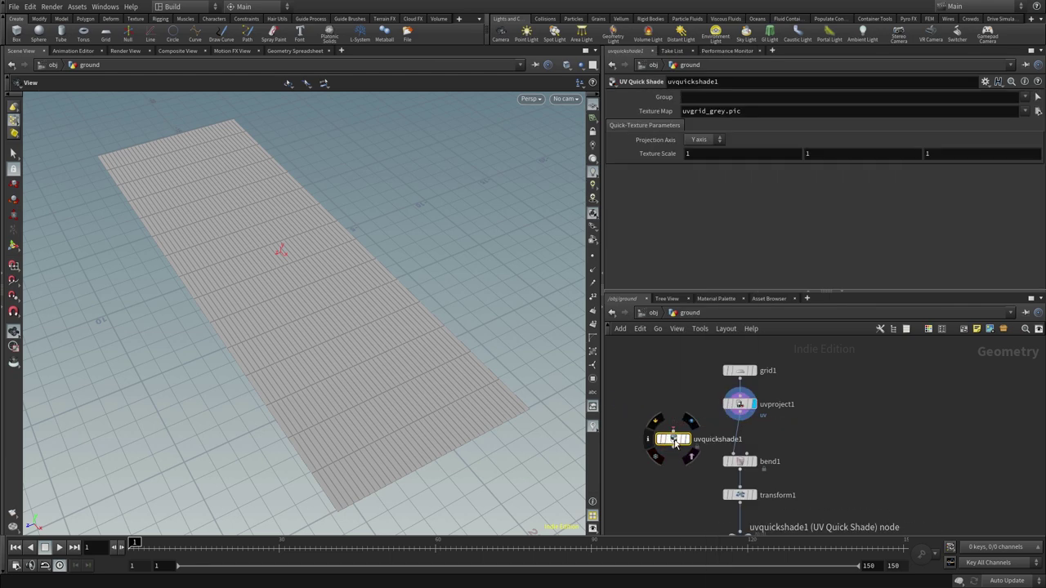
left_click_drag(740, 418, 699, 413)
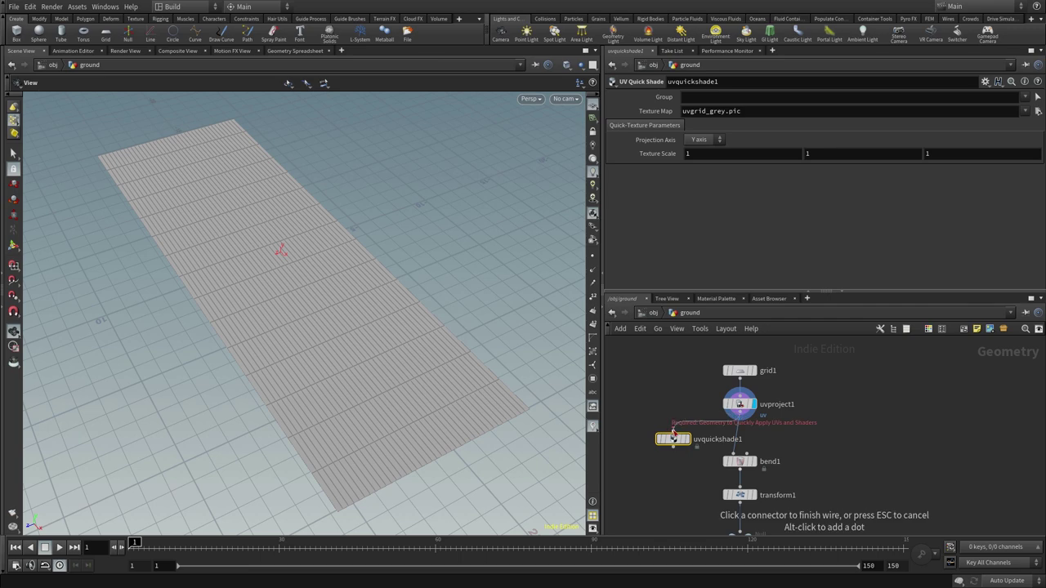
left_click(672, 431)
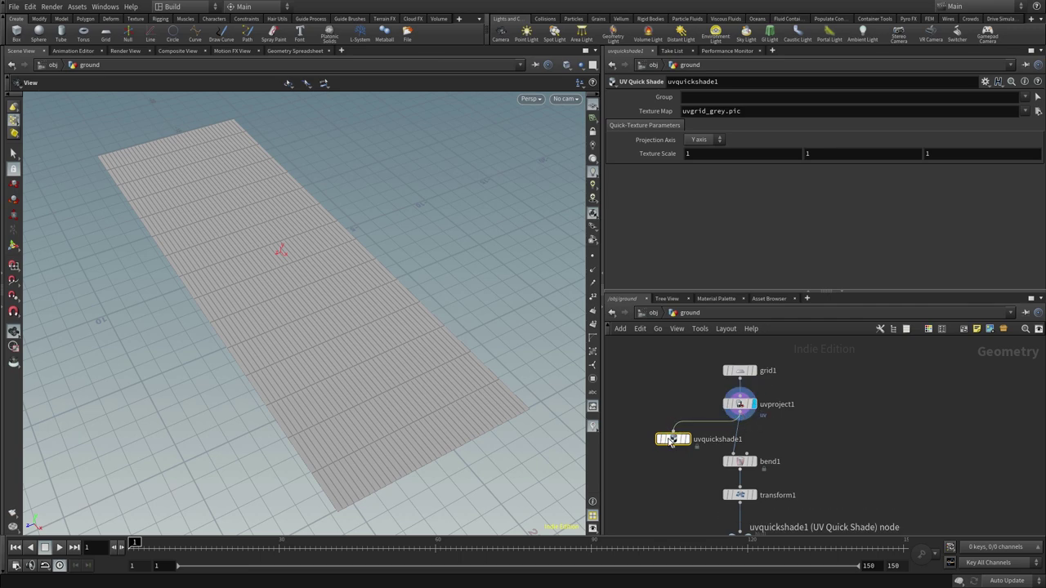
left_click_drag(672, 437, 662, 442)
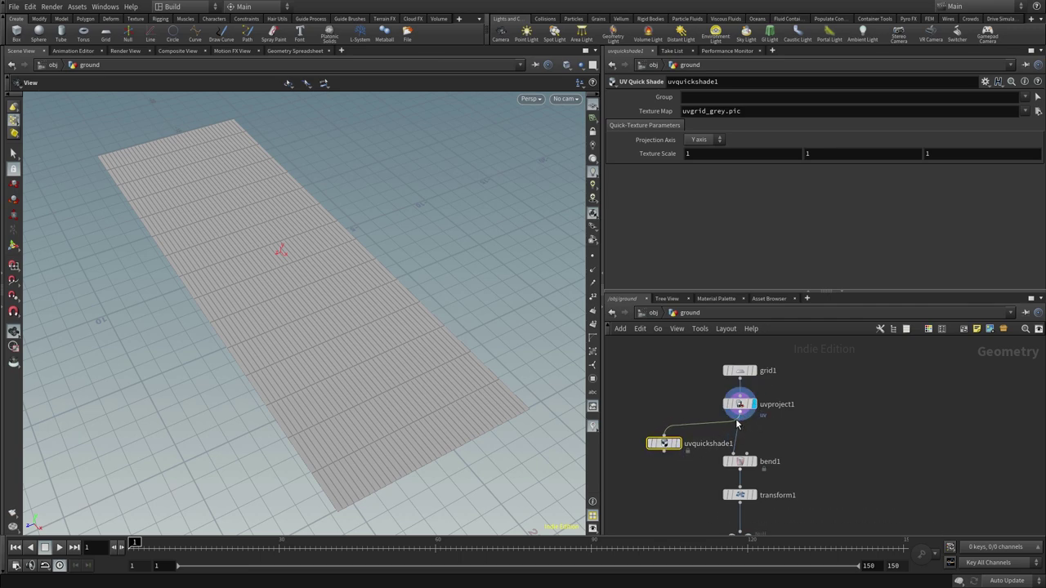
Step: Display uvquickshade1 and inspect the uvgrid_grey checker on the grid in perspective and UV views
left_click(675, 444)
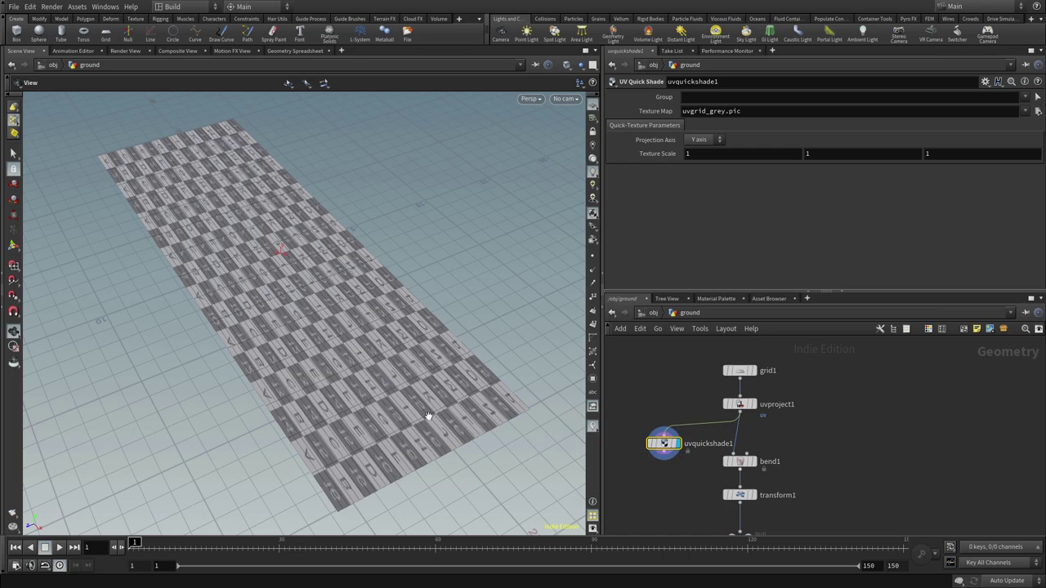
scroll(425, 338, "up", 3)
scroll(517, 303, "up", 3)
scroll(401, 330, "up", 3)
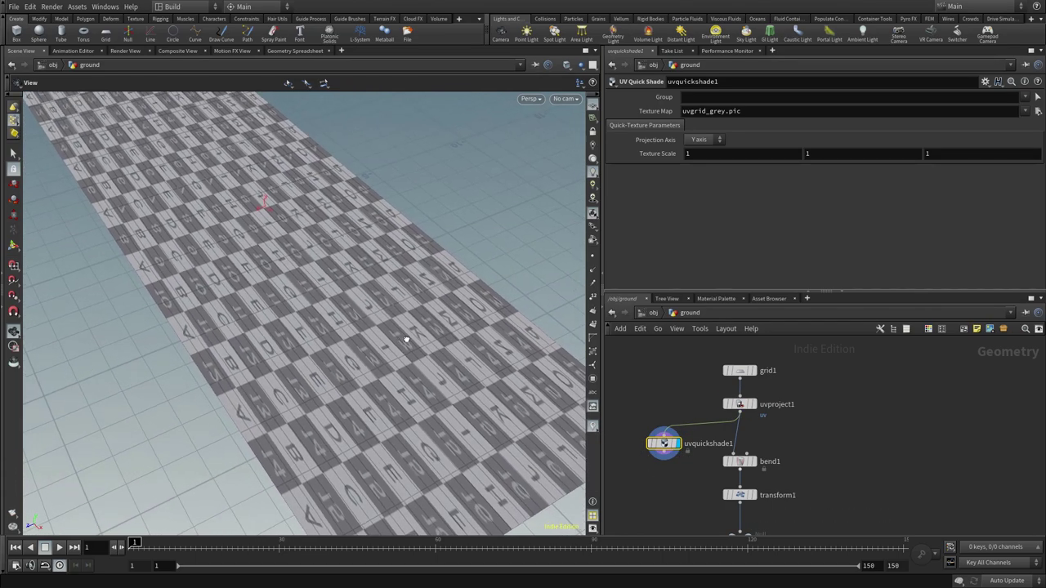
mouse_move(401, 331)
left_mouse_down()
mouse_move(400, 375)
mouse_move(456, 398)
left_mouse_up()
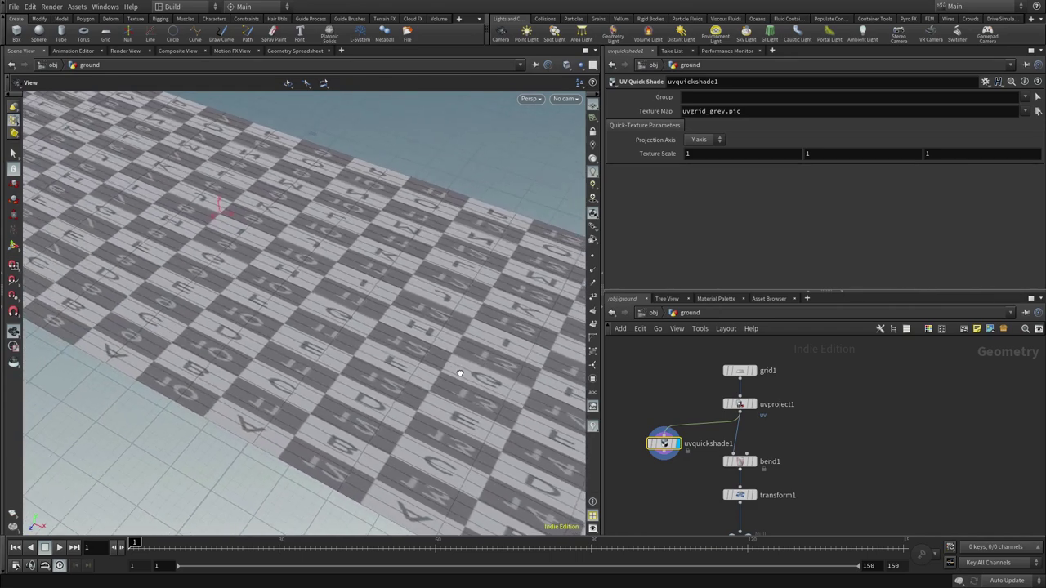
scroll(366, 341, "down", 5)
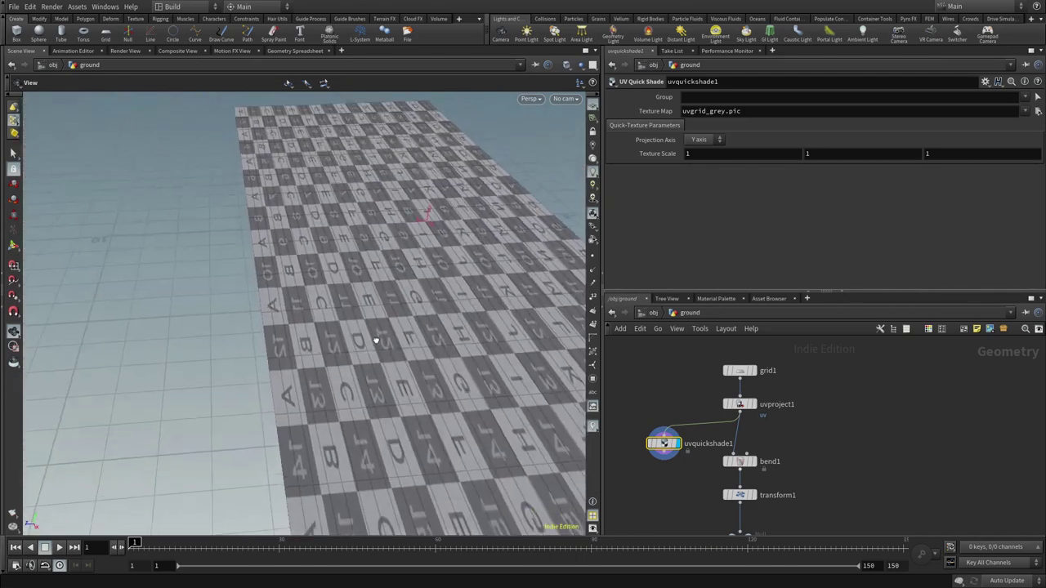
left_click_drag(369, 341, 362, 385)
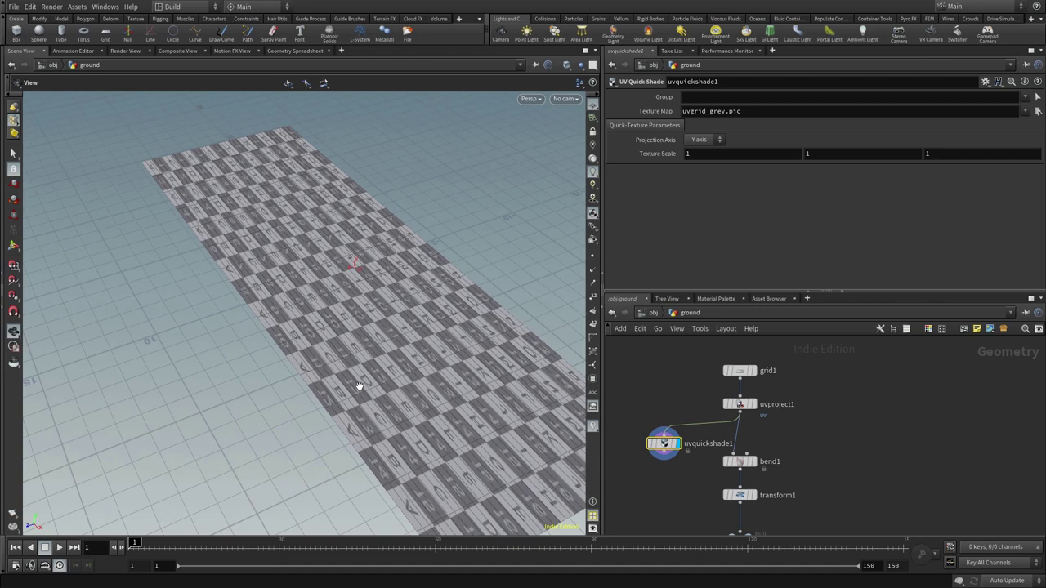
key("space+5")
scroll(367, 372, "up", 1)
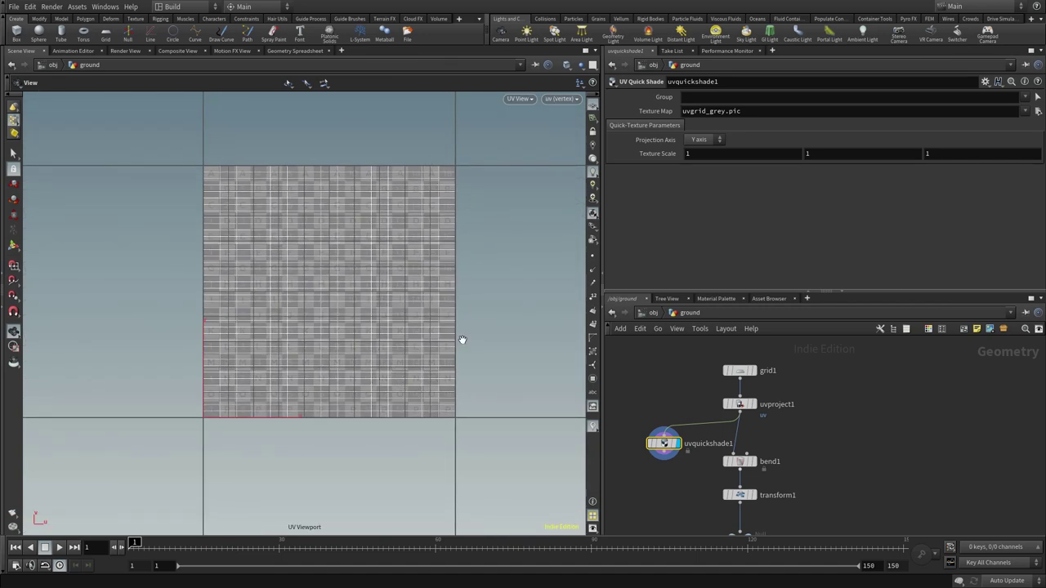
key("space+1")
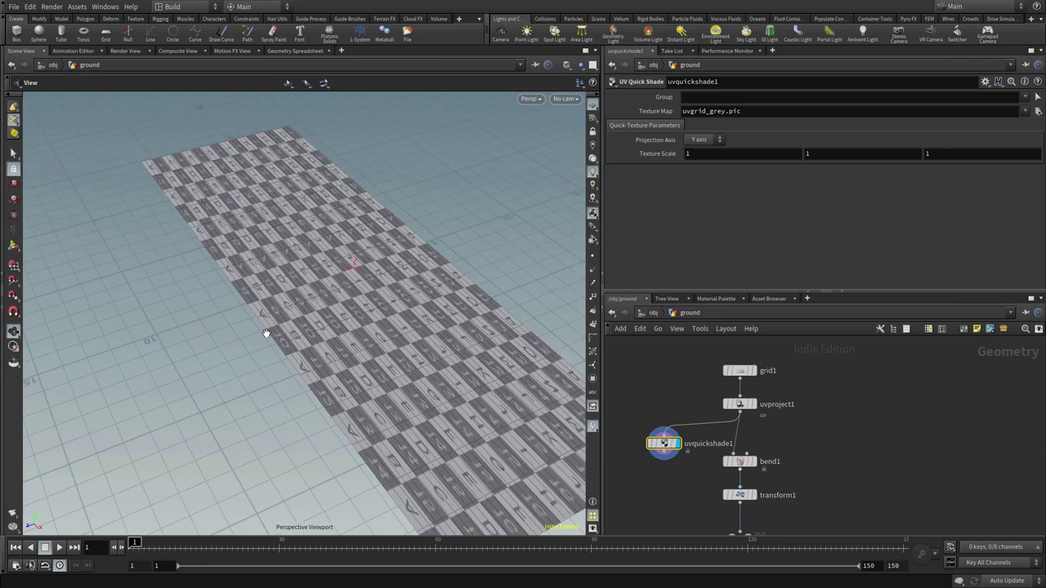
mouse_move(273, 338)
left_mouse_down("alt")
mouse_move(297, 366)
mouse_move(303, 234)
mouse_move(357, 315)
mouse_move(342, 320)
mouse_move(388, 343)
mouse_move(392, 318)
mouse_move(345, 311)
mouse_move(538, 384)
left_mouse_up("alt")
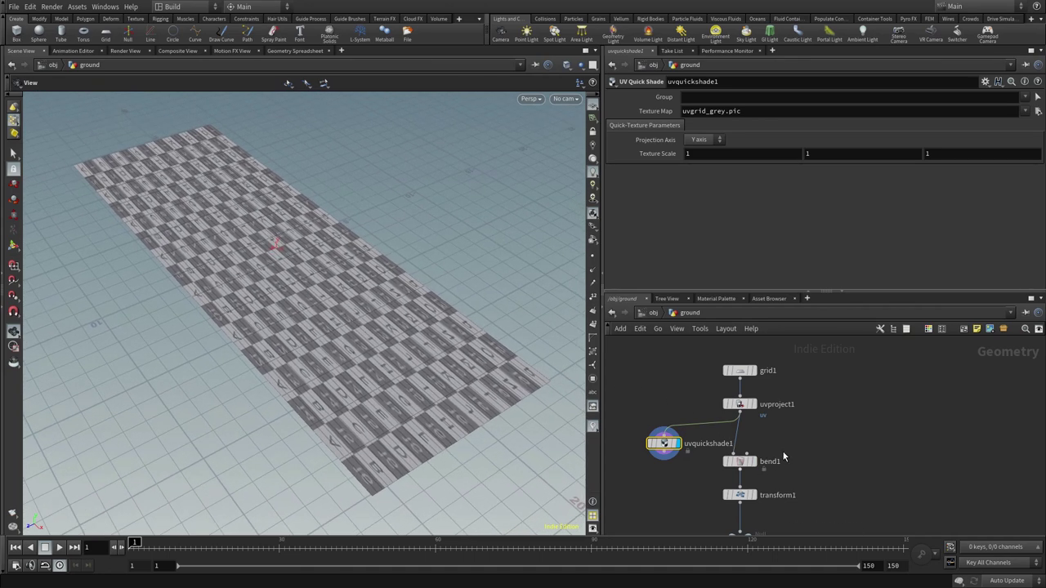
mouse_move(782, 450)
middle_mouse_down()
mouse_move(764, 465)
mouse_move(742, 448)
middle_mouse_up()
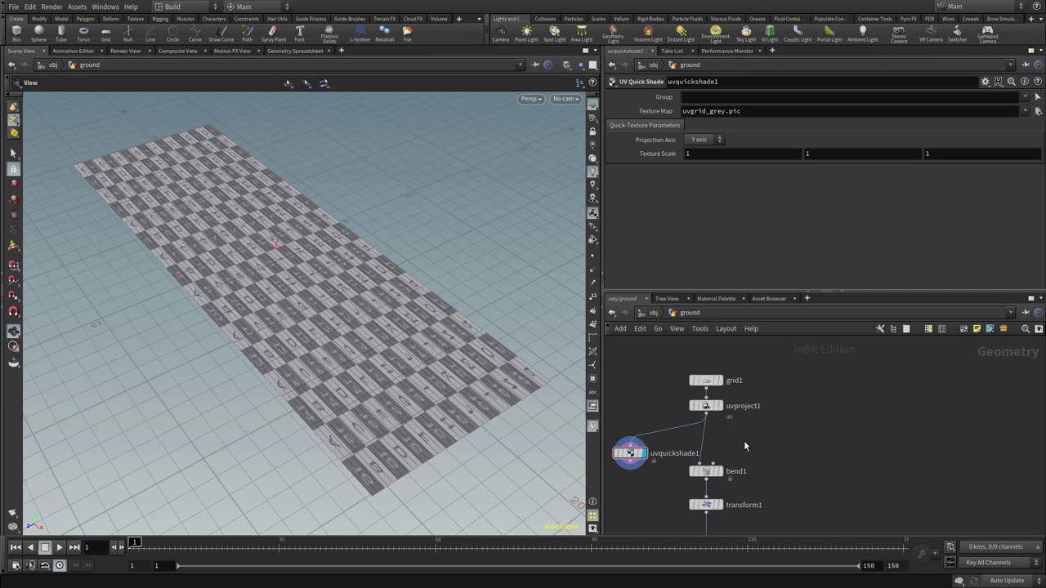
Step: Drop a UV Transform node (uvtransform1) onto the wire between uvproject1 and bend1
key("Tab")
type("uv")
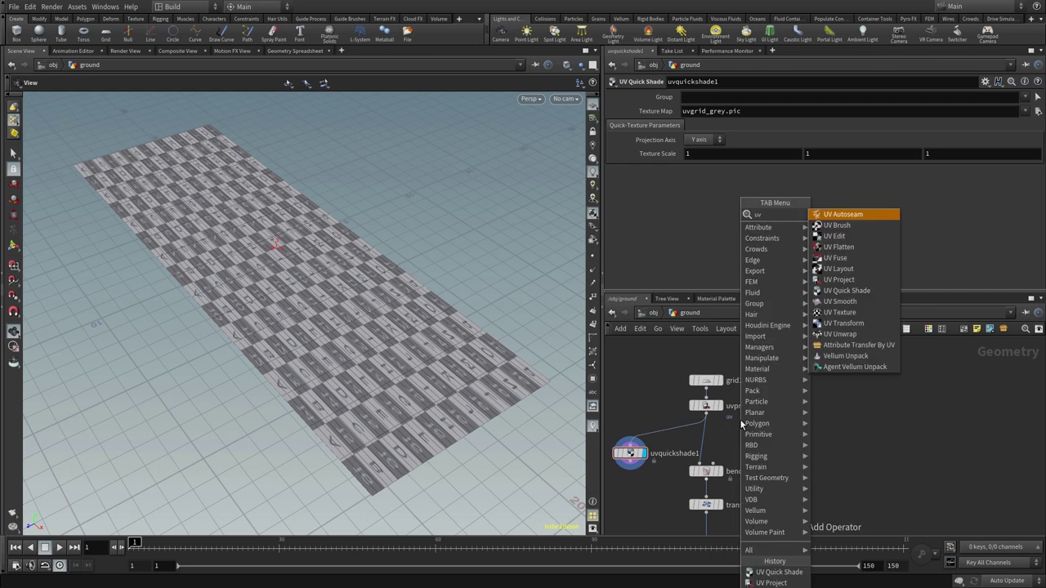
type("tra")
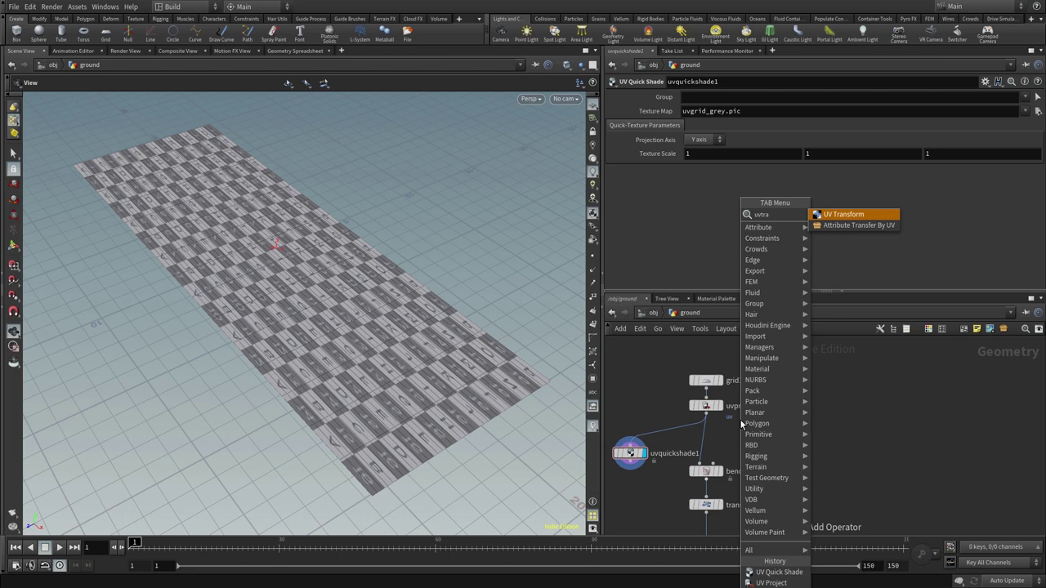
key("Return")
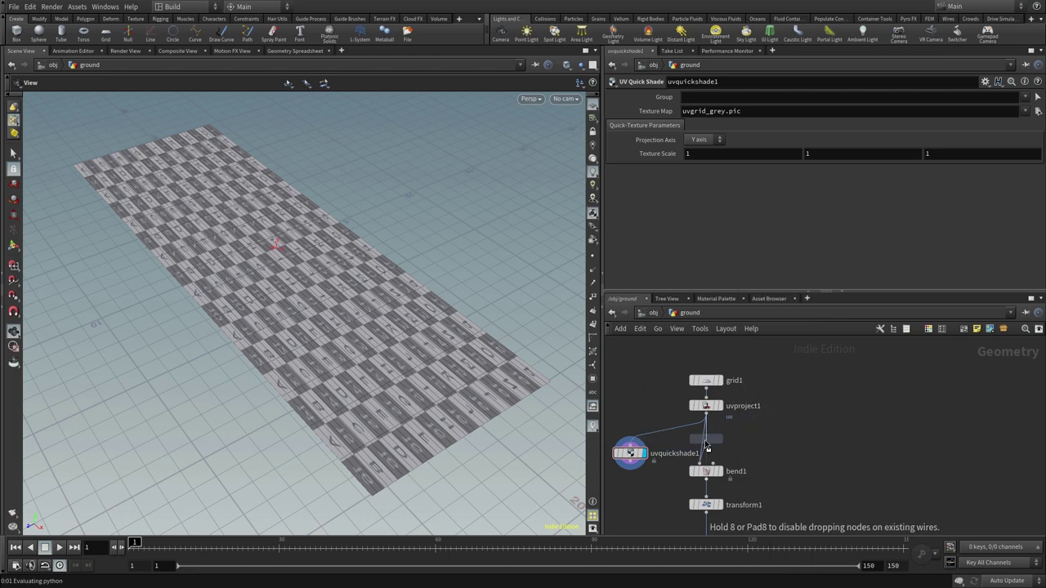
left_click(705, 443)
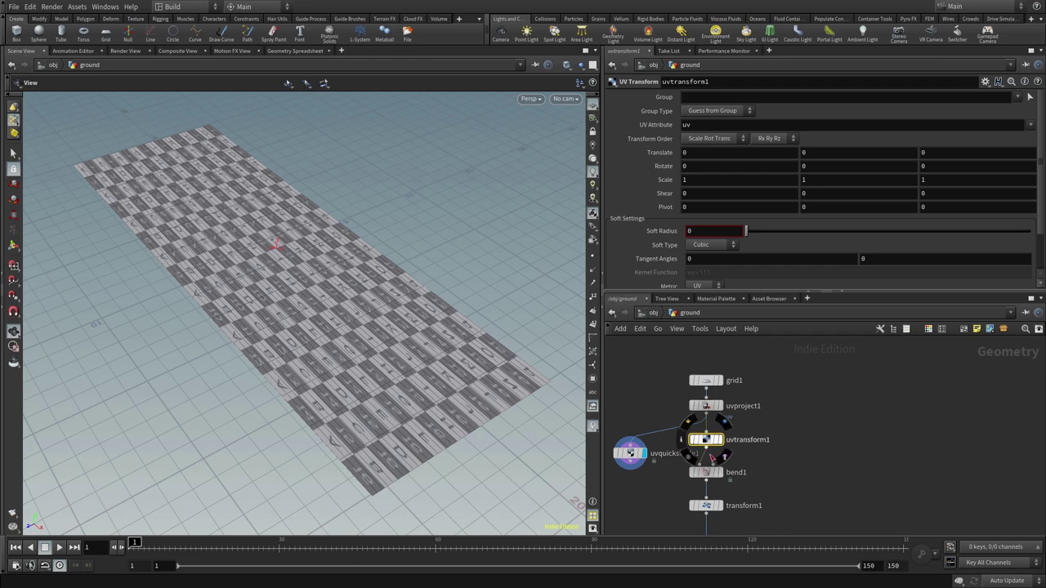
mouse_move(396, 353)
left_mouse_down()
mouse_move(428, 375)
mouse_move(423, 347)
left_mouse_up()
key("Return")
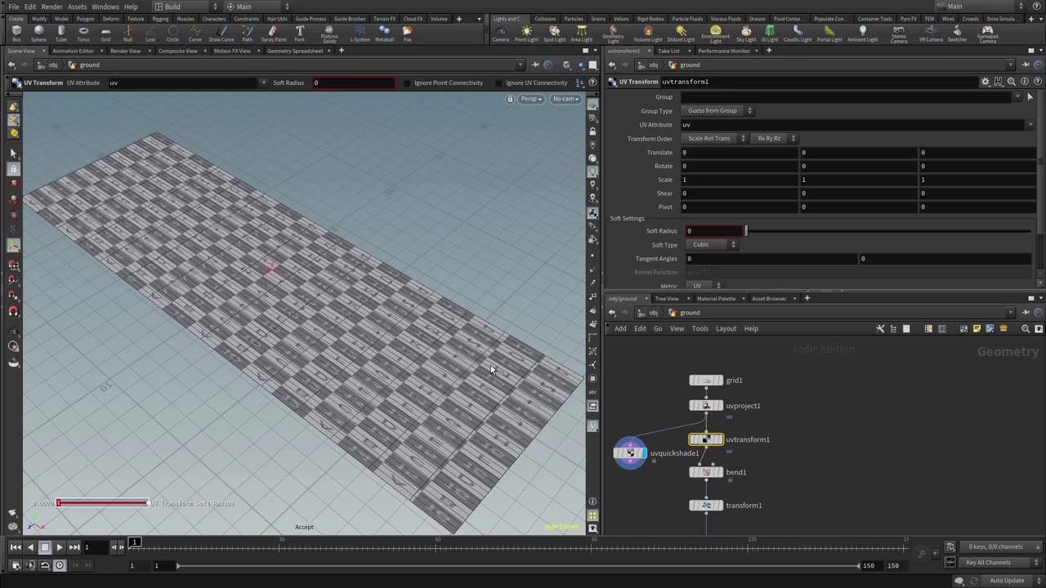
key("Escape")
Step: In the UV view, stretch the UV island horizontally with uvtransform1's scale handle
key("5")
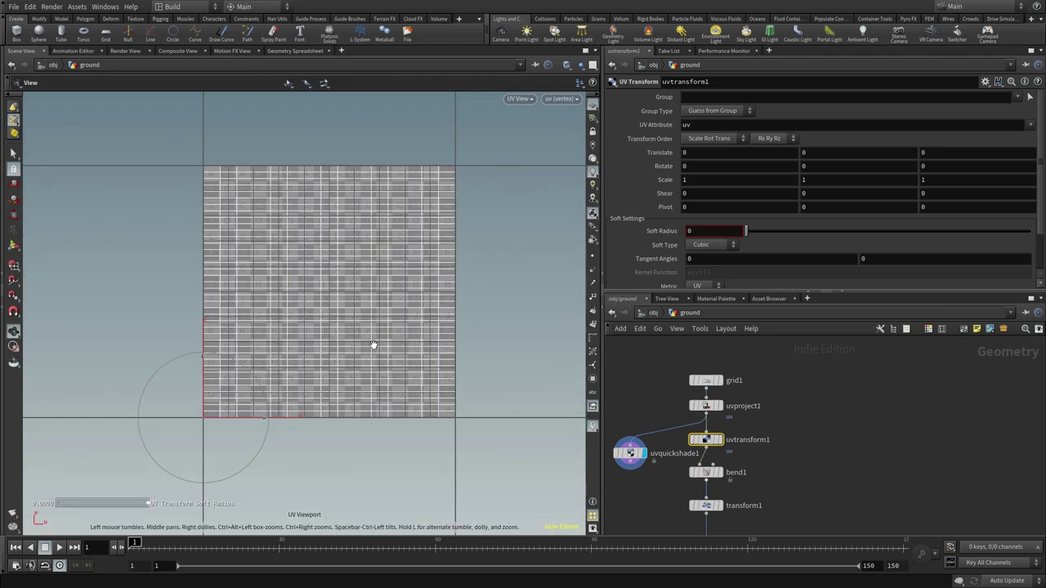
right_click(372, 345)
key("Escape")
mouse_move(395, 334)
right_mouse_down()
mouse_move(369, 355)
mouse_move(406, 350)
mouse_move(368, 355)
right_mouse_up()
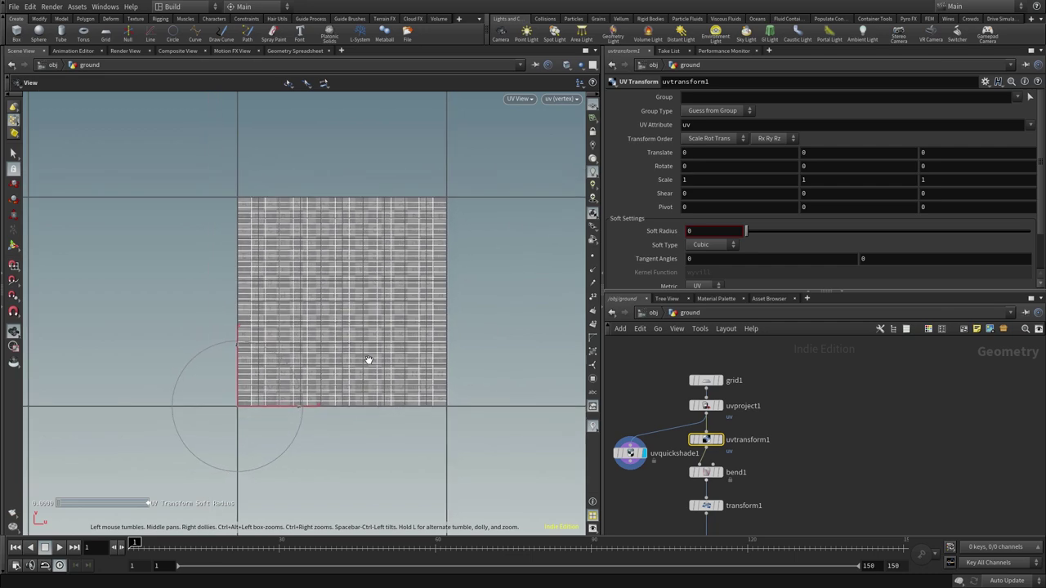
left_click(706, 439)
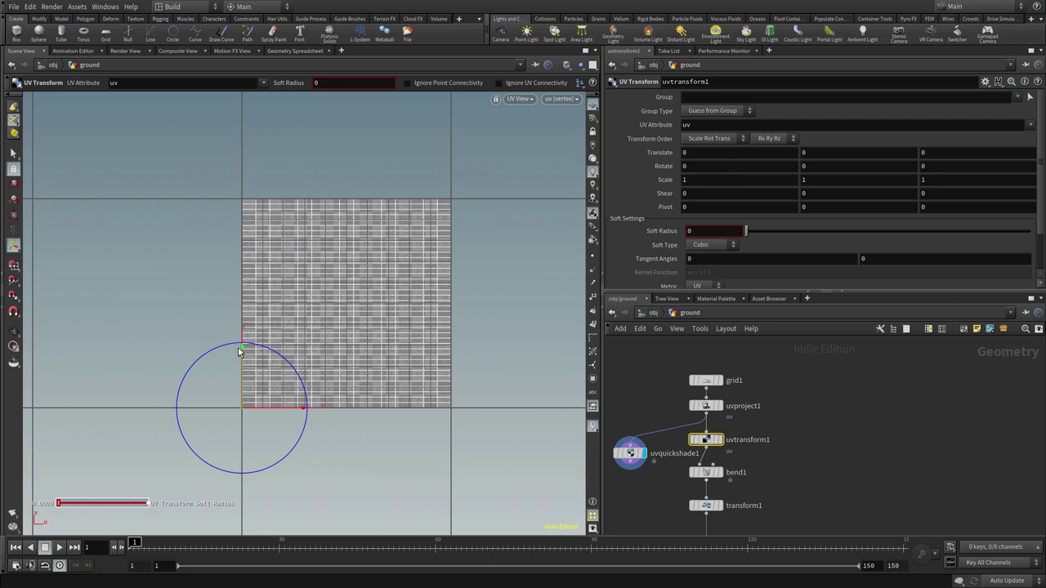
left_click(694, 166)
left_click(694, 179)
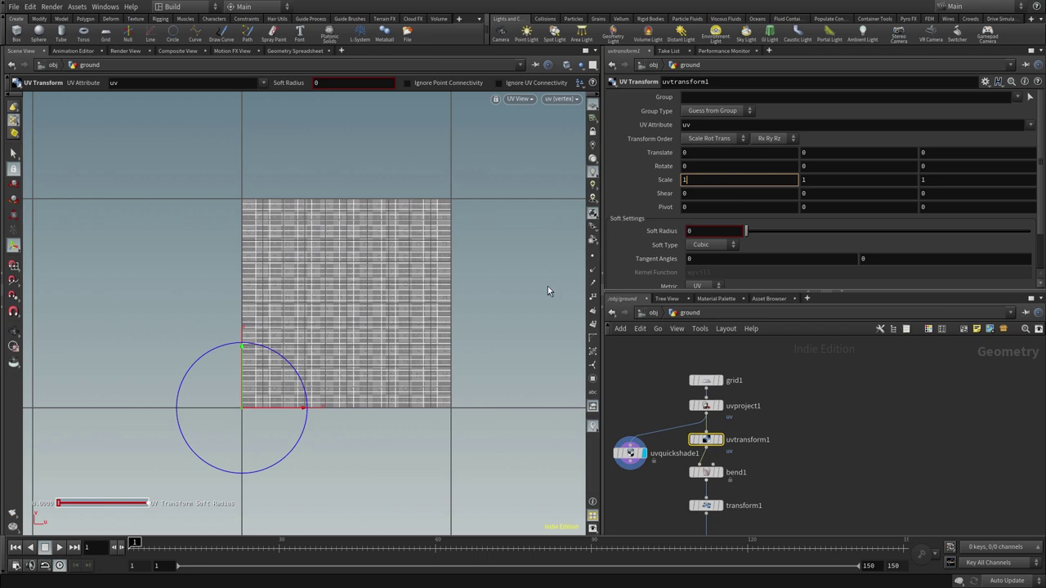
left_click(13, 215)
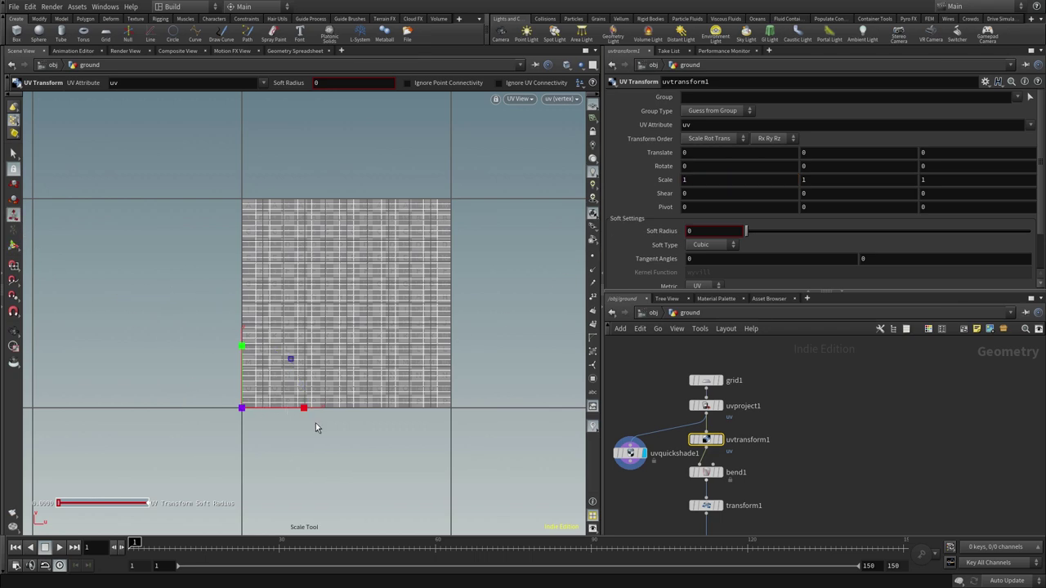
left_click_drag(303, 408, 508, 414)
key("Escape")
scroll(490, 396, "down", 3)
scroll(491, 396, "down", 1)
scroll(504, 400, "down", 1)
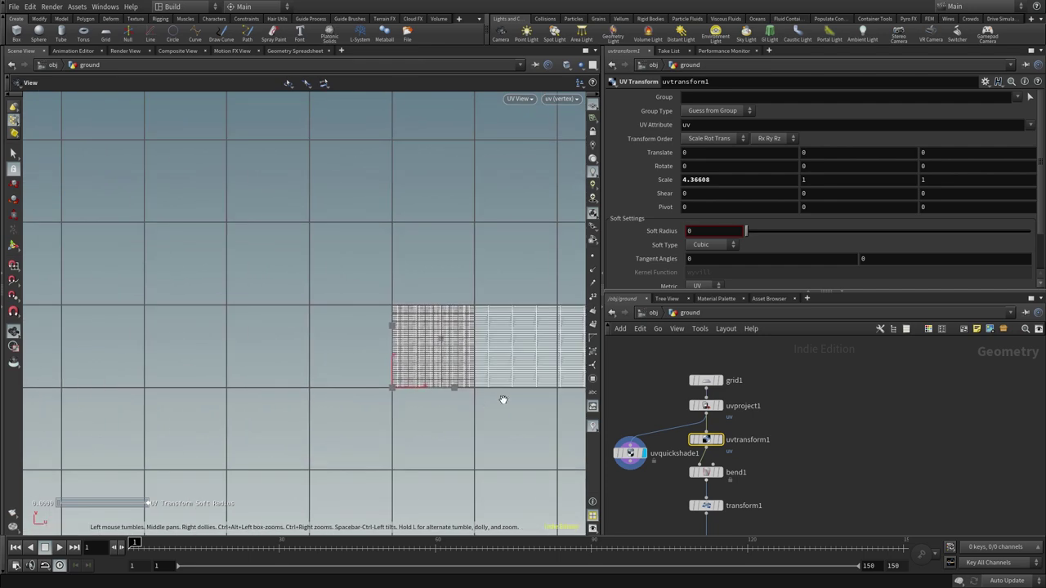
middle_click_drag(503, 400, 392, 401)
Step: Set uvtransform1's Scale X value to 4 and reframe the UV view
key("Return")
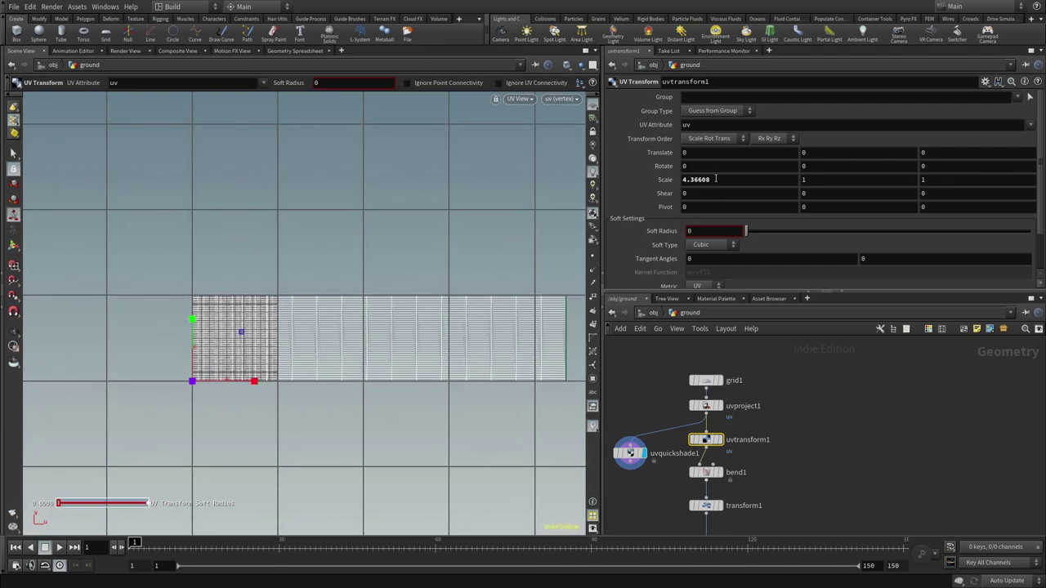
left_click(715, 179)
type("5")
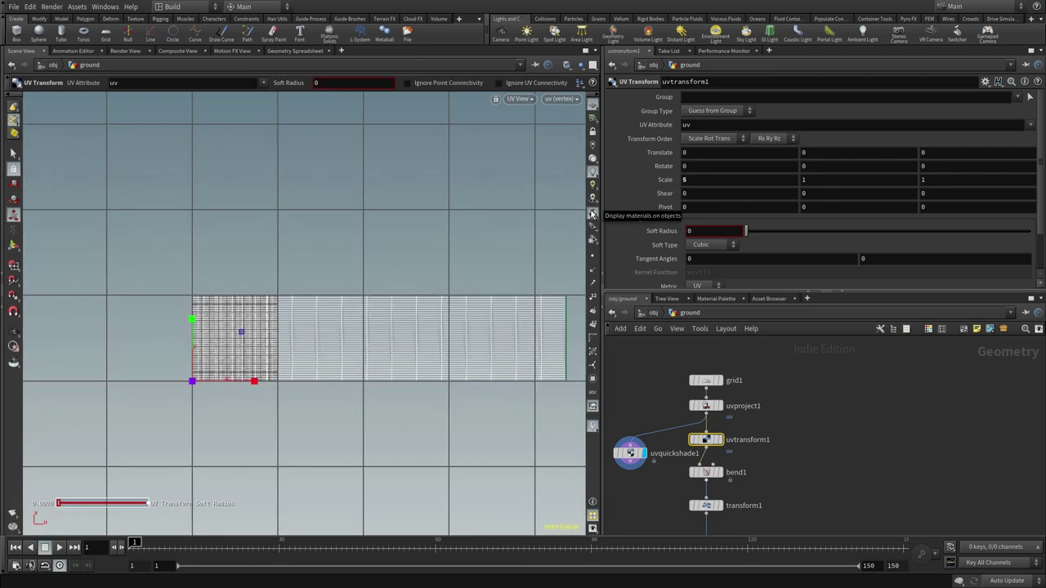
key("Escape")
scroll(460, 380, "down", 2)
mouse_move(427, 374)
middle_mouse_down()
mouse_move(343, 385)
mouse_move(396, 364)
middle_mouse_up()
key("Return")
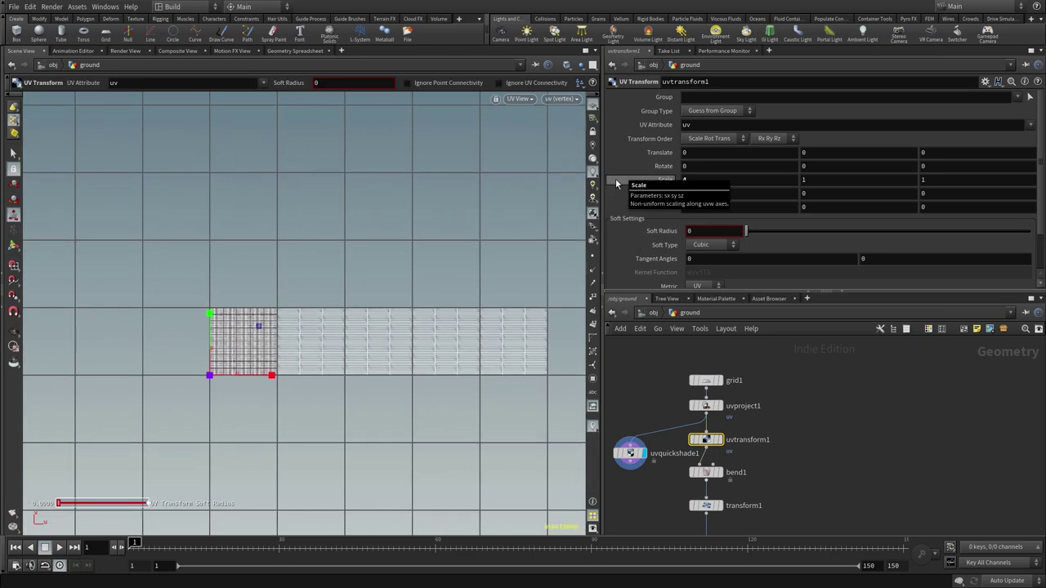
key("Escape")
scroll(384, 356, "up", 2)
scroll(412, 335, "up", 1)
scroll(428, 329, "up", 1)
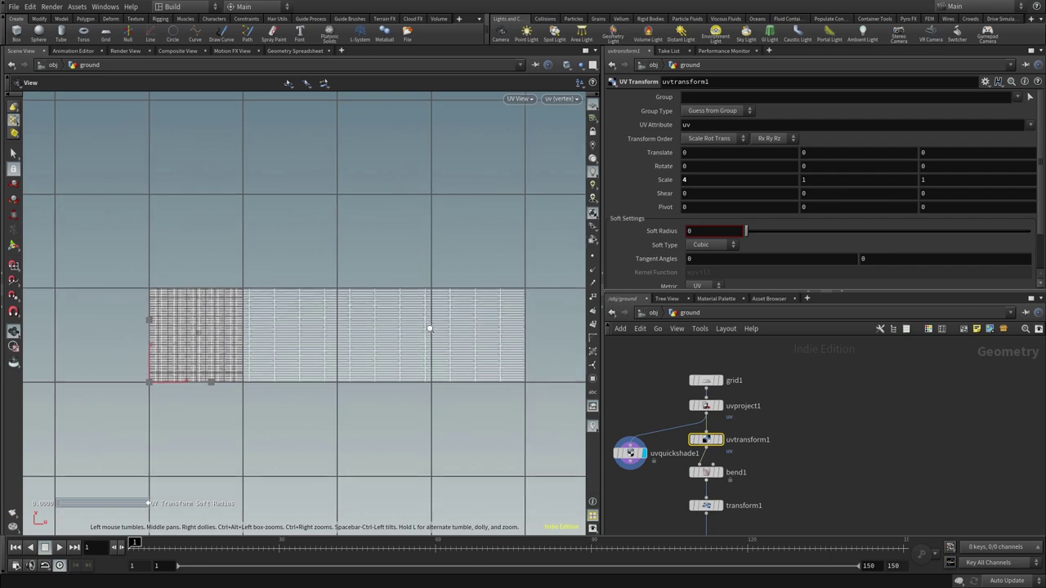
scroll(430, 329, "up", 1)
Step: Save the scene and check the denser checker tiling in the perspective view
key("Return")
key("ctrl+s")
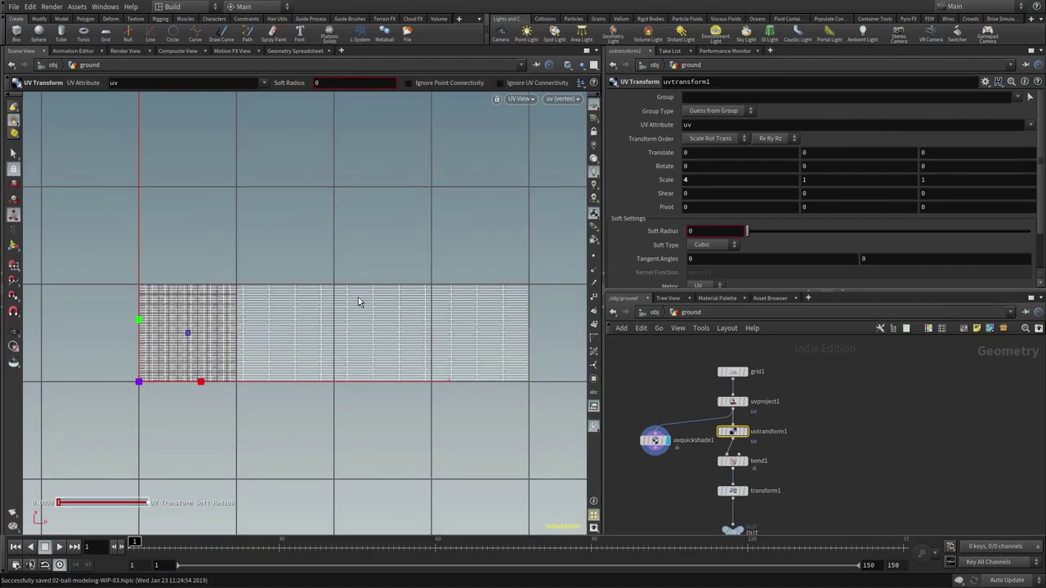
key("Escape")
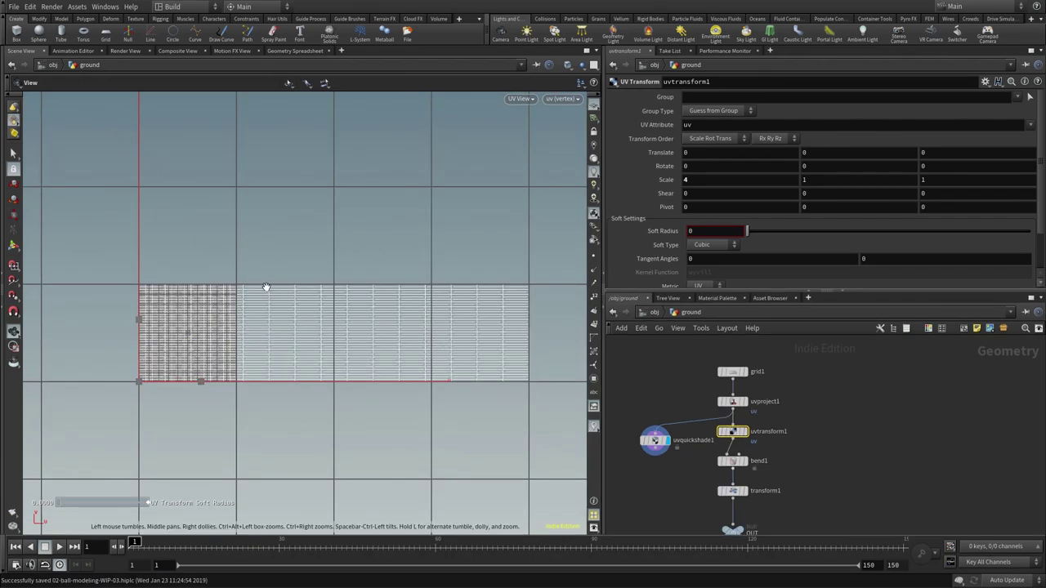
key("space+1")
mouse_move(322, 373)
left_mouse_down()
mouse_move(269, 398)
mouse_move(368, 367)
left_mouse_up()
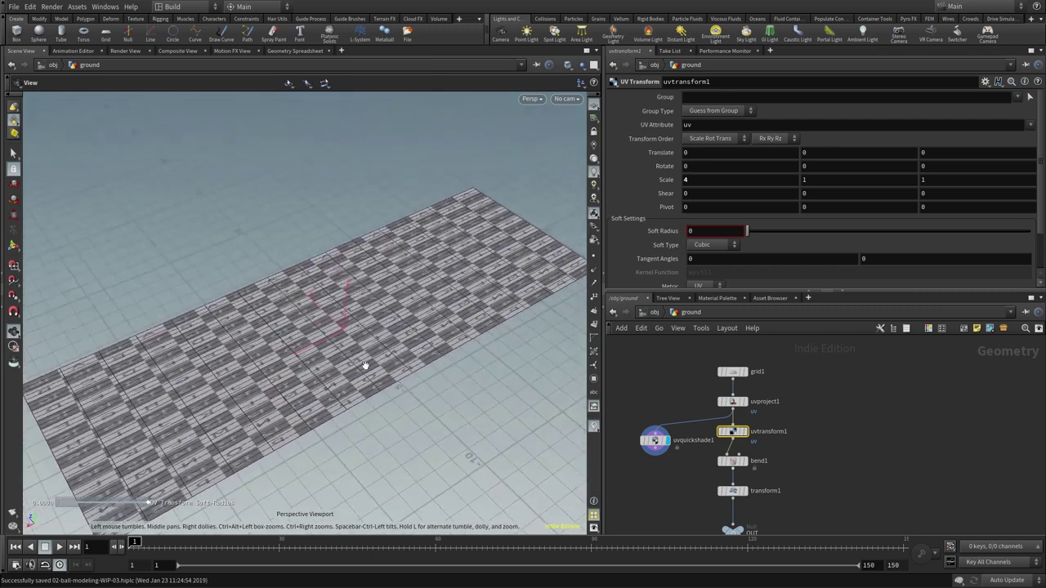
key("Return")
left_click_drag(651, 445, 649, 449)
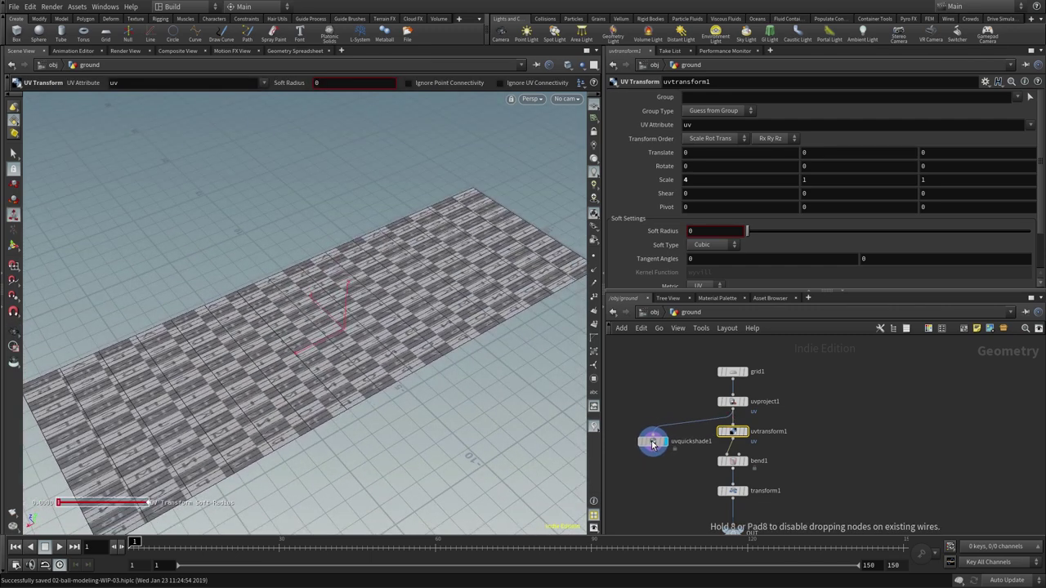
mouse_move(732, 431)
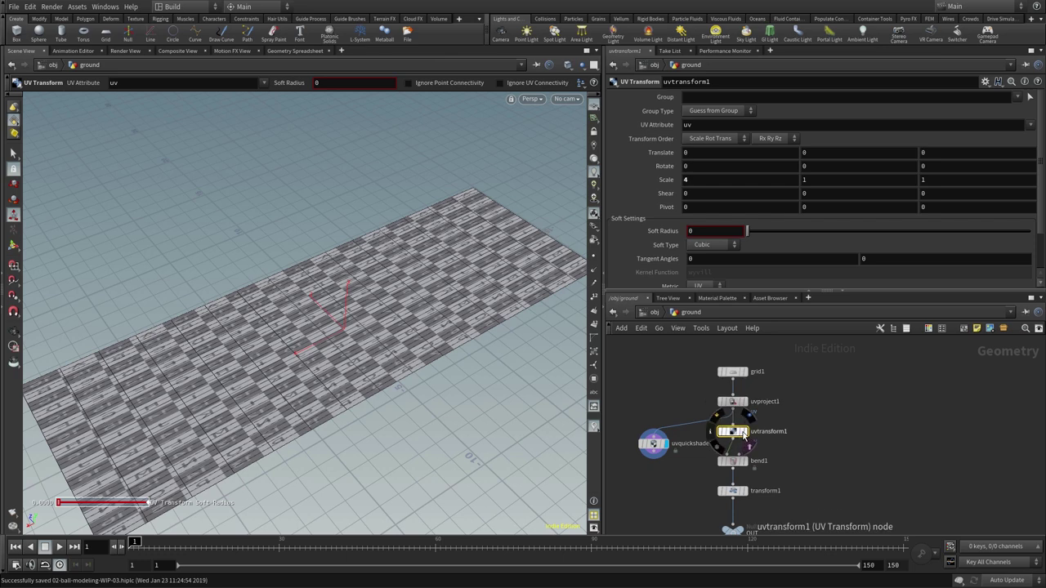
left_click_drag(662, 452, 663, 462)
left_click(666, 448)
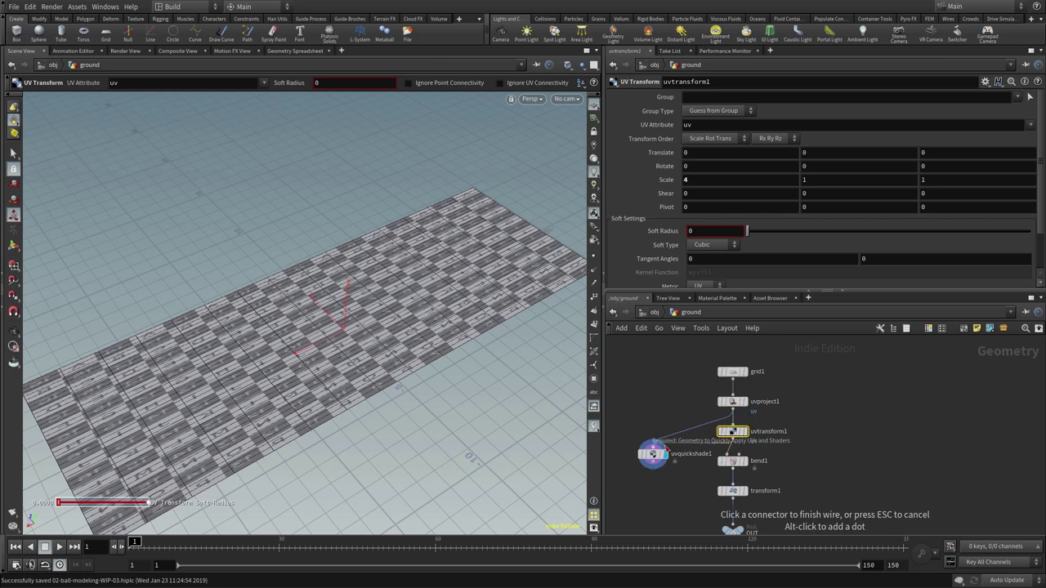
key("Escape")
mouse_move(351, 384)
left_mouse_down()
mouse_move(460, 347)
mouse_move(380, 402)
mouse_move(392, 392)
left_mouse_up()
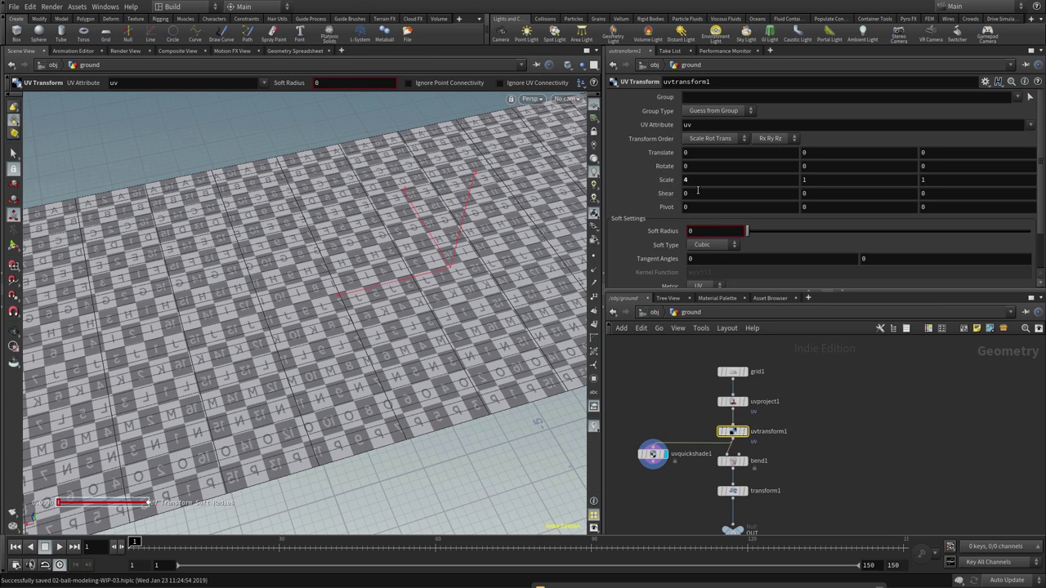
Step: Lower uvtransform1's Scale X from 4 to 3 with the value ladder and review the plane
middle_click(700, 180)
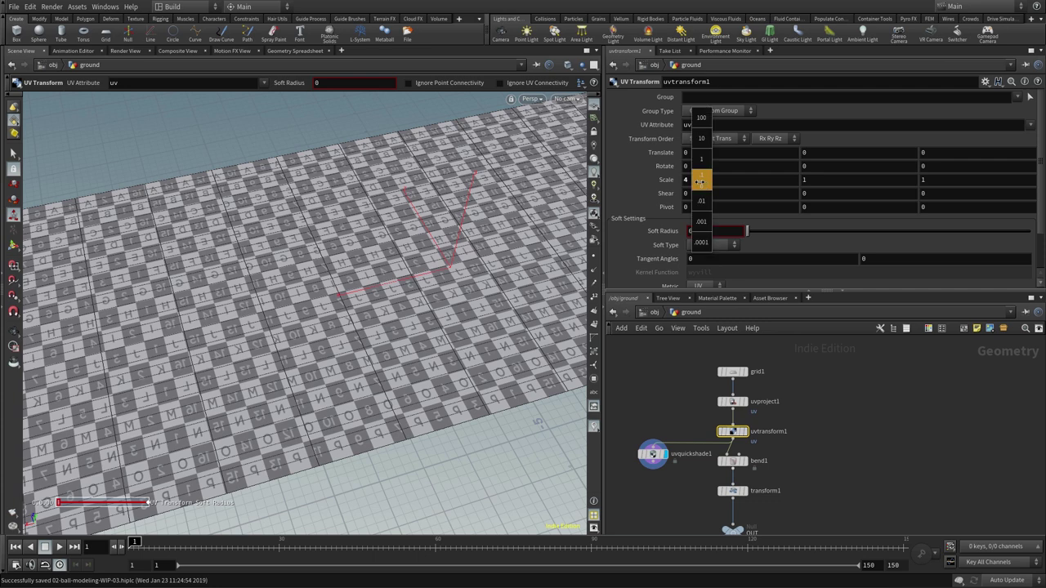
middle_click_drag(694, 182, 644, 194)
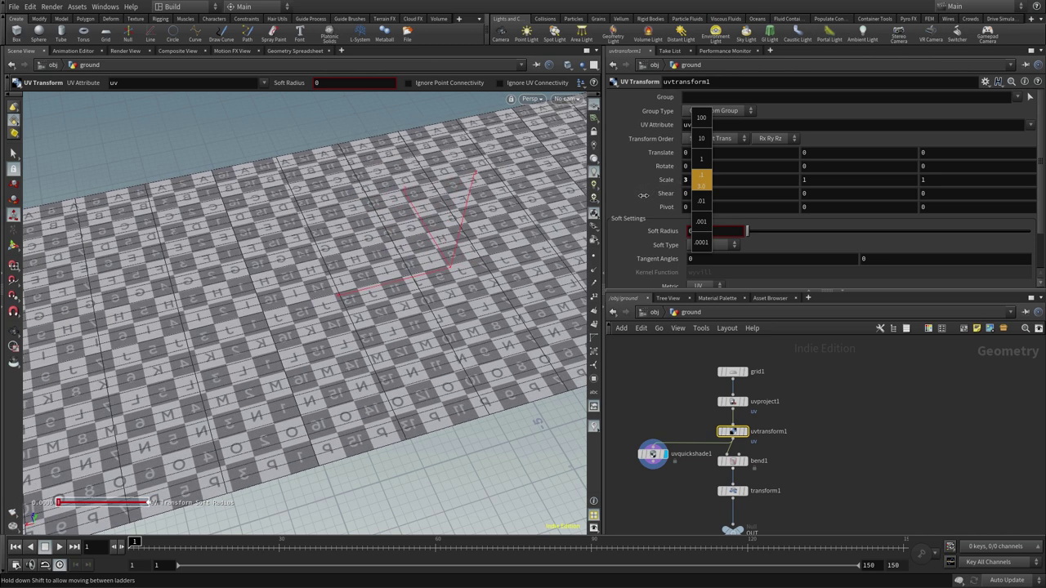
middle_click_drag(642, 195, 646, 198)
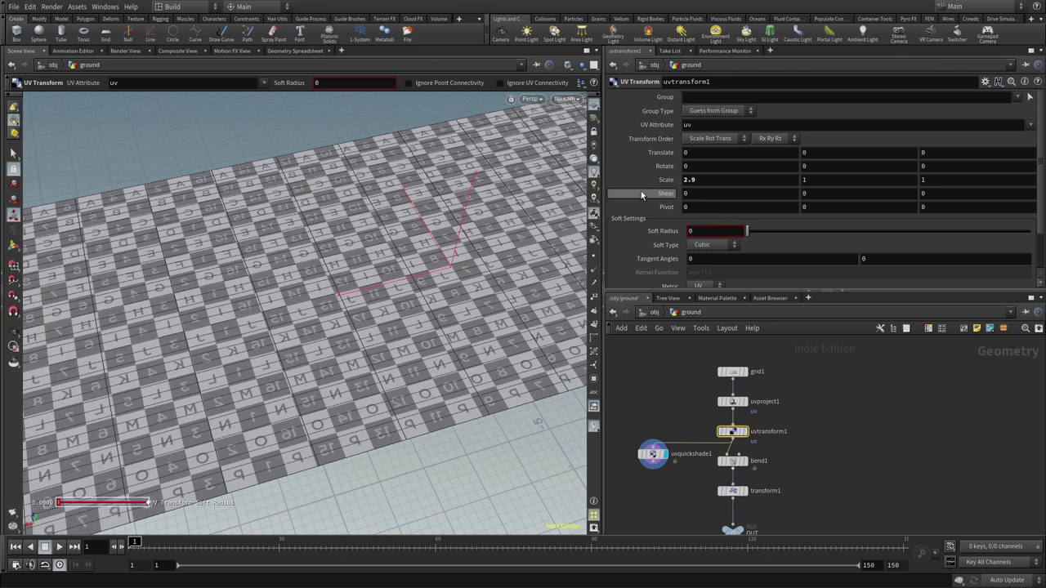
middle_click_drag(705, 183, 638, 190)
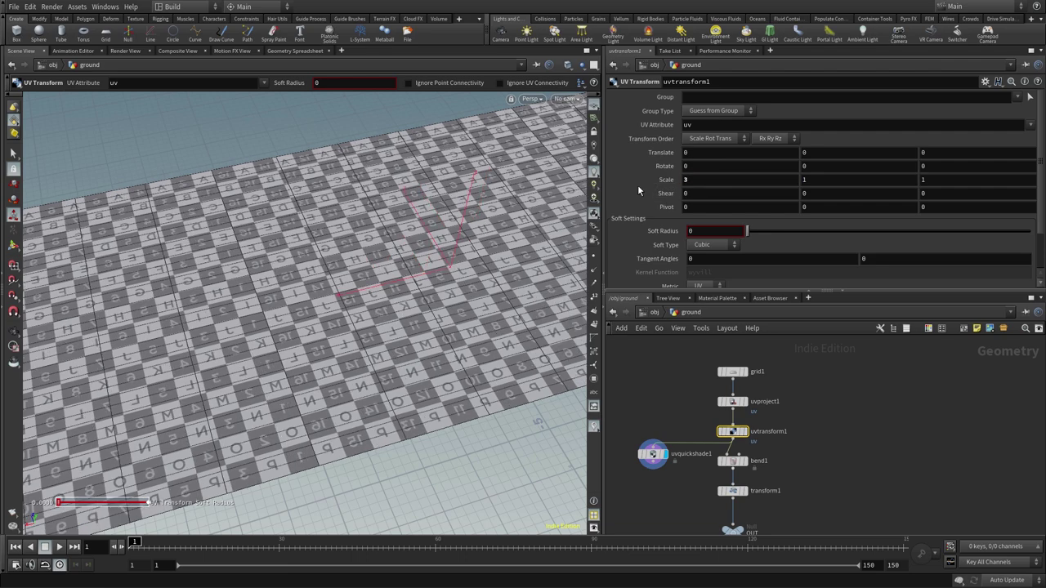
key("Escape")
scroll(411, 406, "up", 8)
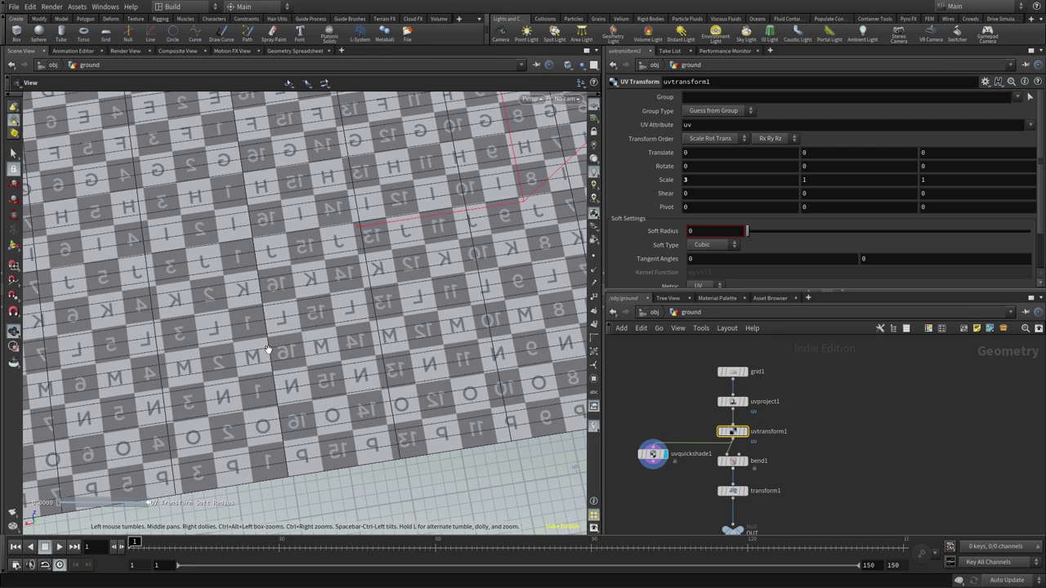
scroll(346, 315, "down", 5)
mouse_move(245, 381)
left_mouse_down()
mouse_move(351, 311)
mouse_move(457, 292)
mouse_move(457, 303)
mouse_move(362, 350)
mouse_move(401, 357)
mouse_move(335, 326)
left_mouse_up()
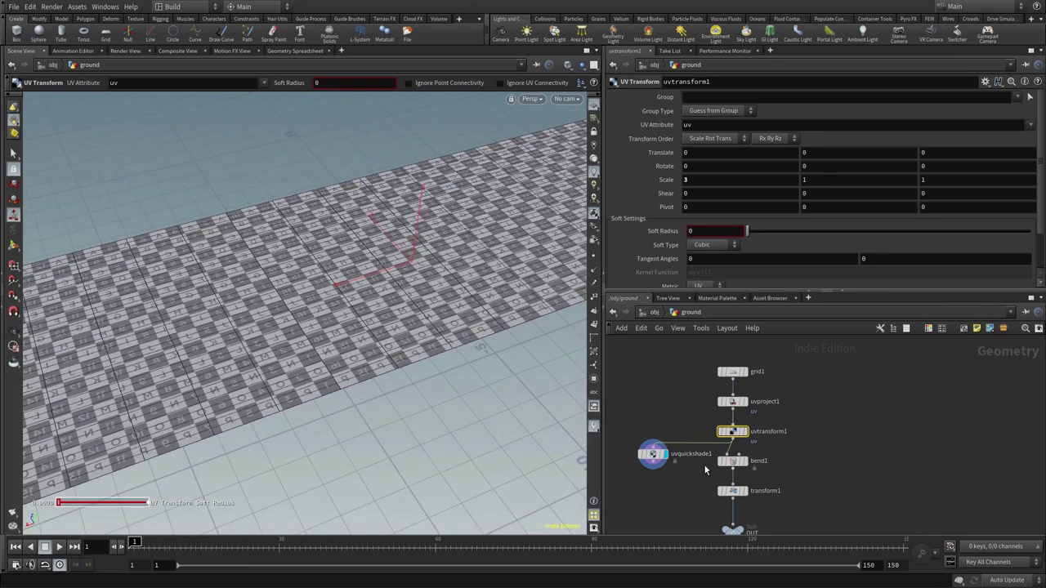
key("Escape")
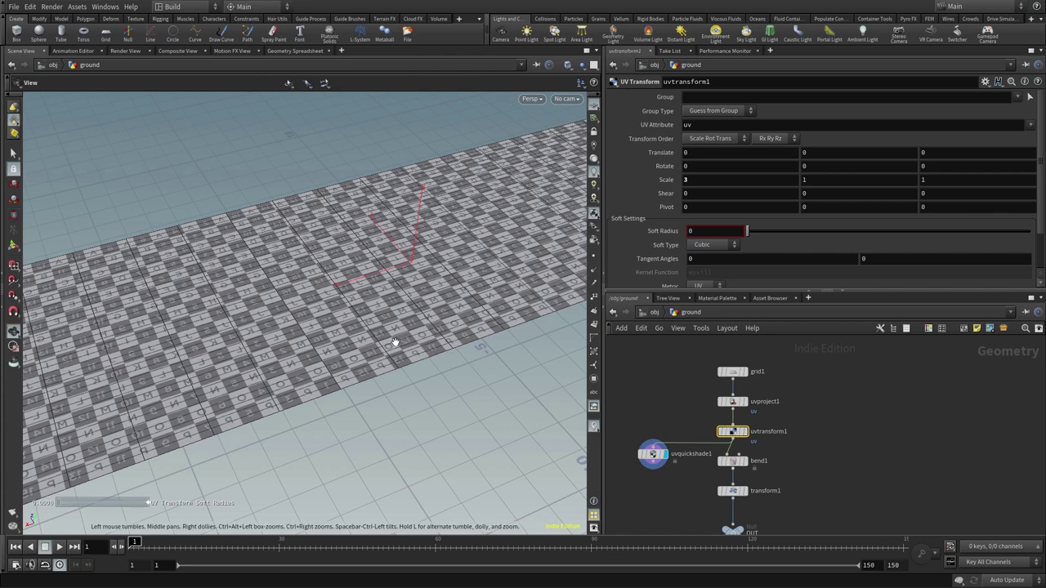
key("space+5")
scroll(425, 327, "up", 2)
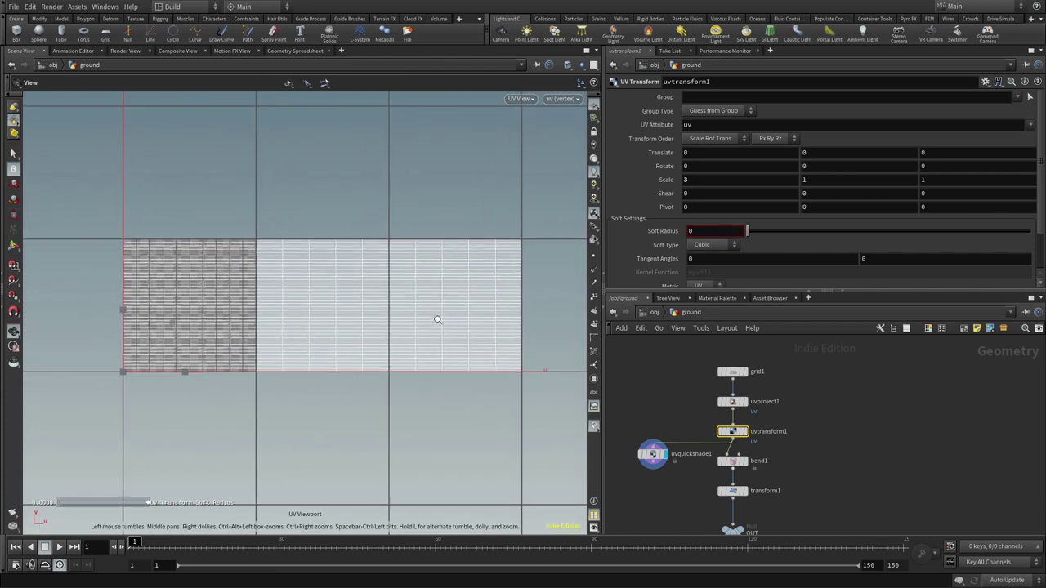
scroll(437, 319, "down", 1)
key("Return")
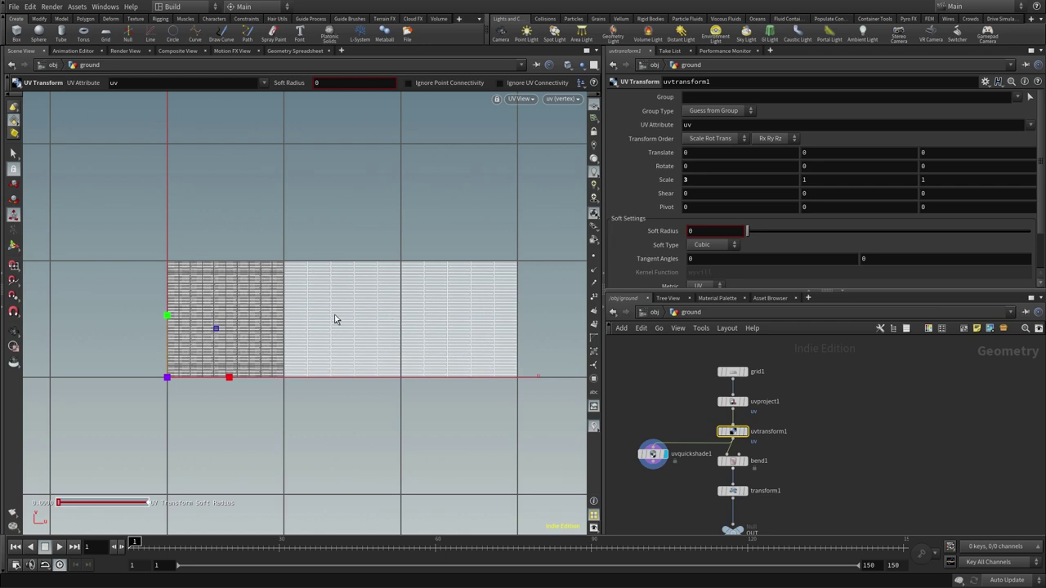
key("Escape")
key("space+1")
mouse_move(281, 353)
left_mouse_down()
mouse_move(274, 388)
mouse_move(420, 364)
mouse_move(408, 335)
mouse_move(439, 305)
mouse_move(366, 373)
mouse_move(436, 315)
mouse_move(445, 292)
left_mouse_up()
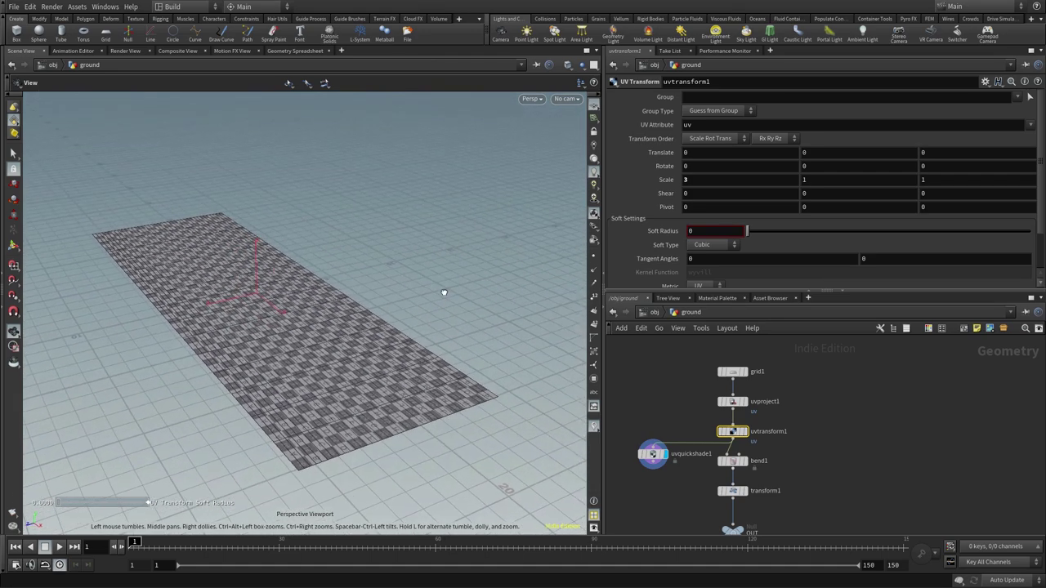
key("Return")
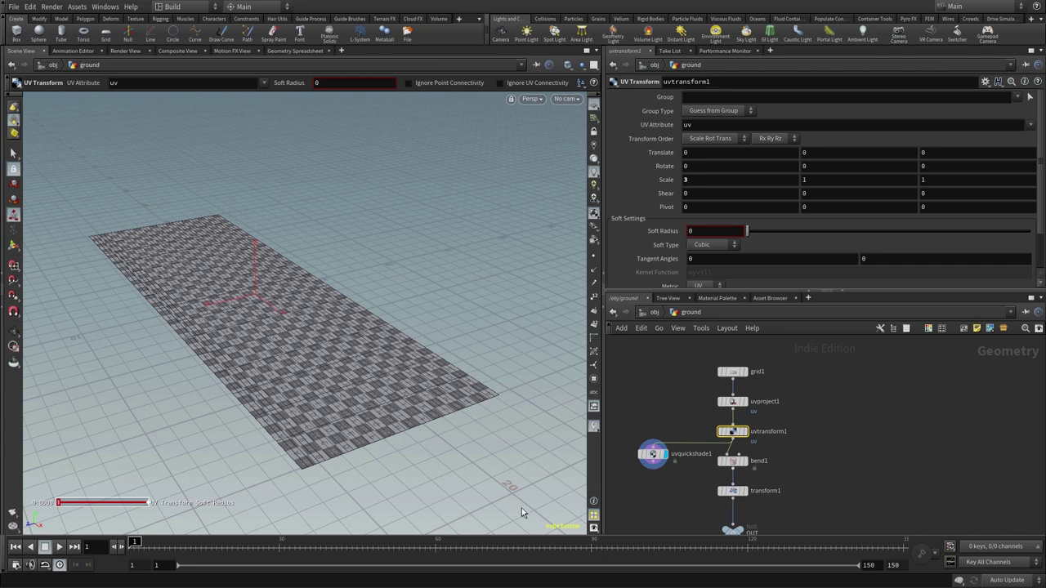
Step: Set the display flag on the OUT node to show the bent ground, then frame the network
middle_click_drag(675, 414, 661, 374)
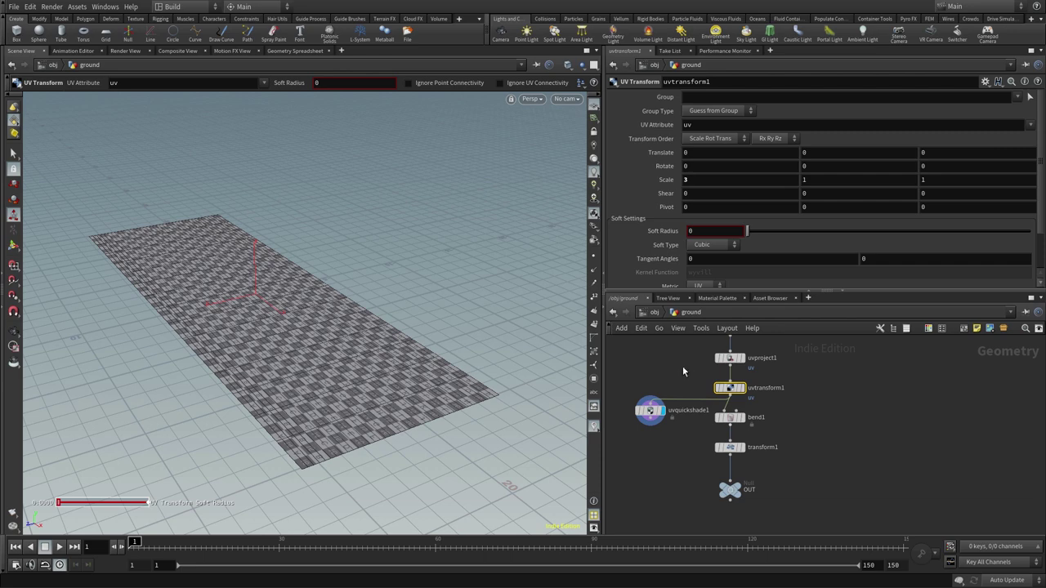
left_click(739, 471)
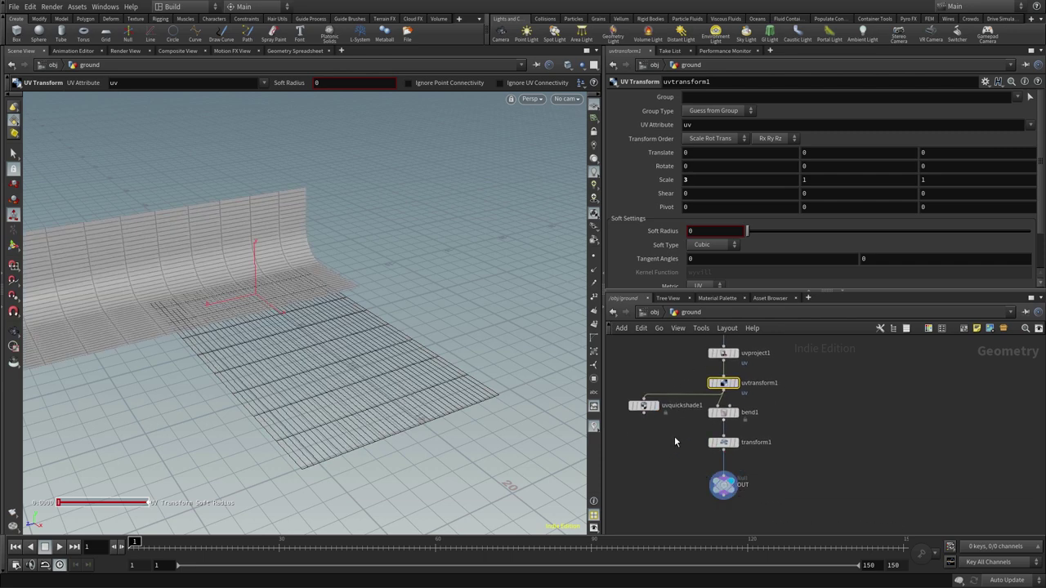
middle_click_drag(674, 436, 685, 440)
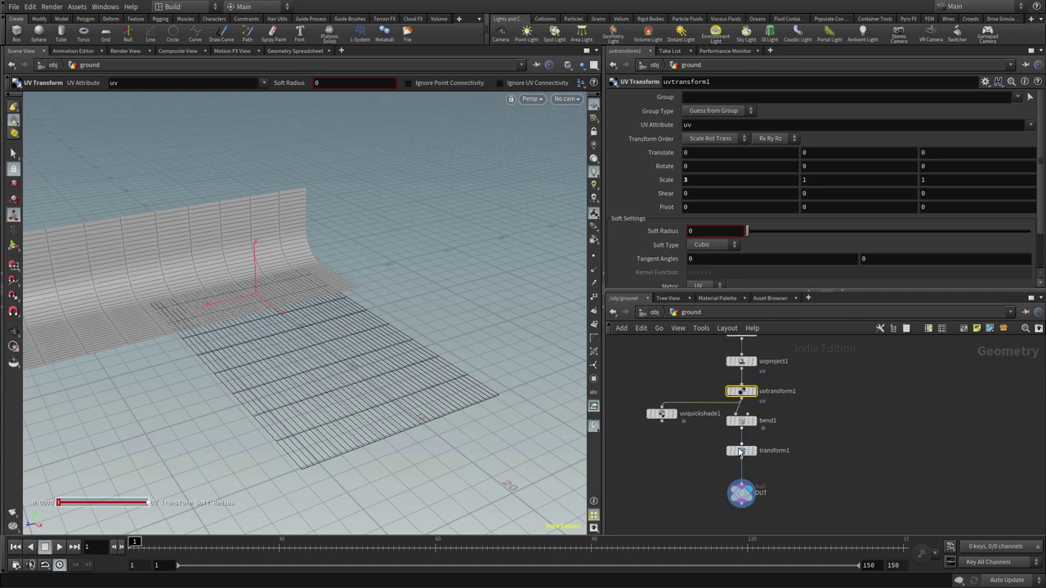
mouse_move(723, 485)
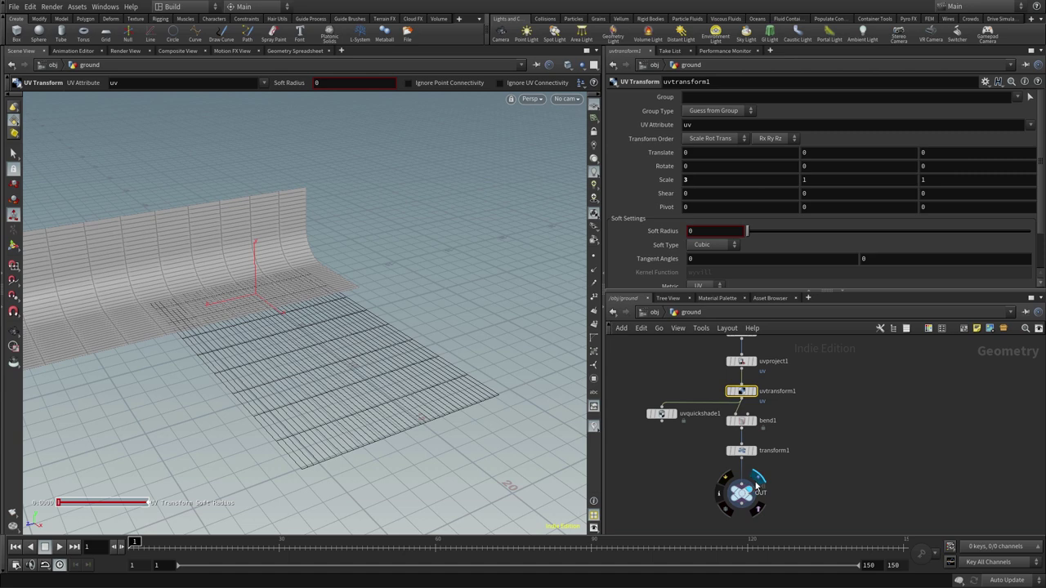
key("h")
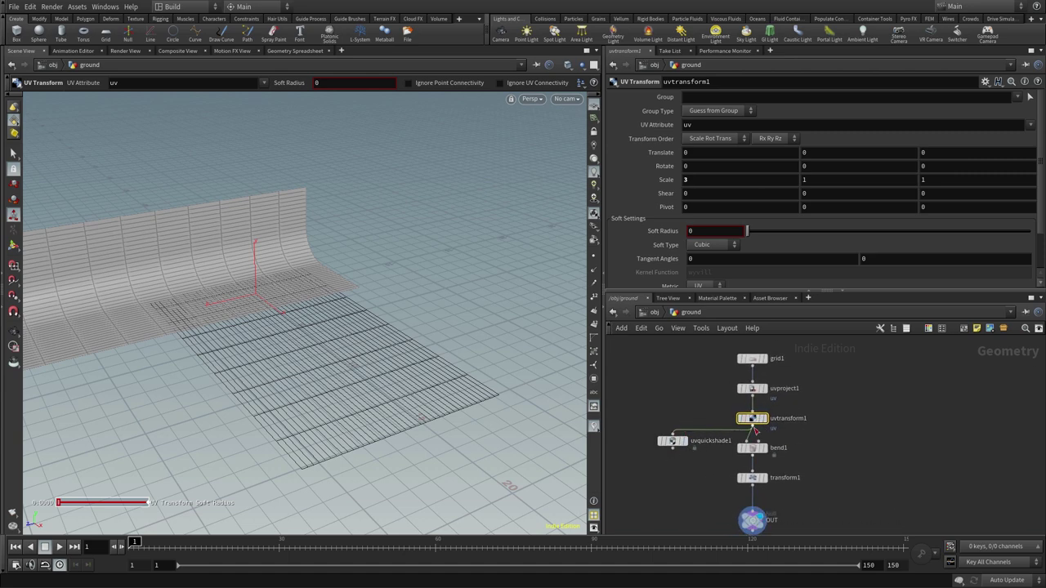
middle_click_drag(778, 449, 772, 434)
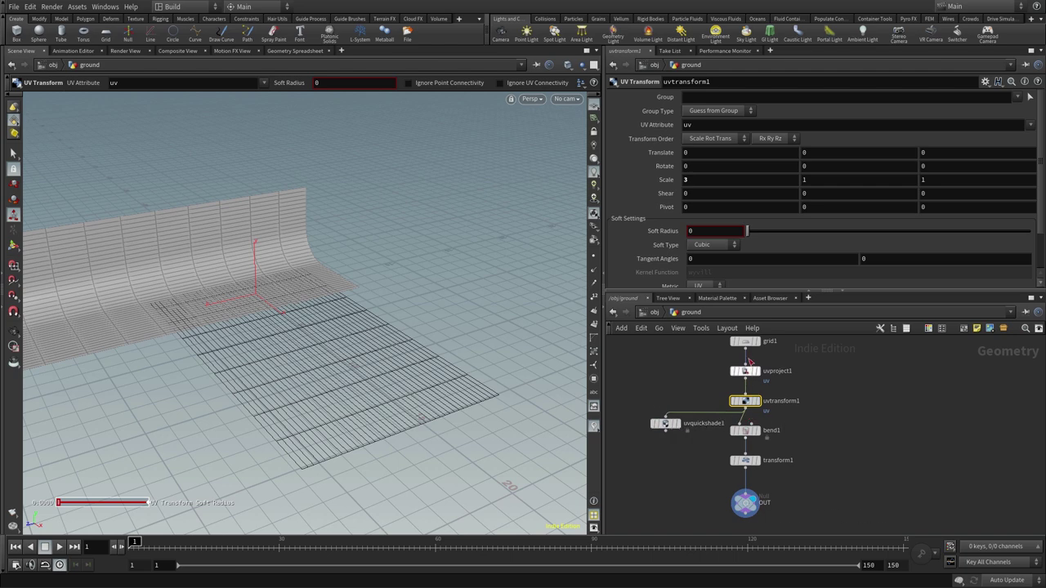
middle_click_drag(808, 403, 811, 426)
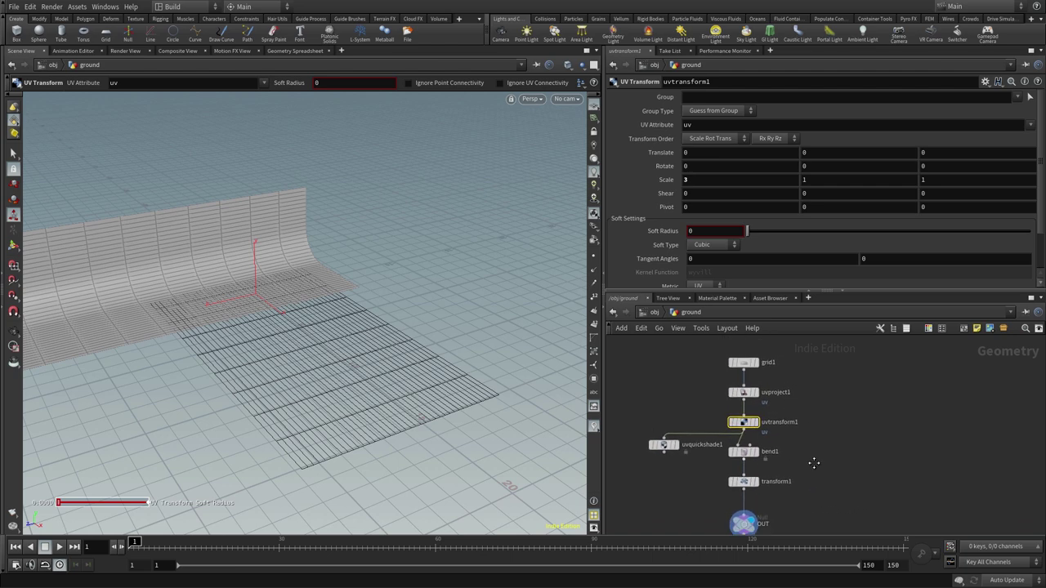
middle_click_drag(817, 465, 747, 432)
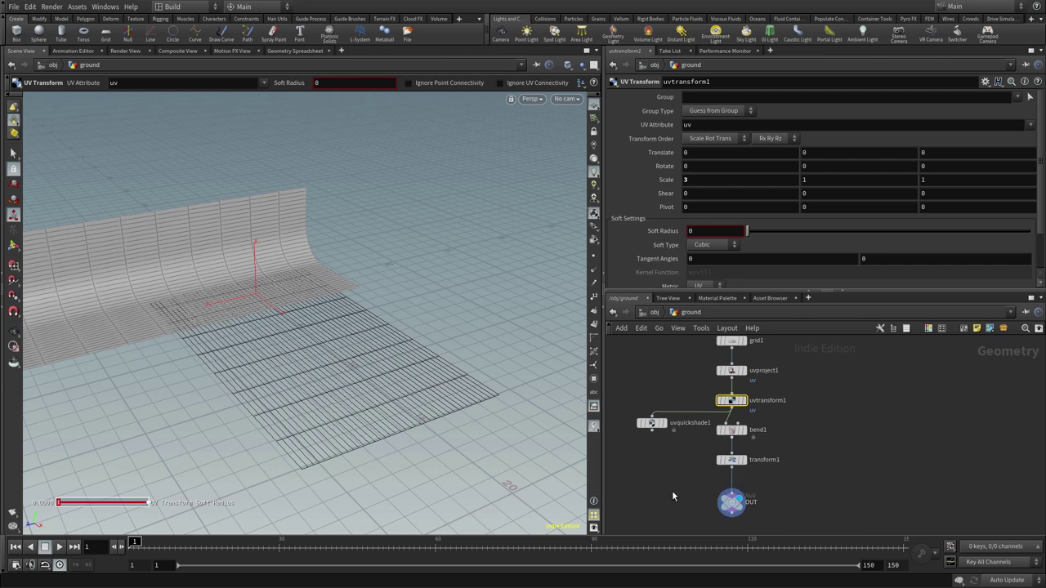
middle_click_drag(685, 463, 722, 464)
Step: Go up to object level and dive into the ball's Geometry node network
key("u")
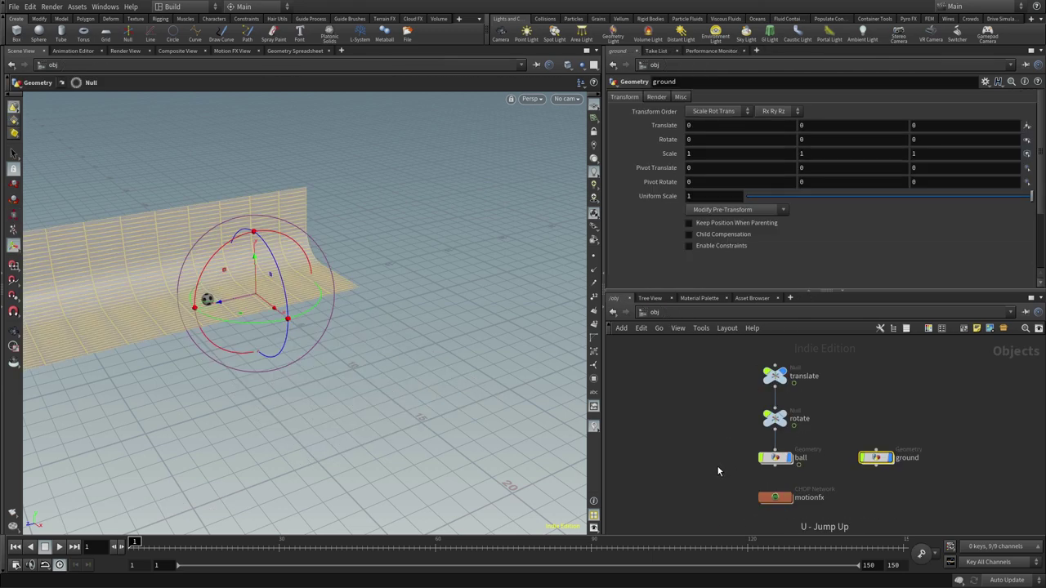
mouse_move(333, 333)
left_mouse_down()
mouse_move(427, 385)
mouse_move(453, 335)
mouse_move(362, 411)
mouse_move(387, 401)
mouse_move(392, 378)
left_mouse_up()
middle_click_drag(686, 457, 648, 417)
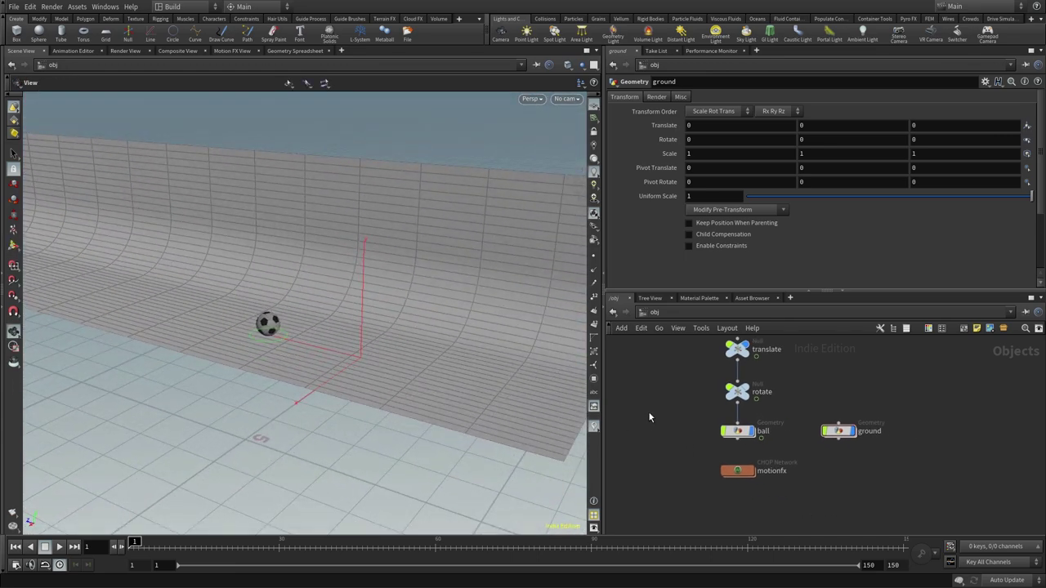
double_click(735, 430)
Step: Frame the soccer ball in the viewport and tumble to look down on it
middle_click_drag(738, 444, 679, 467)
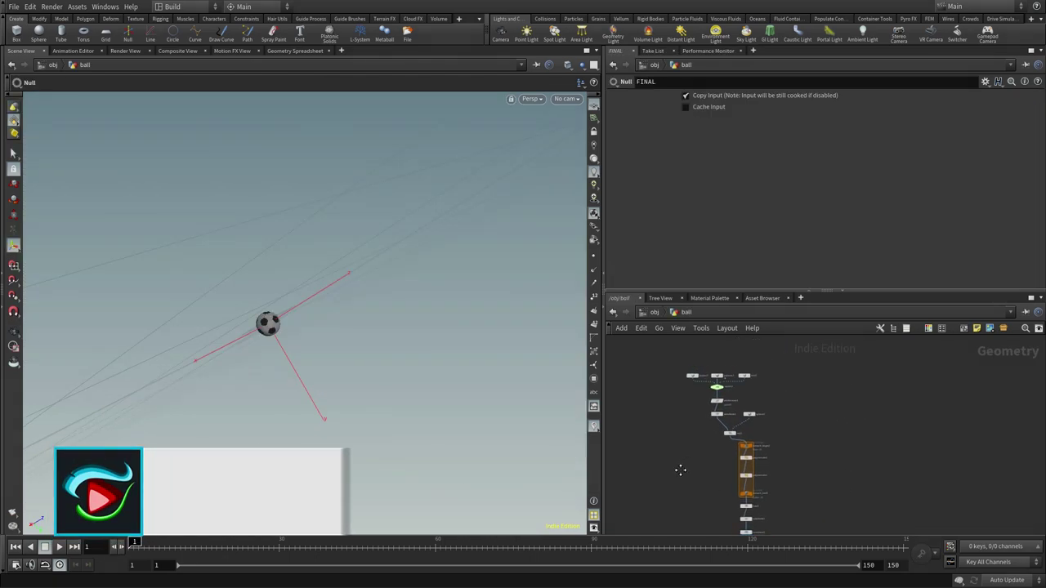
scroll(728, 438, "up", 5)
middle_click_drag(728, 438, 683, 457)
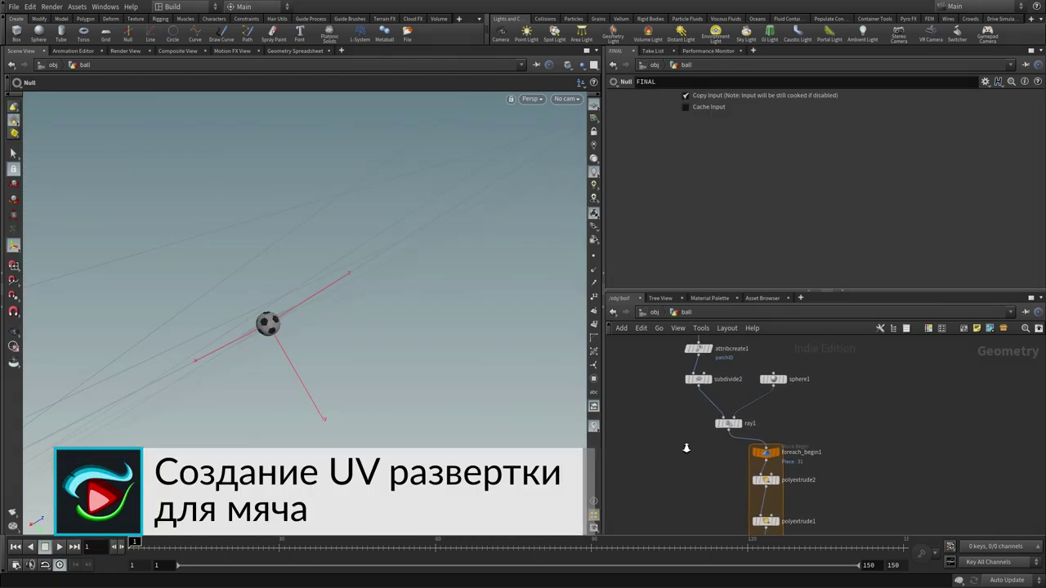
key("space+f")
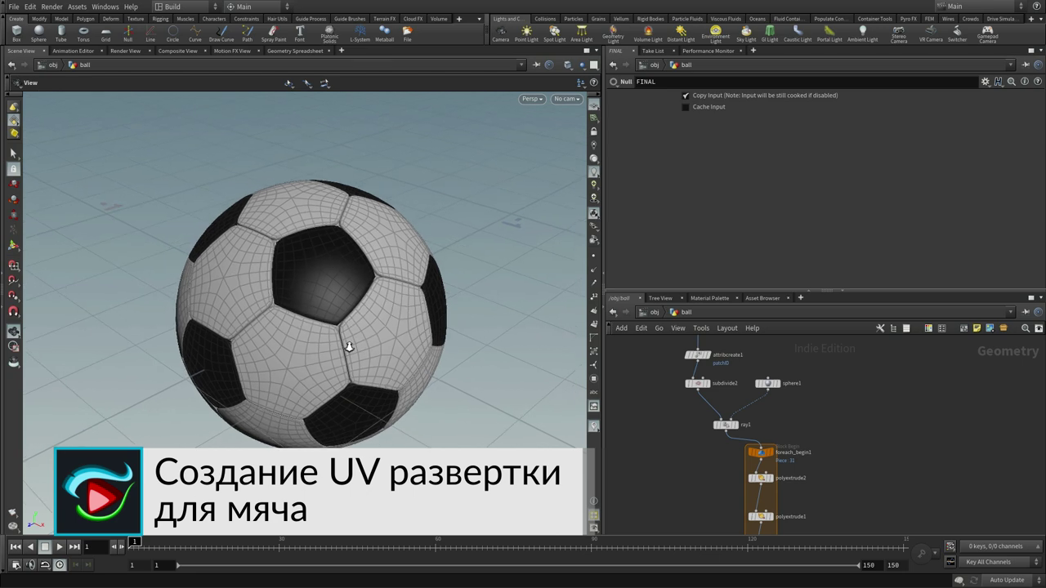
mouse_move(369, 346)
left_mouse_down()
mouse_move(343, 354)
mouse_move(395, 346)
left_mouse_up()
scroll(362, 310, "down", 3)
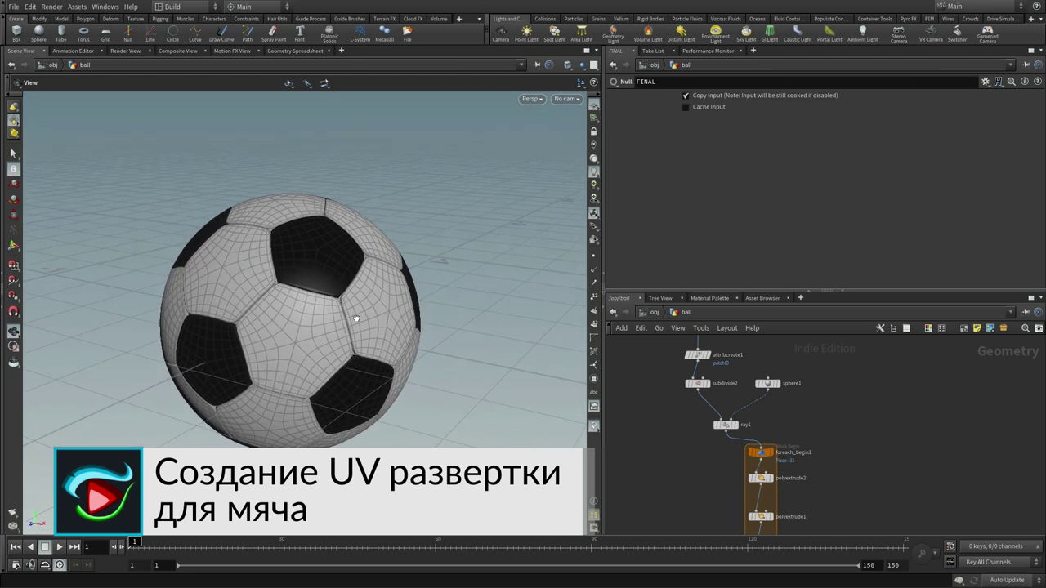
mouse_move(774, 358)
middle_mouse_down()
mouse_move(758, 401)
mouse_move(774, 364)
middle_mouse_up()
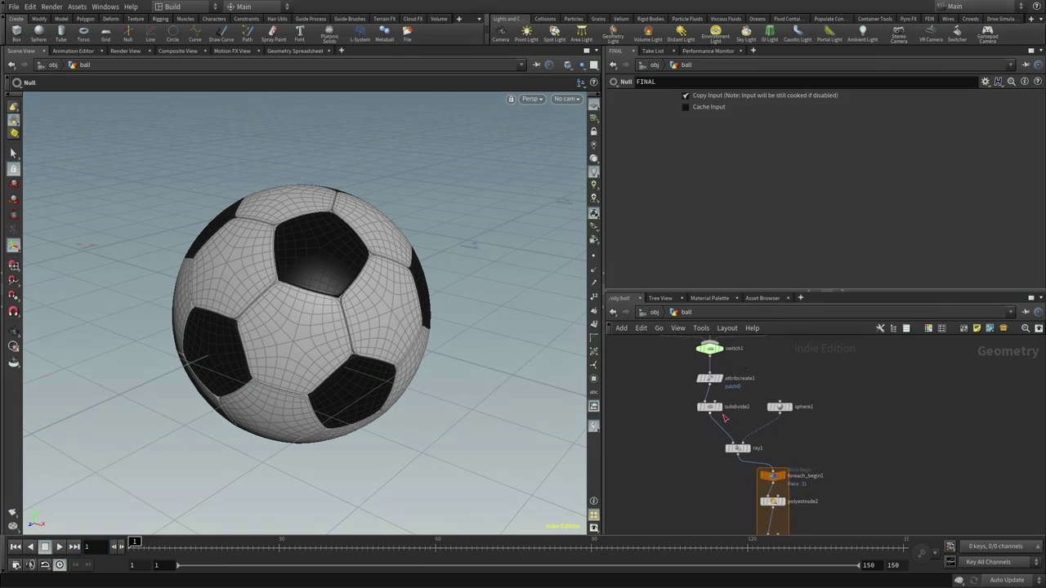
Step: Display subdivide2, then ray1, and orbit around the ray-projected soccer ball
middle_click_drag(742, 425, 757, 409)
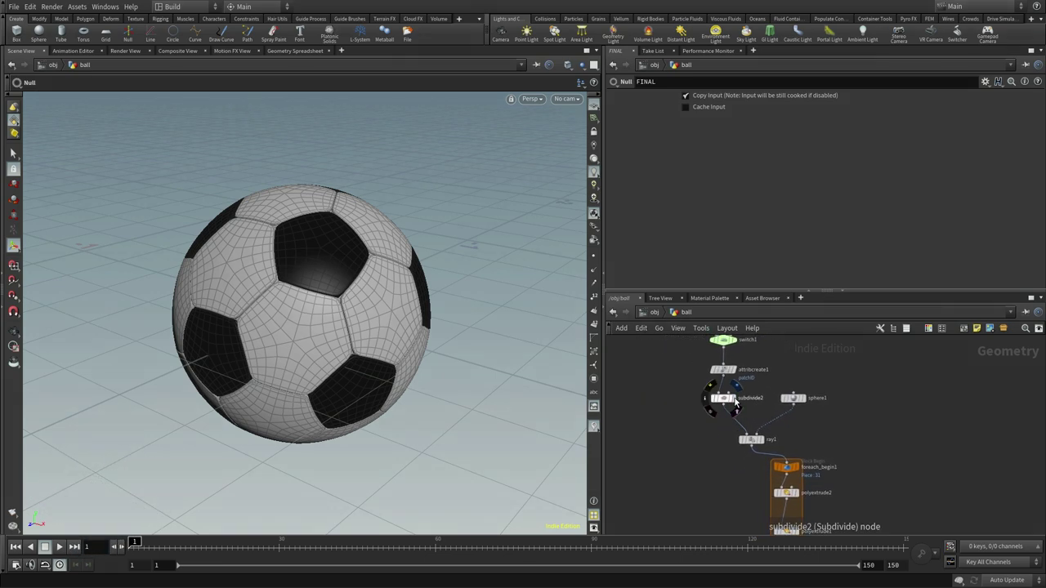
left_click(734, 400)
right_click(438, 345)
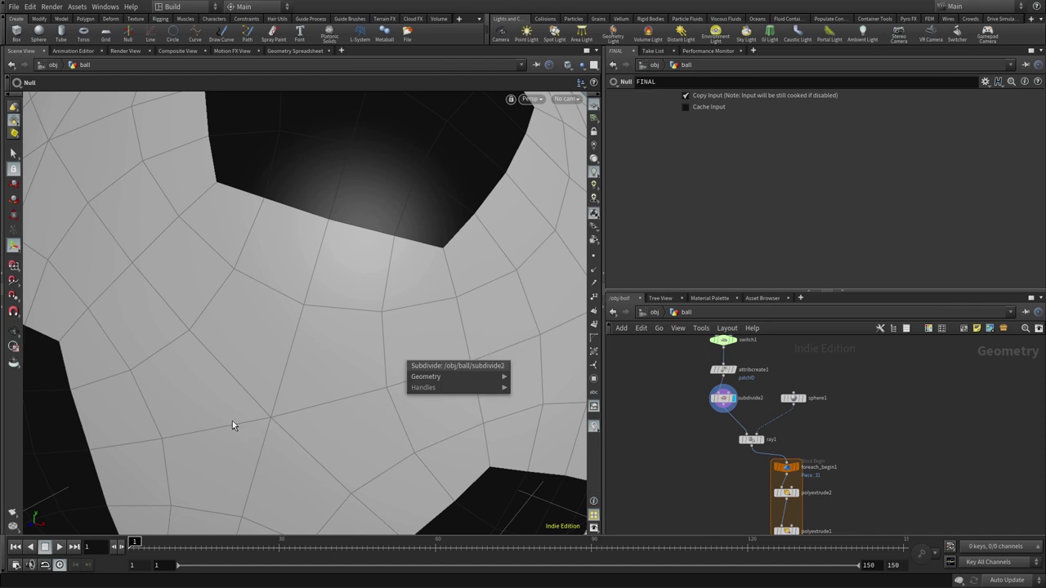
key("Escape")
key("space+h")
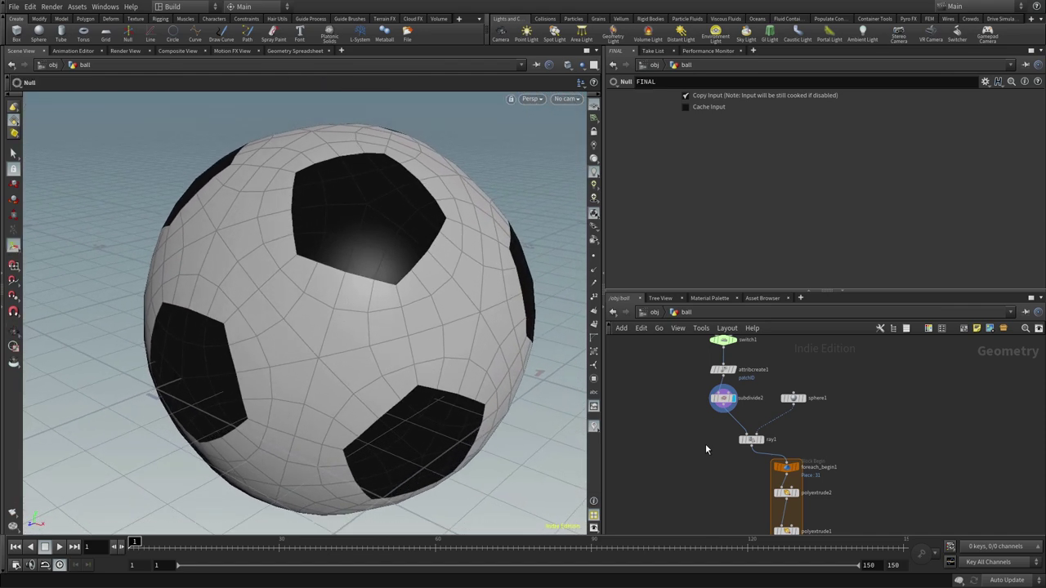
middle_click_drag(705, 444, 667, 397)
left_click(726, 393)
mouse_move(343, 343)
left_mouse_down()
mouse_move(422, 366)
mouse_move(406, 379)
mouse_move(415, 375)
left_mouse_up()
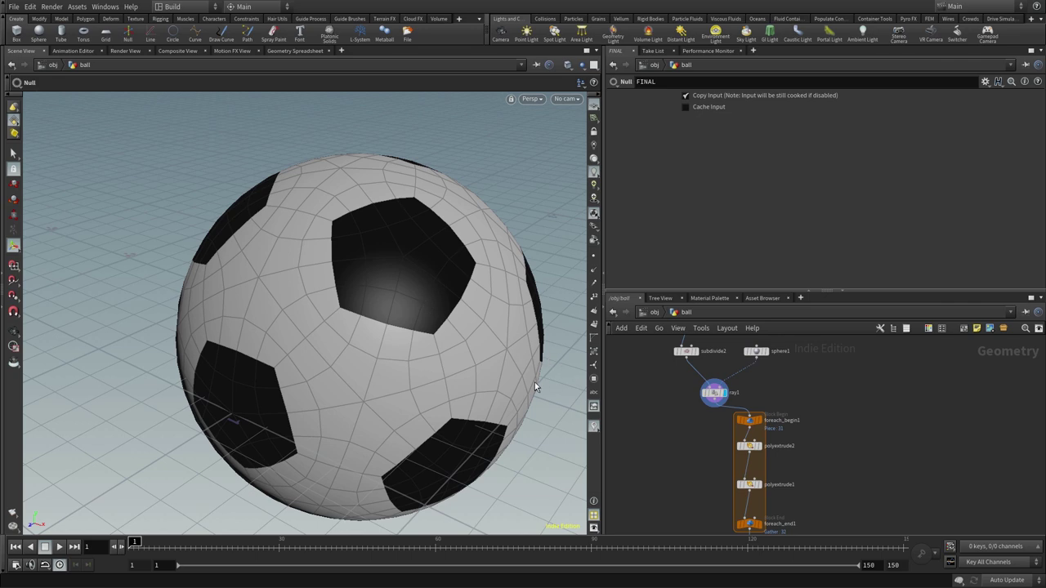
mouse_move(477, 372)
left_mouse_down()
mouse_move(373, 395)
mouse_move(373, 354)
mouse_move(362, 376)
mouse_move(410, 360)
mouse_move(413, 373)
mouse_move(467, 310)
mouse_move(493, 250)
mouse_move(416, 328)
mouse_move(434, 283)
mouse_move(401, 340)
mouse_move(465, 308)
mouse_move(376, 326)
left_mouse_up()
Step: Enable Single Pass on foreach_end1 and set the piece to 6
middle_click_drag(681, 451, 674, 415)
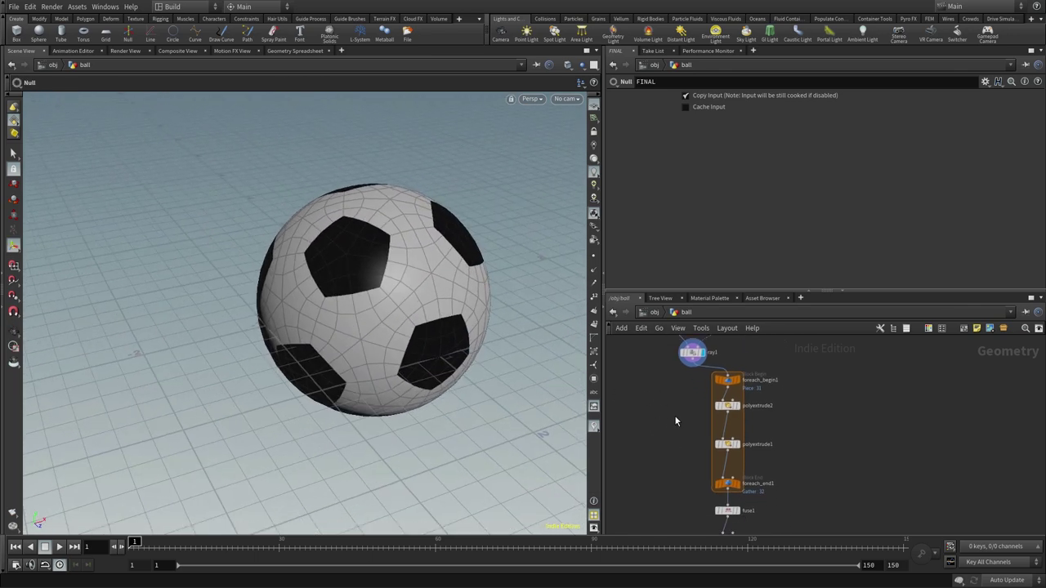
left_click(736, 379)
middle_click_drag(733, 469, 733, 434)
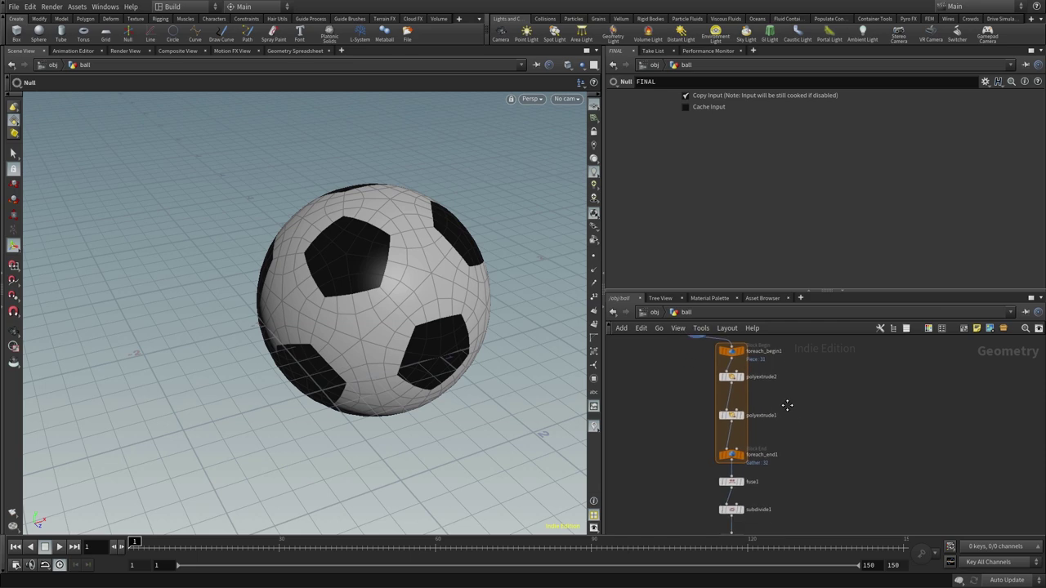
left_click(737, 451)
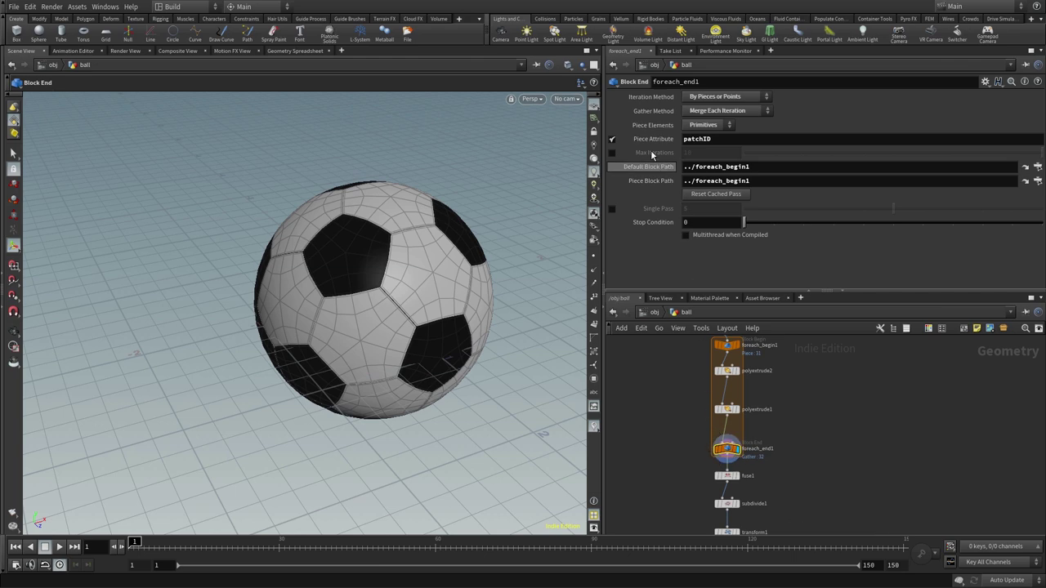
left_click(611, 208)
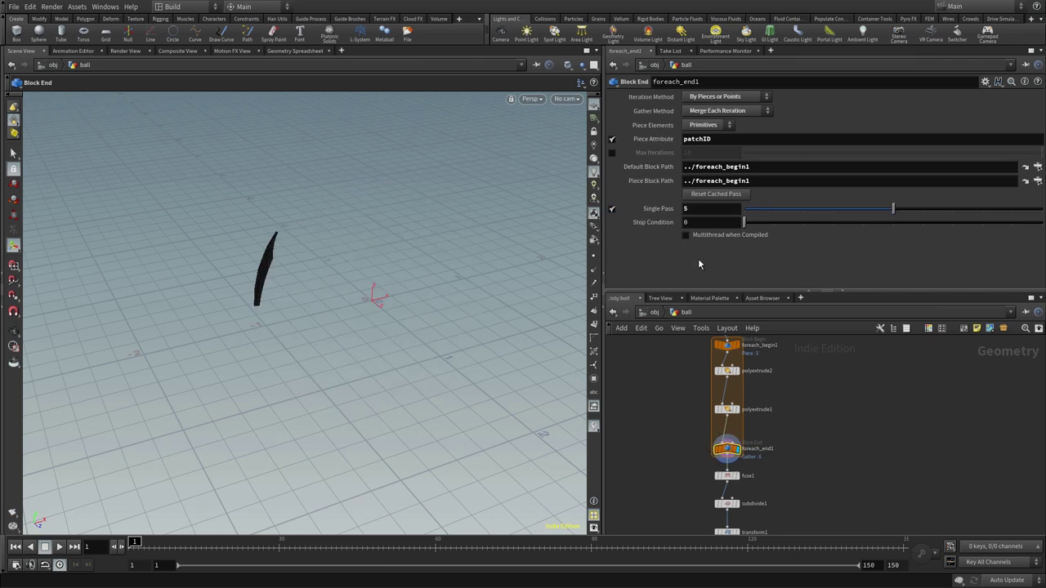
mouse_move(389, 337)
left_mouse_down()
mouse_move(423, 346)
mouse_move(504, 319)
mouse_move(443, 357)
mouse_move(482, 347)
left_mouse_up()
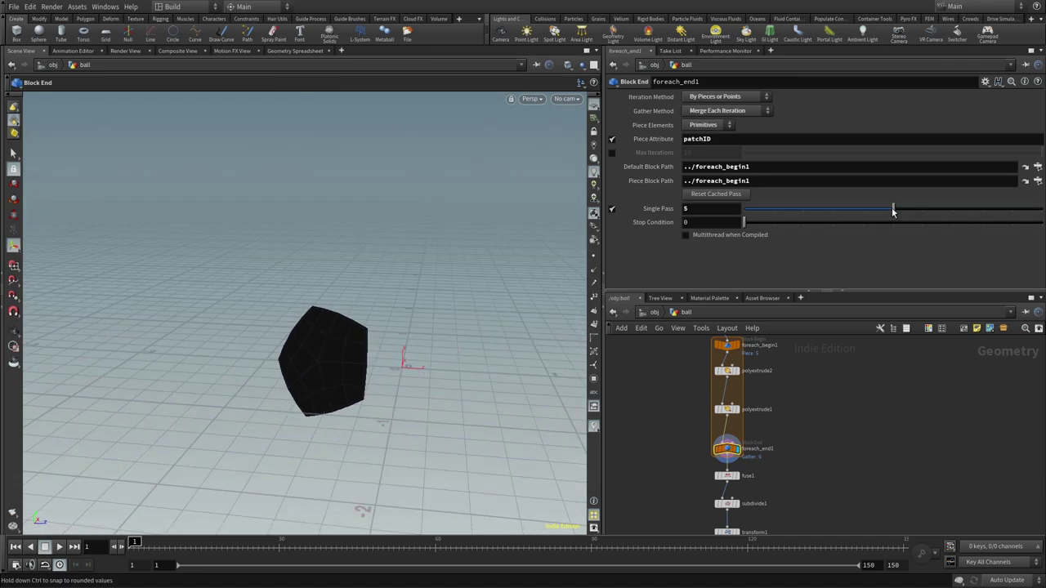
mouse_move(892, 208)
left_mouse_down()
mouse_move(844, 213)
mouse_move(921, 214)
left_mouse_up()
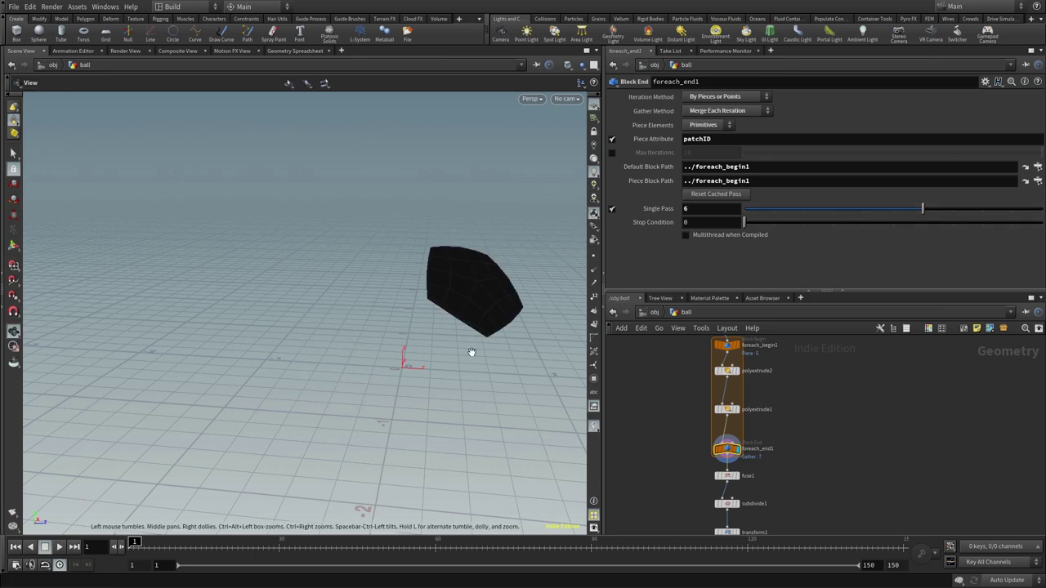
mouse_move(469, 350)
left_mouse_down()
mouse_move(481, 334)
mouse_move(343, 393)
mouse_move(397, 380)
mouse_move(401, 288)
left_mouse_up()
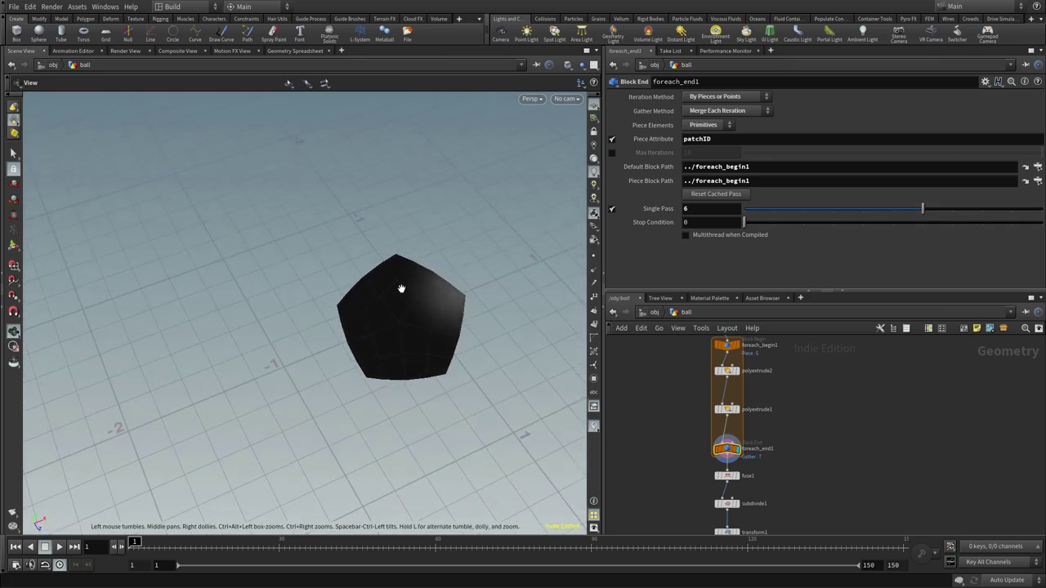
Step: Orbit around the single black pentagon patch to inspect it from below and above
mouse_move(430, 350)
left_mouse_down()
mouse_move(327, 310)
mouse_move(397, 348)
mouse_move(346, 280)
mouse_move(313, 271)
mouse_move(481, 309)
left_mouse_up()
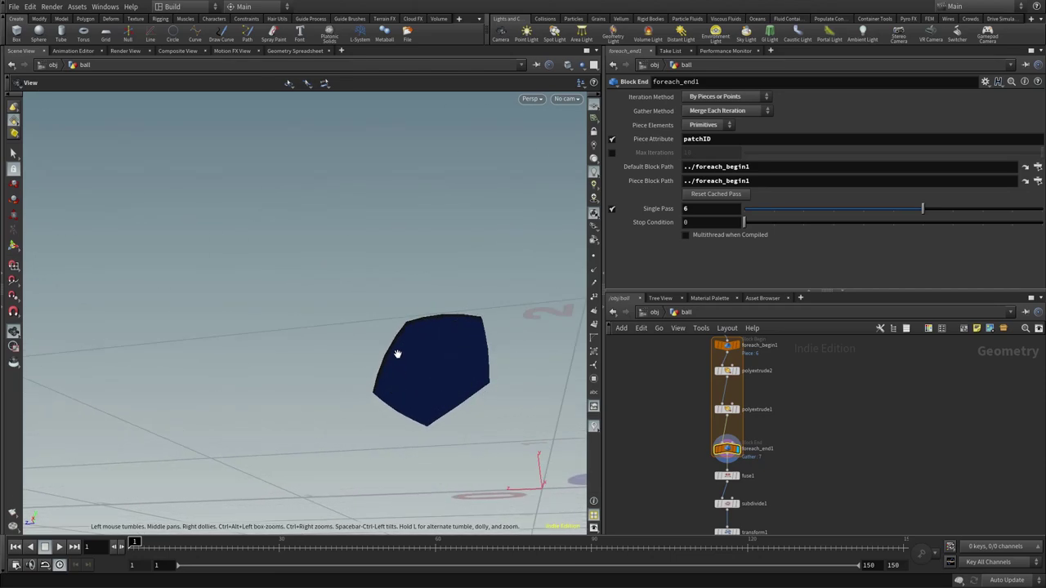
mouse_move(397, 353)
left_mouse_down()
mouse_move(420, 378)
mouse_move(469, 381)
mouse_move(450, 379)
mouse_move(460, 373)
mouse_move(444, 384)
mouse_move(378, 351)
mouse_move(418, 262)
left_mouse_up()
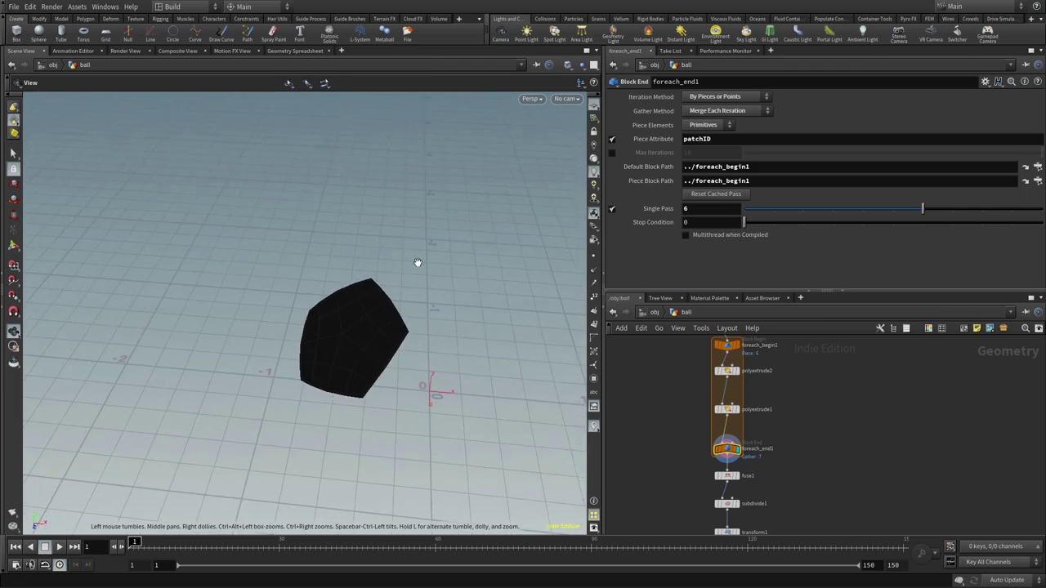
mouse_move(380, 354)
left_mouse_down()
mouse_move(355, 352)
mouse_move(377, 346)
mouse_move(332, 298)
left_mouse_up()
mouse_move(393, 339)
left_mouse_down()
mouse_move(367, 343)
mouse_move(368, 327)
mouse_move(360, 335)
left_mouse_up()
key("Return")
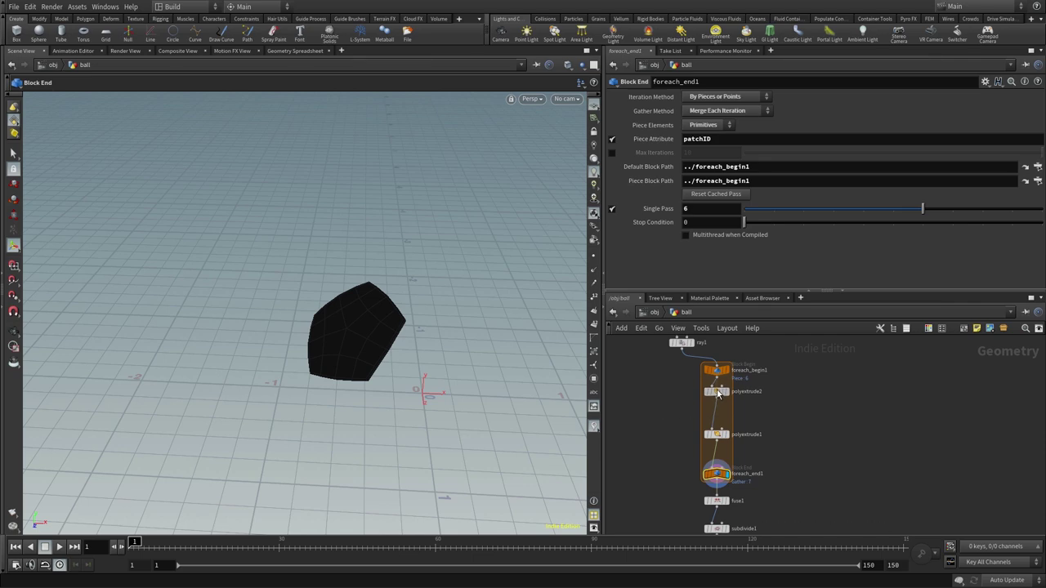
Step: Move polyextrude1 up closer to polyextrude2 inside the loop
left_click_drag(716, 397, 716, 395)
left_click_drag(717, 435, 718, 420)
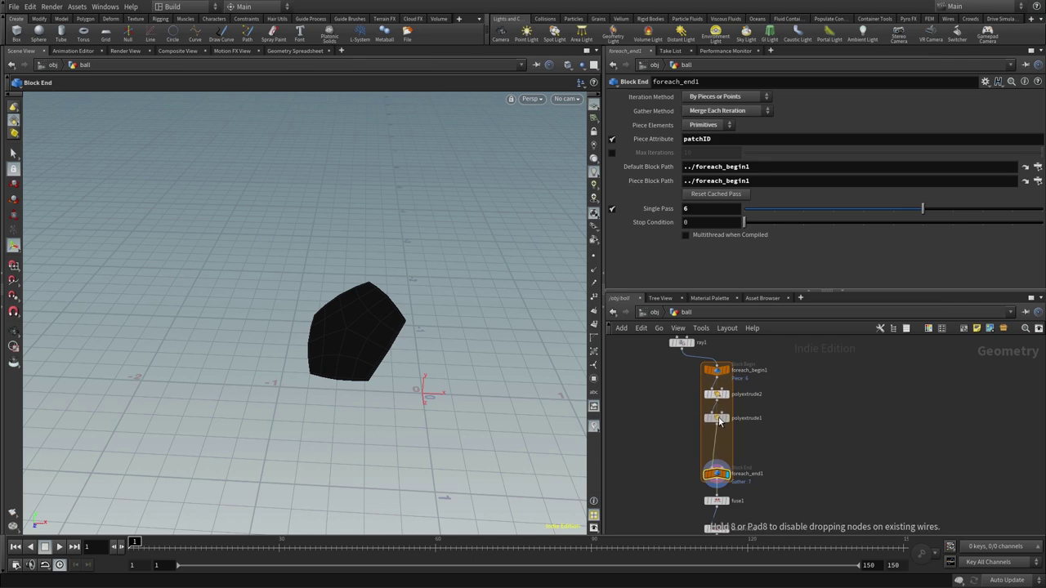
key("Escape")
mouse_move(385, 397)
left_mouse_down()
mouse_move(460, 348)
mouse_move(351, 381)
mouse_move(490, 328)
mouse_move(436, 357)
mouse_move(483, 367)
mouse_move(443, 348)
mouse_move(437, 324)
left_mouse_up()
Step: Show the patch as wireframe and filter the add-node list to 'uv'
key("w")
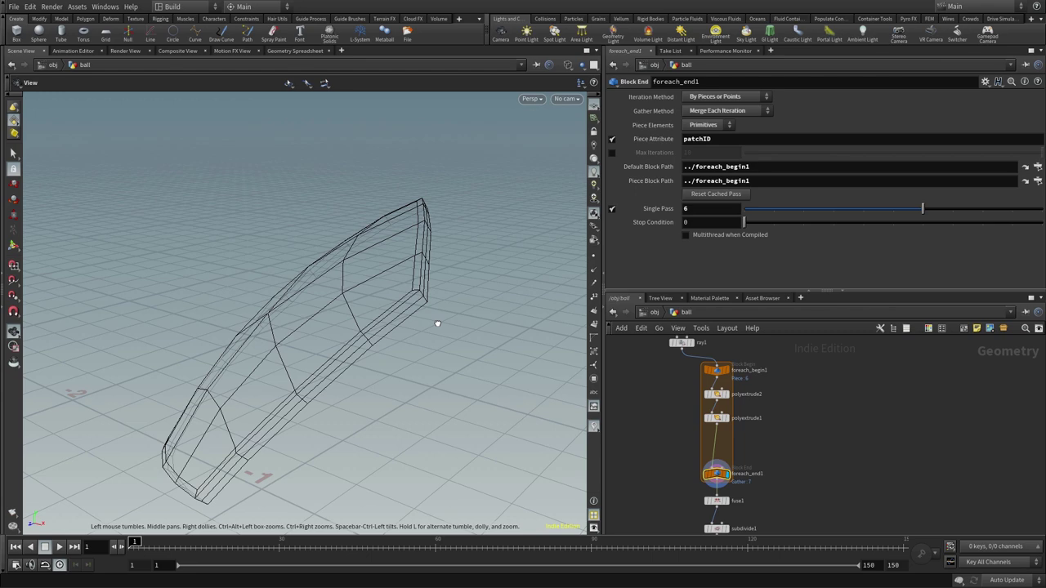
key("Return")
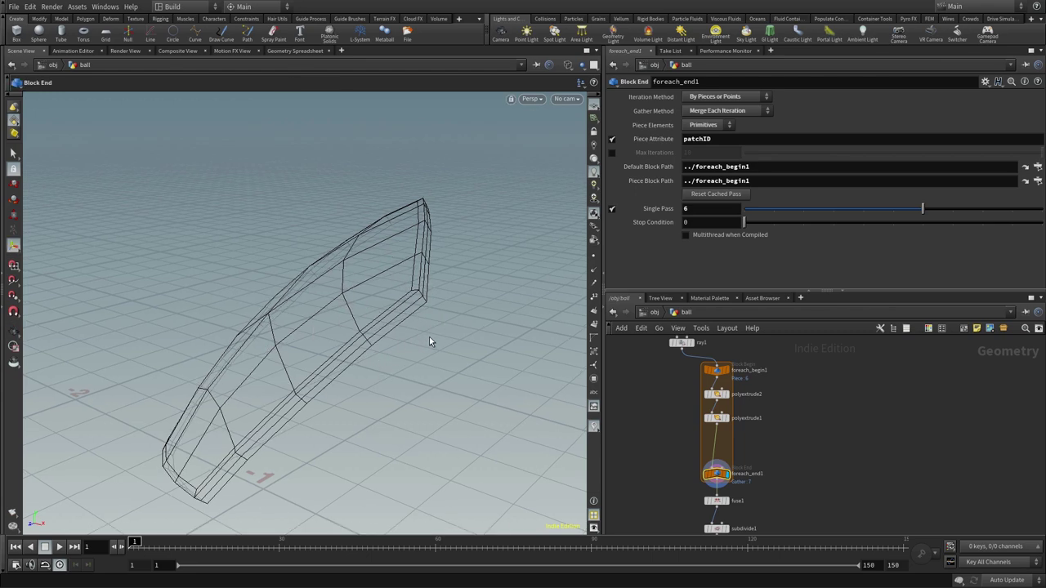
key("Escape")
mouse_move(427, 308)
left_mouse_down()
mouse_move(450, 299)
mouse_move(428, 290)
mouse_move(443, 311)
mouse_move(435, 327)
left_mouse_up()
key("Return")
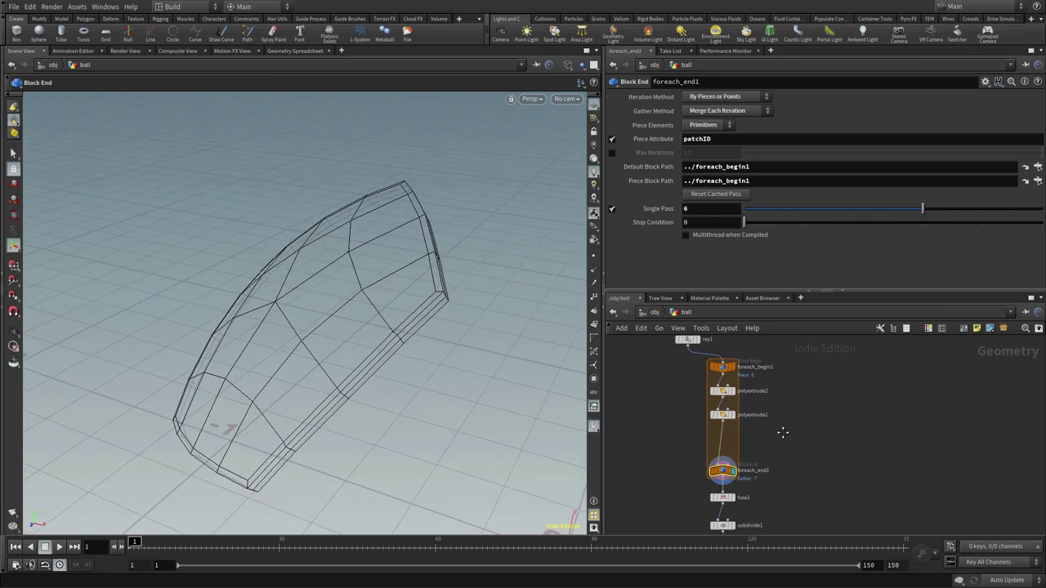
key("Tab")
type("uv")
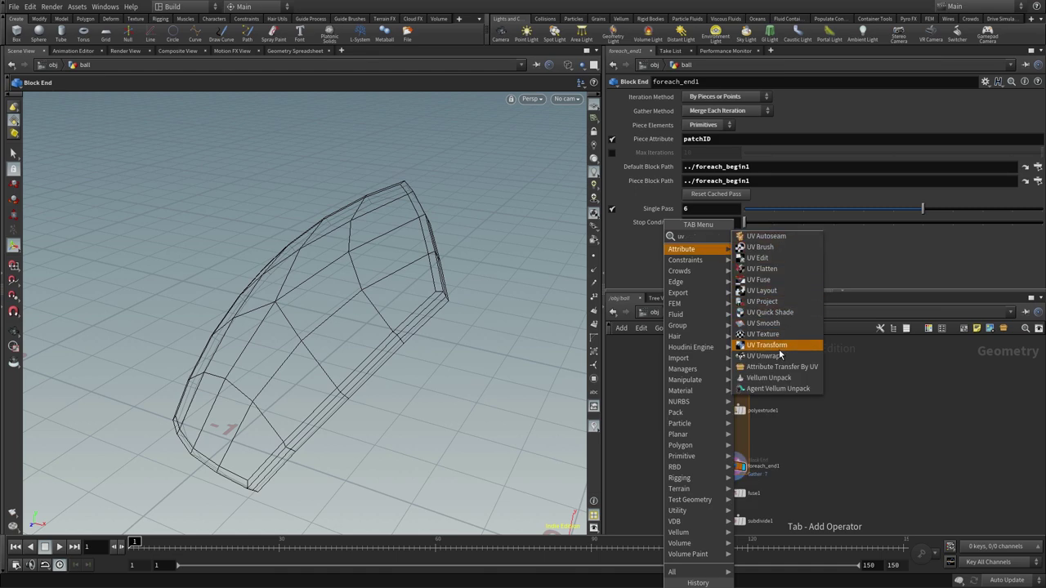
Step: Insert UV Flatten between polyextrude1 and foreach_end1 and view the flattened island in UV View
left_click(774, 270)
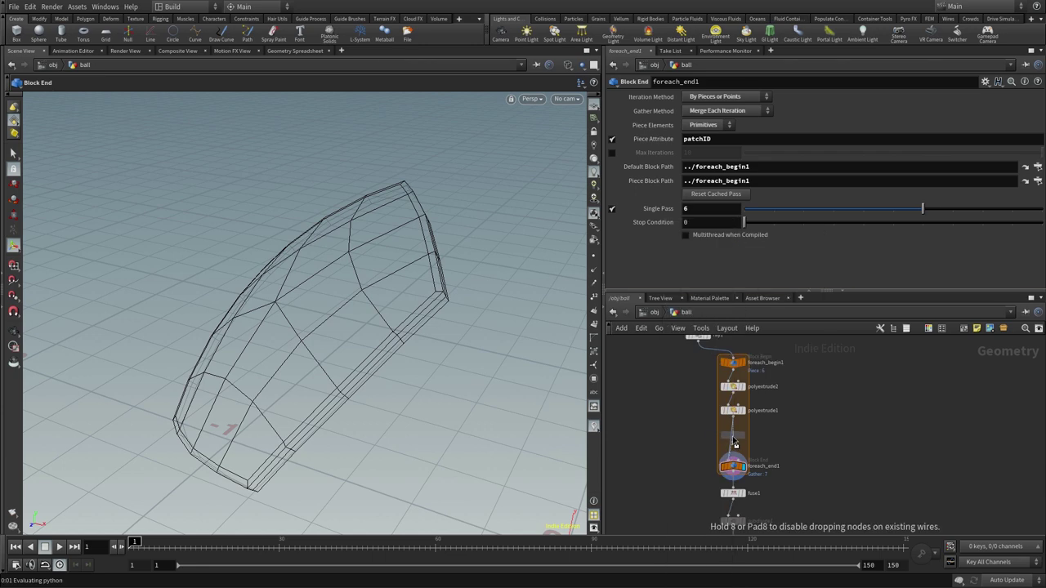
left_click(732, 439)
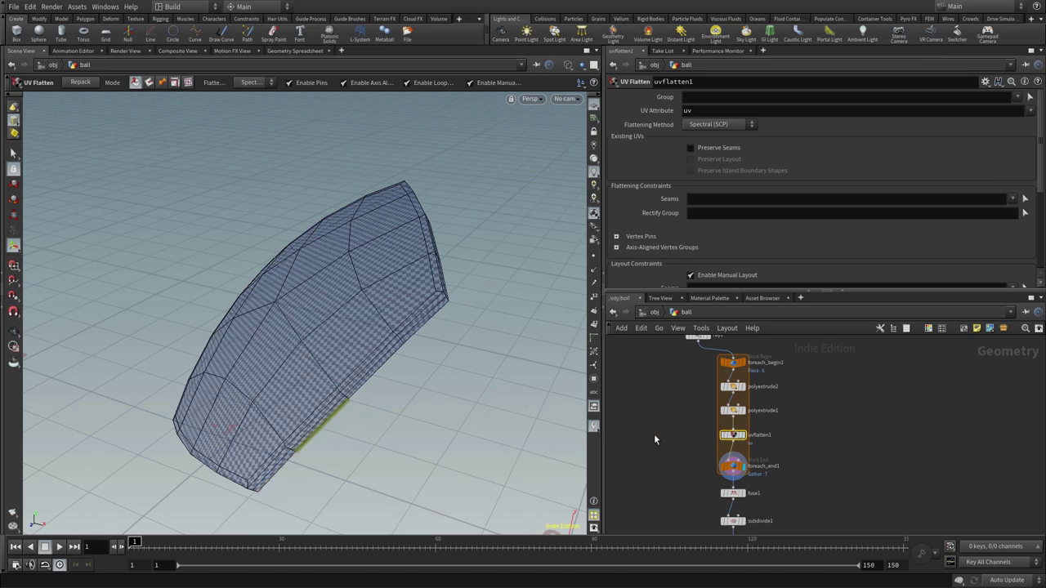
key("Escape")
left_click_drag(294, 359, 433, 309)
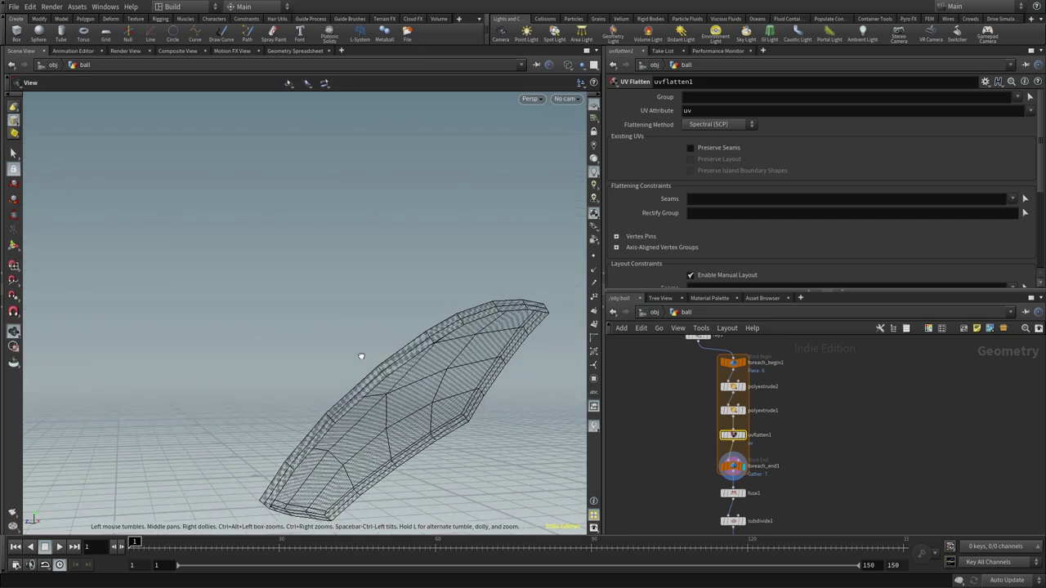
key("Return")
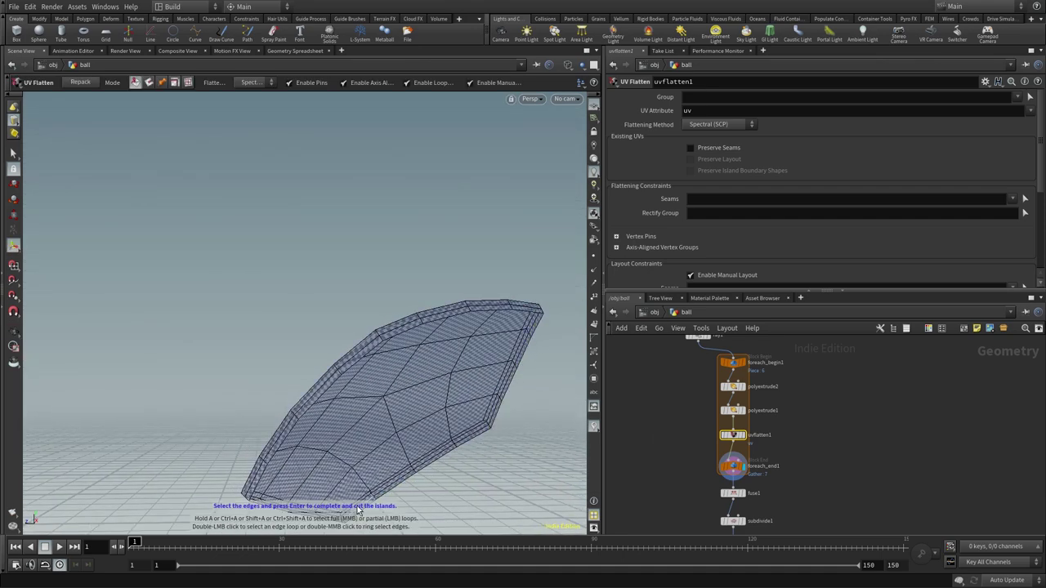
mouse_move(420, 356)
left_mouse_down("alt")
mouse_move(504, 397)
mouse_move(479, 385)
mouse_move(457, 343)
left_mouse_up("alt")
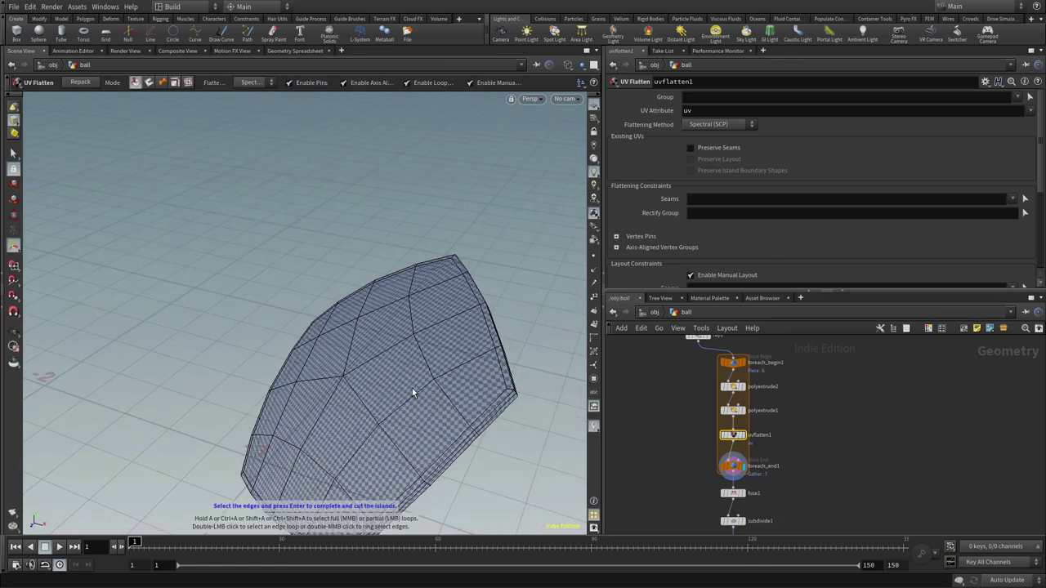
key("5")
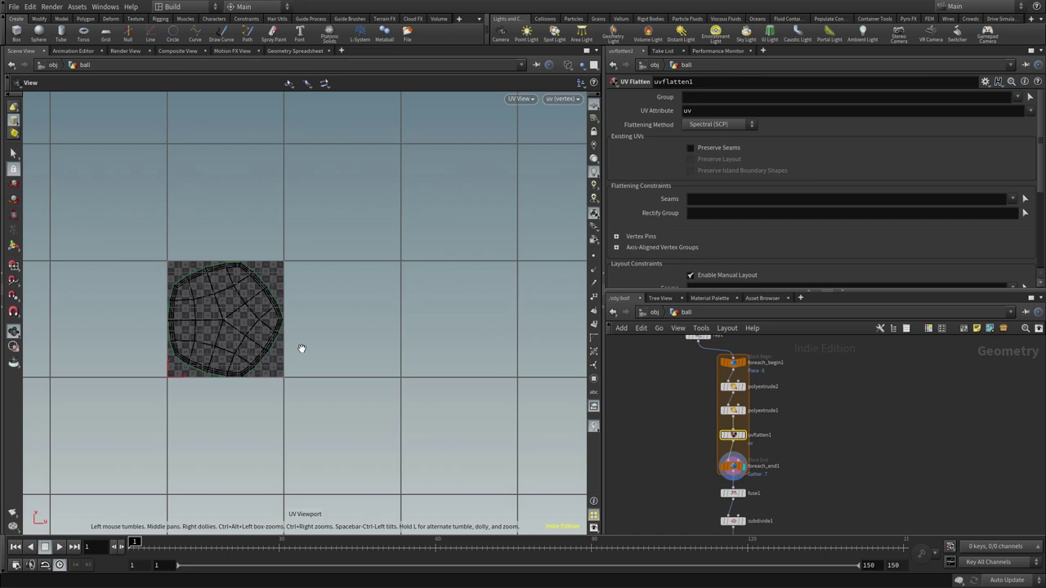
Step: Zoom into the UV view and toggle uvflatten1's bypass on and off, leaving flattening active
scroll(301, 349, "up", 3)
scroll(401, 334, "up", 2)
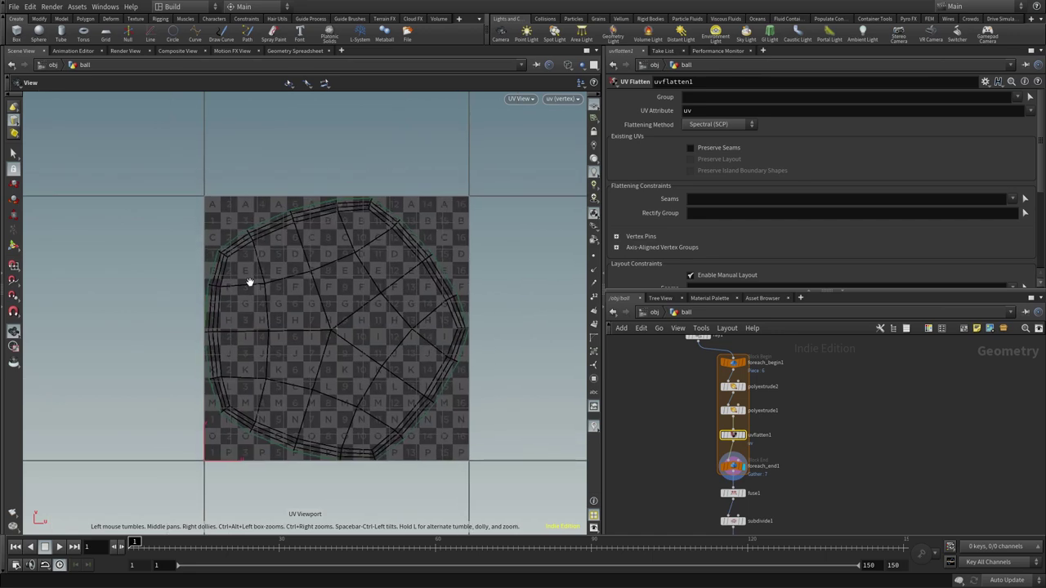
key("Return")
mouse_move(733, 434)
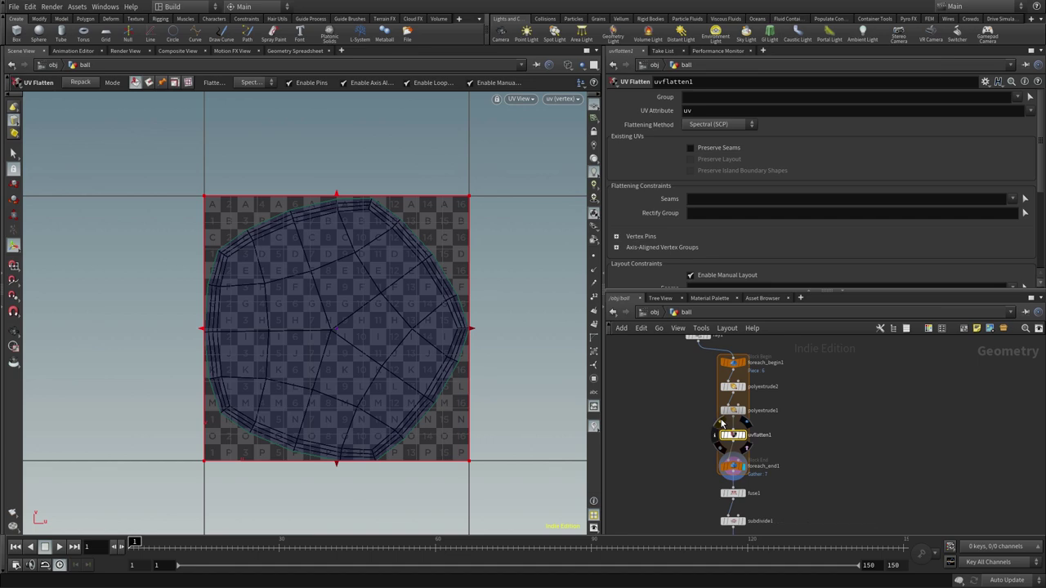
left_click(722, 425)
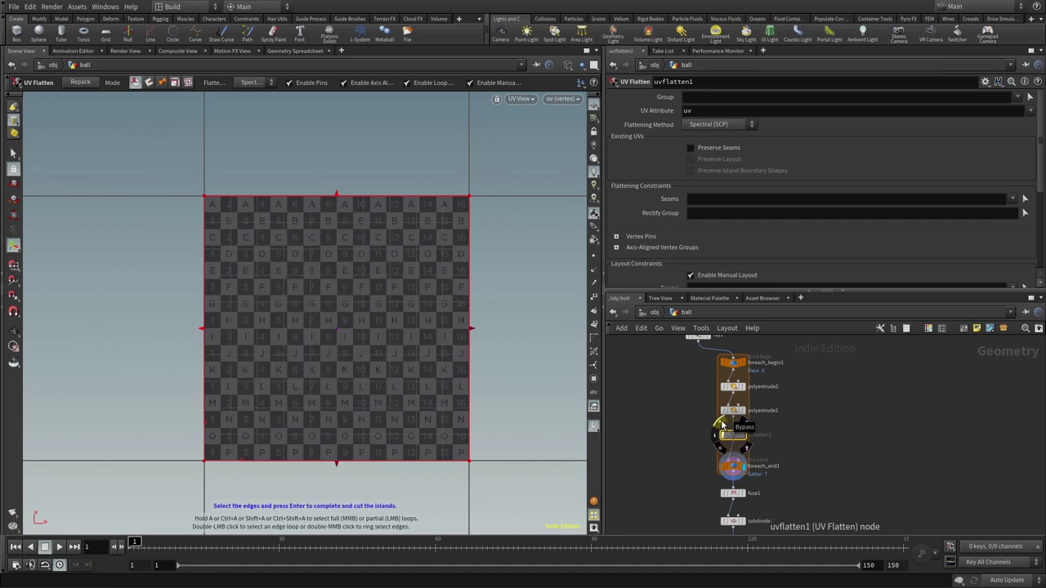
left_click(721, 425)
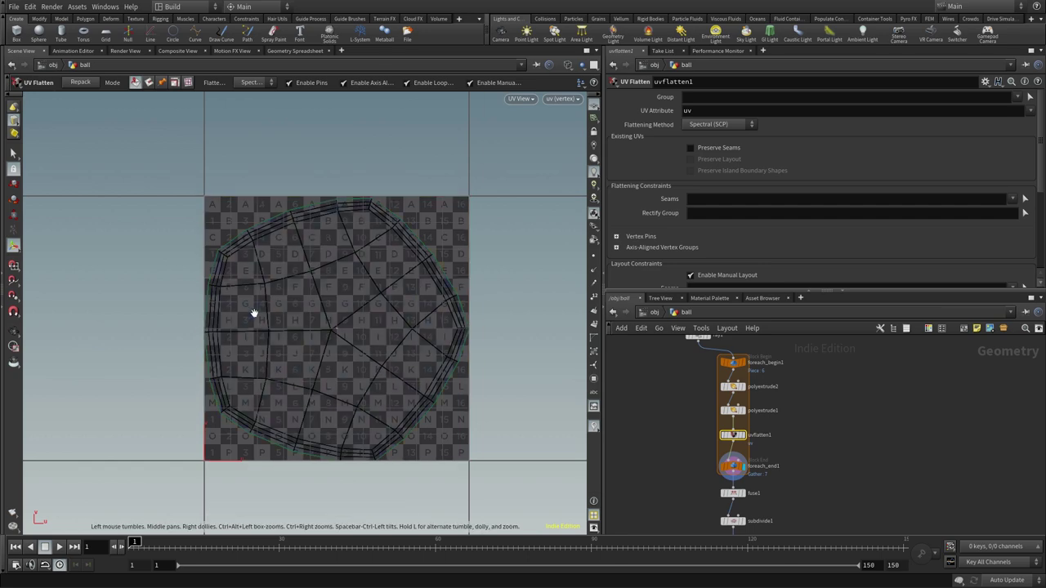
scroll(252, 311, "up", 3)
scroll(291, 334, "down", 1)
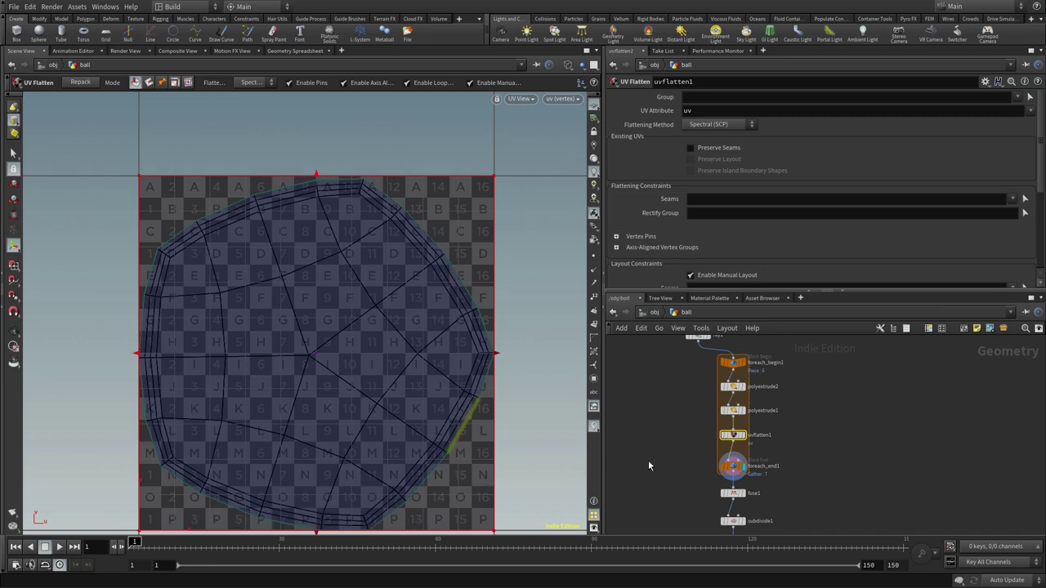
middle_click_drag(638, 470, 655, 417)
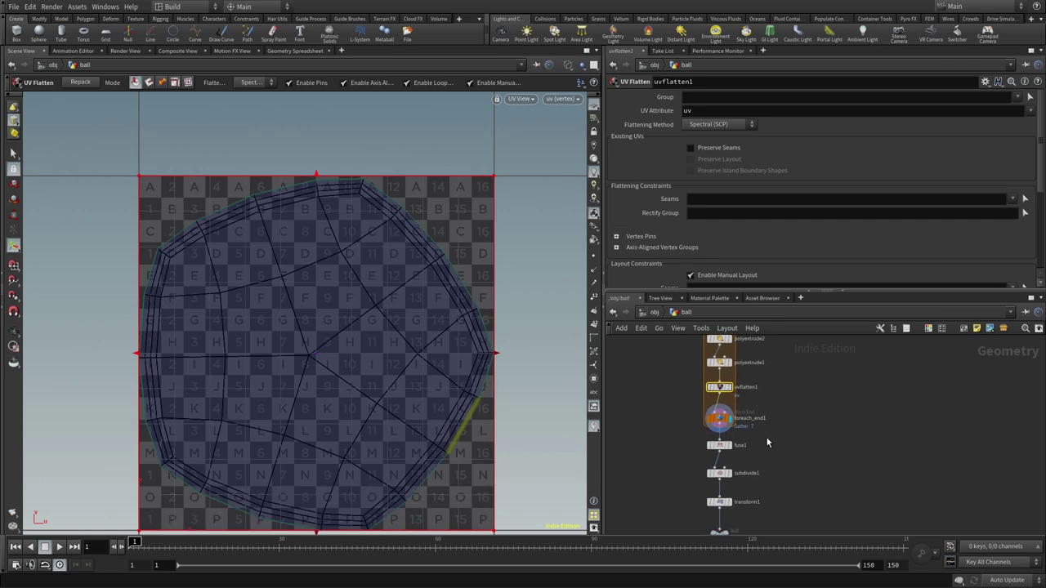
Step: Uncheck Single Pass on foreach_end1 so all pieces compute, then select fuse1
left_click(727, 420)
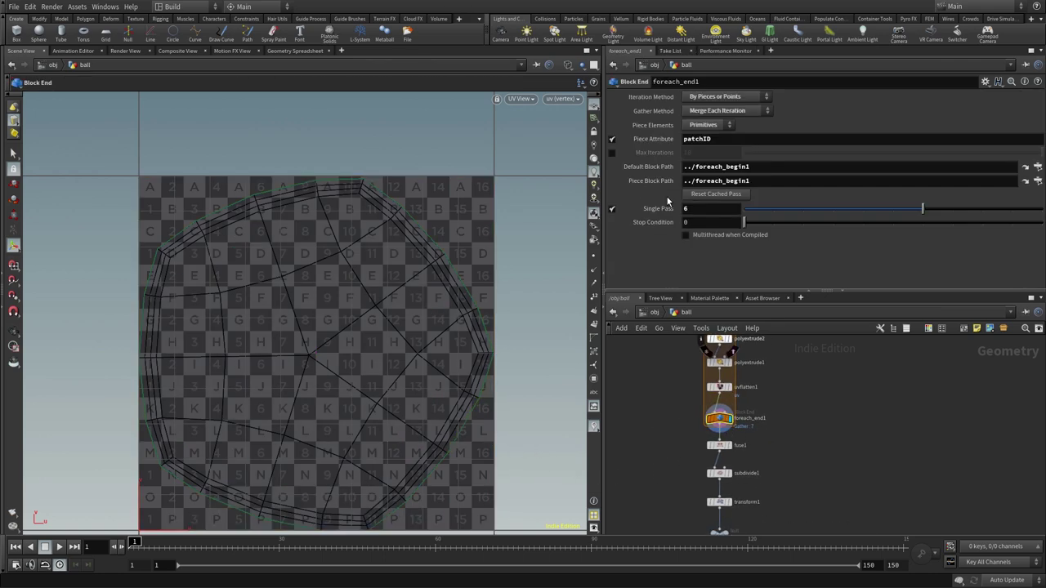
left_click(612, 209)
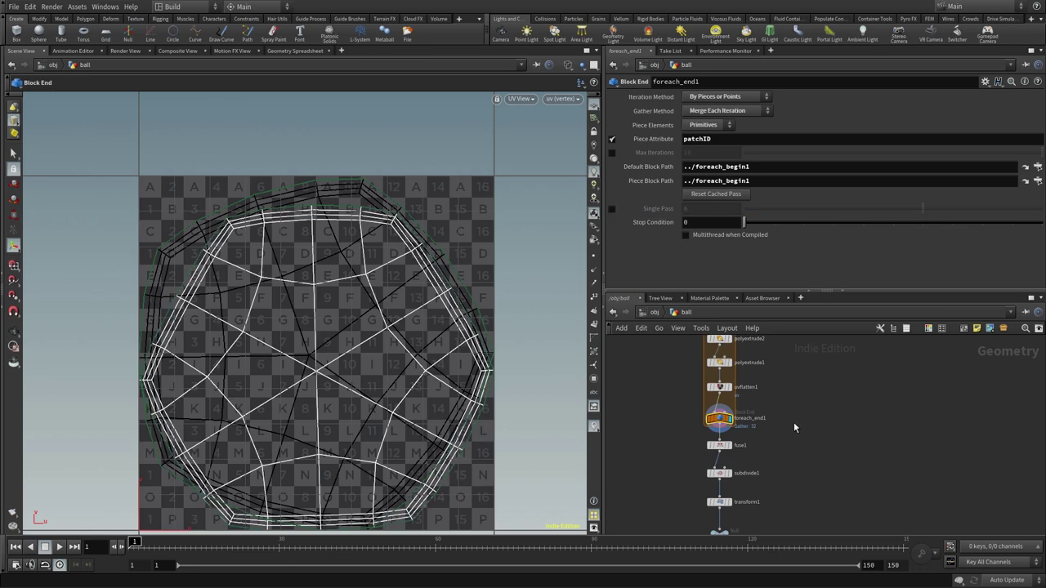
left_click(718, 445)
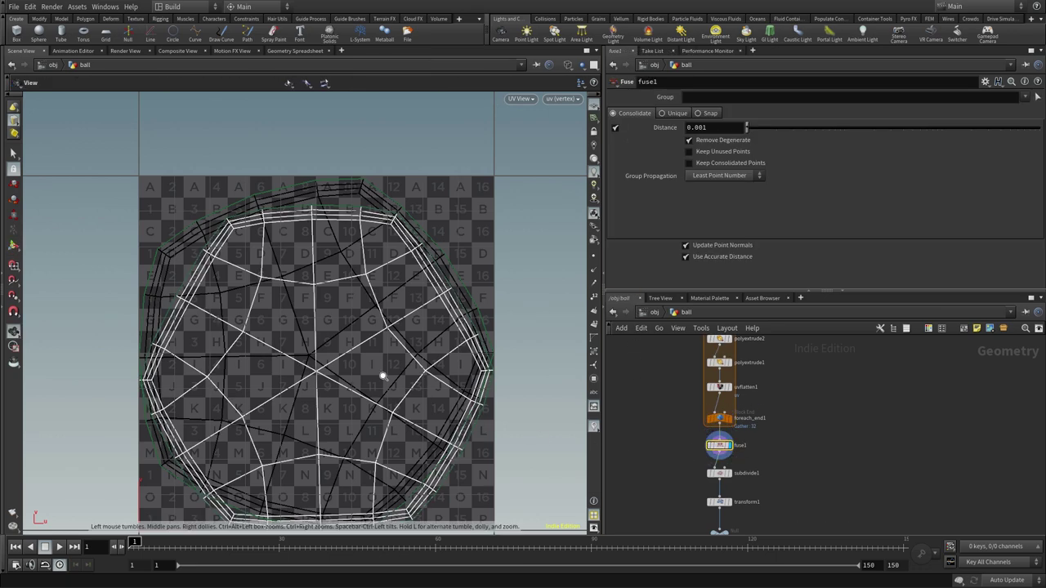
scroll(376, 374, "down", 2)
key("Return")
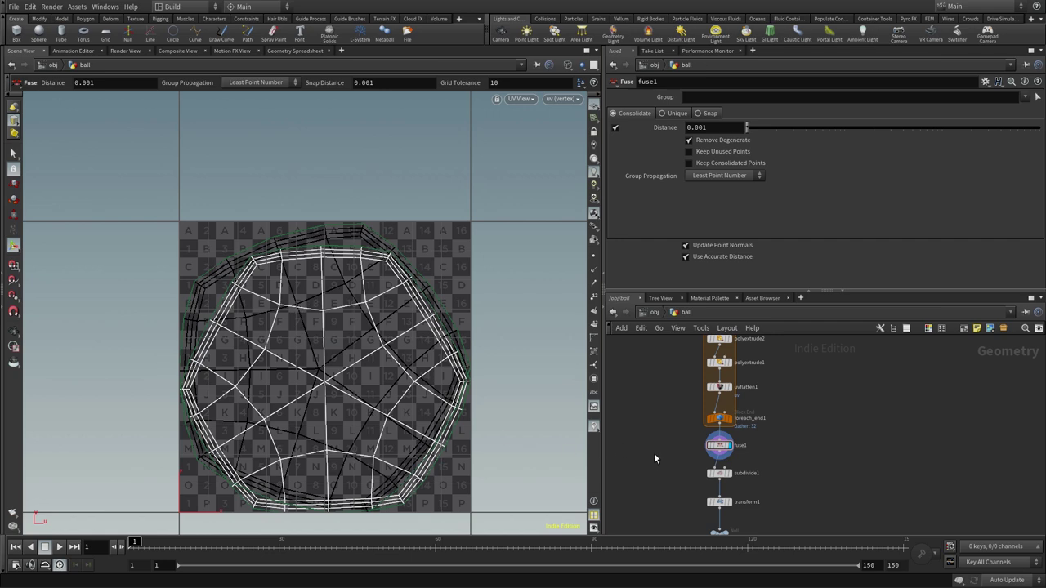
Step: Drag subdivide1, transform1 and FINAL down to leave a gap under fuse1
scroll(653, 452, "down", 3)
left_click(700, 385)
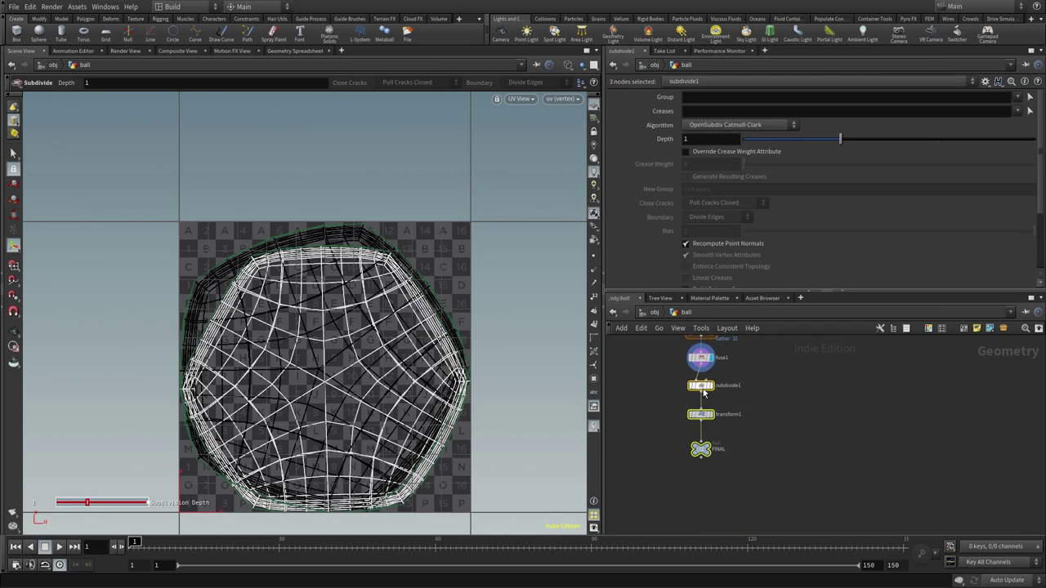
left_click_drag(703, 394, 702, 434)
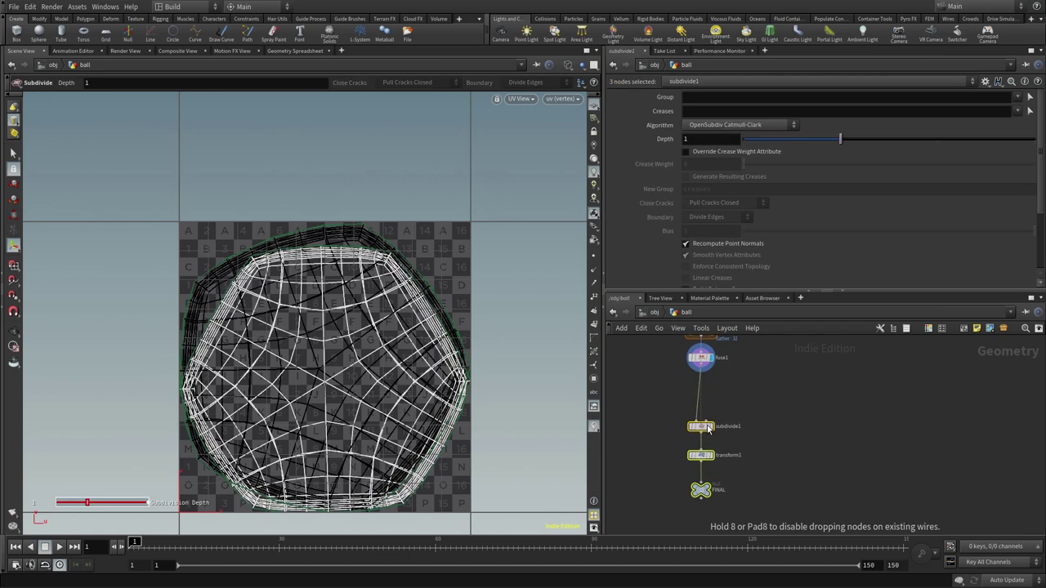
left_click(751, 375)
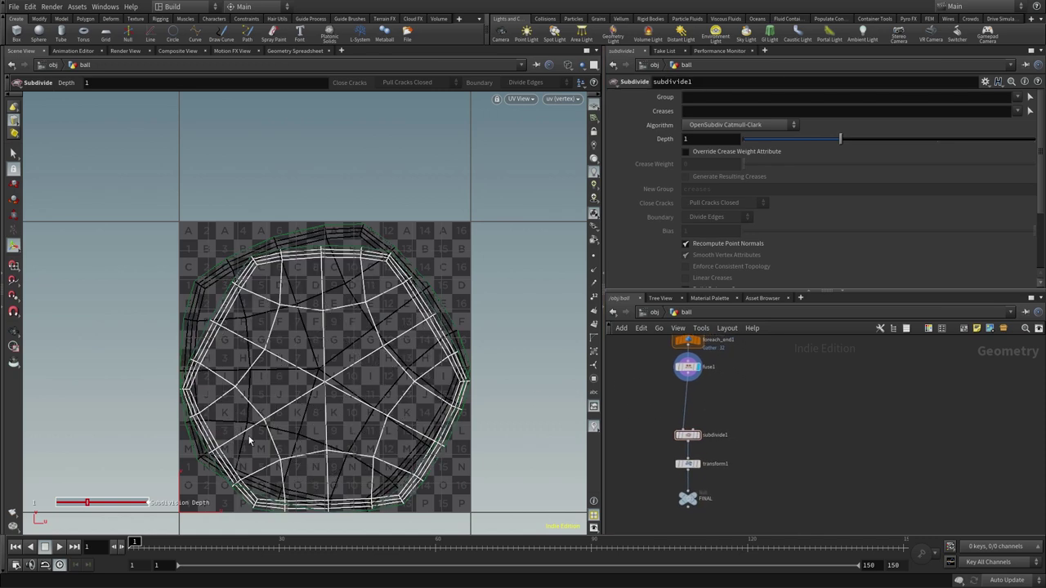
Step: Insert a UV Layout node between fuse1 and subdivide1 and display its packed islands
key("Tab")
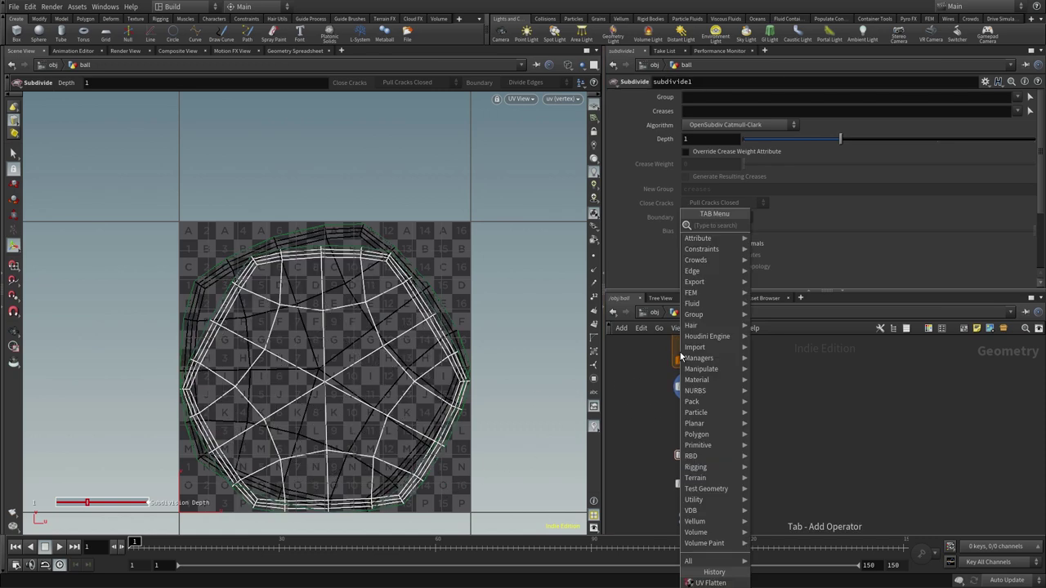
type("uv")
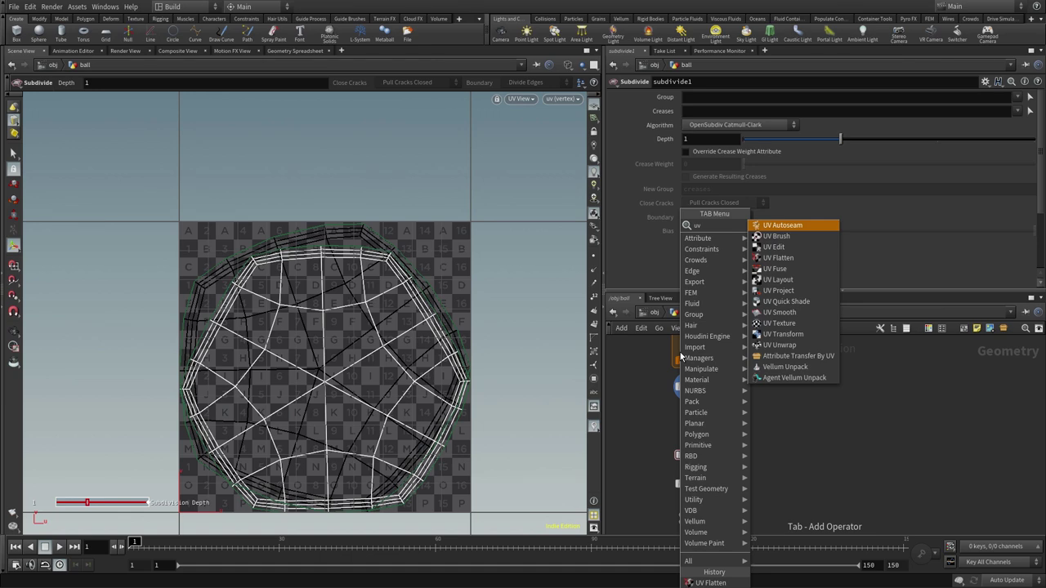
left_click(790, 284)
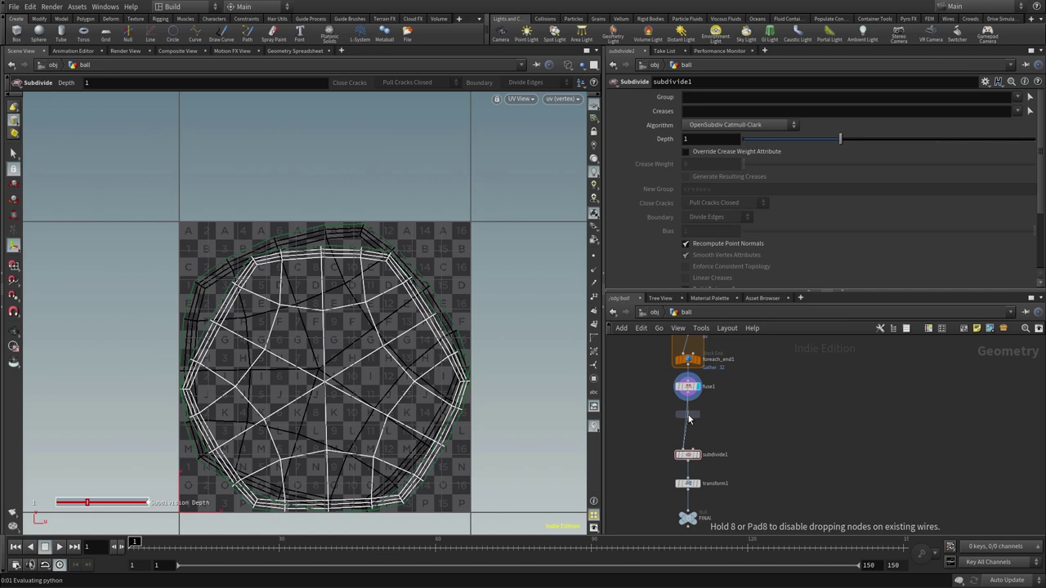
left_click(692, 420)
scroll(707, 433, "up", 3)
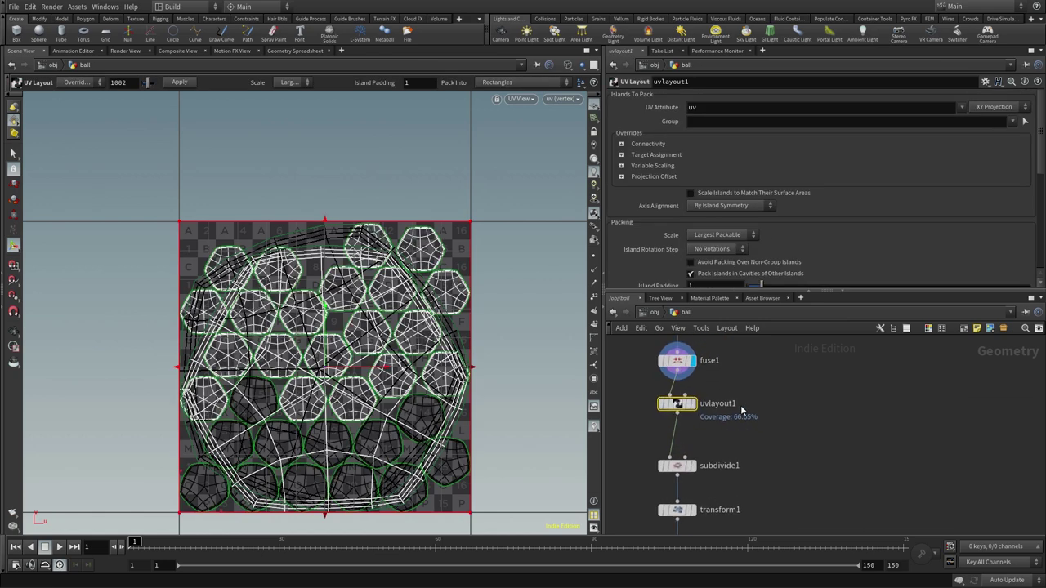
left_click(709, 419)
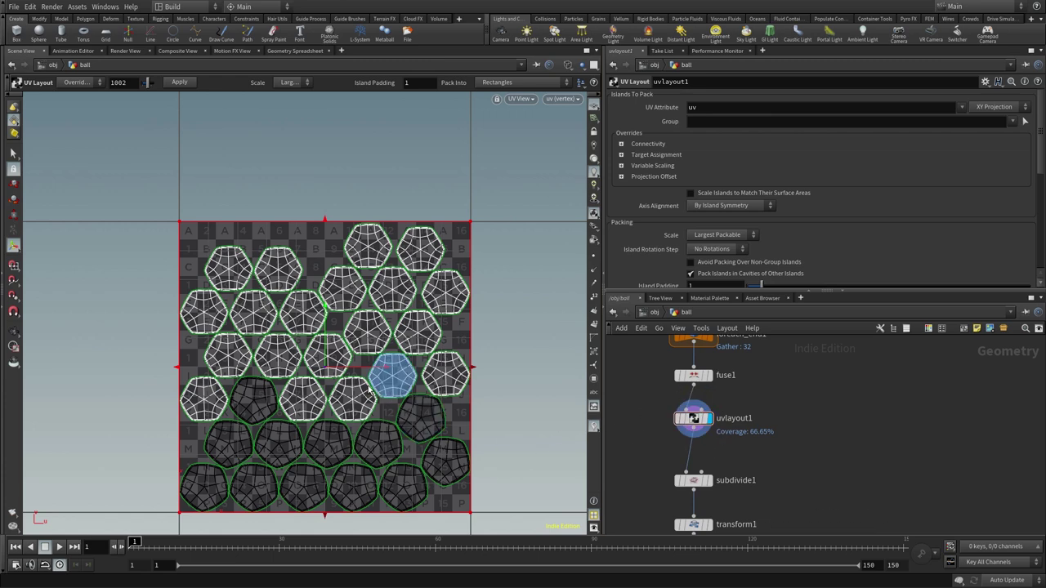
mouse_move(392, 373)
middle_mouse_down()
mouse_move(374, 361)
mouse_move(362, 374)
middle_mouse_up()
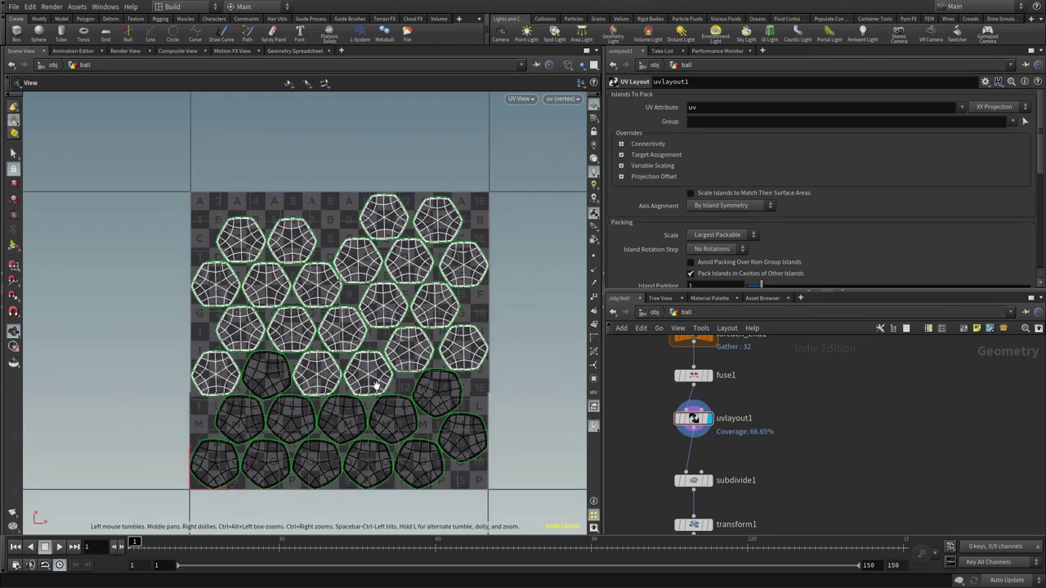
left_click(693, 420)
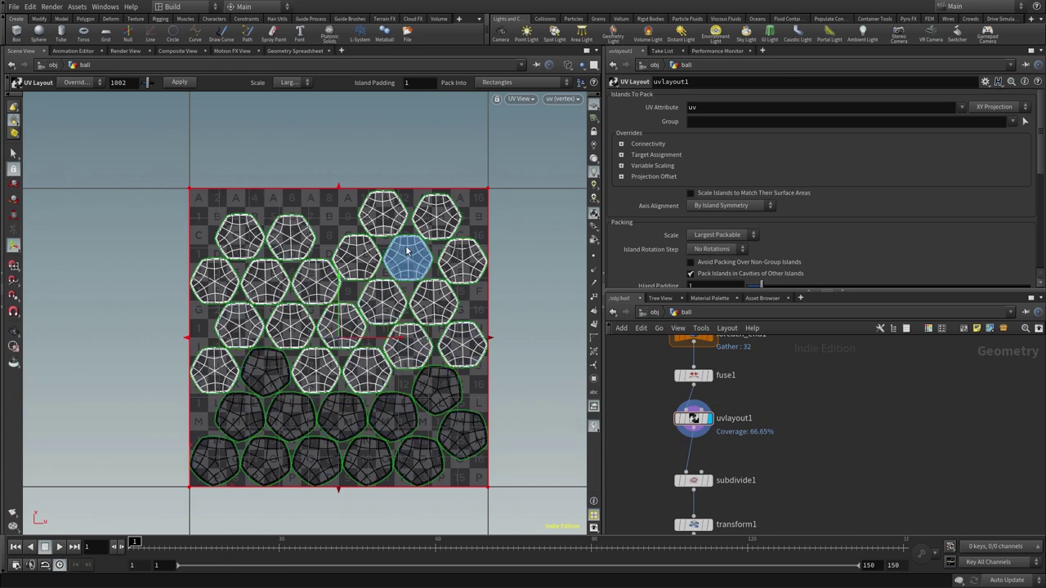
Step: Recentre the UV view on the packed islands and save the scene with Ctrl+S
key("Escape")
scroll(413, 323, "up", 4)
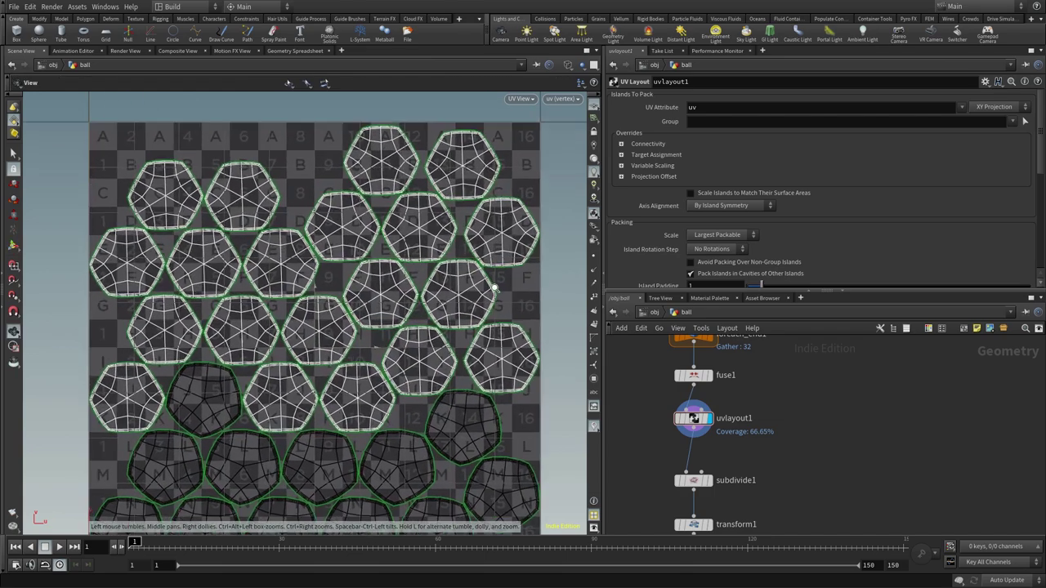
scroll(409, 343, "down", 4)
middle_click_drag(412, 346, 398, 335)
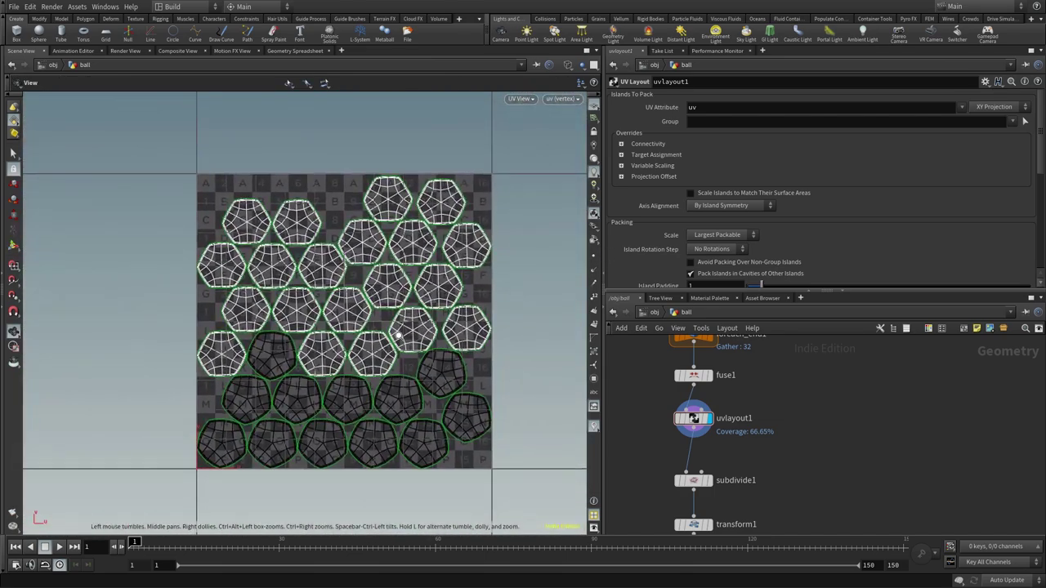
key("Return")
key("ctrl+s")
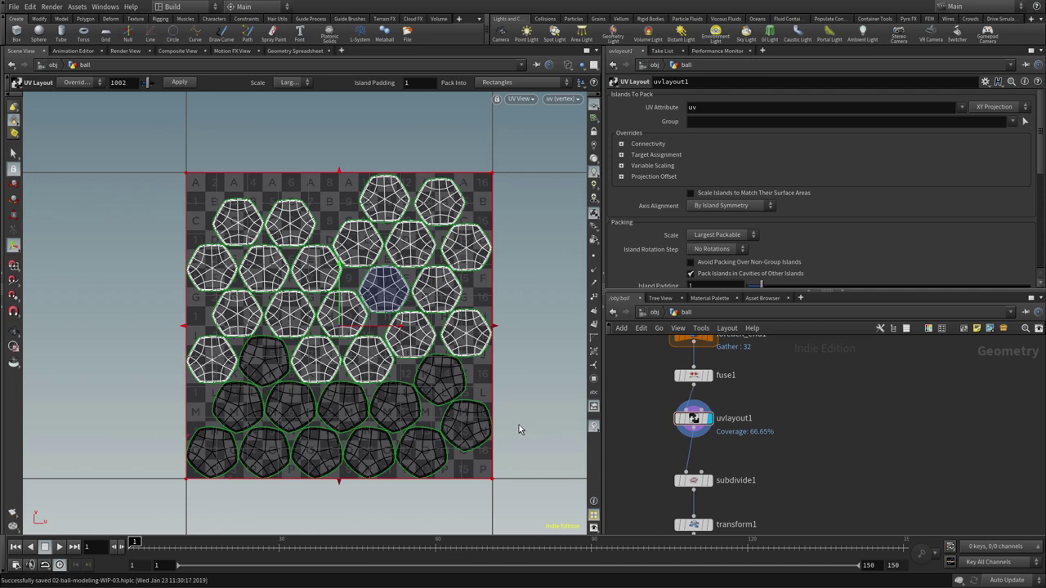
middle_click_drag(628, 446, 640, 397)
Step: Display FINAL and show the soccer ball smooth-shaded in a framed perspective view
left_click(718, 414)
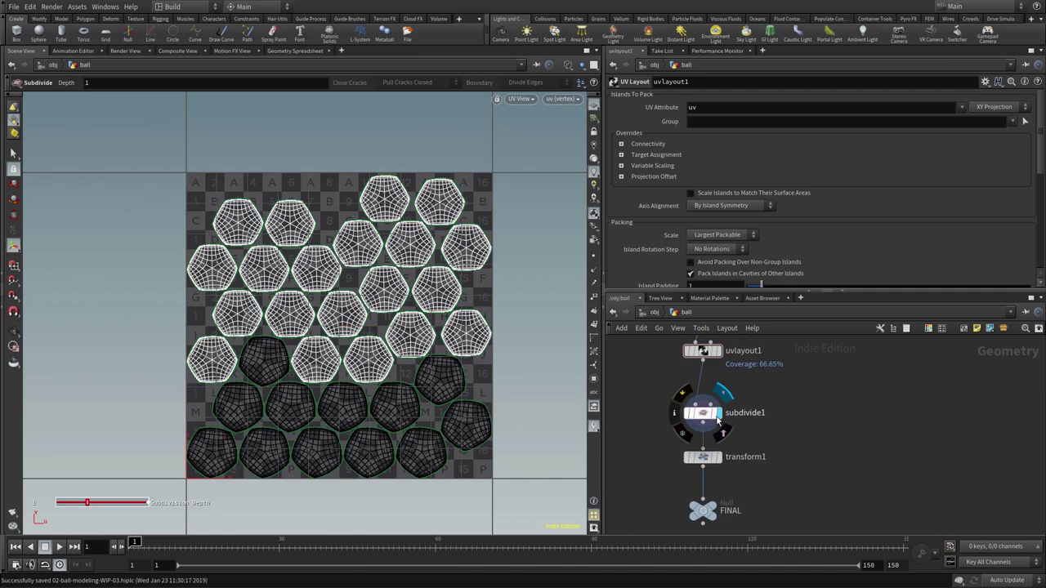
middle_click_drag(766, 456, 757, 424)
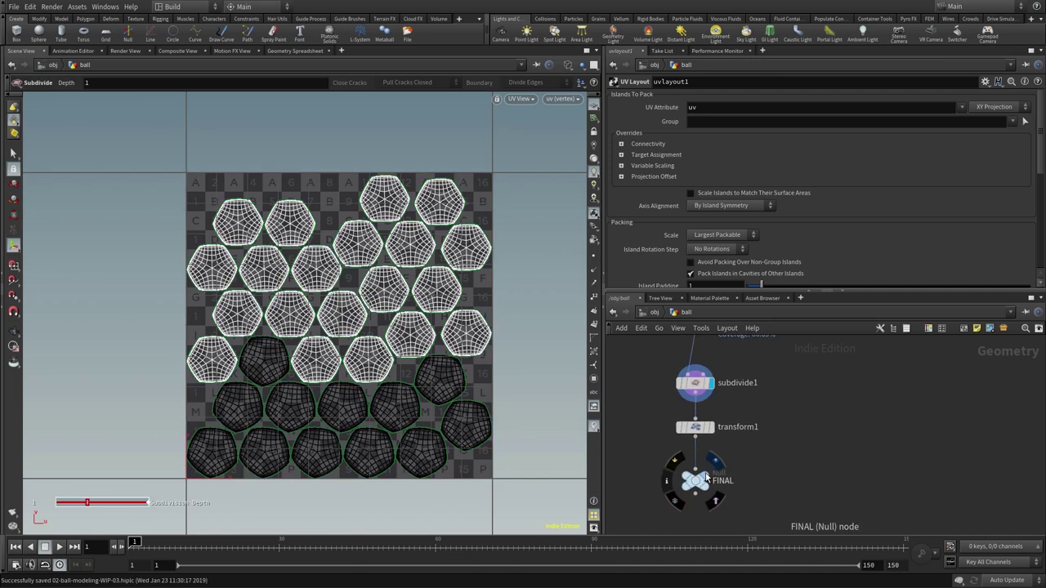
left_click(694, 481)
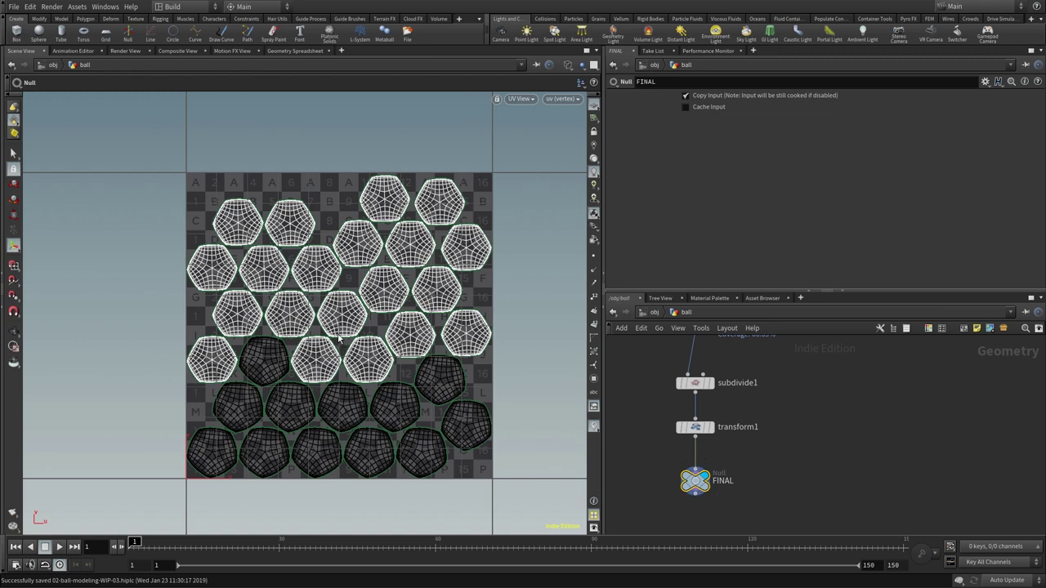
key("space+1")
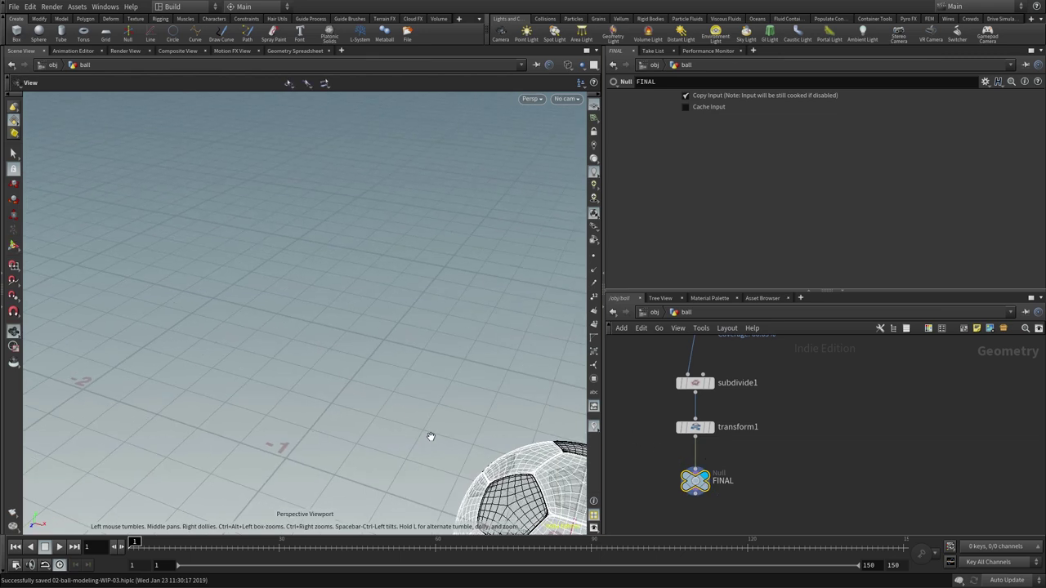
key("space+g")
key("w")
left_click_drag(362, 384, 409, 374)
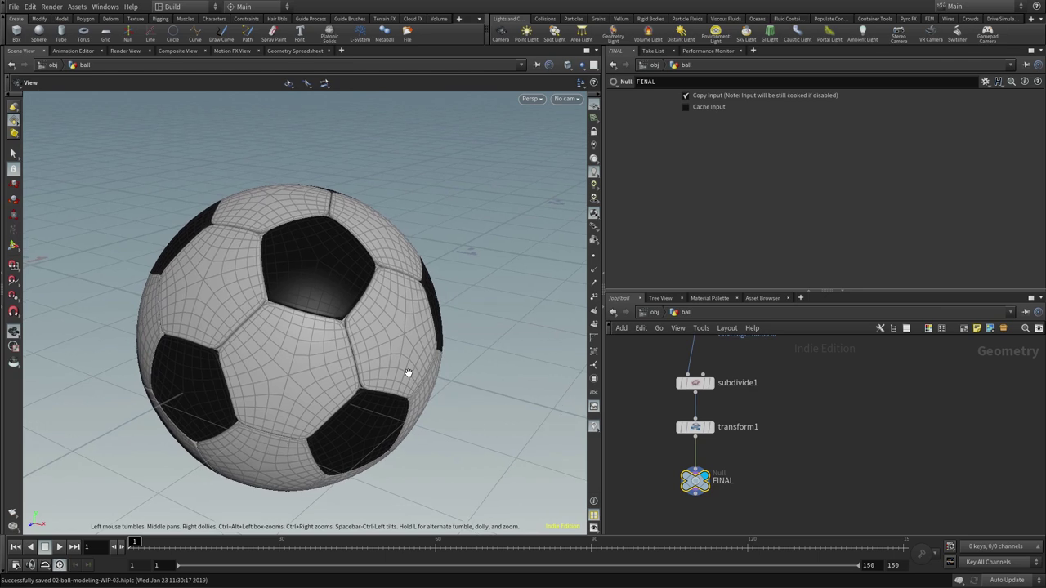
middle_click_drag(646, 473, 717, 430)
Step: Add a UV Quick Shade node (uvq) wired from transform1 and display the grid-textured ball
key("Tab")
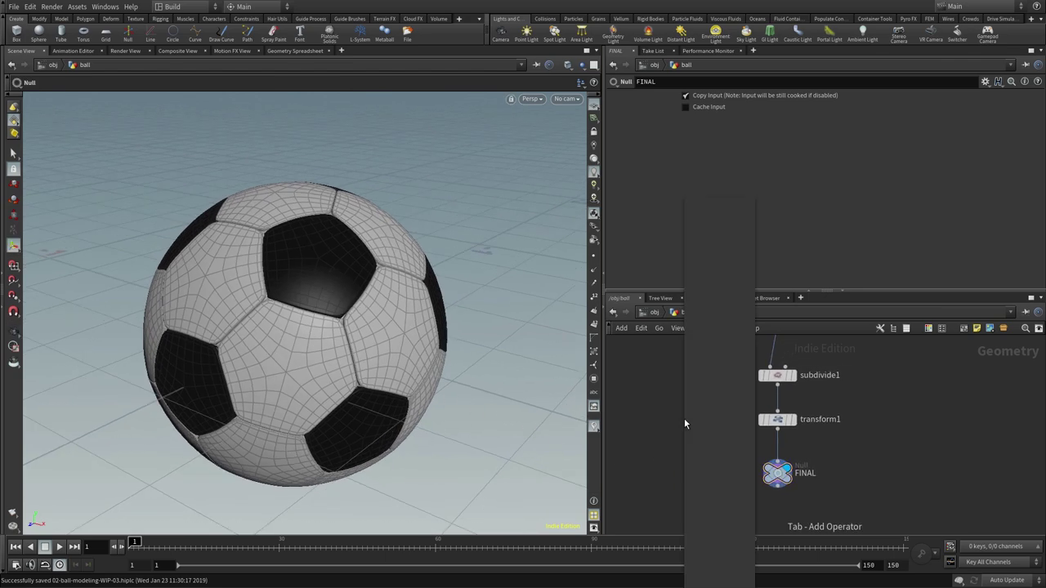
type("uvqu")
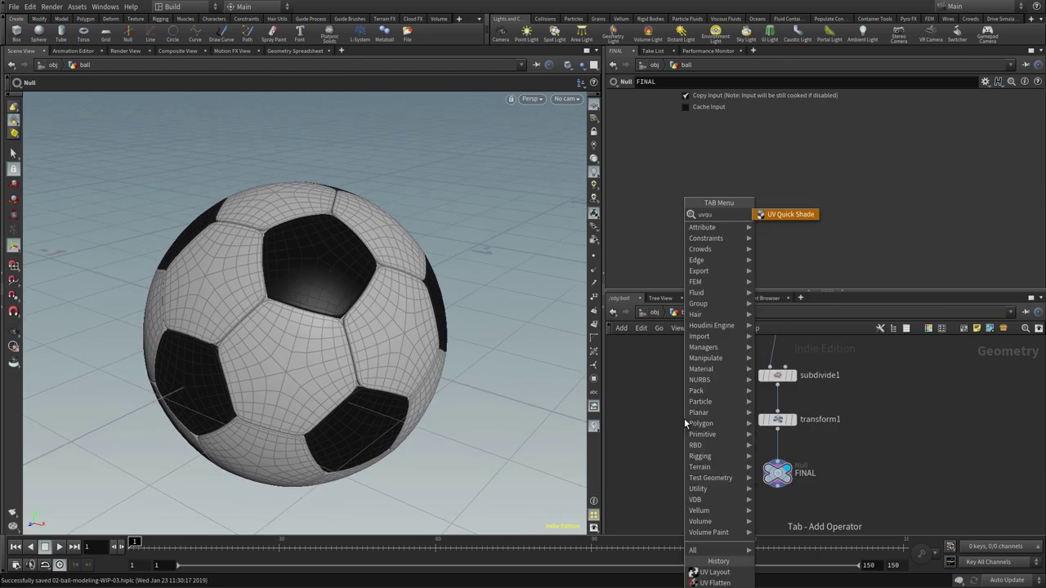
key("Return")
left_click(688, 474)
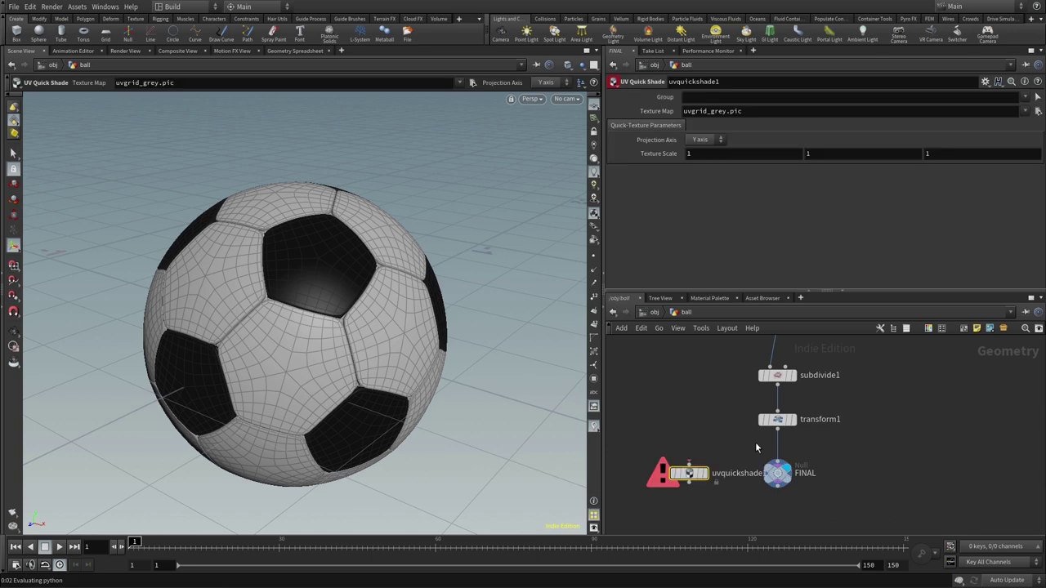
key("r")
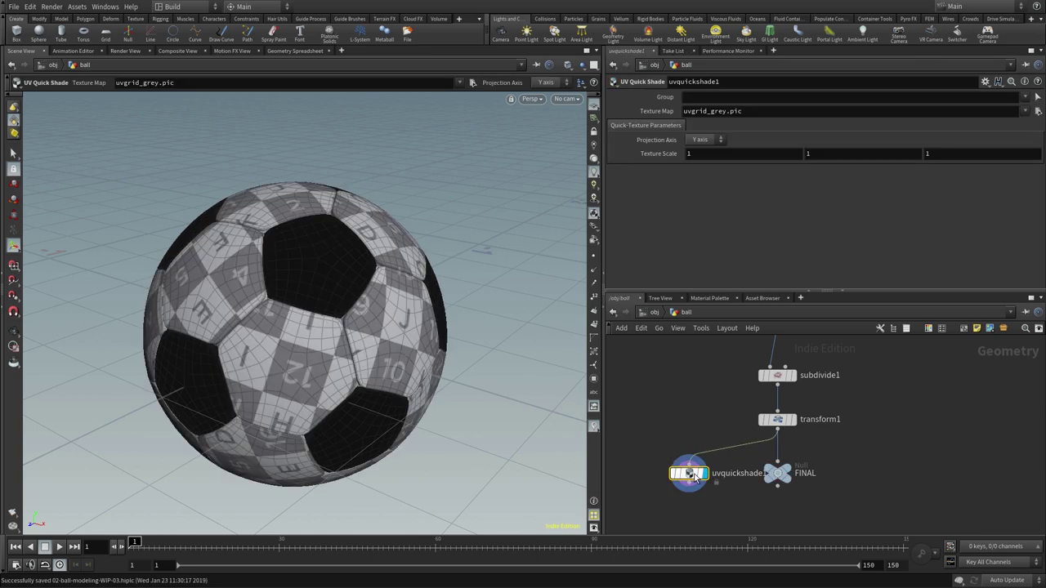
mouse_move(334, 358)
left_mouse_down()
mouse_move(317, 277)
mouse_move(339, 351)
left_mouse_up()
key("Return")
left_click_drag(690, 474, 673, 474)
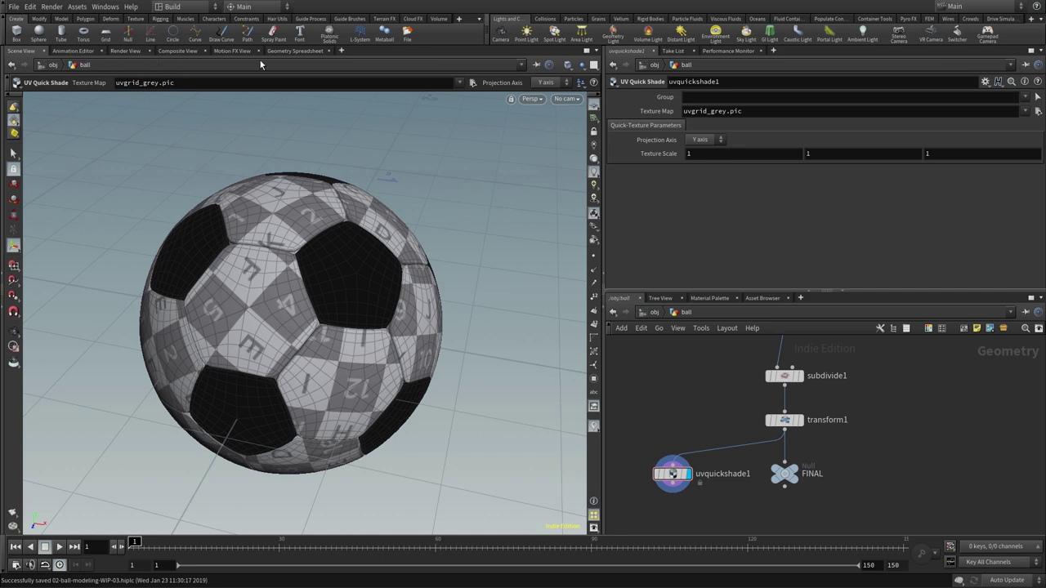
Step: Check the ball's primitive attributes in the Geometry Spreadsheet, then return to Scene View and frame it
left_click(293, 52)
left_click(139, 83)
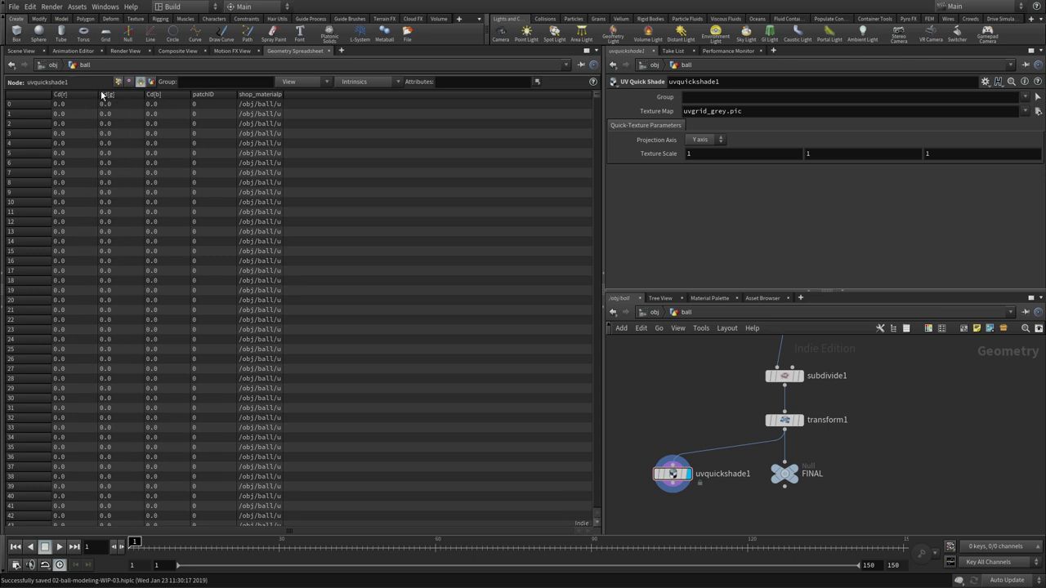
left_click(30, 53)
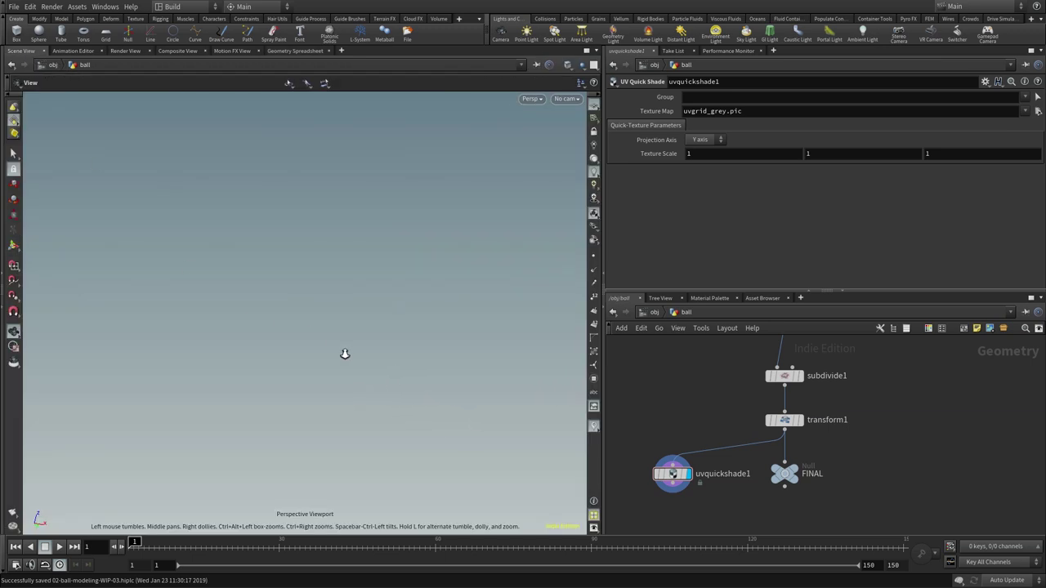
key("g")
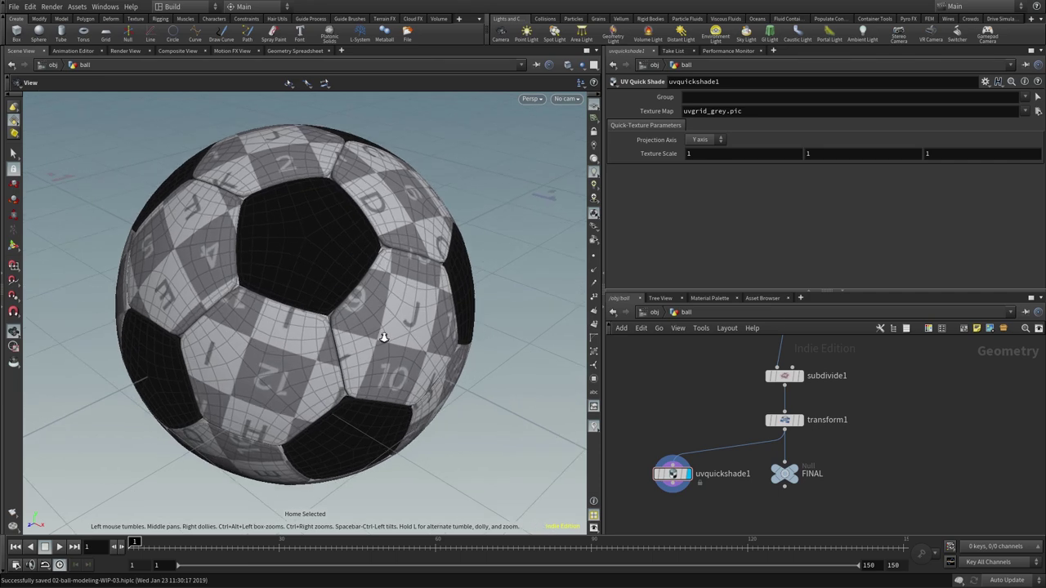
key("Return")
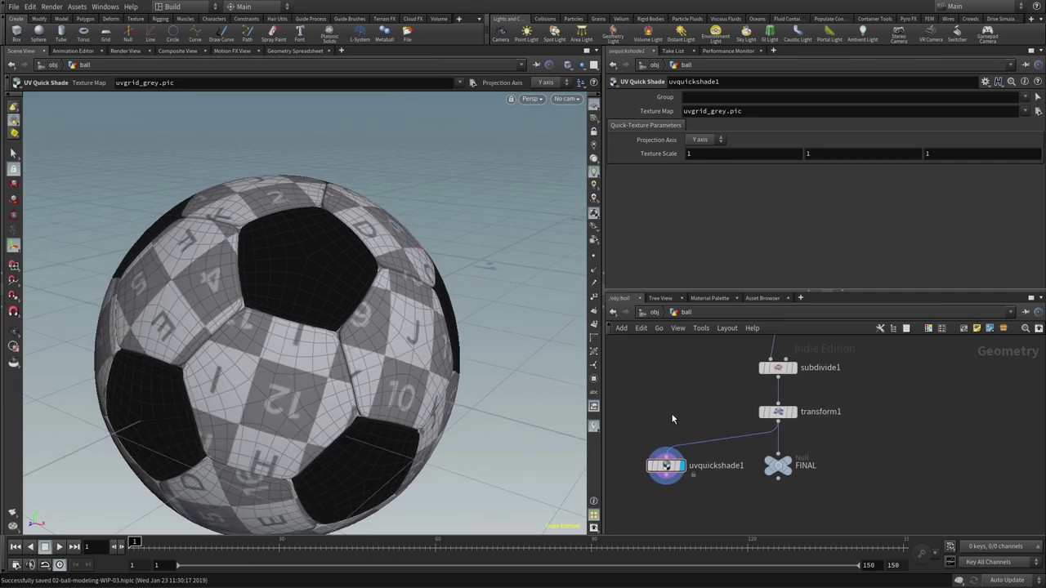
key("Tab")
Step: Insert an Attribute Delete node between transform1 and uvquickshade1
type("attr")
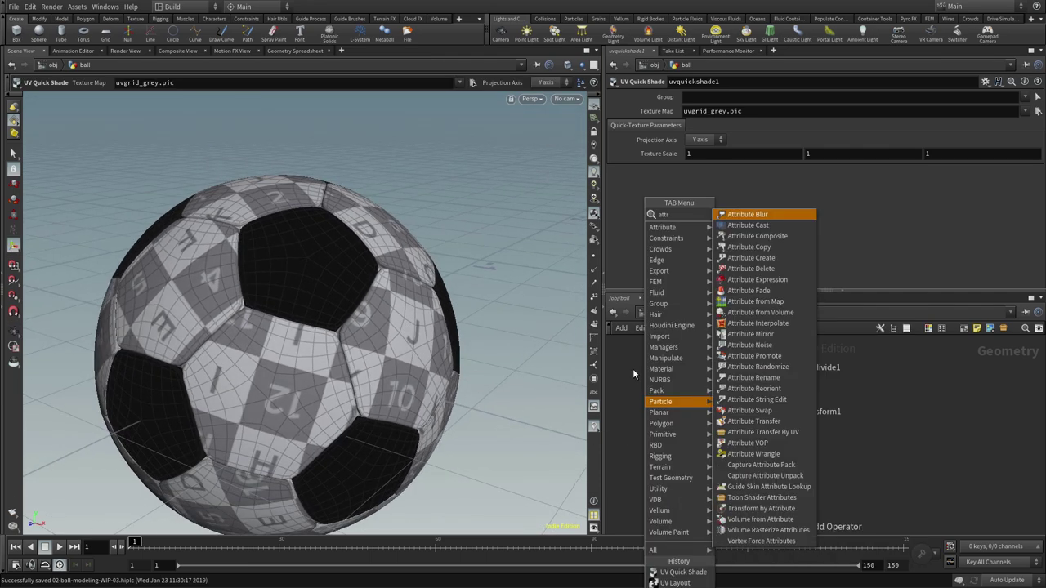
key("Down")
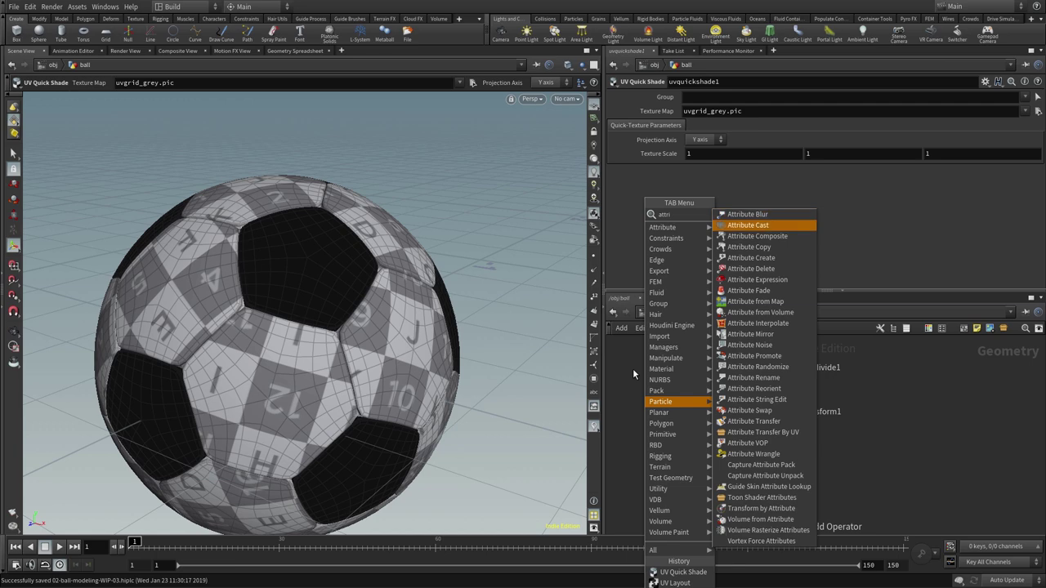
key("Down")
key("Down")
key("Down")
key("Return")
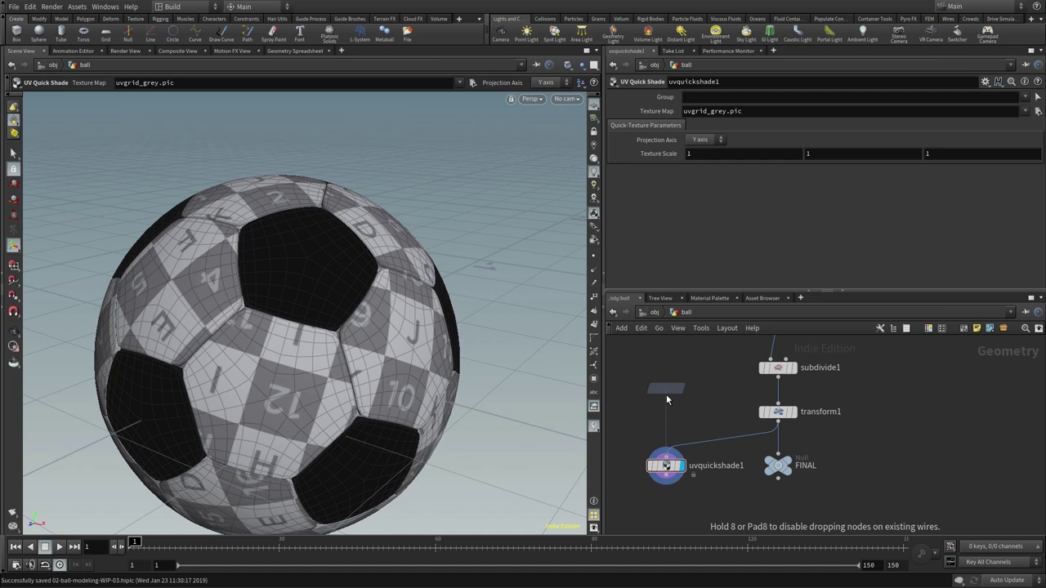
left_click(669, 448)
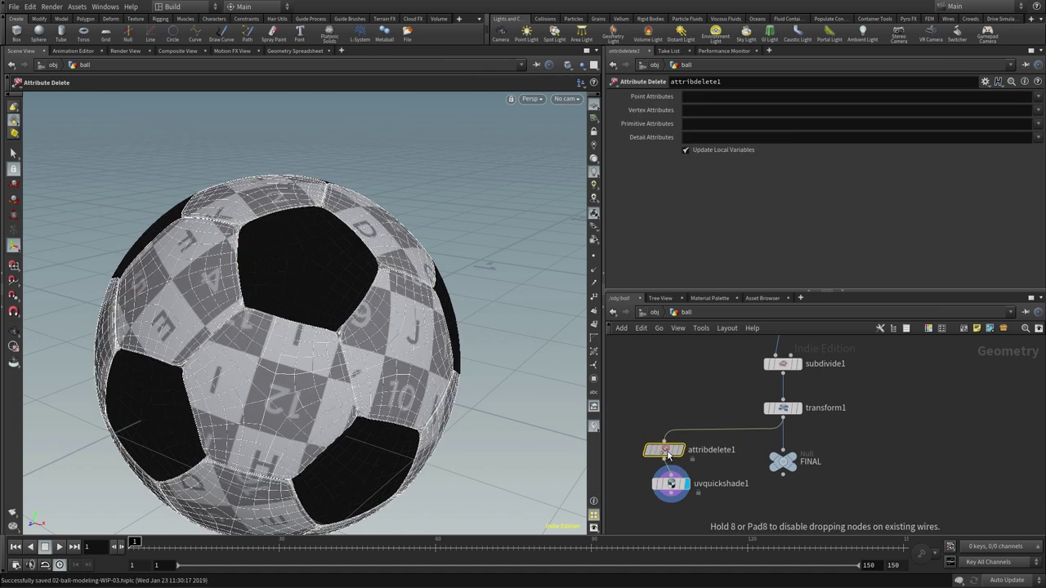
left_click(670, 453)
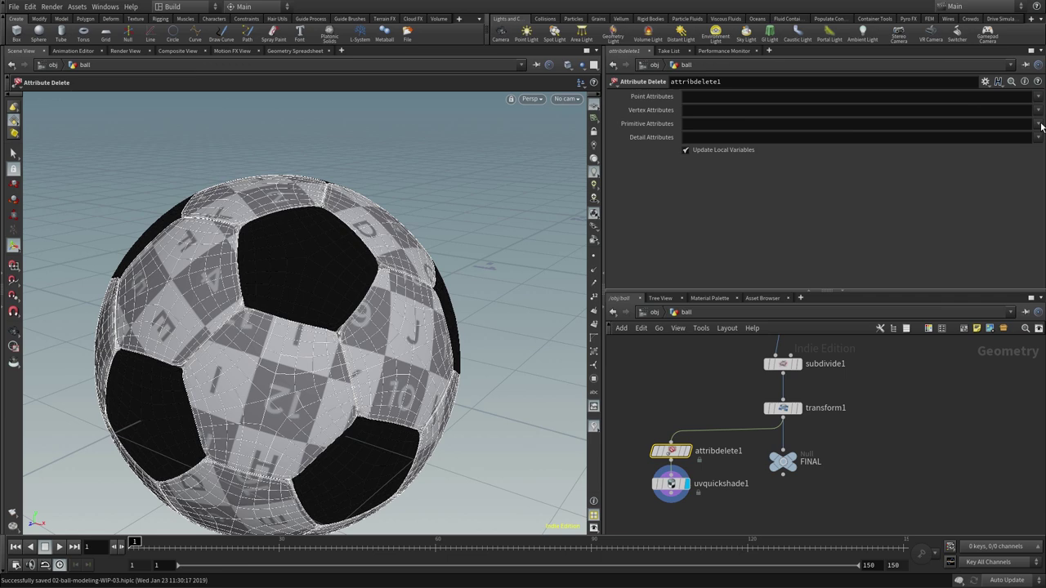
Step: Delete the Cd primitive attribute, compare the ball's colours, and set FINAL as the displayed node
left_click(1040, 125)
left_click(1022, 140)
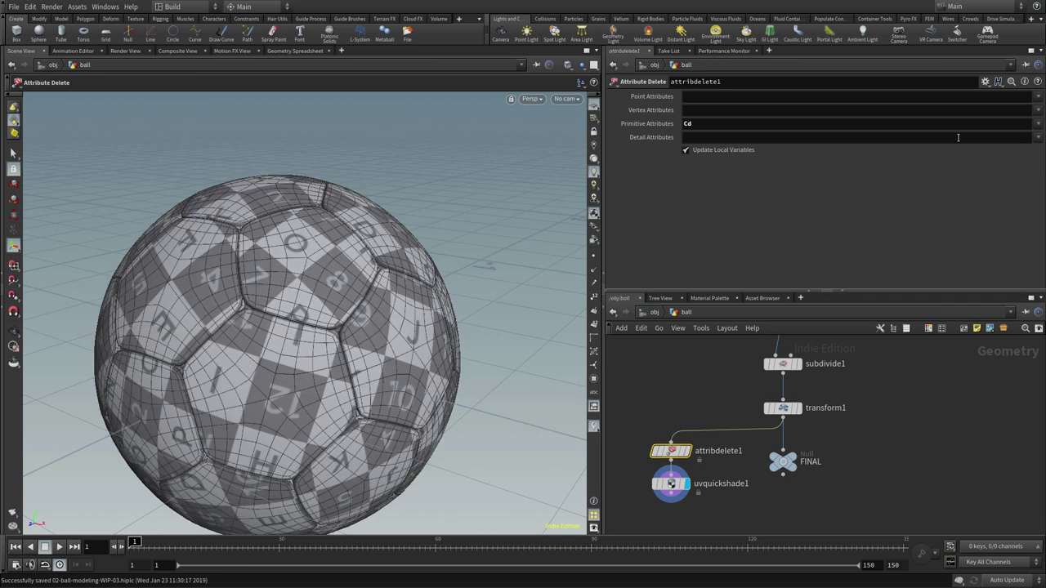
left_click(672, 450)
middle_click_drag(720, 469, 724, 441)
key("Escape")
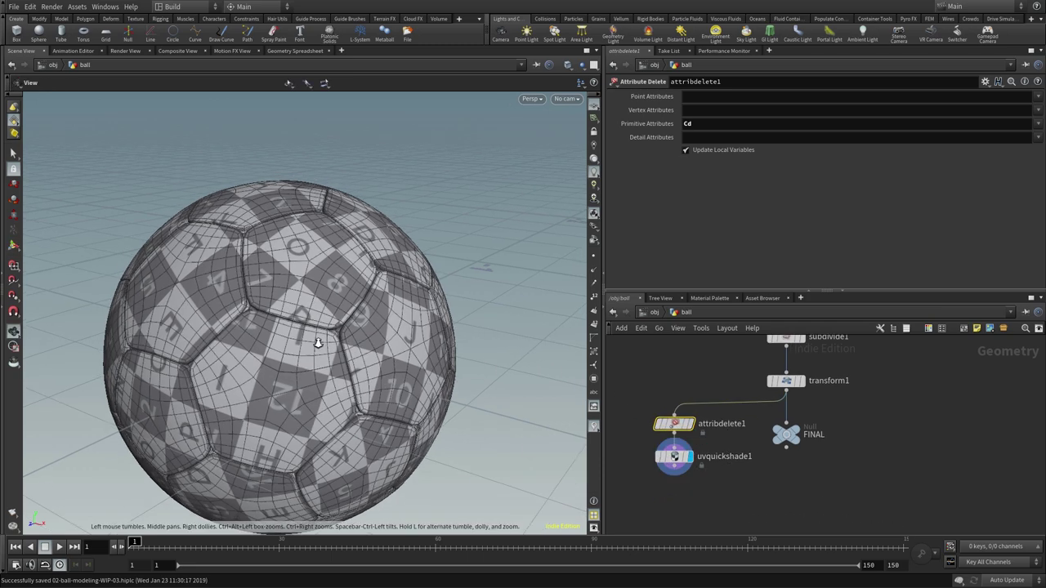
mouse_move(315, 343)
left_mouse_down()
mouse_move(338, 361)
mouse_move(413, 378)
mouse_move(437, 359)
mouse_move(436, 310)
mouse_move(389, 319)
mouse_move(354, 401)
mouse_move(393, 372)
left_mouse_up()
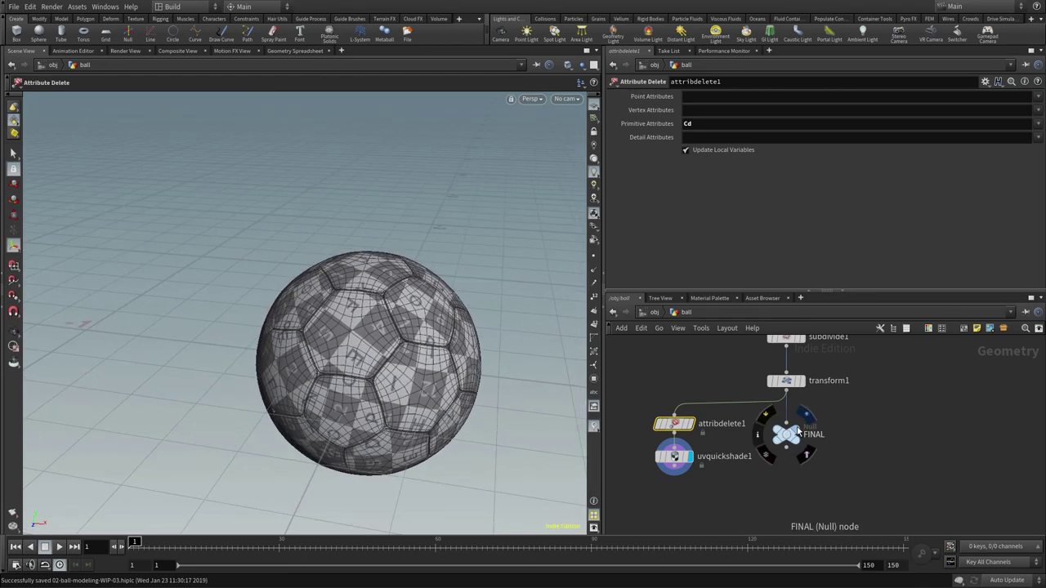
left_click(796, 434)
left_click_drag(787, 435, 789, 454)
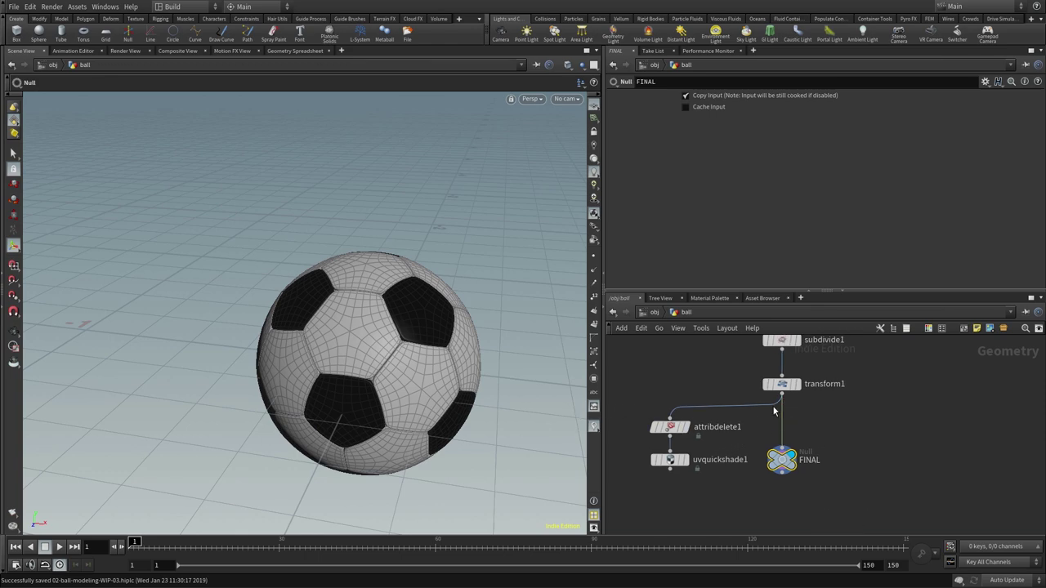
Step: At object level, frame the soccer ball and orbit low and close to it
key("u")
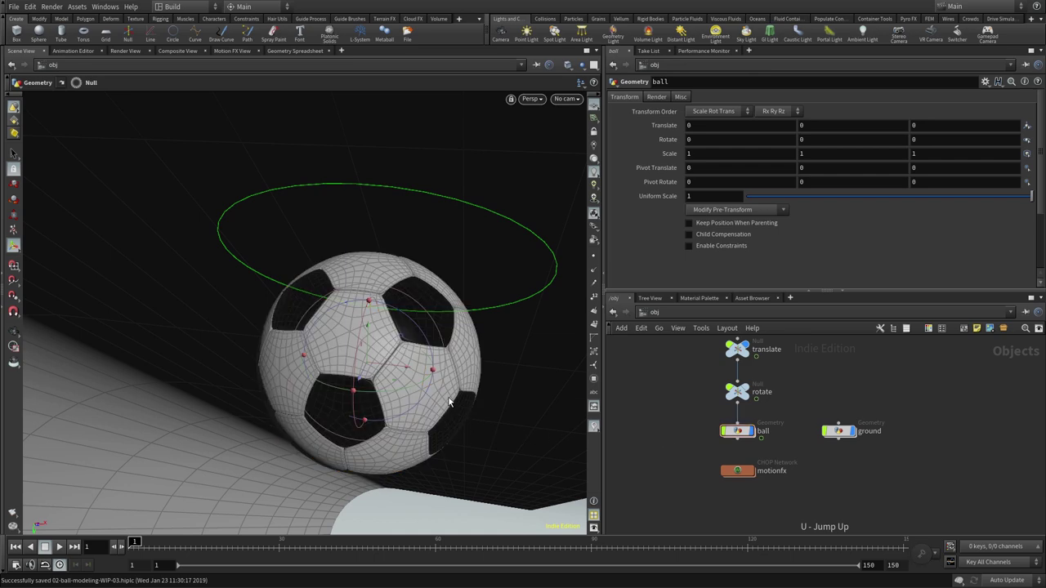
key("g")
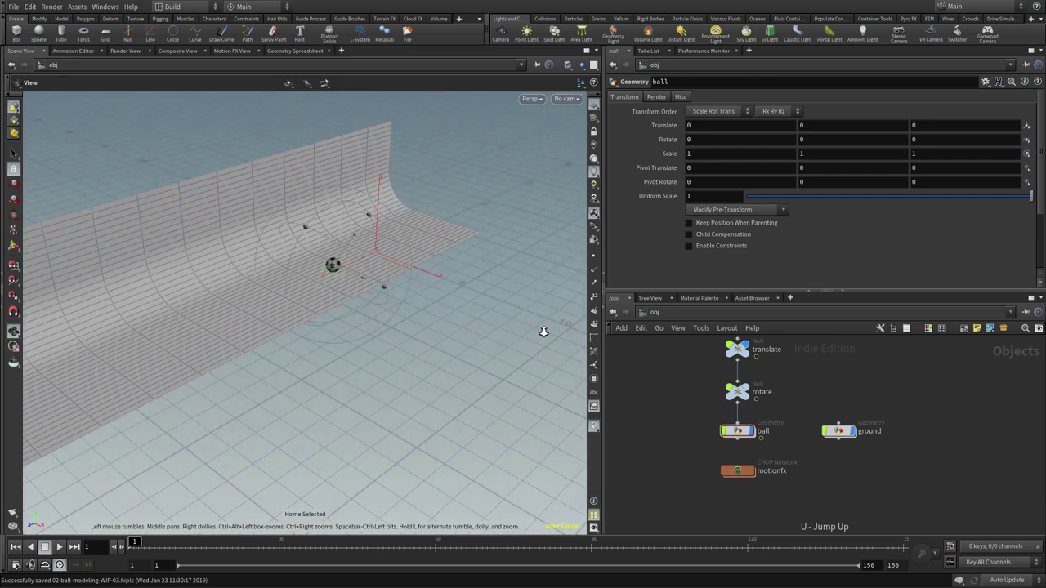
mouse_move(544, 331)
left_mouse_down()
mouse_move(394, 390)
mouse_move(400, 353)
mouse_move(427, 311)
mouse_move(446, 342)
left_mouse_up()
key("Escape")
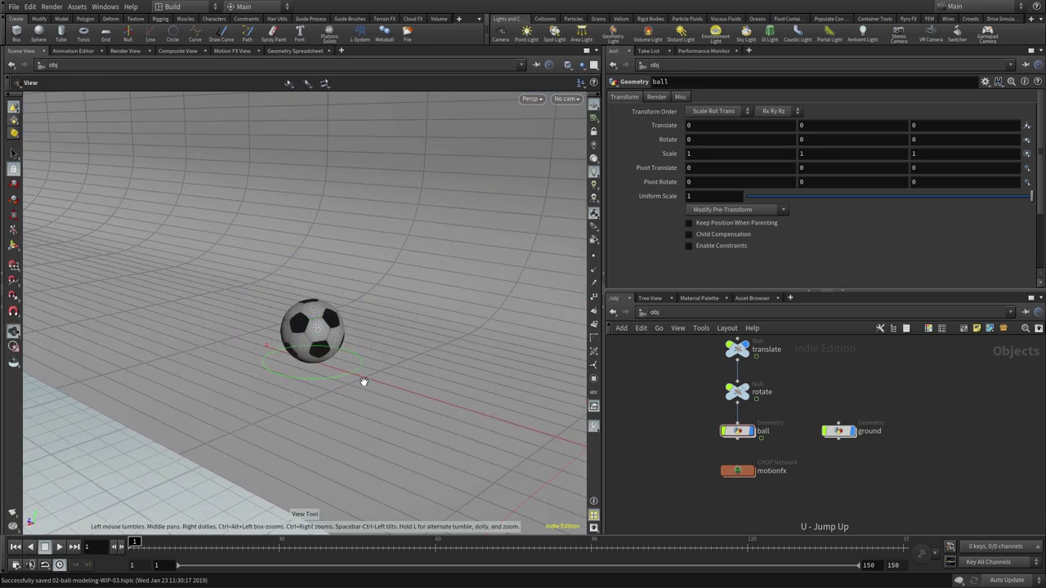
key("h")
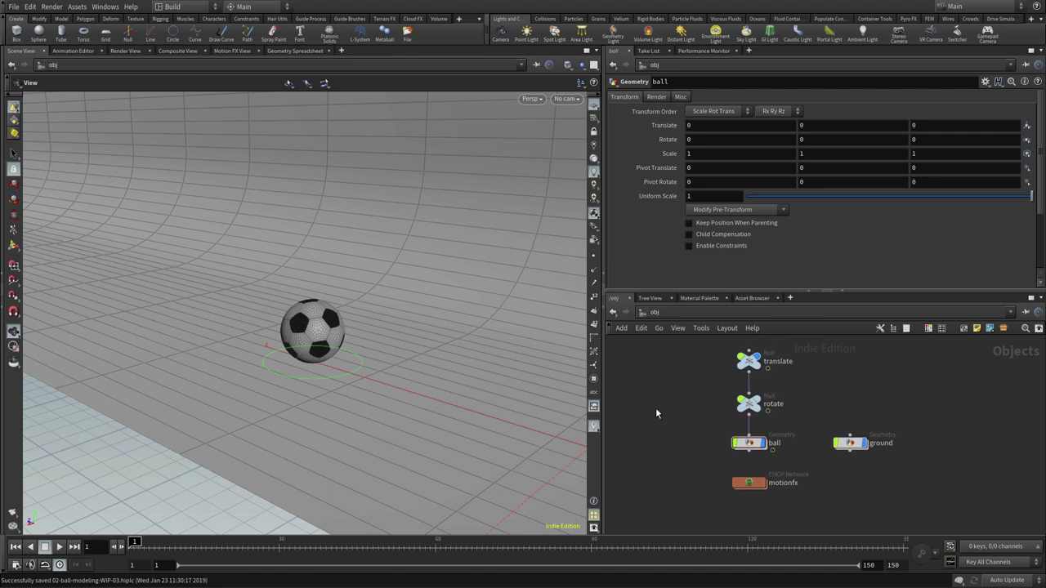
Step: Save the scene file, then recentre the network and adjust the viewport angle
key("ctrl+s")
middle_click_drag(674, 412, 685, 423)
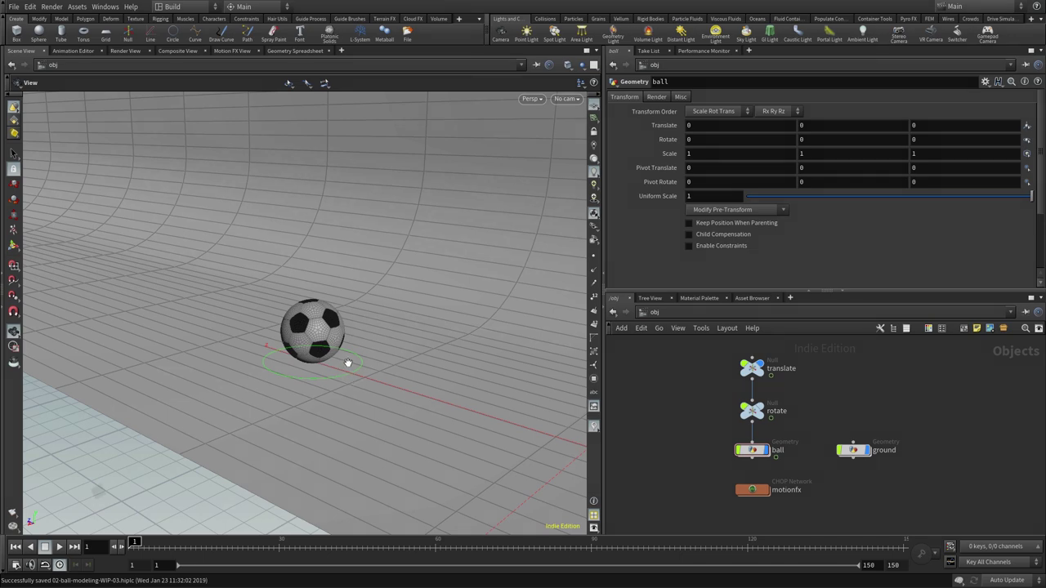
mouse_move(353, 365)
left_mouse_down("alt")
mouse_move(334, 353)
mouse_move(379, 379)
mouse_move(357, 324)
left_mouse_up("alt")
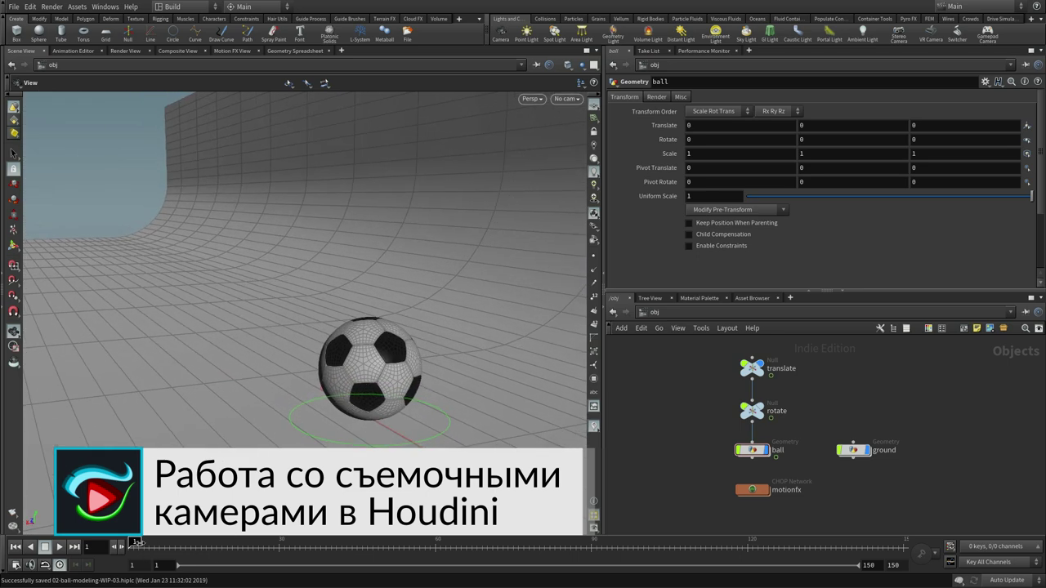
Step: Jump to frame 150 and orbit into a low close-up with the ball large in the lower right
left_click_drag(136, 543, 903, 539)
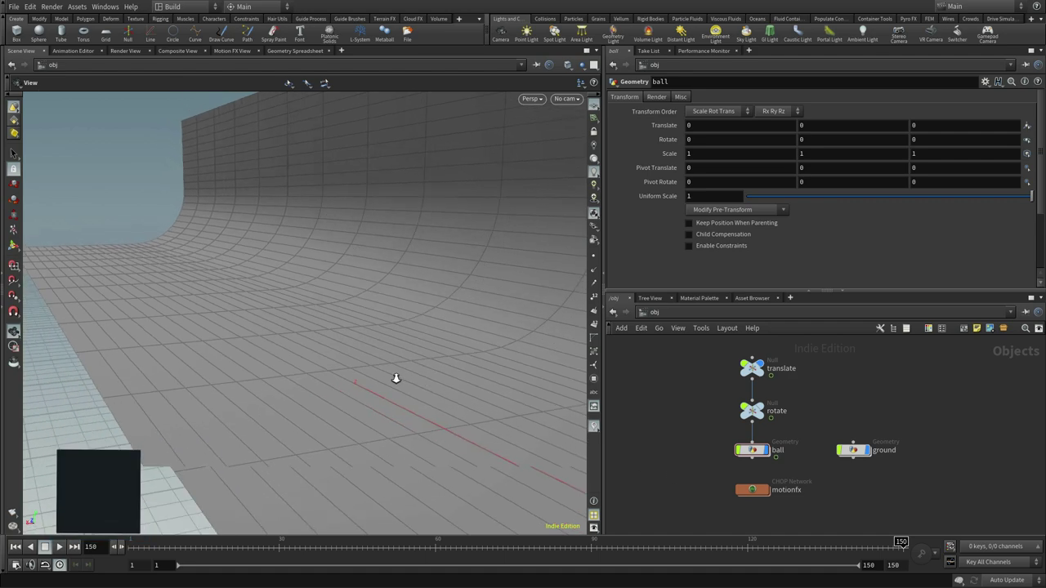
mouse_move(393, 378)
left_mouse_down("alt")
mouse_move(363, 398)
mouse_move(213, 354)
mouse_move(341, 384)
mouse_move(306, 334)
mouse_move(287, 337)
mouse_move(346, 341)
left_mouse_up("alt")
right_click_drag(346, 341, 450, 299, "alt")
mouse_move(450, 299)
left_mouse_down("alt")
mouse_move(509, 315)
mouse_move(460, 283)
mouse_move(498, 299)
left_mouse_up("alt")
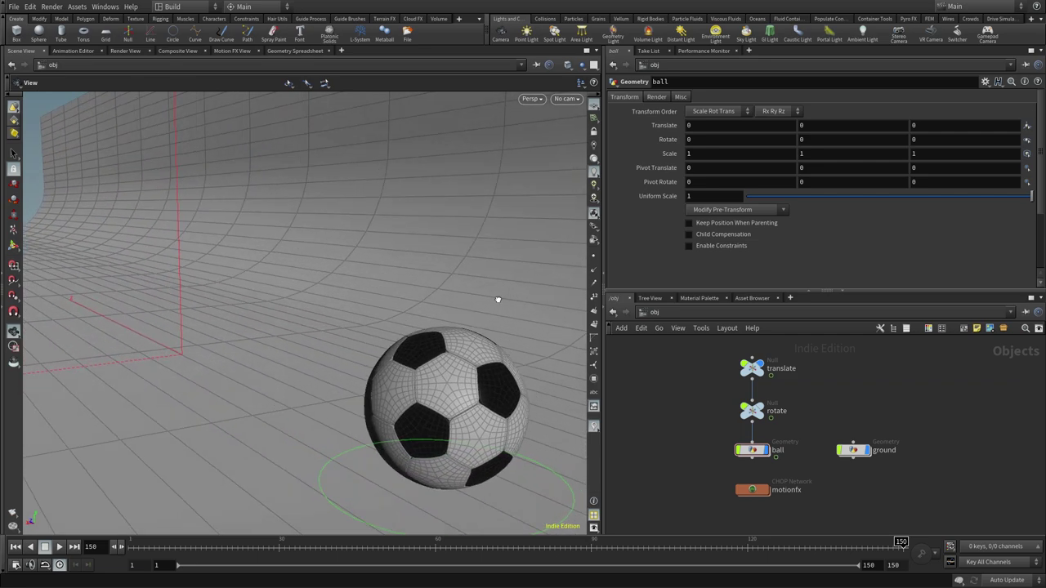
right_click_drag(497, 299, 495, 298, "alt")
left_click_drag(495, 299, 471, 274, "alt")
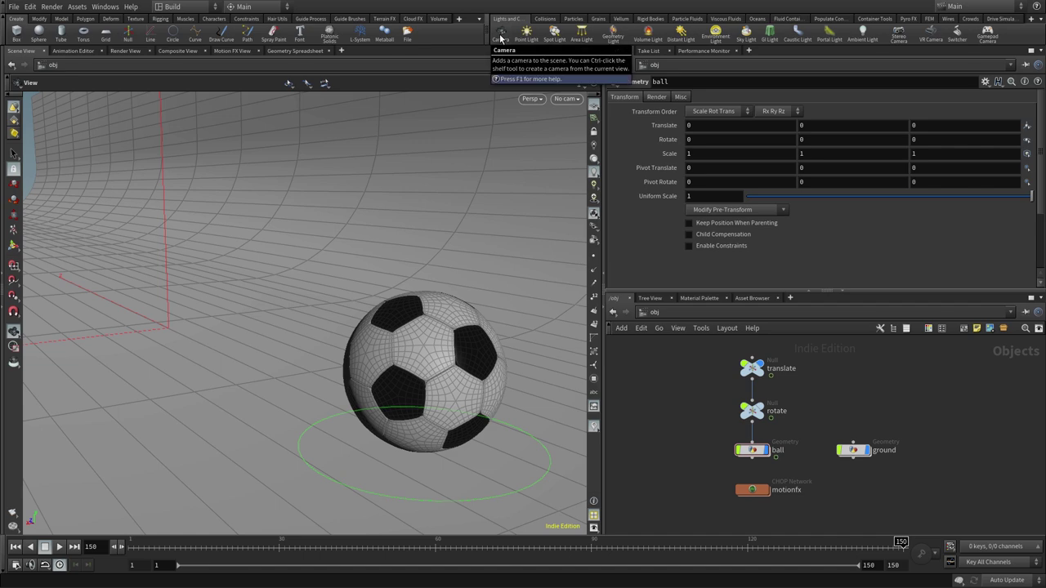
Step: Create camera cam1 from the current close view and orbit out to see it
left_click(501, 39)
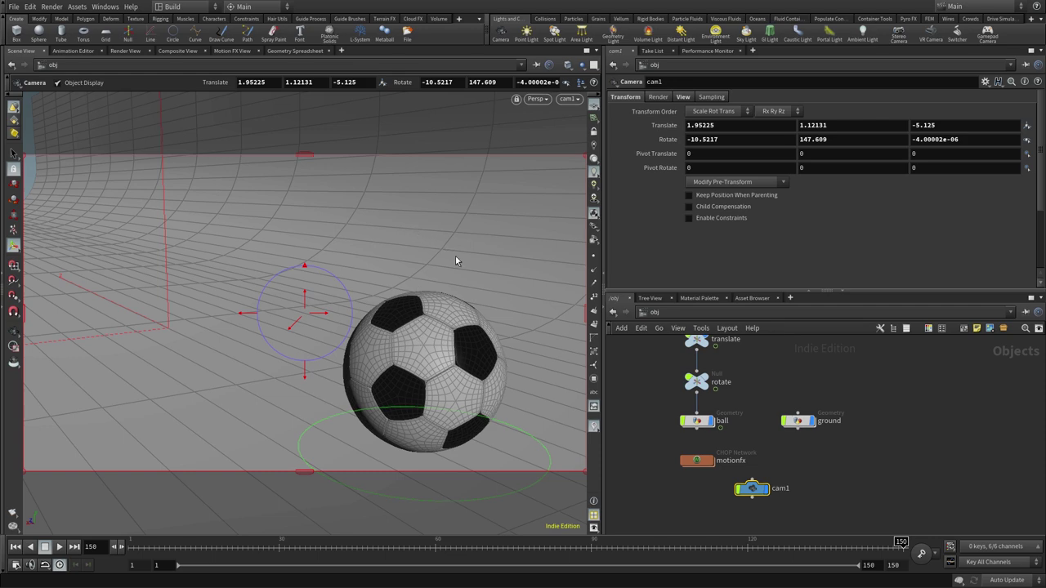
key("Escape")
mouse_move(432, 334)
left_mouse_down()
mouse_move(384, 375)
mouse_move(123, 396)
mouse_move(330, 367)
mouse_move(305, 362)
mouse_move(403, 362)
mouse_move(426, 372)
mouse_move(392, 329)
mouse_move(397, 315)
mouse_move(410, 348)
mouse_move(422, 345)
mouse_move(428, 358)
left_mouse_up()
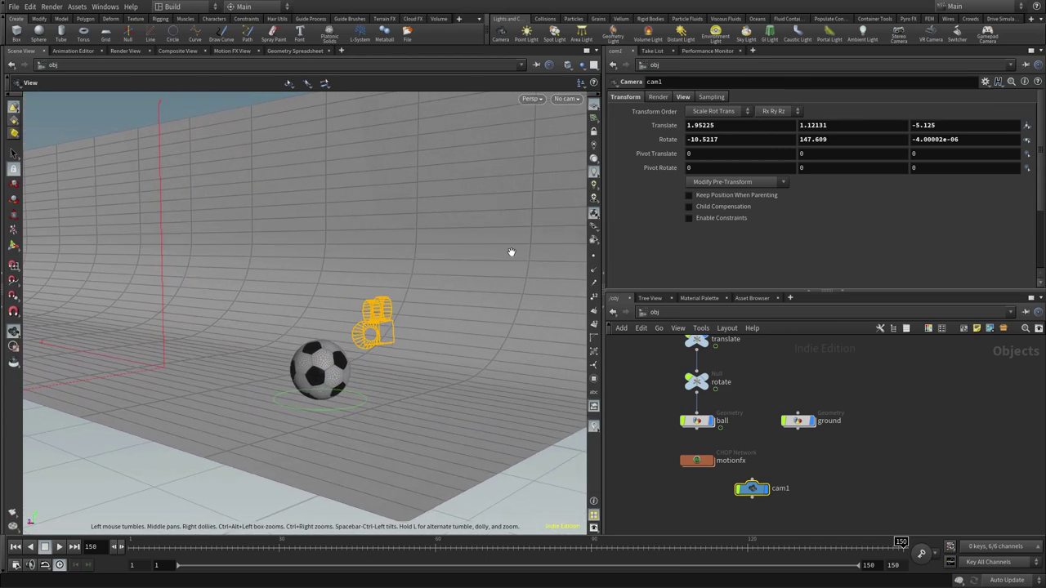
left_click(572, 99)
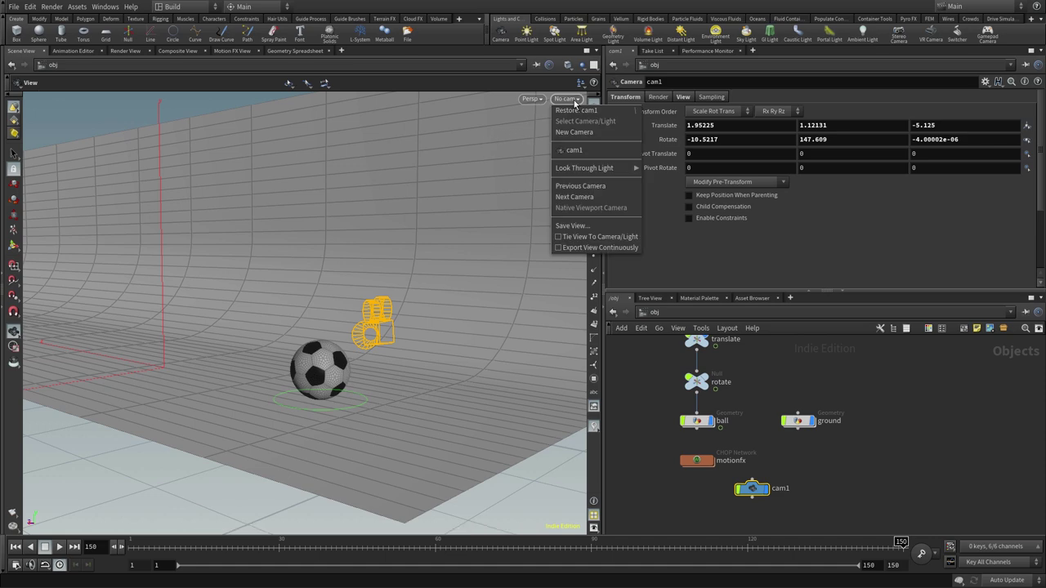
Step: Look through cam1 with Lock camera to view on, then orbit and pan to reframe the ball
left_click(585, 152)
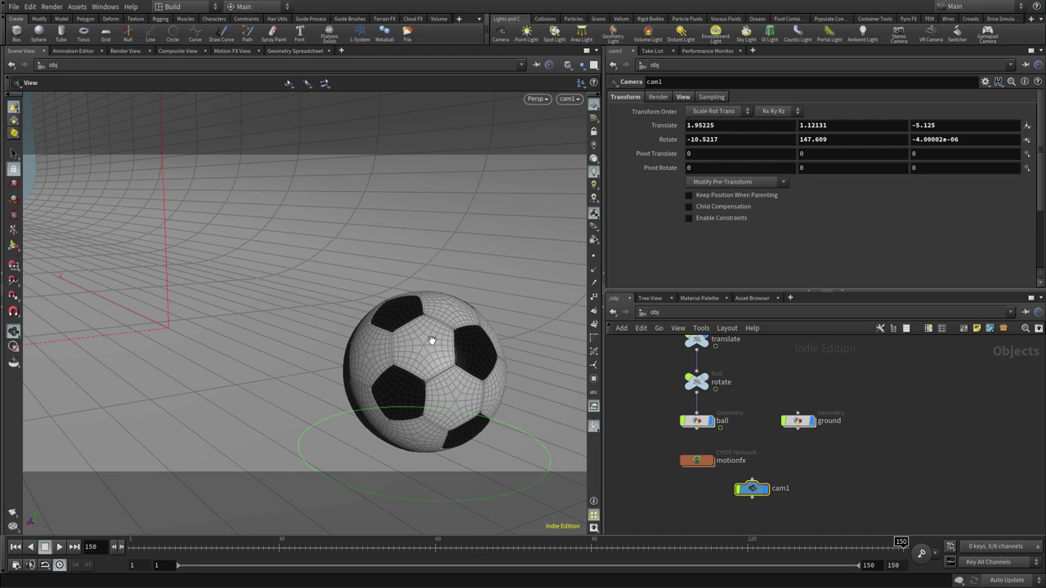
left_click(591, 134)
mouse_move(432, 326)
left_mouse_down()
mouse_move(416, 325)
mouse_move(438, 306)
mouse_move(497, 300)
left_mouse_up()
middle_click_drag(496, 301, 159, 171)
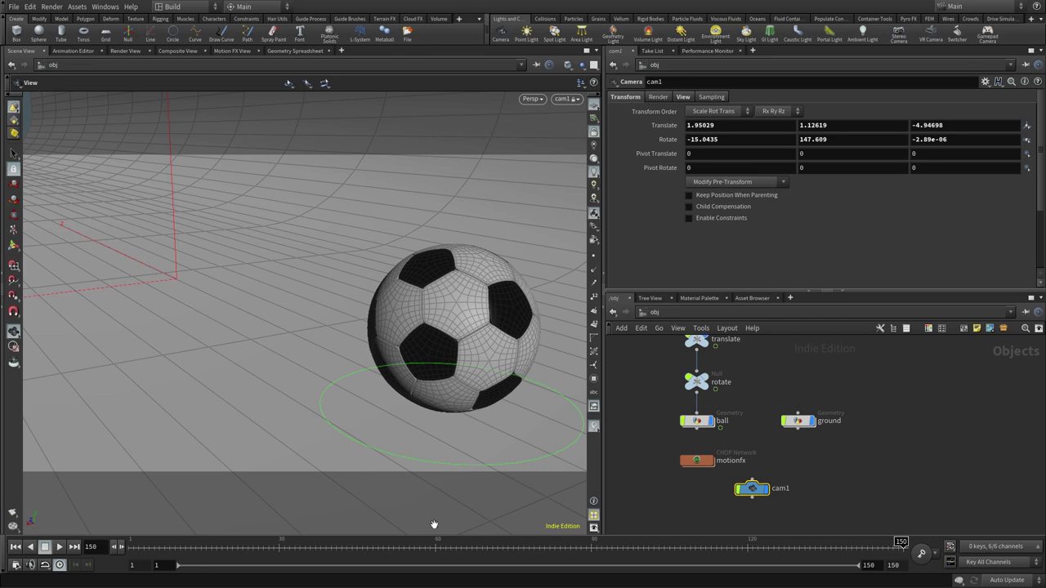
Step: Check the framing from frame 1 to about 74, exit cam1, and place its node beside motionfx
left_click_drag(901, 545, 84, 541)
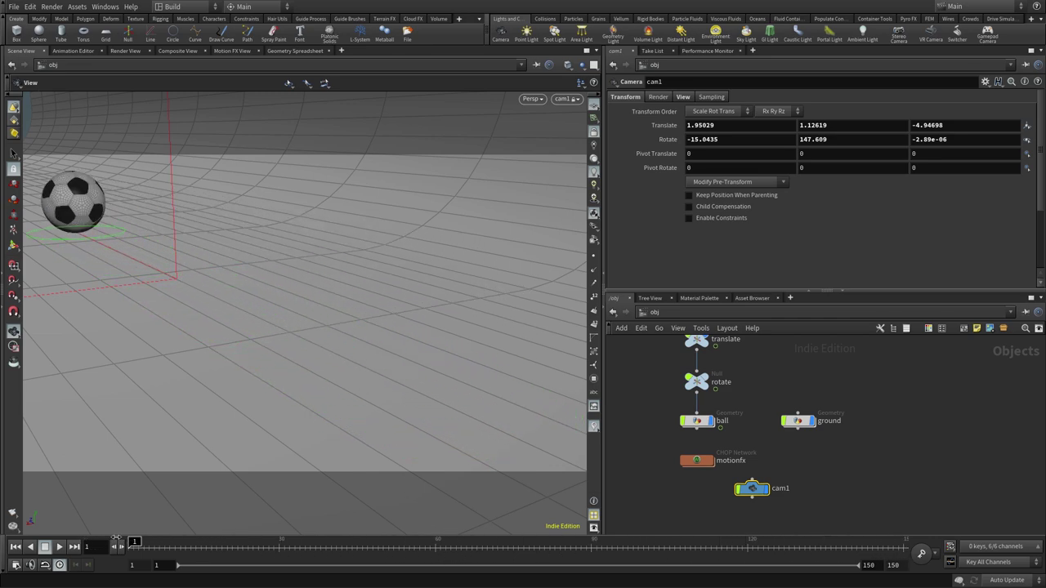
mouse_move(116, 539)
left_mouse_down()
mouse_move(901, 546)
mouse_move(135, 544)
mouse_move(321, 544)
mouse_move(394, 570)
mouse_move(373, 546)
mouse_move(135, 544)
mouse_move(907, 546)
left_mouse_up()
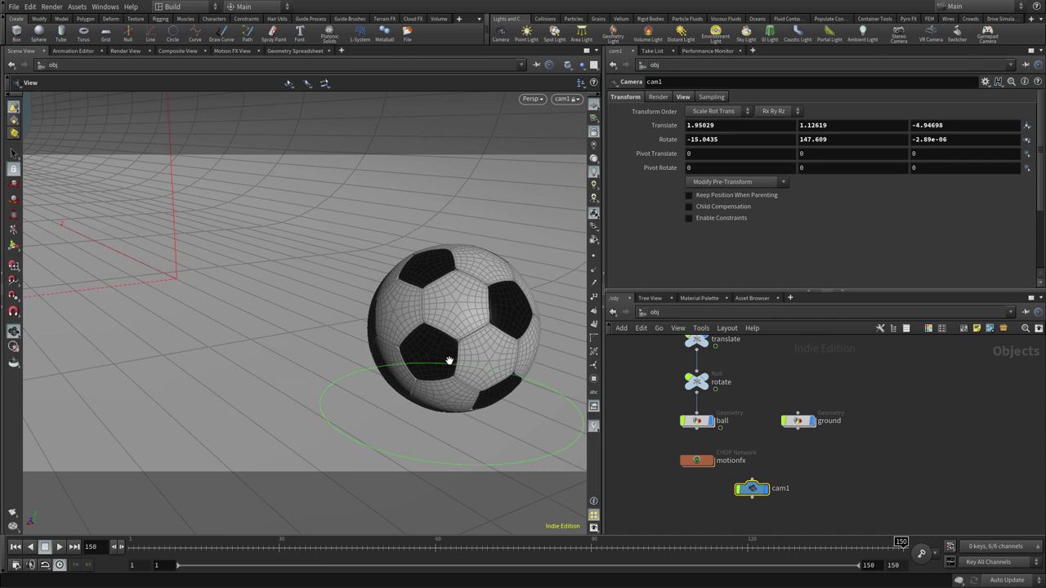
mouse_move(137, 542)
left_mouse_down()
mouse_move(497, 542)
mouse_move(135, 543)
left_mouse_up()
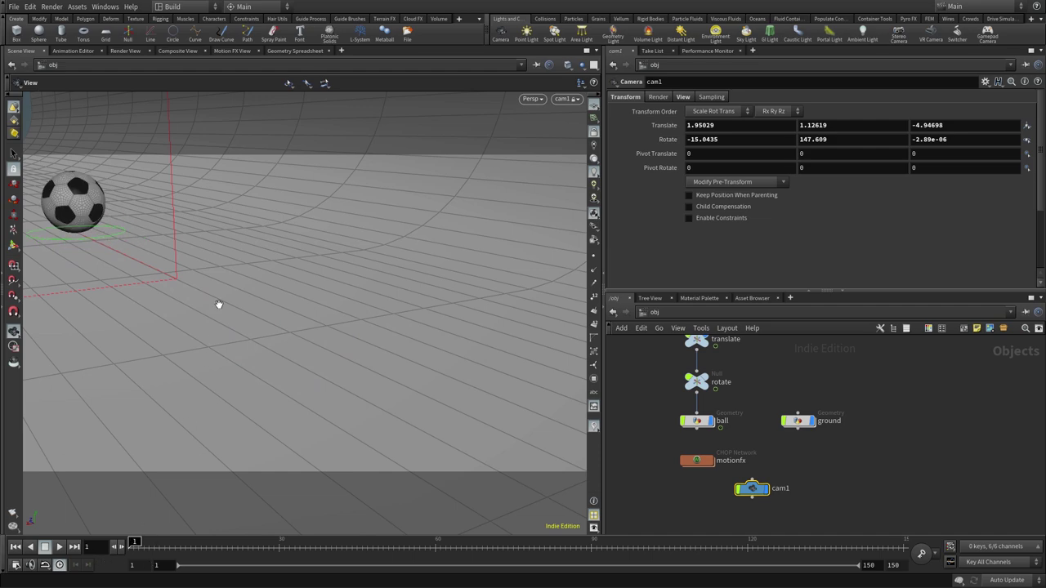
left_click(594, 133)
mouse_move(443, 256)
left_mouse_down()
mouse_move(310, 289)
mouse_move(351, 318)
mouse_move(327, 324)
mouse_move(350, 373)
mouse_move(308, 360)
mouse_move(319, 354)
left_mouse_up()
left_click_drag(199, 331, 300, 388)
left_click_drag(745, 472, 794, 446)
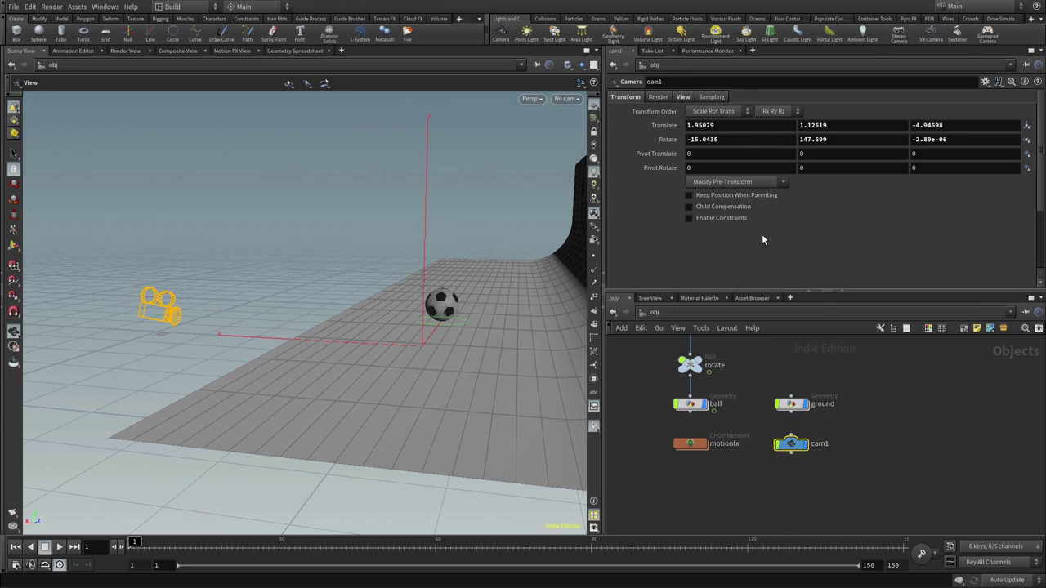
Step: Orbit around the scene, undoing the accidental camera rotation and handle change
mouse_move(420, 397)
left_mouse_down("alt")
mouse_move(320, 379)
mouse_move(327, 373)
left_mouse_up("alt")
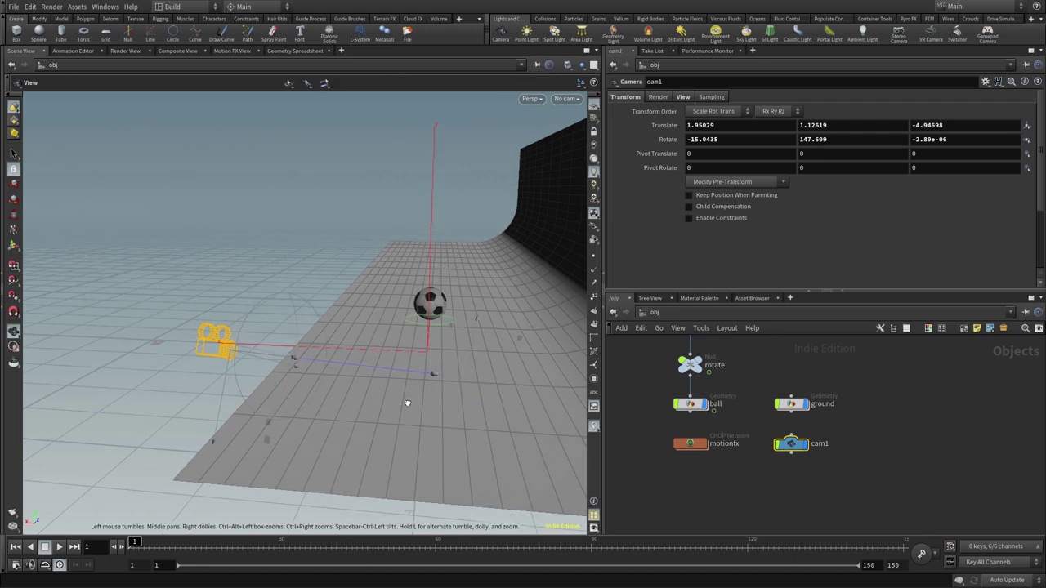
mouse_move(406, 401)
left_mouse_down()
mouse_move(369, 420)
mouse_move(406, 415)
left_mouse_up()
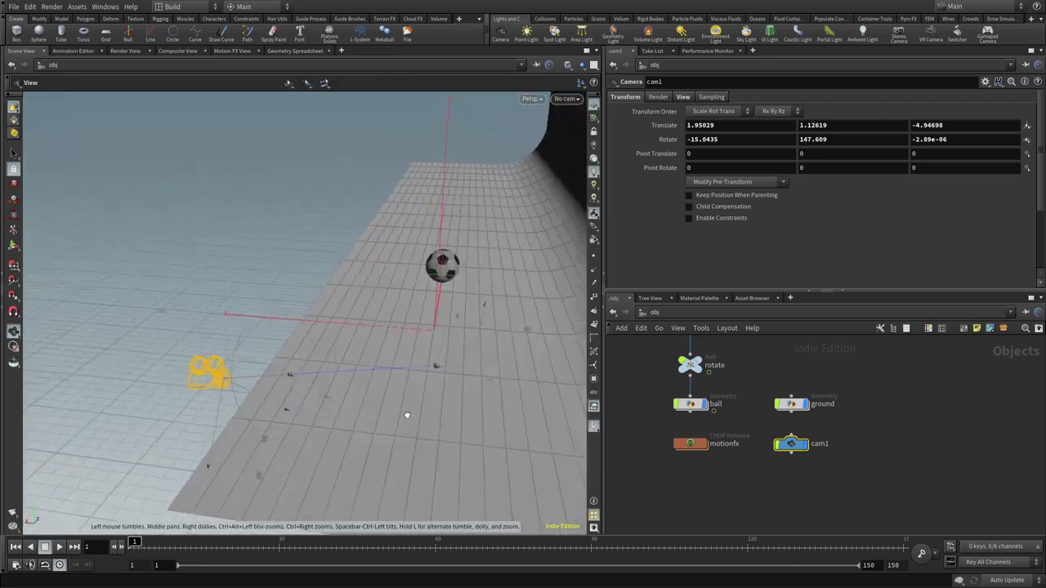
mouse_move(255, 377)
left_mouse_down()
mouse_move(303, 345)
mouse_move(310, 370)
mouse_move(304, 359)
left_mouse_up()
key("ctrl+z")
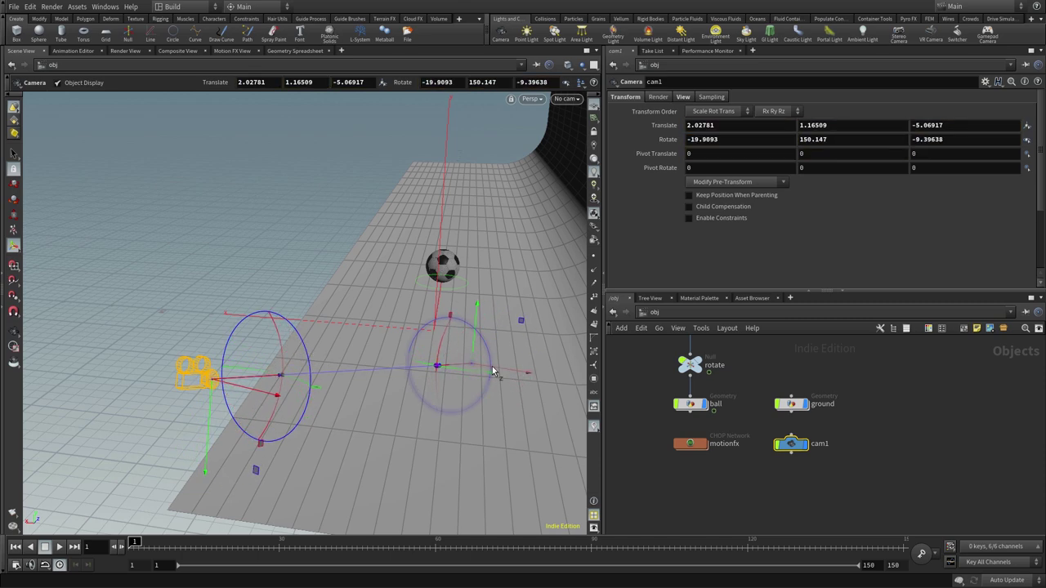
left_click_drag(462, 366, 454, 374)
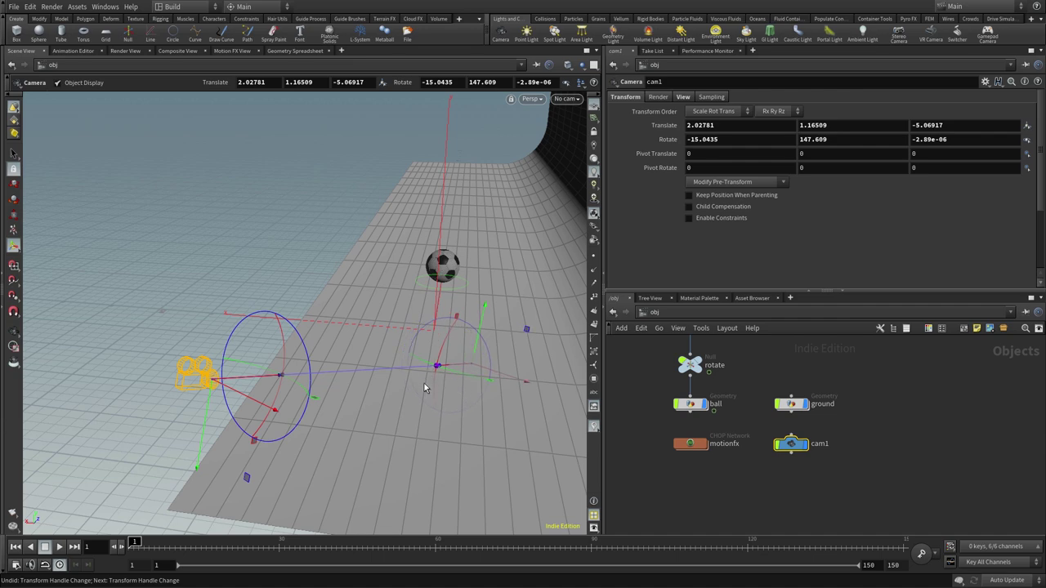
key("ctrl+z")
key("ctrl+z")
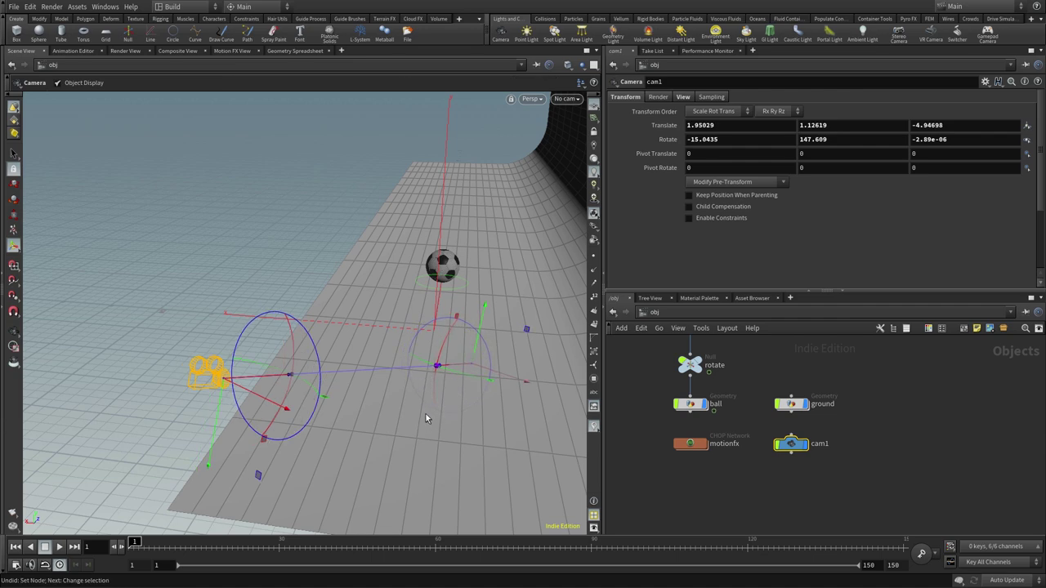
Step: Save the scene as 02-ball-modeling-WIP-03.hiplc with cam1 at its original position
mouse_move(404, 392)
left_mouse_down()
mouse_move(463, 385)
mouse_move(392, 425)
mouse_move(352, 411)
mouse_move(381, 404)
mouse_move(343, 401)
mouse_move(373, 379)
left_mouse_up()
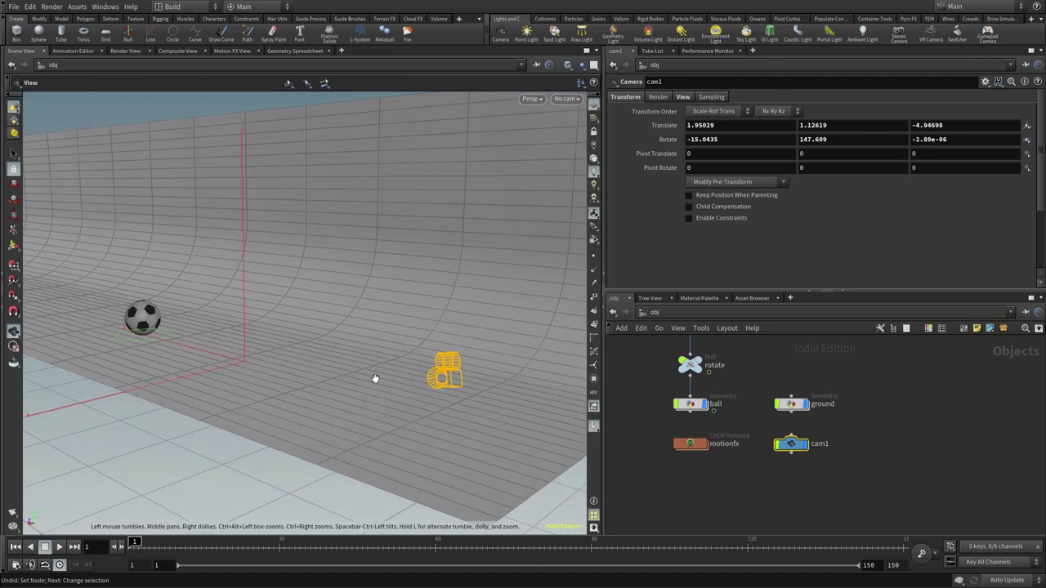
key("ctrl+s")
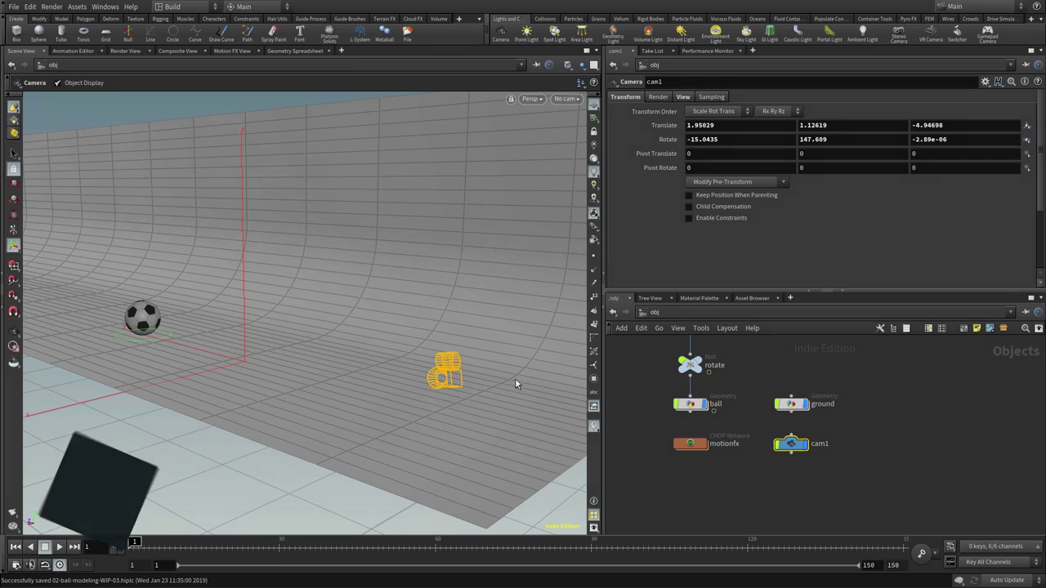
left_click(655, 314)
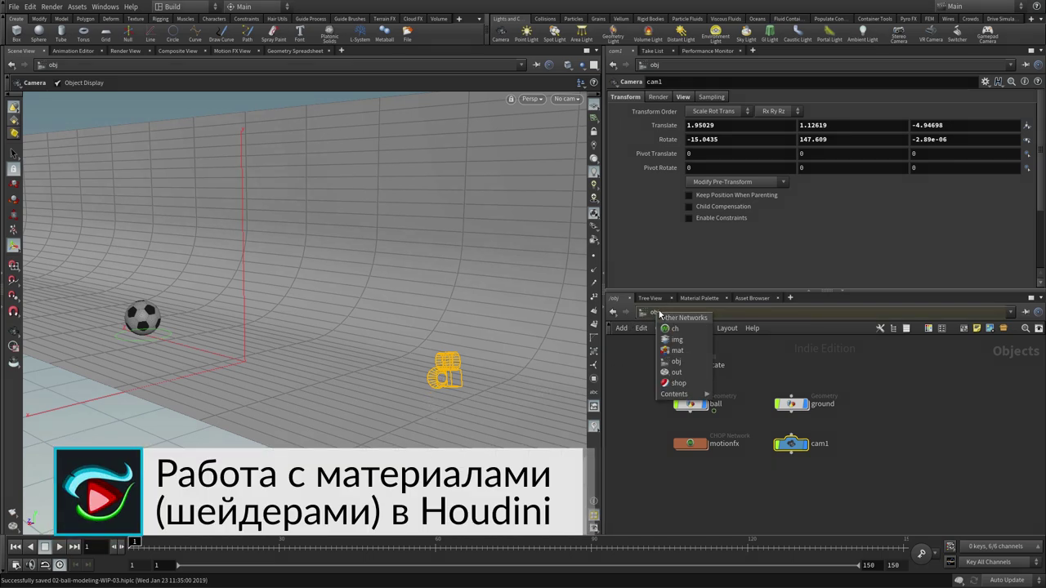
Step: Enter the empty /mat network and show the Material Palette with its Principled Shader gallery
left_click(678, 351)
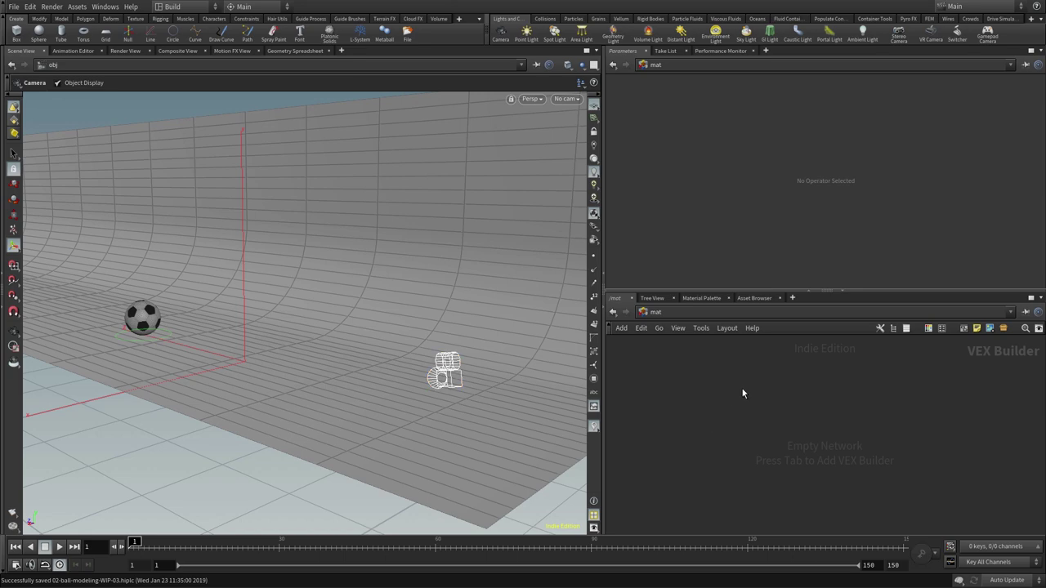
key("Tab")
left_click(704, 297)
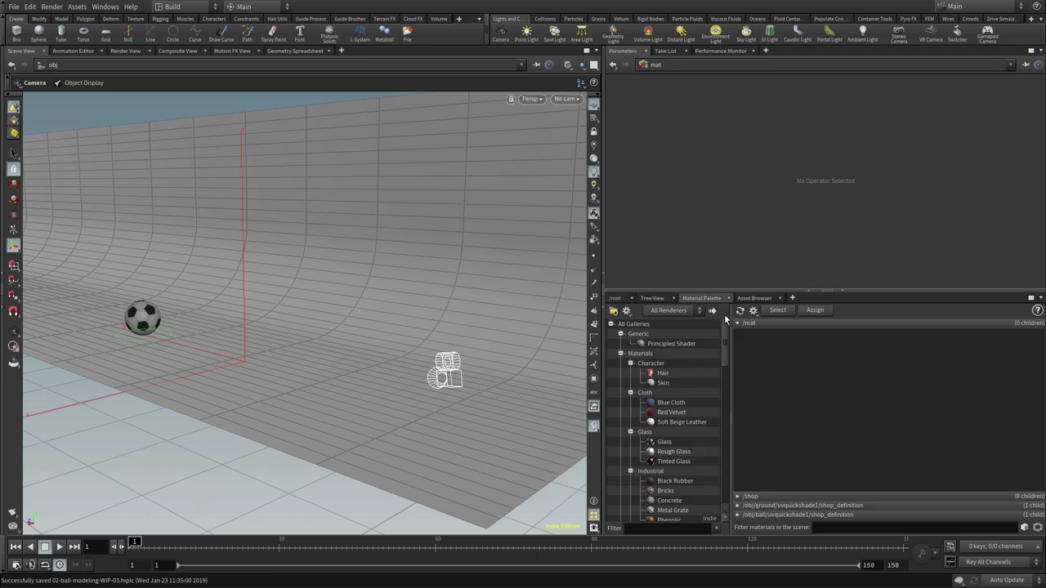
left_click(680, 344)
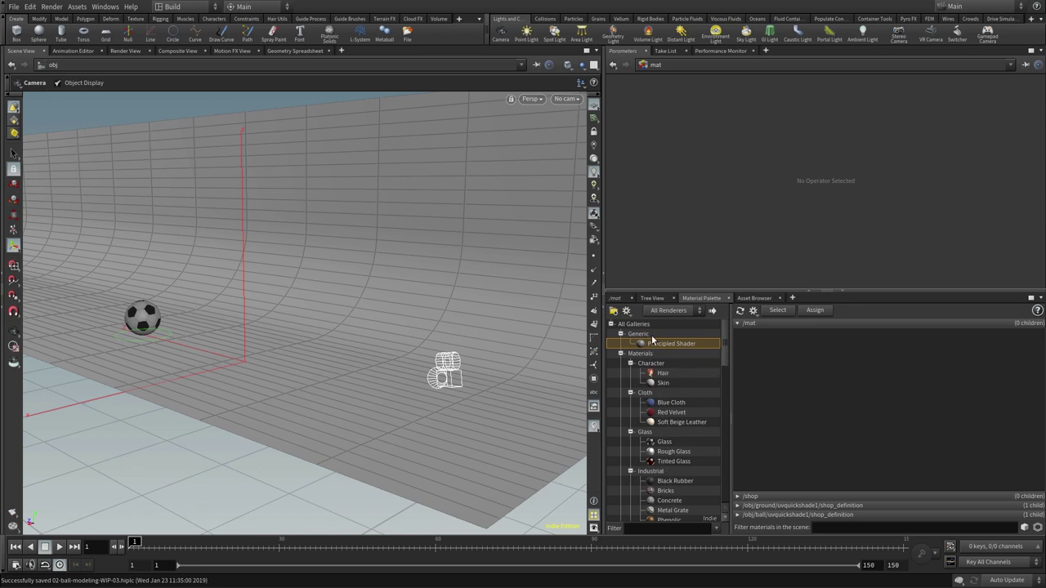
scroll(724, 359, "down", 1)
scroll(724, 368, "down", 2)
scroll(726, 380, "down", 1)
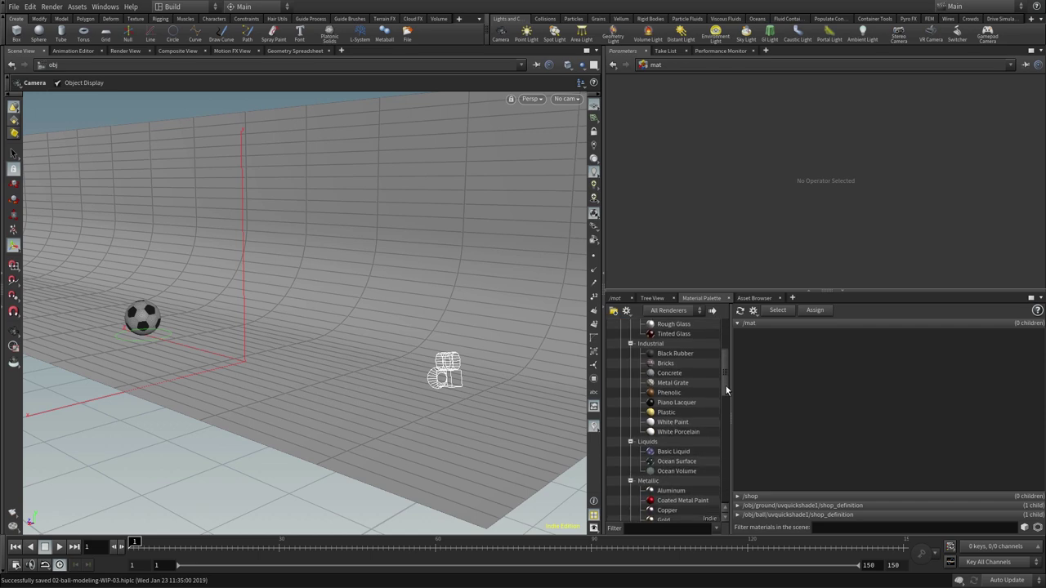
scroll(726, 390, "down", 1)
scroll(725, 390, "up", 1)
scroll(727, 384, "up", 1)
scroll(728, 376, "up", 1)
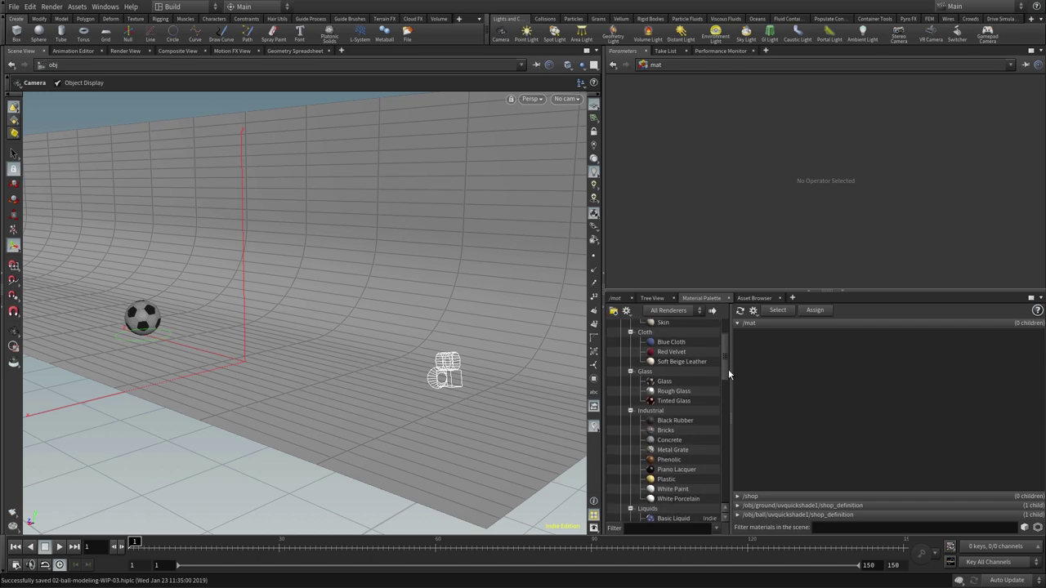
scroll(728, 369, "up", 1)
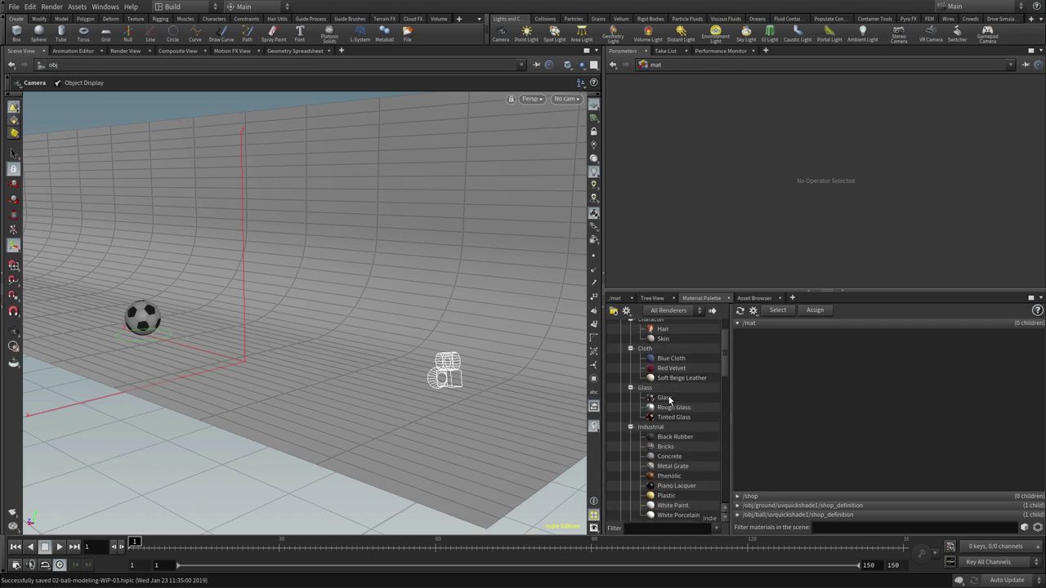
scroll(724, 354, "up", 1)
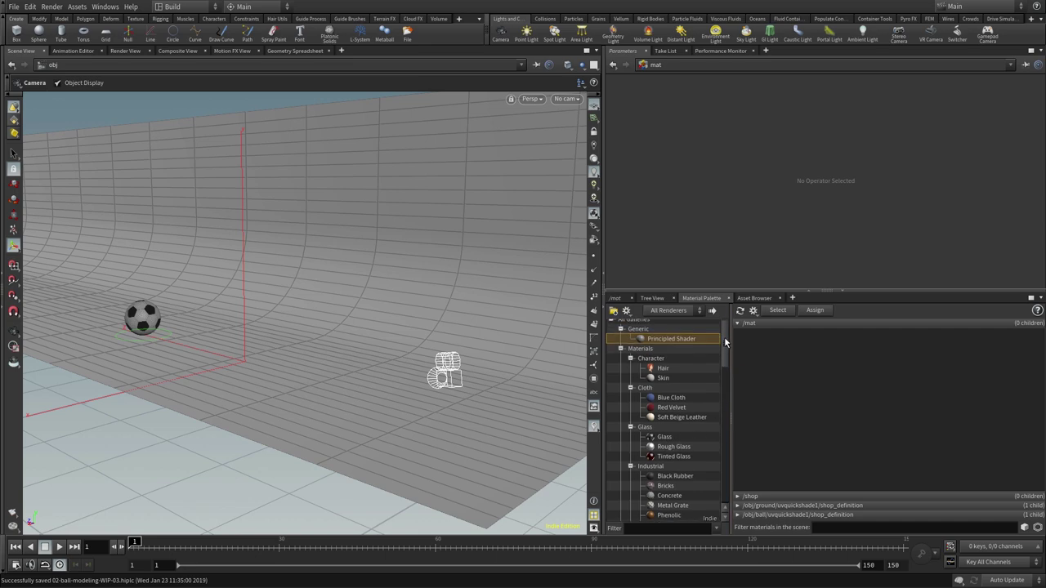
scroll(728, 345, "up", 1)
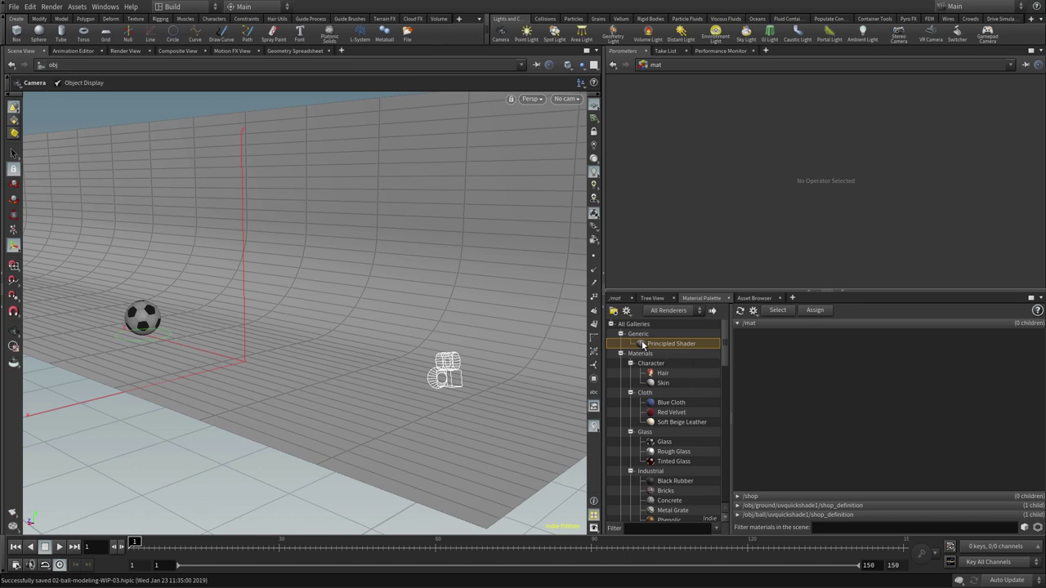
left_click(744, 324)
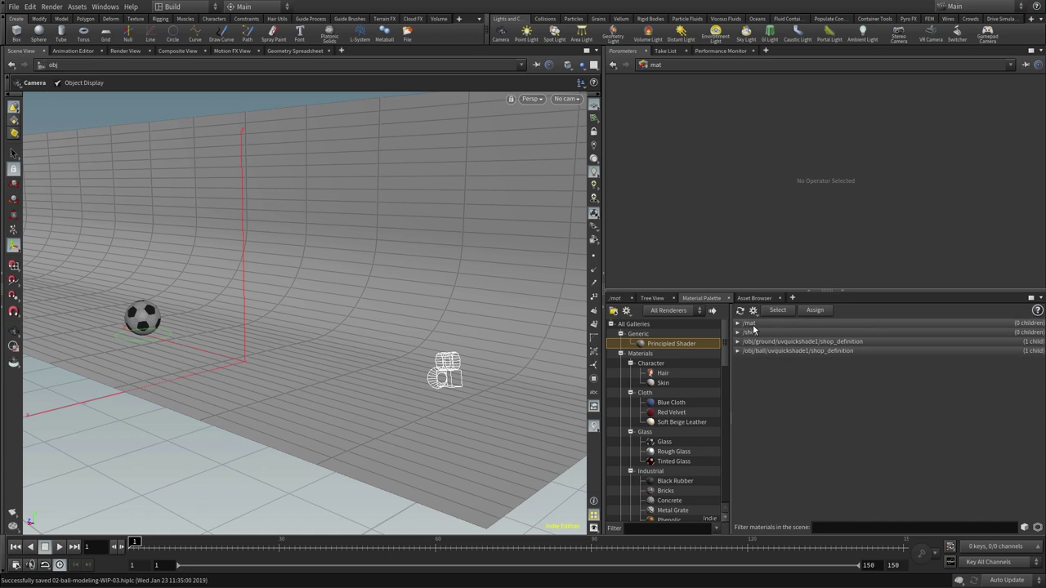
left_click(750, 325)
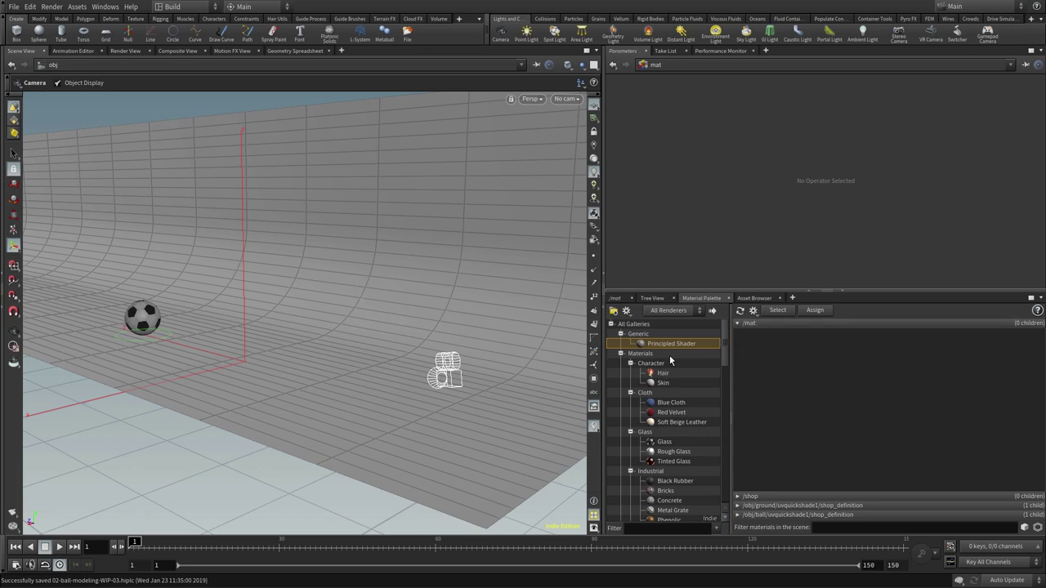
Step: Drop two Principled Shader materials into /mat, dismissing the failed-drop warning
left_click_drag(659, 347, 679, 335)
left_click(778, 366)
left_click_drag(647, 345, 798, 359)
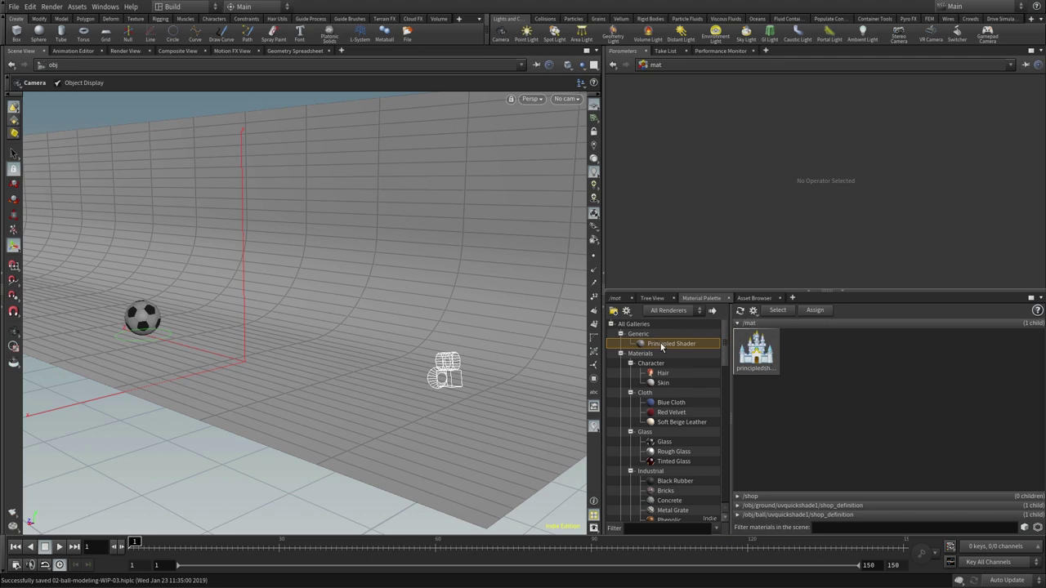
left_click_drag(660, 343, 805, 347)
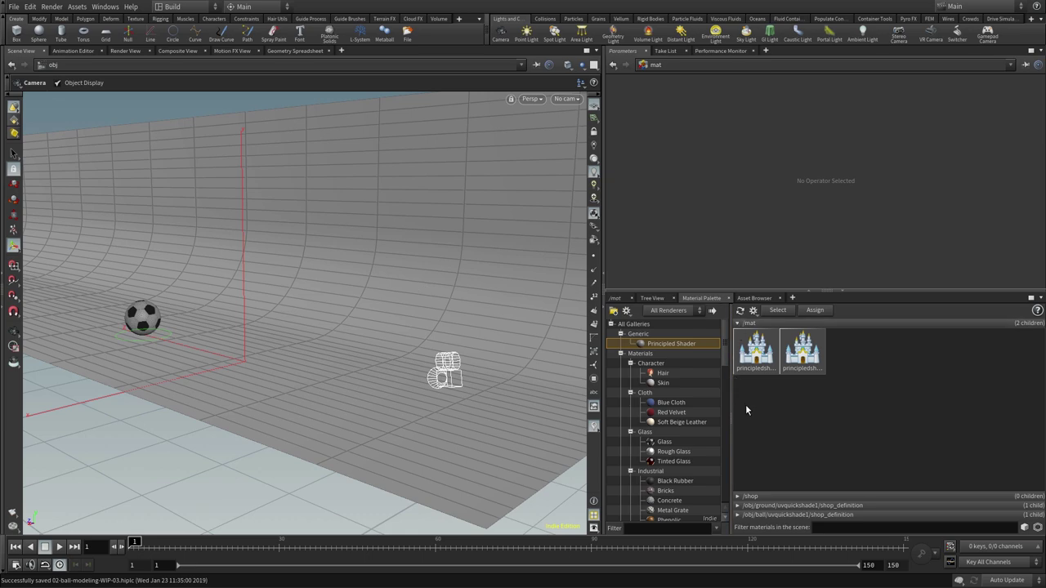
left_click(615, 298)
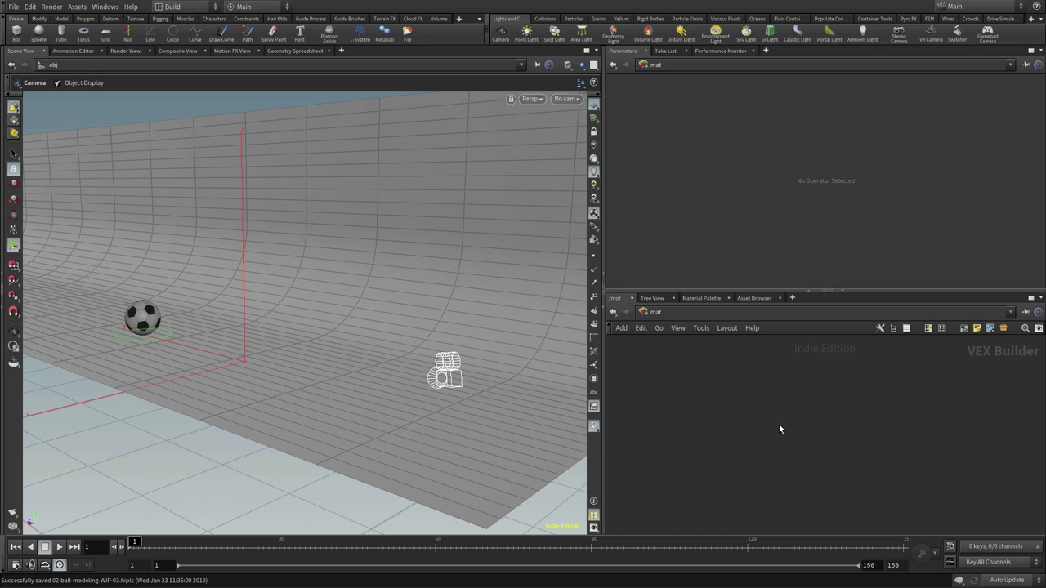
Step: Place principledshader1 beside principledshader and review the first shader's parameters
key("space+h")
left_click_drag(780, 446, 708, 485)
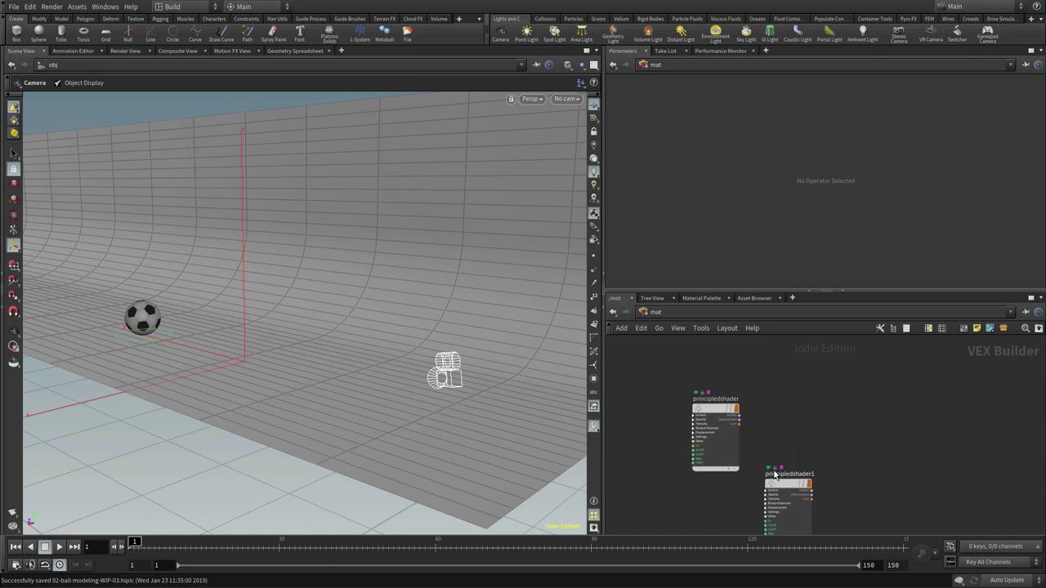
left_click_drag(790, 471, 808, 409)
key("h")
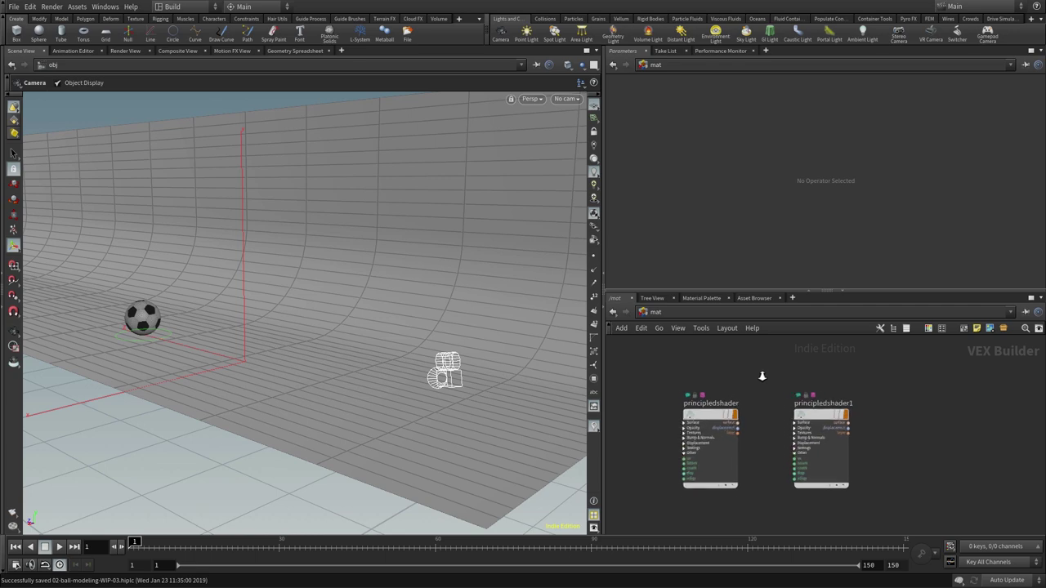
left_click(729, 400)
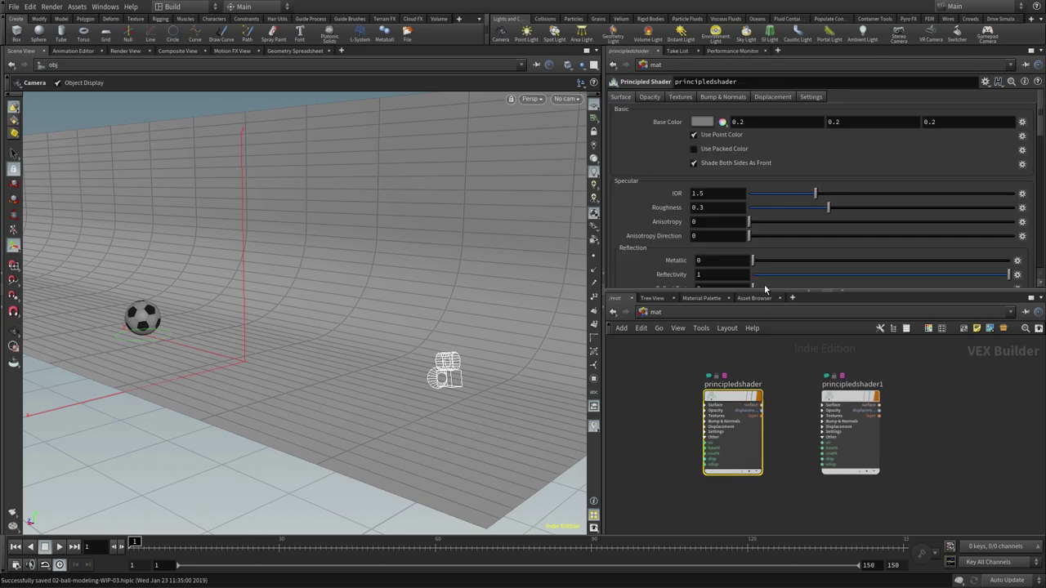
scroll(1031, 125, "down", 5)
scroll(1036, 123, "down", 5)
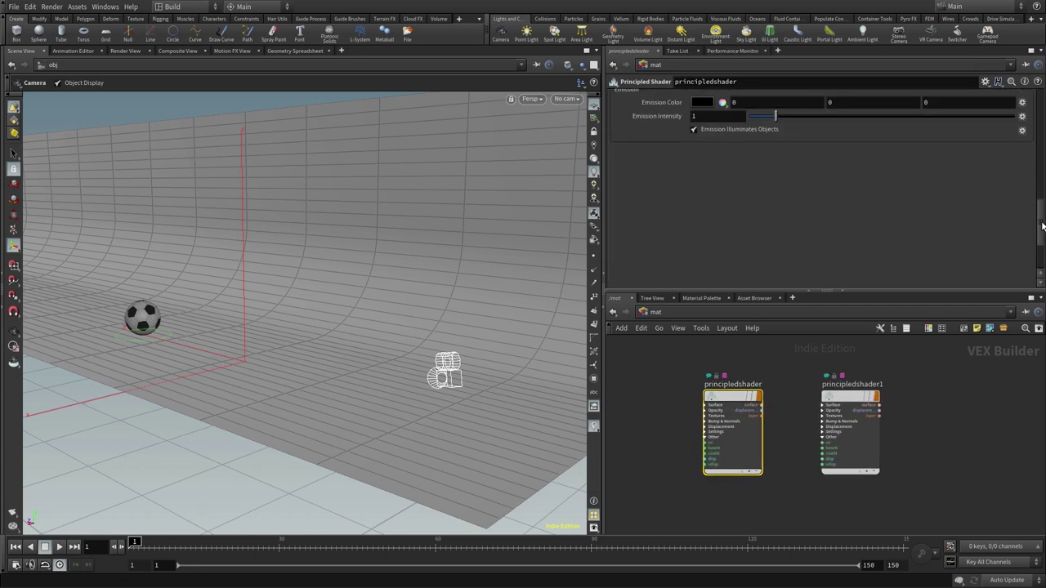
scroll(1040, 118, "up", 10)
scroll(769, 359, "up", 2)
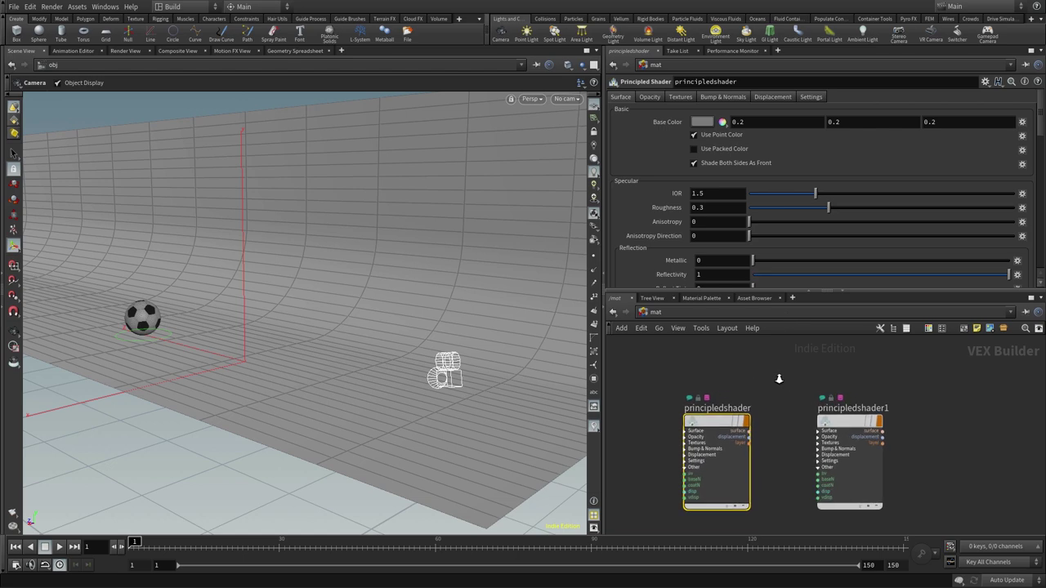
Step: Rename principledshader to ball_mat and principledshader1 to ground_mat
double_click(729, 404)
double_click(730, 403)
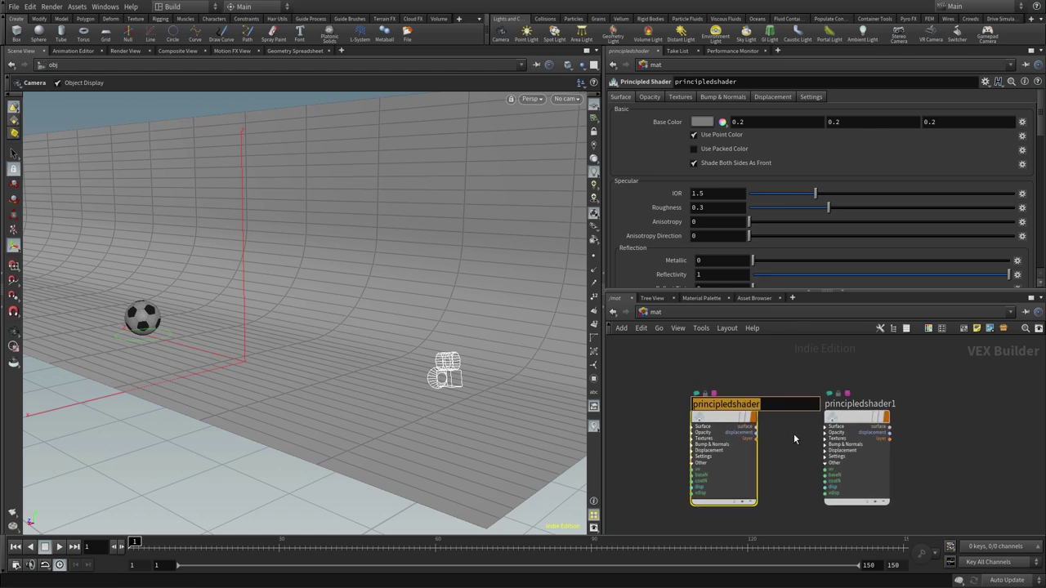
type("ball")
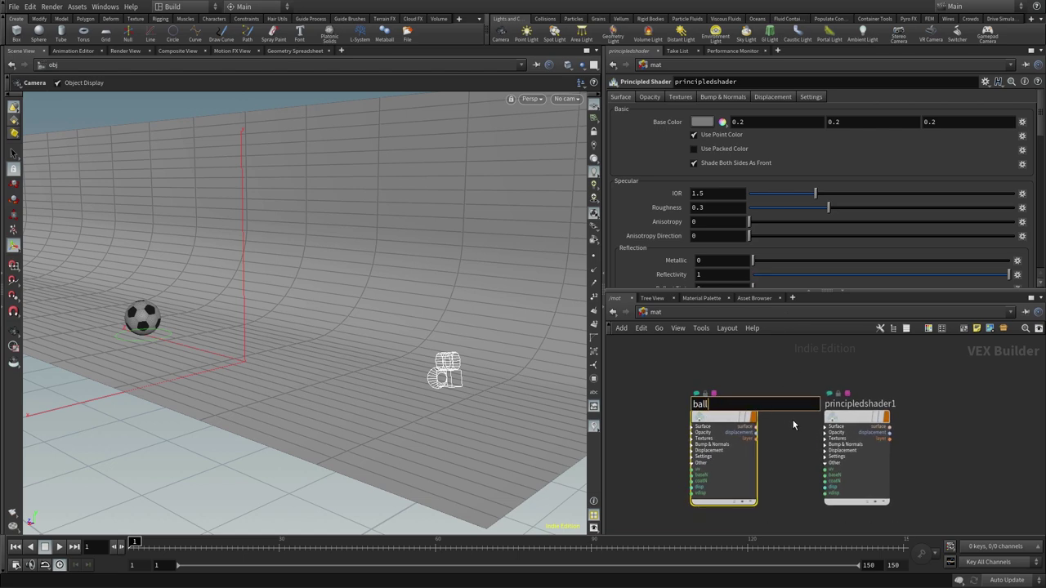
type("_mat")
key("Return")
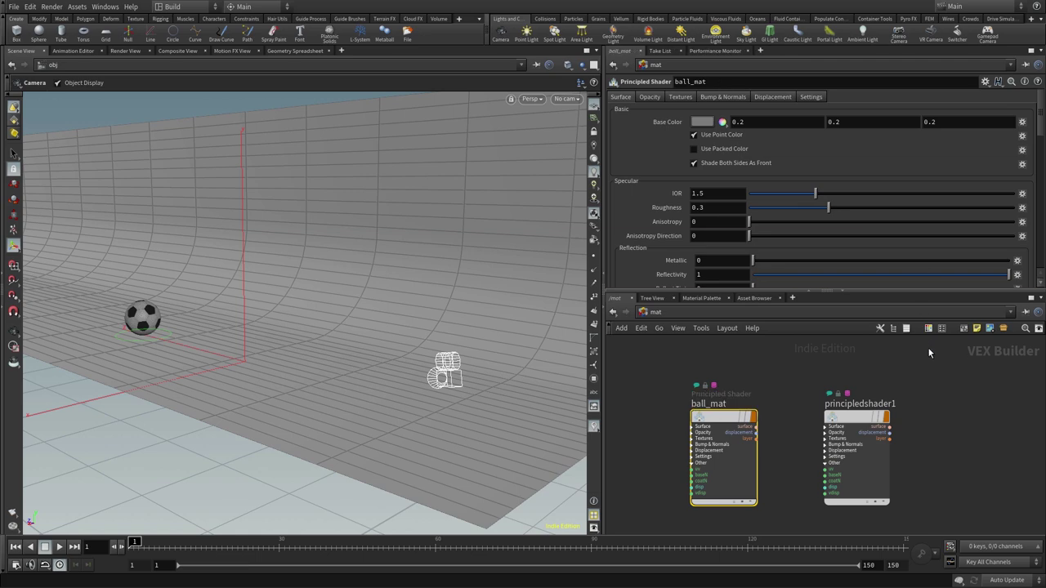
double_click(875, 403)
double_click(875, 403)
type("gr")
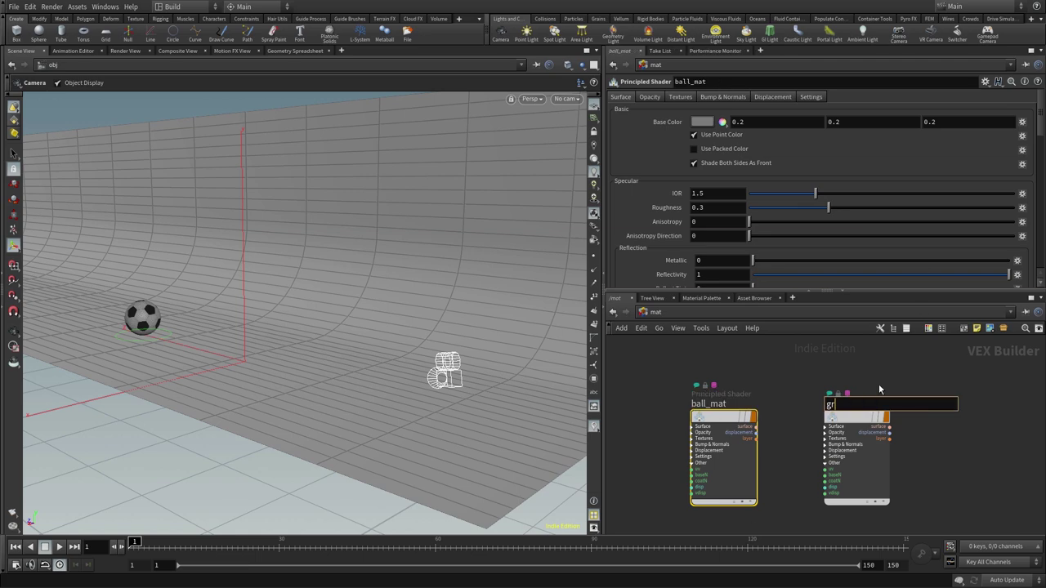
type("ound_mat")
key("Return")
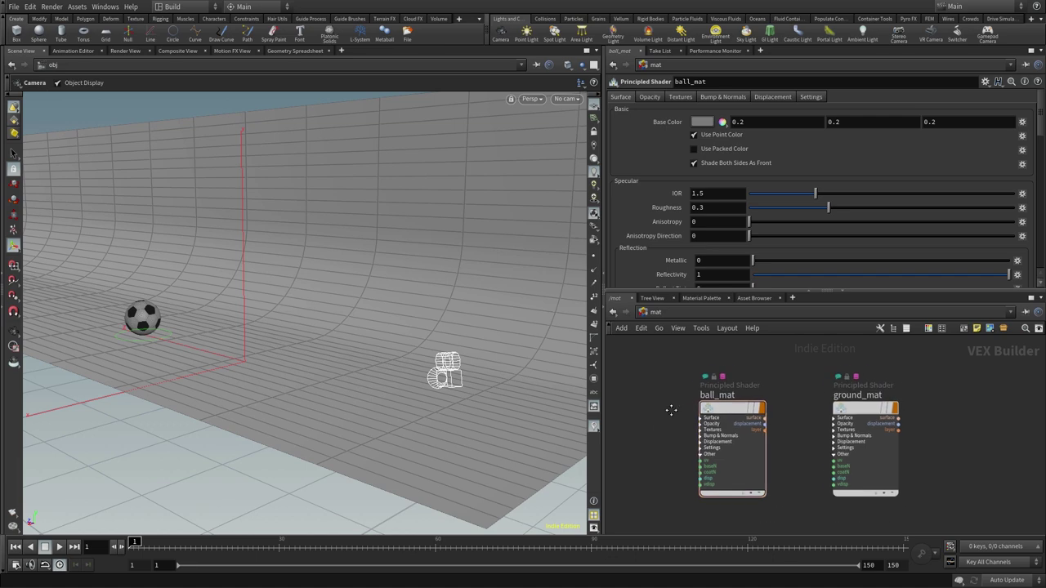
Step: Zoom in so the ball fills the view and drag ball_mat onto it
key("Escape")
scroll(238, 324, "up", 3)
mouse_move(238, 324)
left_mouse_down()
mouse_move(327, 368)
mouse_move(485, 350)
mouse_move(443, 390)
mouse_move(462, 389)
mouse_move(493, 353)
mouse_move(497, 373)
left_mouse_up()
key("Escape")
left_click_drag(727, 411, 731, 411)
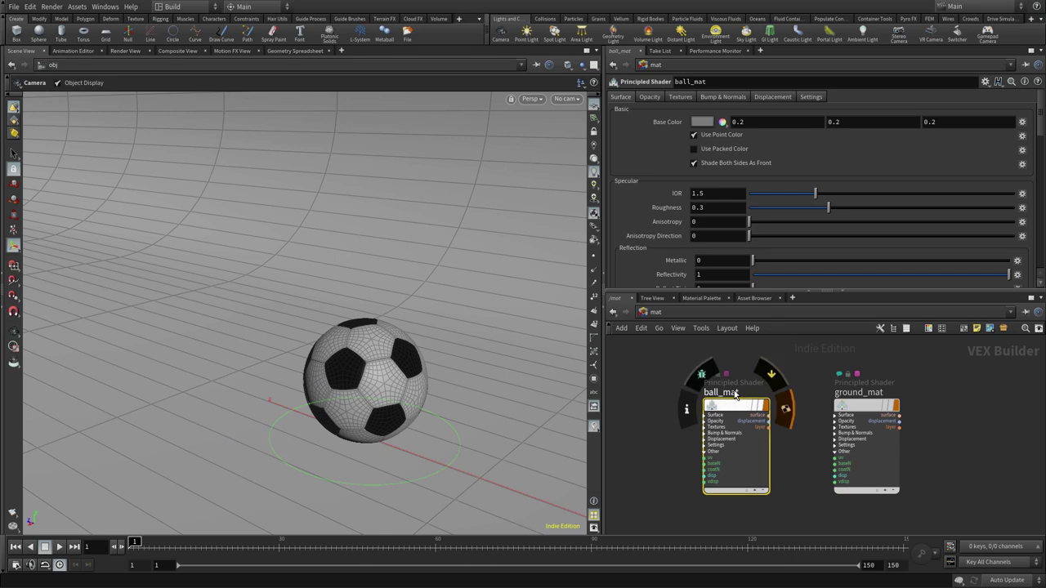
left_click_drag(733, 406, 382, 360)
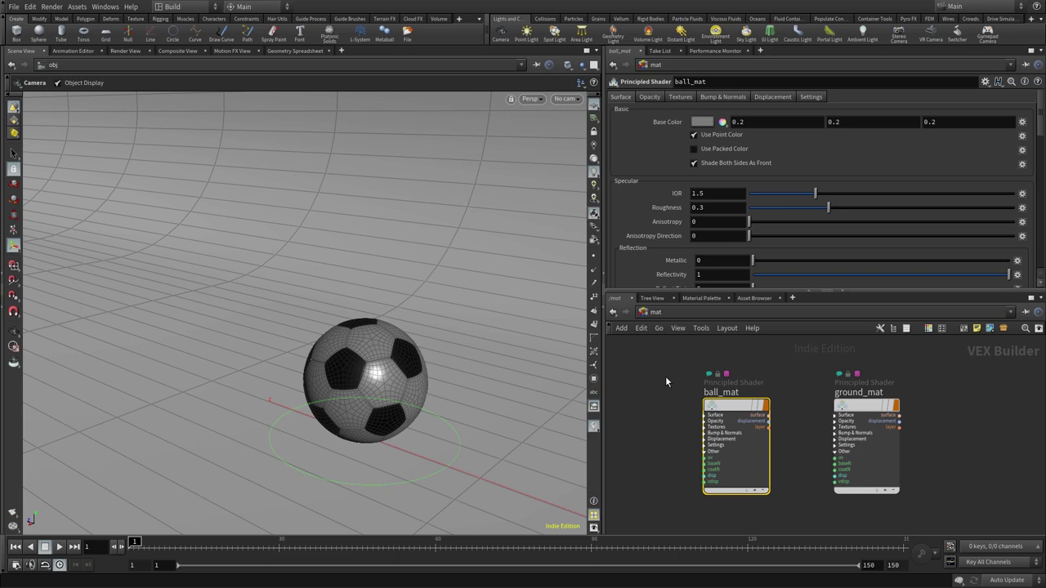
Step: Return the network editor to /obj and bring the object nodes into view
left_click(647, 312)
left_click(685, 361)
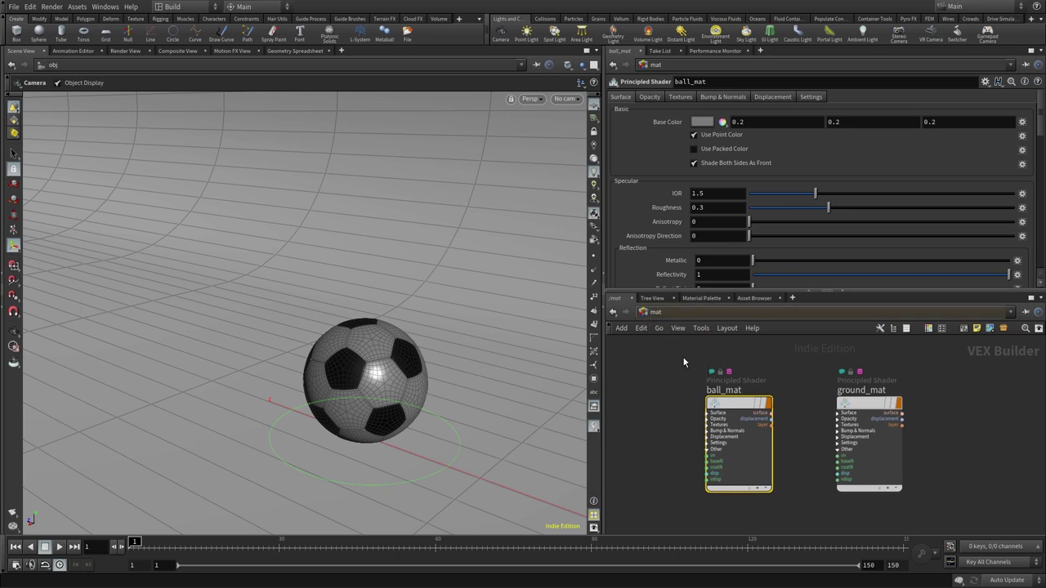
middle_click_drag(761, 376, 736, 421)
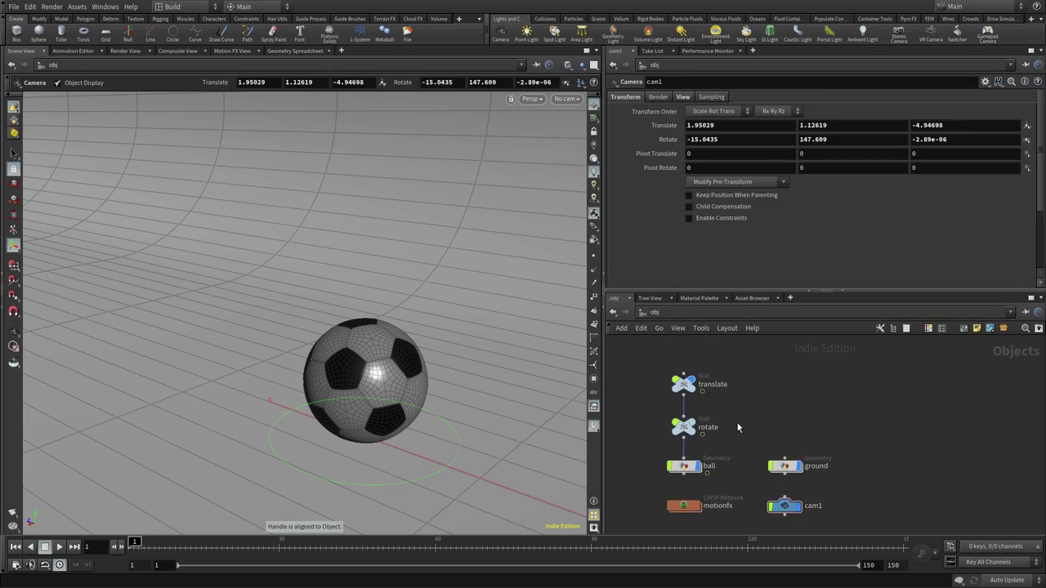
Step: Verify the ball's Render tab Material reads /mat/ball_mat, peek inside the ball, and return to /obj
left_click(686, 467)
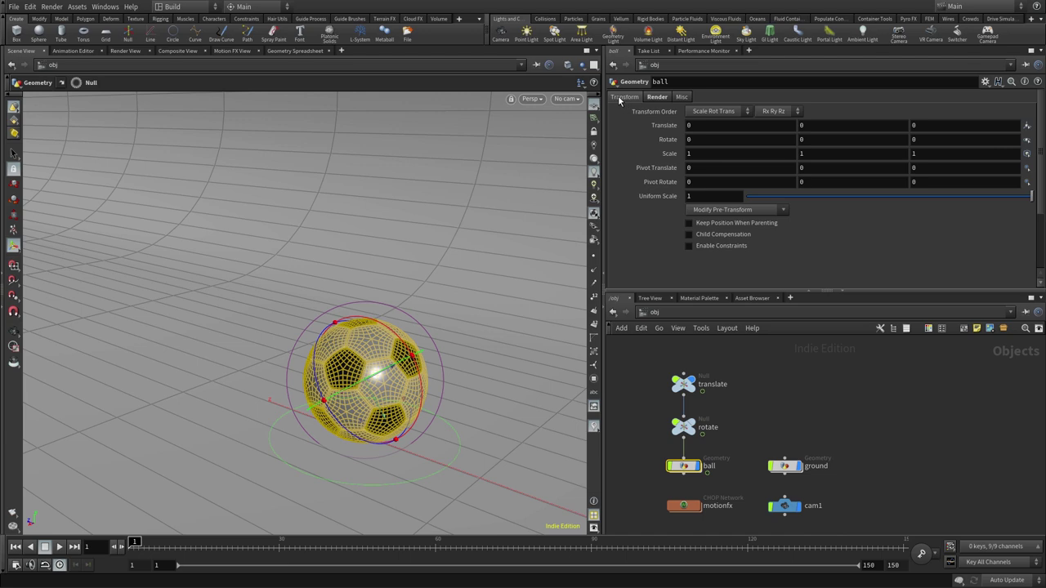
left_click(663, 98)
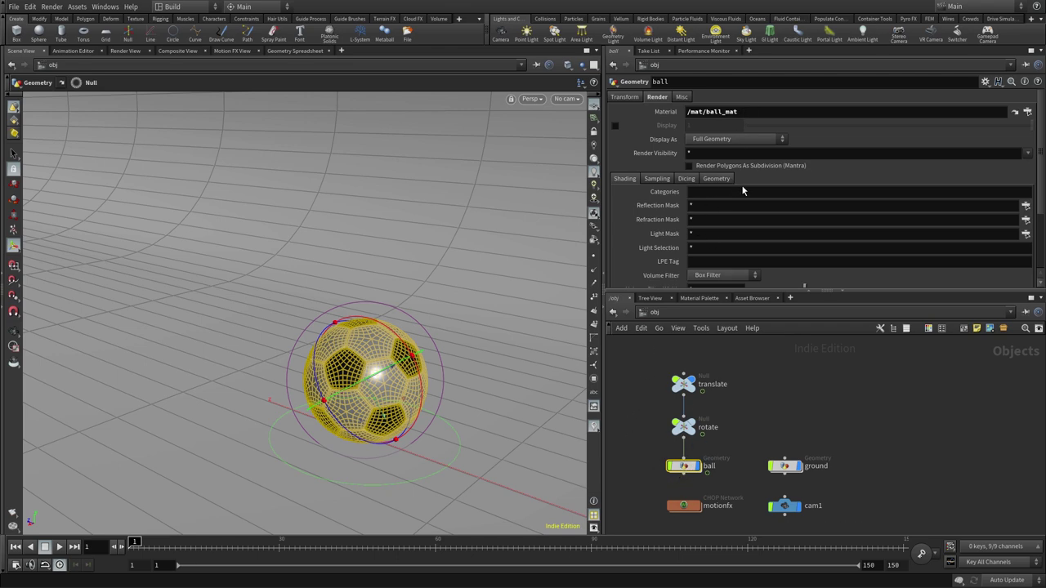
double_click(687, 468)
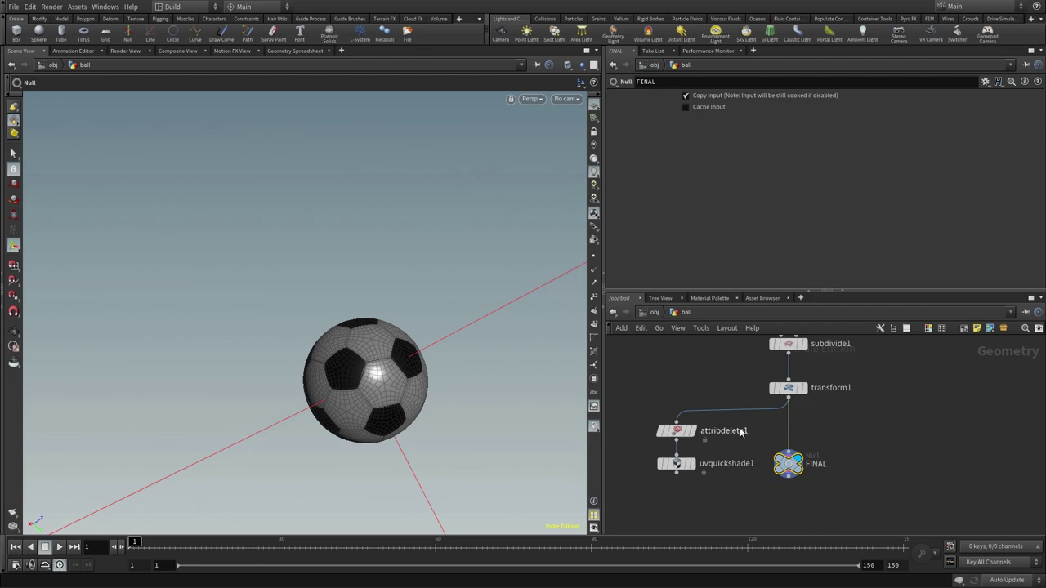
left_click(653, 312)
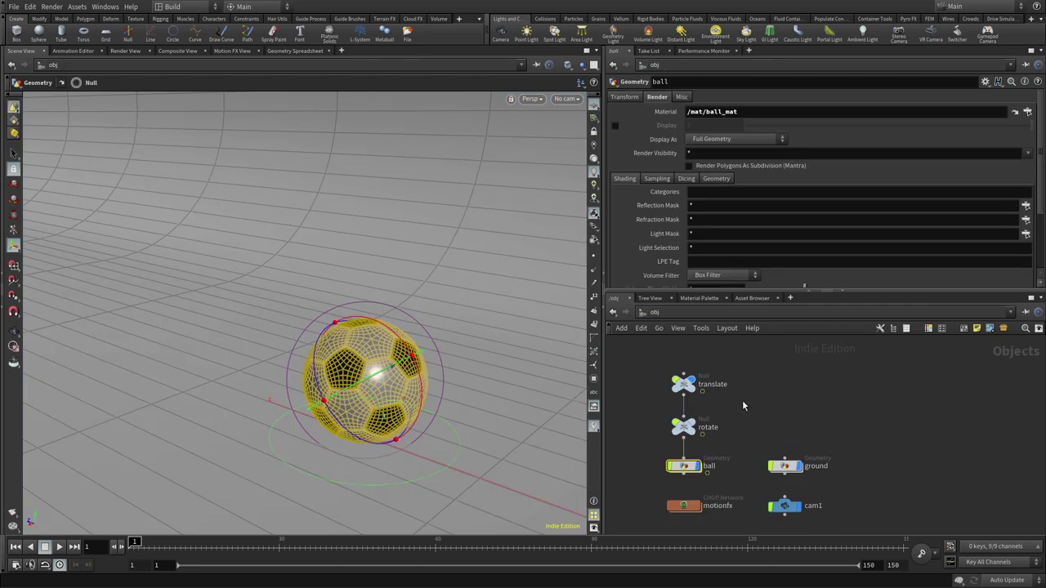
left_click(760, 418)
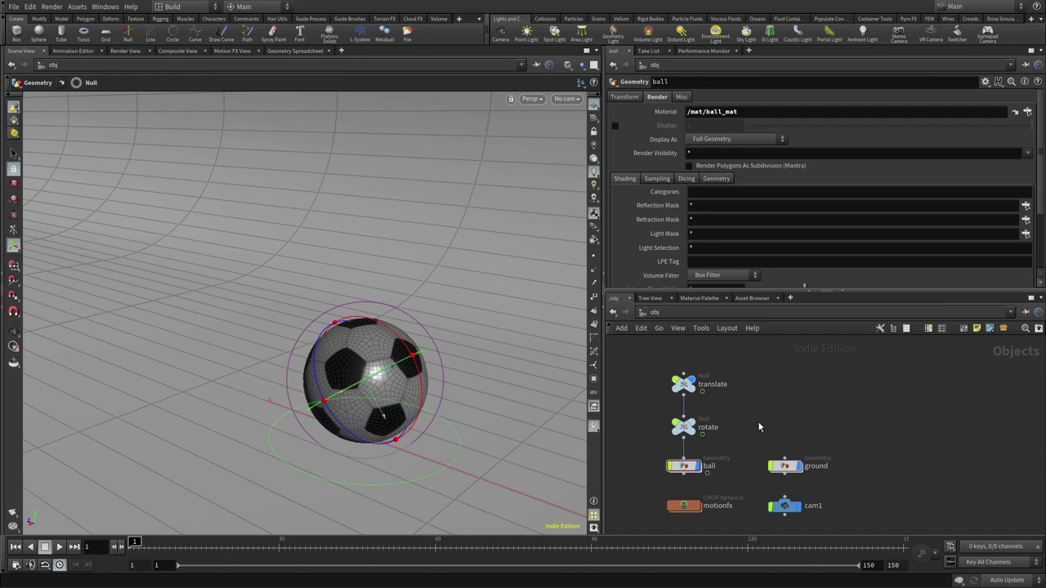
middle_click_drag(758, 426, 726, 353)
Step: Enter the ground object's network and move the OUT node down to make room
double_click(772, 418)
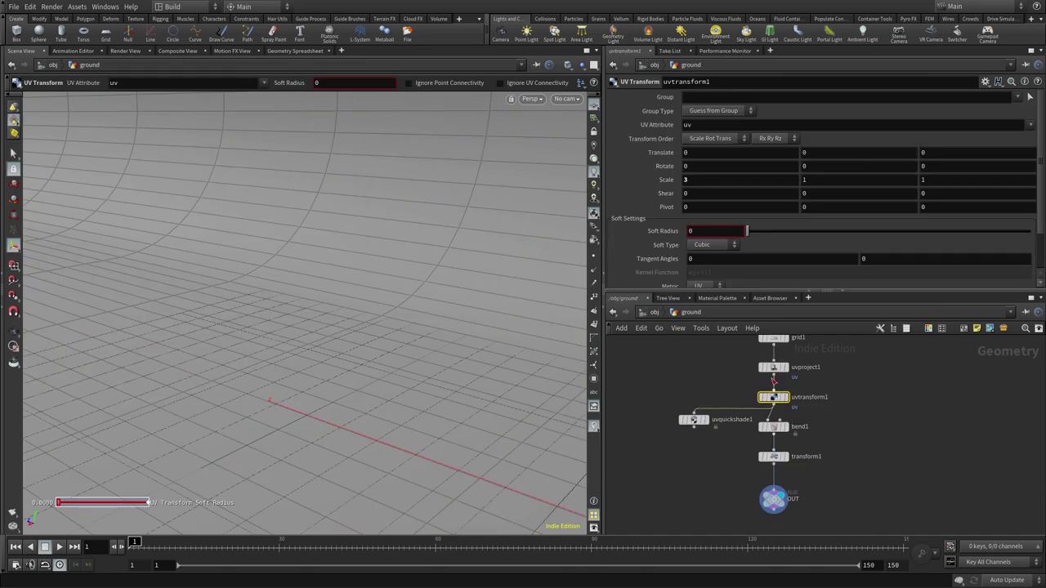
middle_click_drag(845, 449, 827, 402)
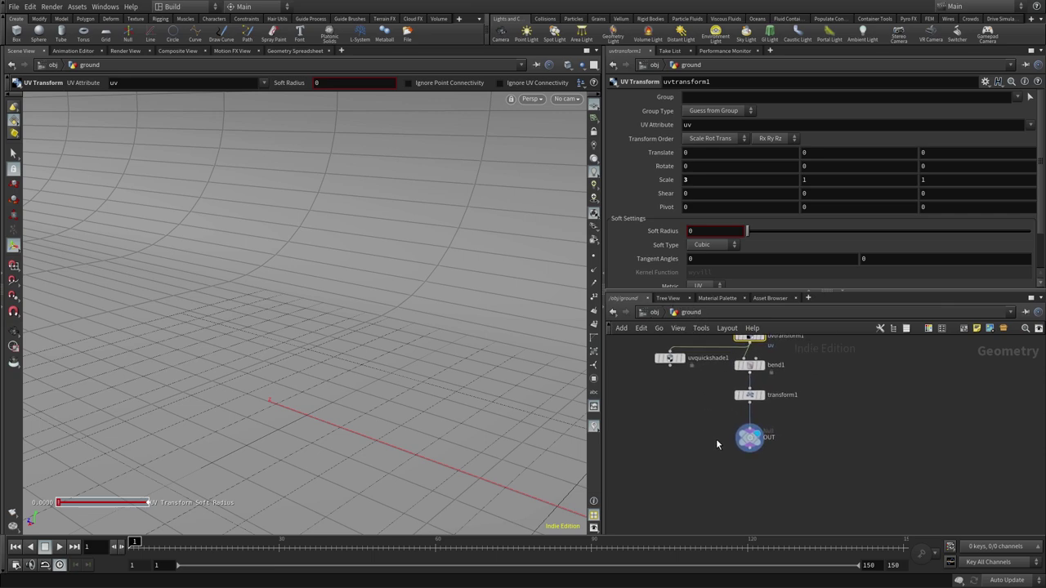
left_click_drag(752, 441, 756, 482)
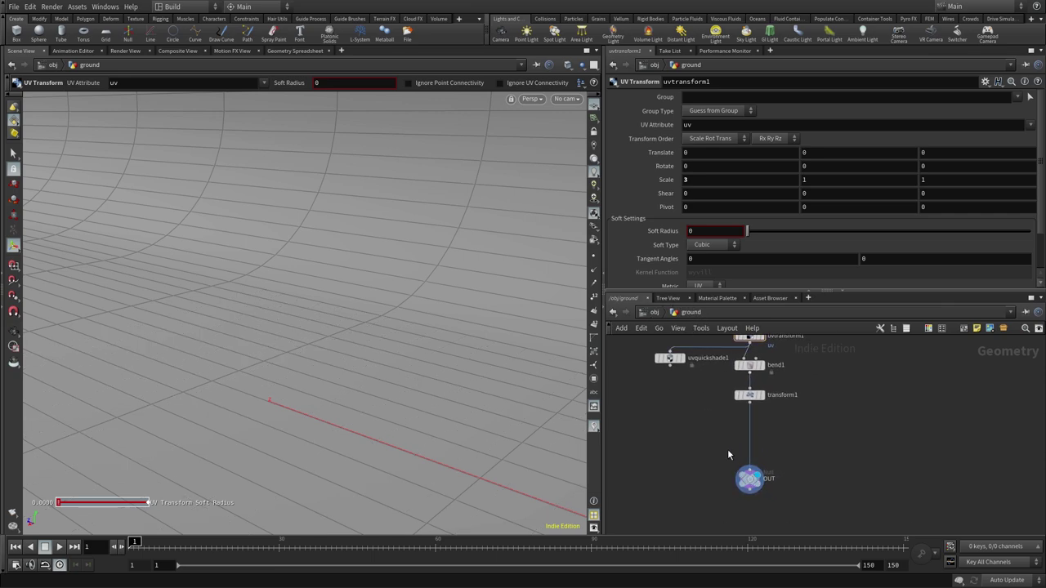
Step: Insert a Material node, material1, on the wire between transform1 and OUT
key("Tab")
type("mate")
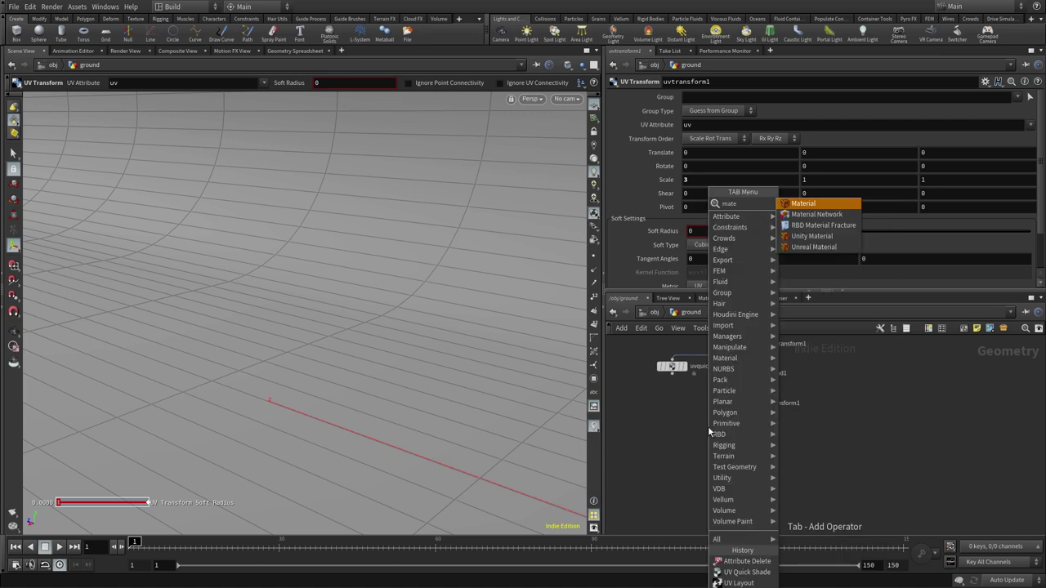
key("Return")
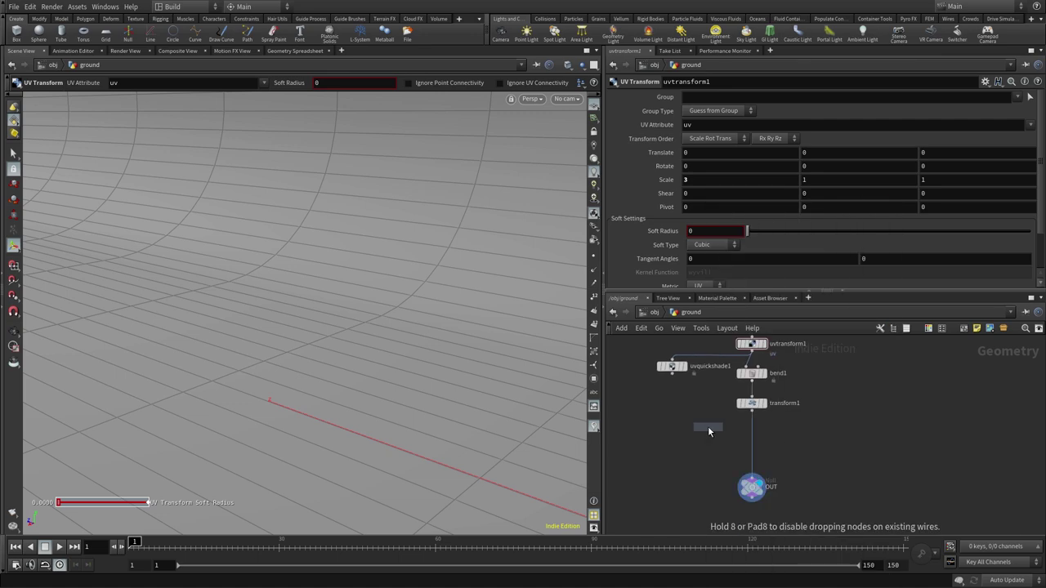
left_click(754, 440)
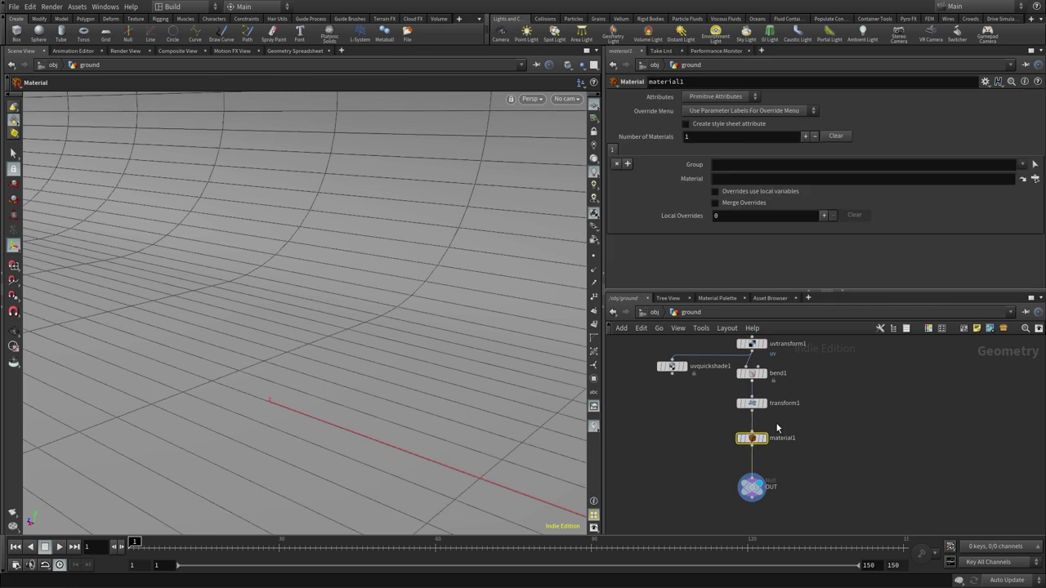
left_click_drag(760, 441, 759, 444)
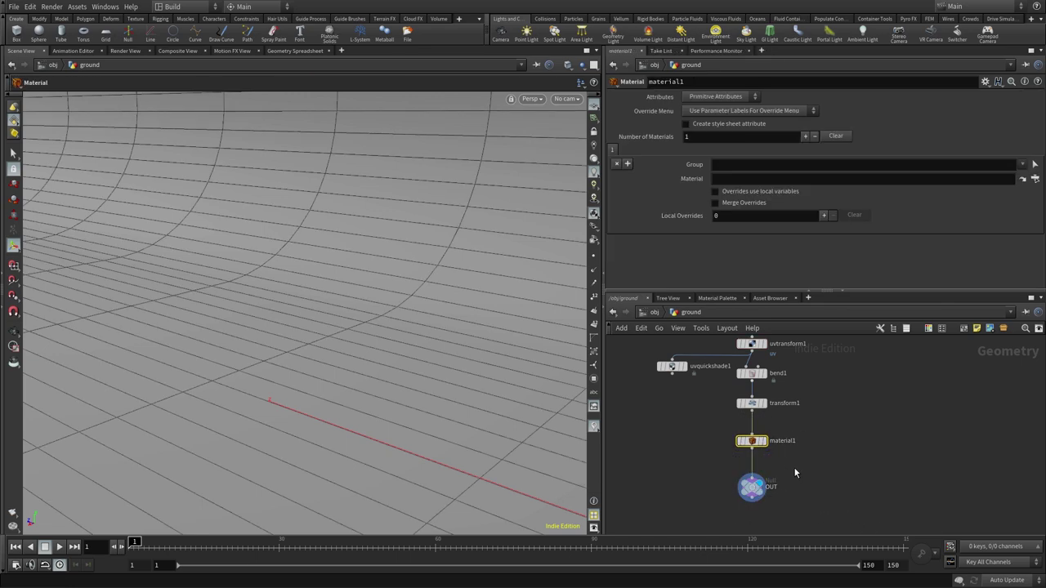
scroll(804, 469, "up", 1)
left_click_drag(742, 436, 741, 439)
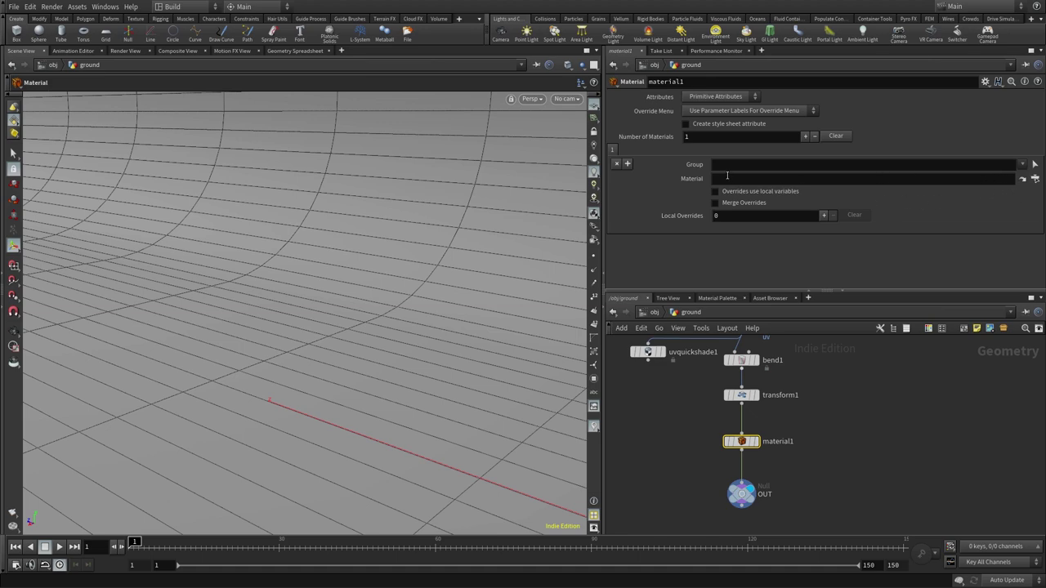
Step: Set material1's material to /mat/ground_mat from the mat network's shader list
left_click(1035, 182)
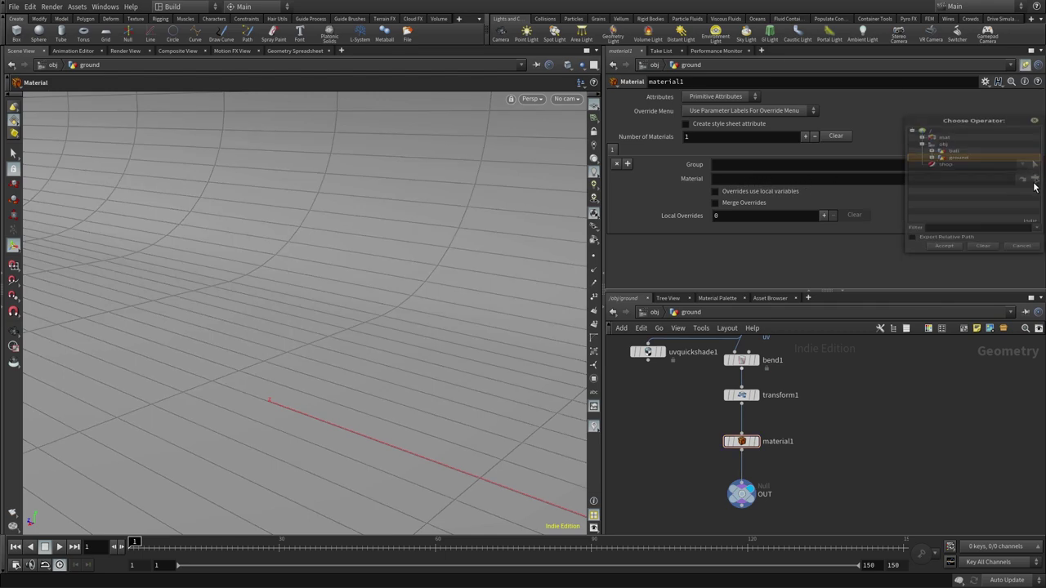
left_click_drag(982, 91, 871, 82)
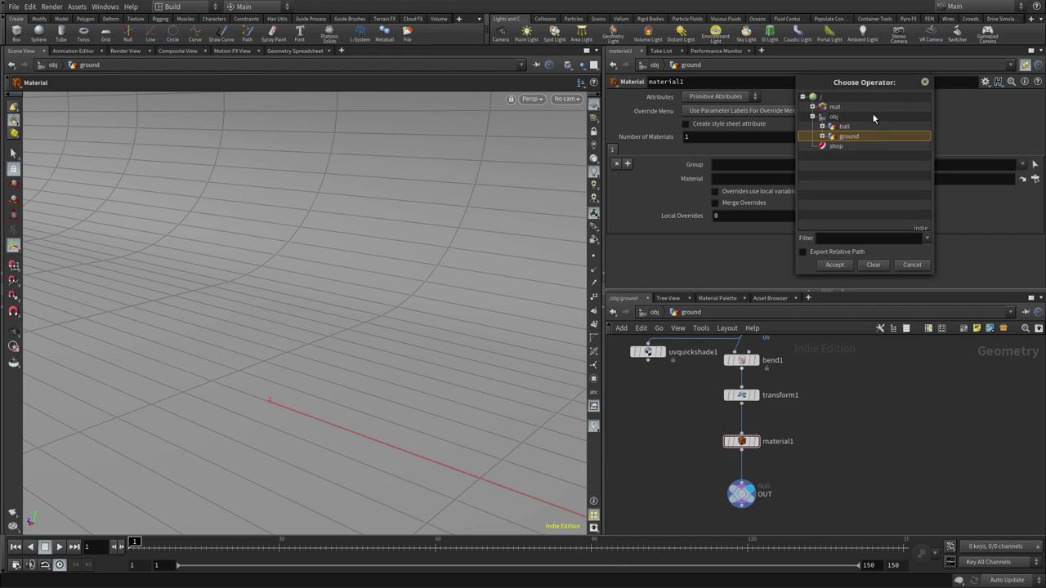
left_click(812, 107)
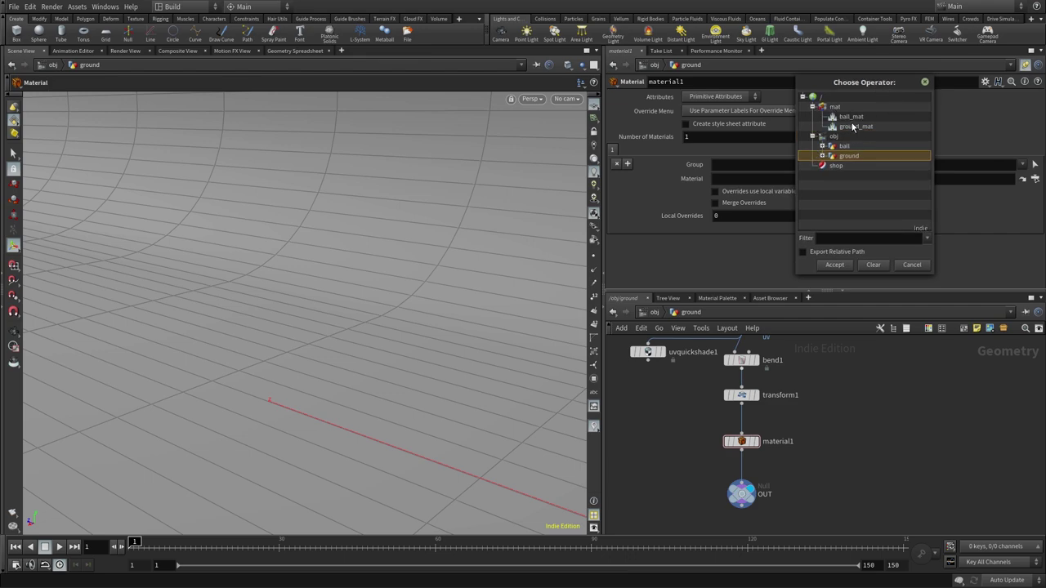
left_click(854, 127)
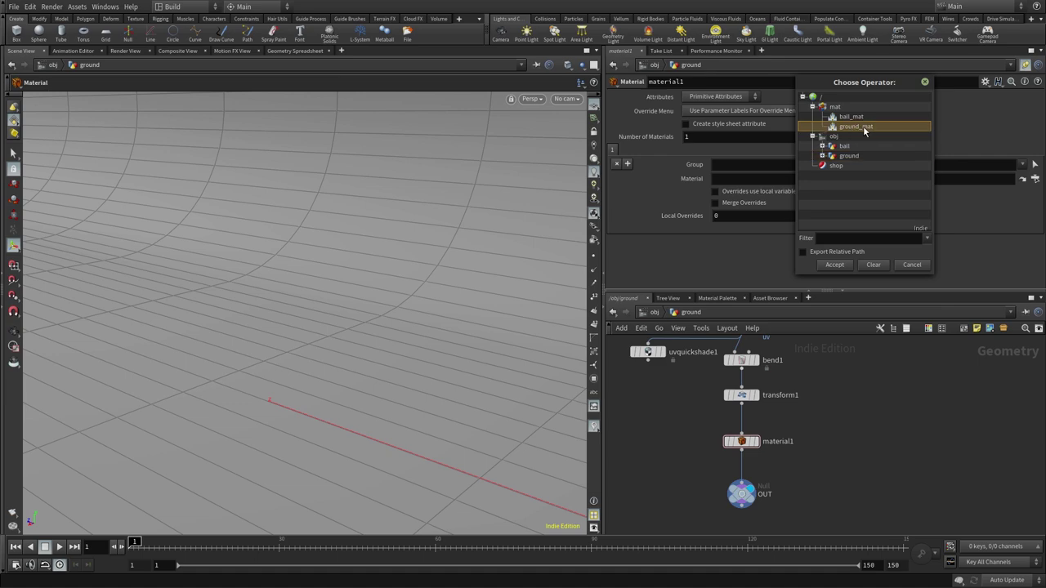
left_click(832, 265)
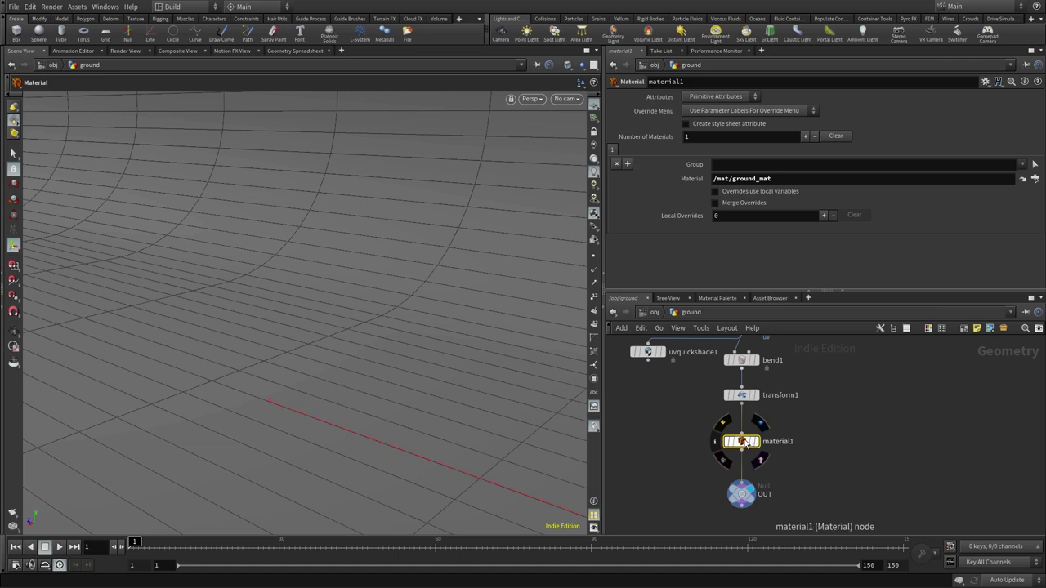
middle_click_drag(765, 381, 794, 424)
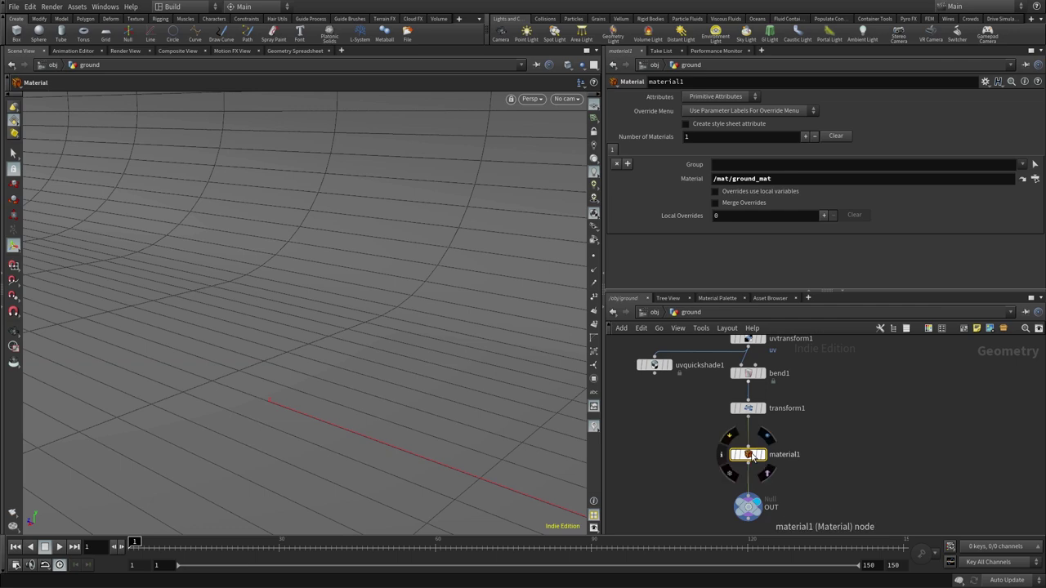
middle_click_drag(677, 424, 700, 428)
Step: Return to the /obj level and orbit the viewport around the soccer ball
key("u")
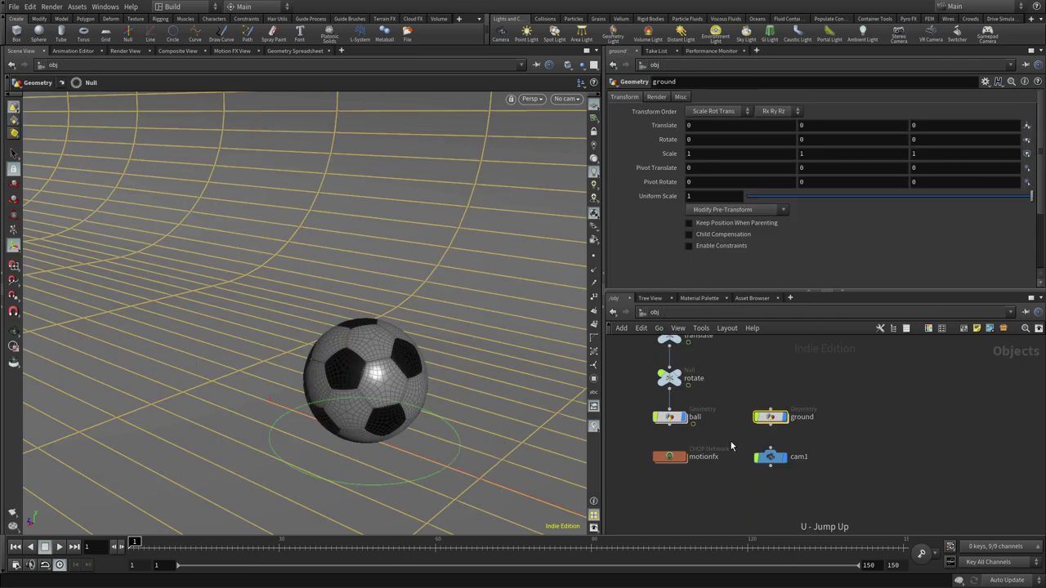
key("Escape")
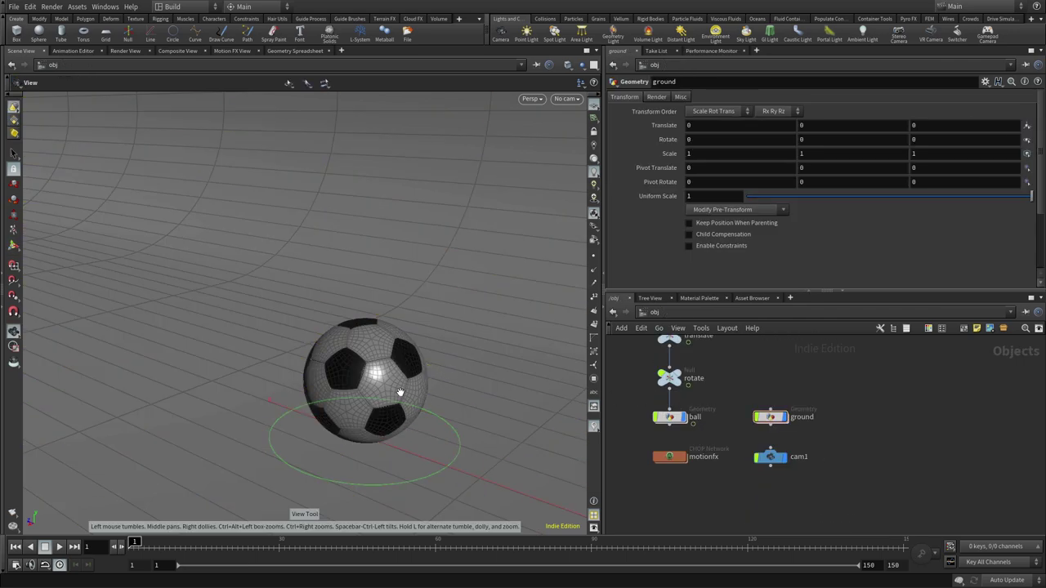
middle_click_drag(730, 380, 733, 377)
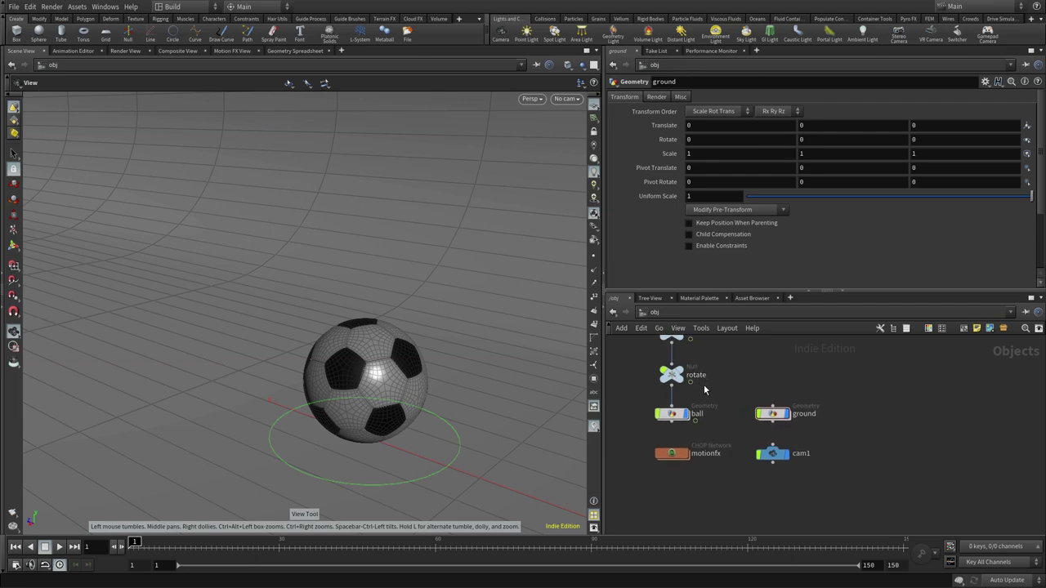
mouse_move(387, 405)
left_mouse_down()
mouse_move(400, 378)
mouse_move(387, 340)
mouse_move(359, 359)
mouse_move(373, 376)
mouse_move(362, 378)
mouse_move(389, 392)
left_mouse_up()
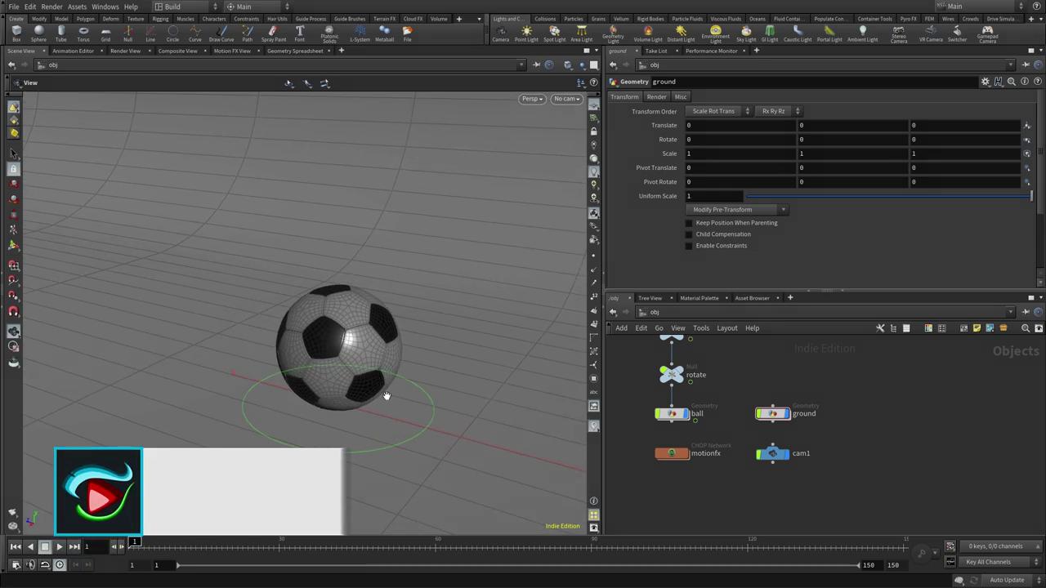
Step: Save the scene as 02-ball-modeling-WIP-03.hiplc and start an interactive render region around the ball
key("ctrl+s")
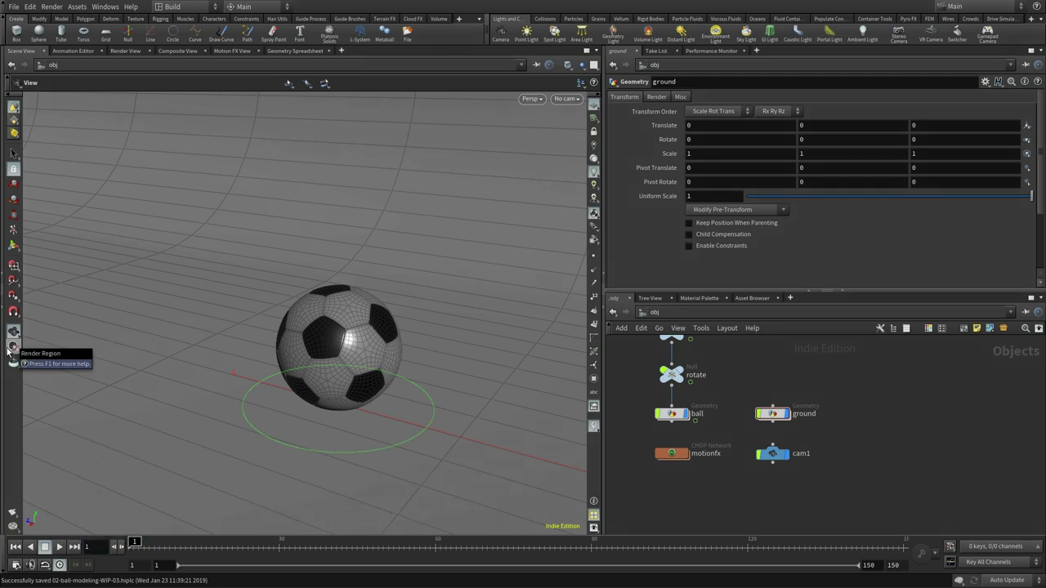
left_click(14, 348)
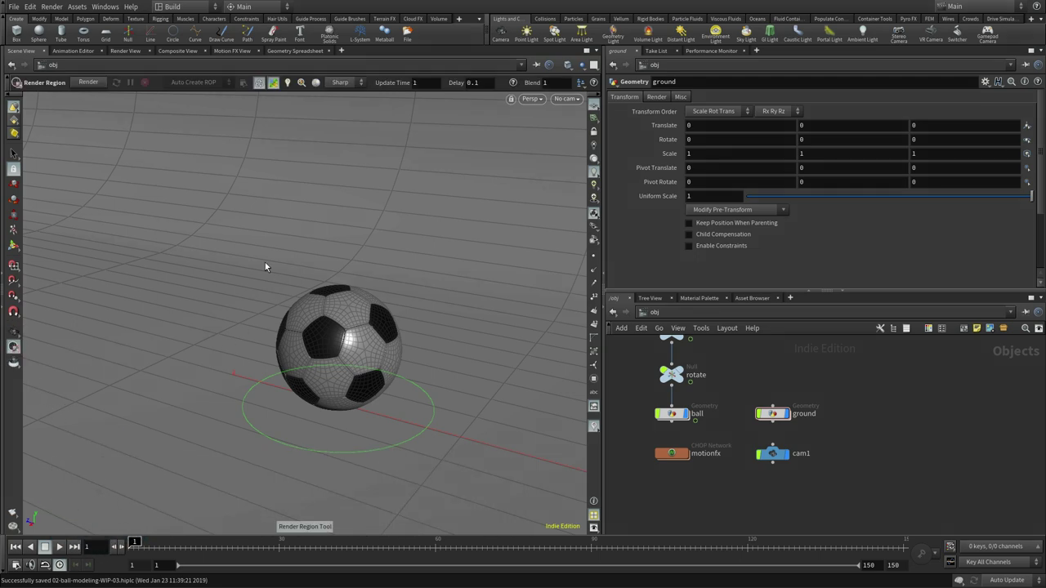
left_click_drag(218, 220, 495, 483)
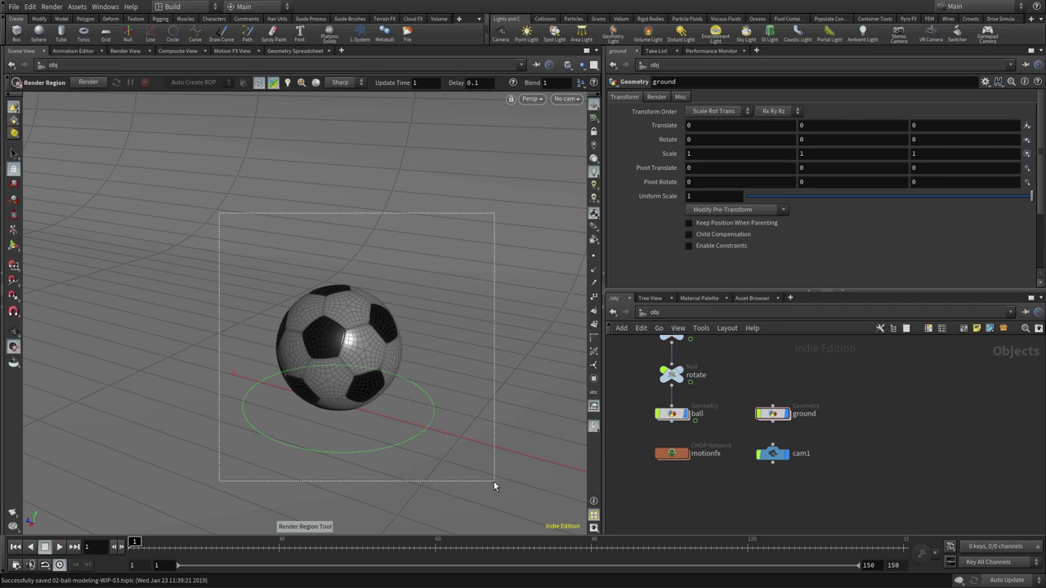
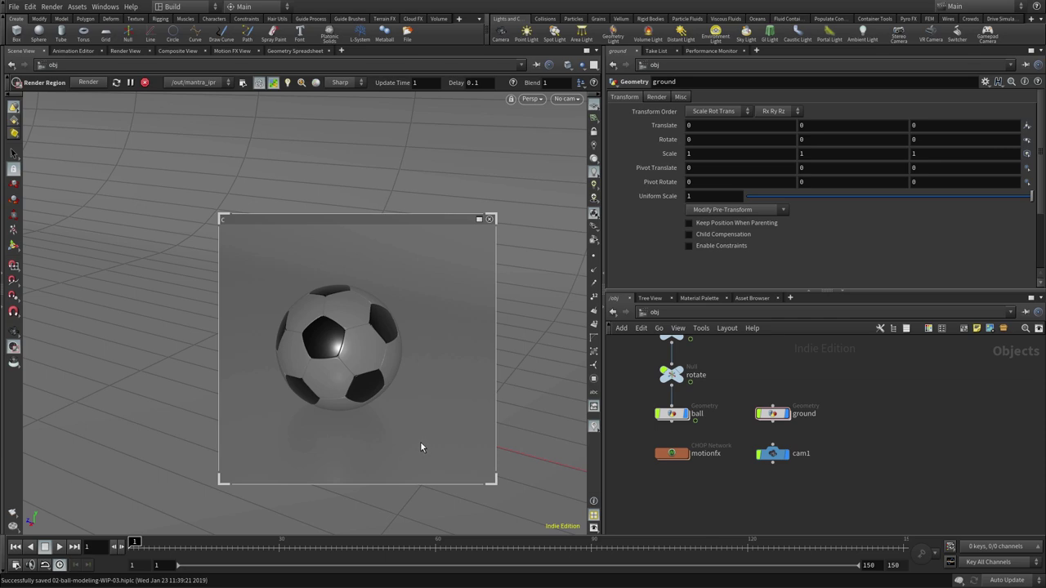
Step: Stop the Render Region, render a test frame of the ball to MPlay, then close MPlay
left_click(489, 218)
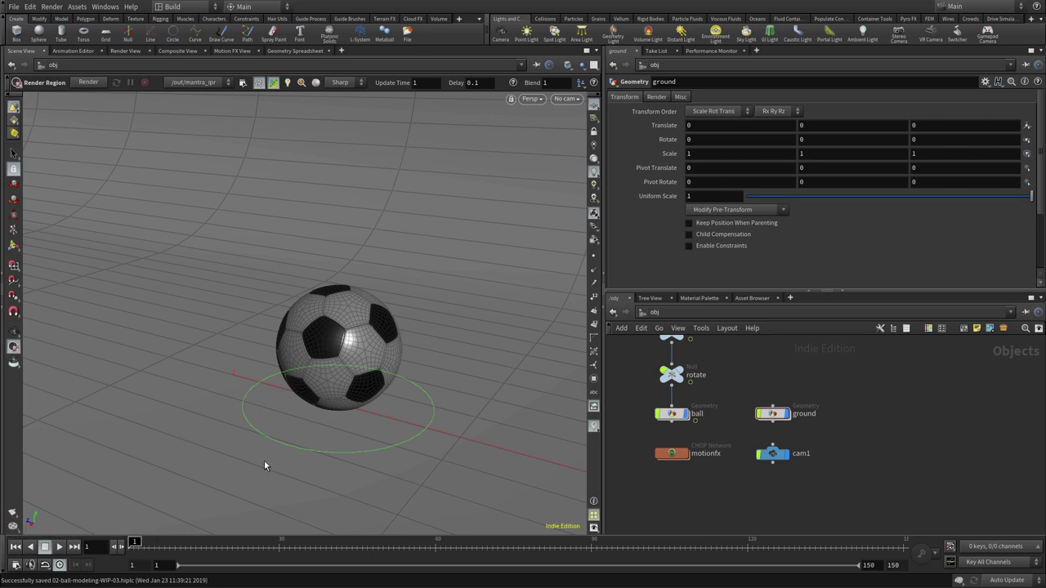
left_click(13, 528)
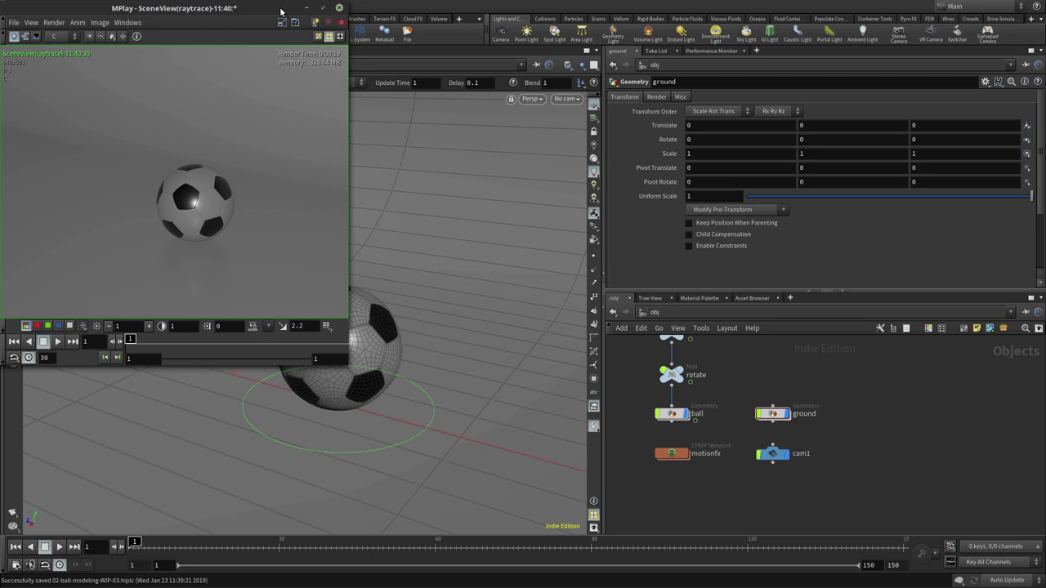
left_click_drag(276, 11, 321, 40)
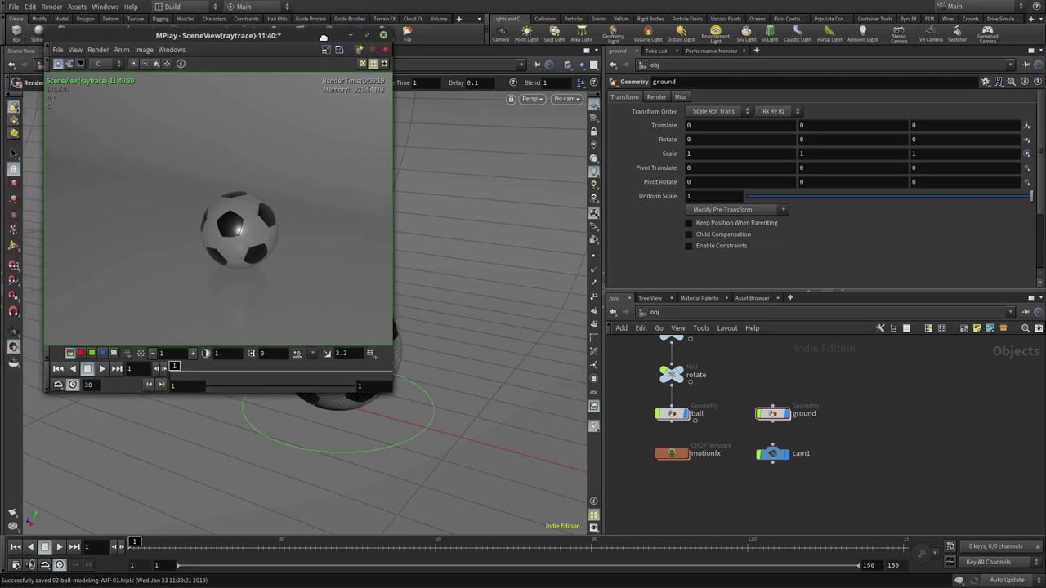
left_click(384, 36)
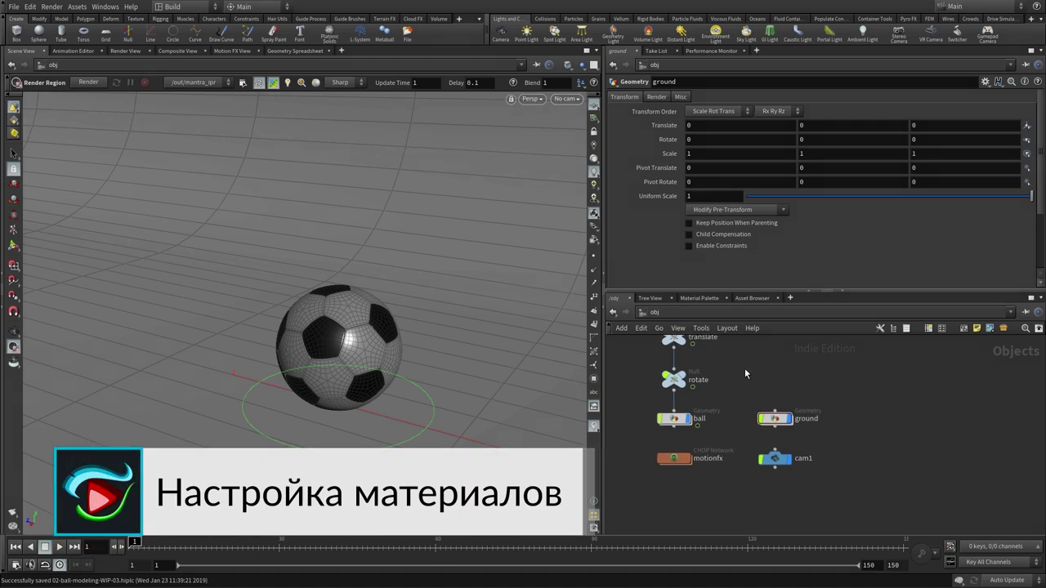
Step: Switch to the mat network and flip through ground_mat's parameter tabs
left_click(652, 312)
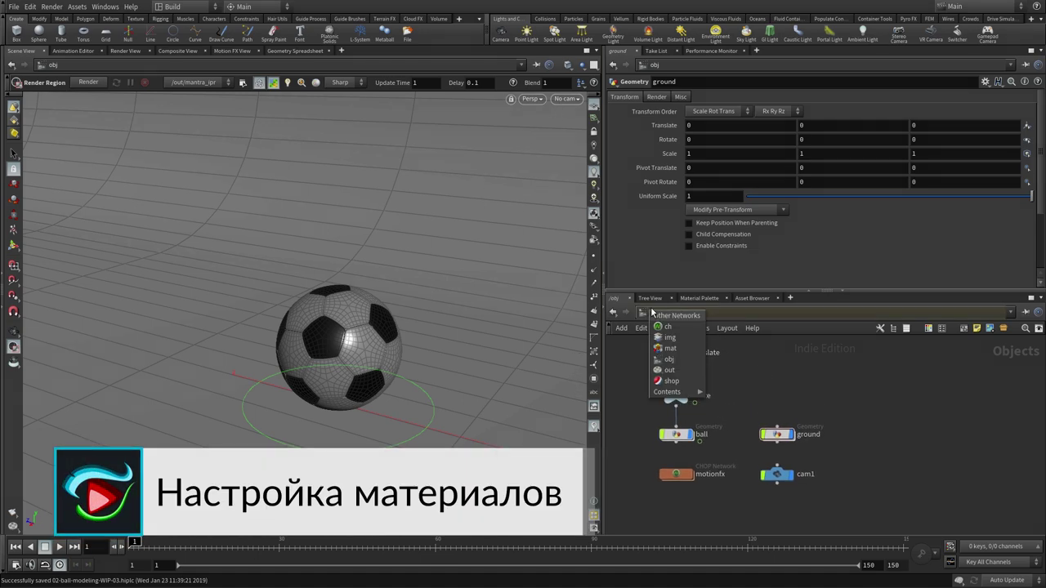
left_click(675, 351)
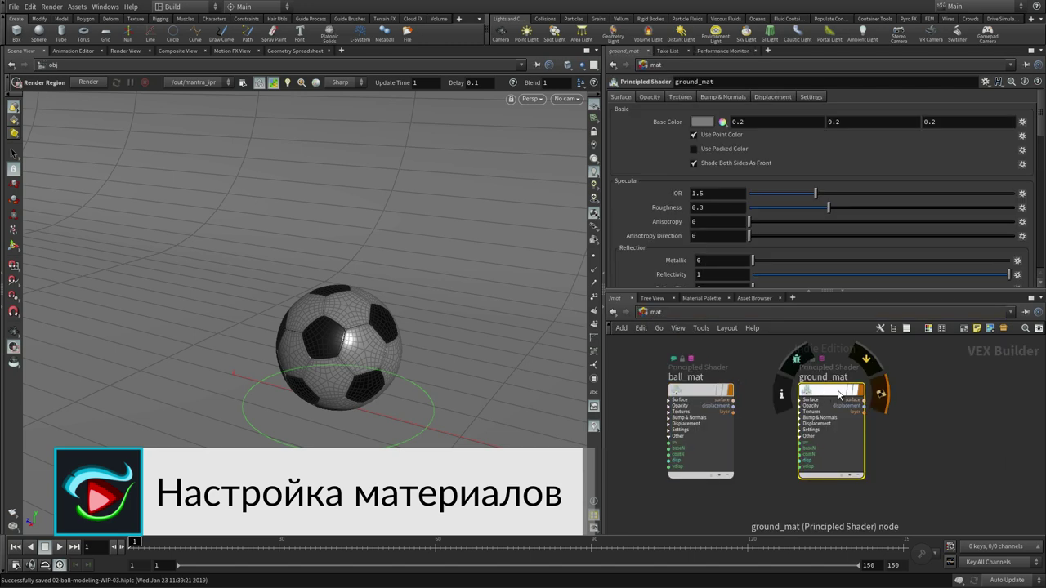
scroll(1042, 123, "down", 1)
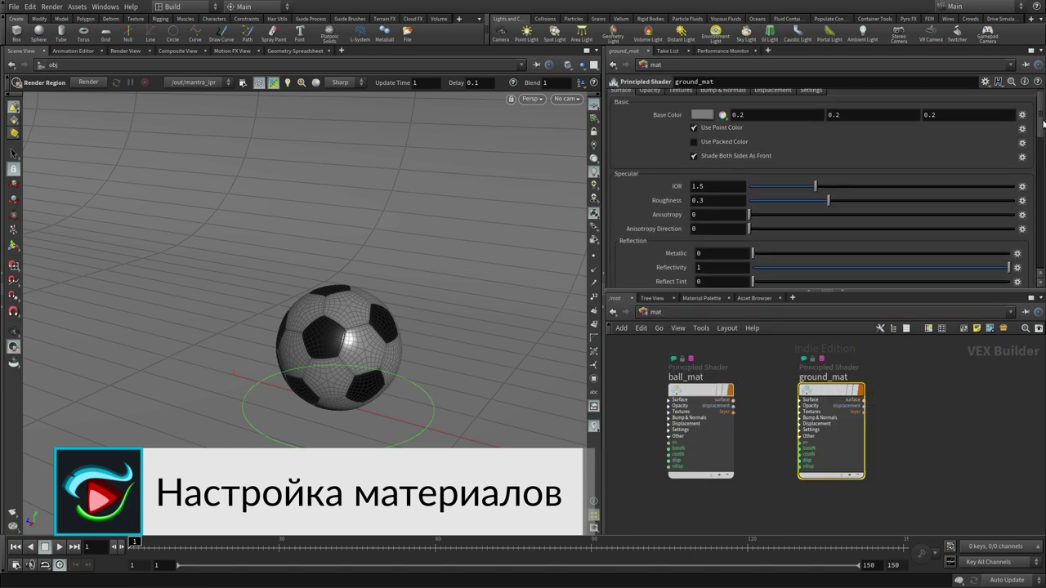
scroll(1043, 123, "up", 1)
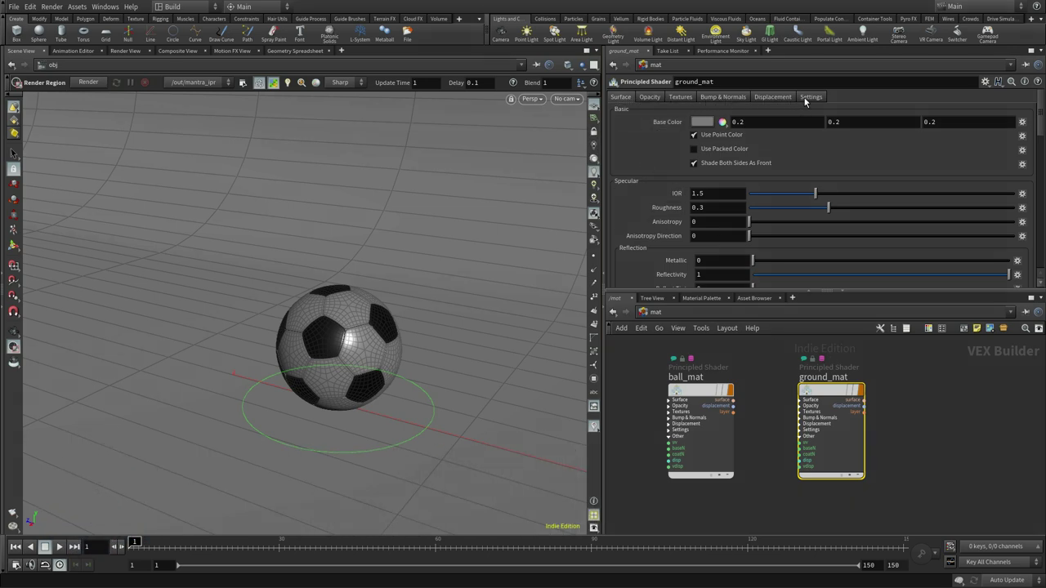
left_click(649, 97)
left_click(680, 96)
left_click(722, 96)
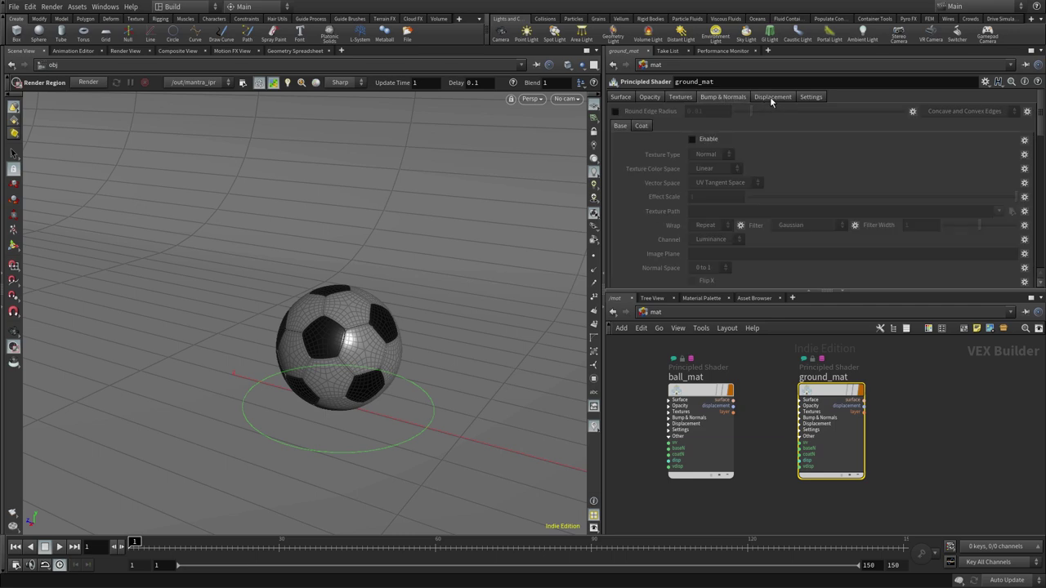
left_click(771, 99)
left_click(812, 98)
left_click(620, 98)
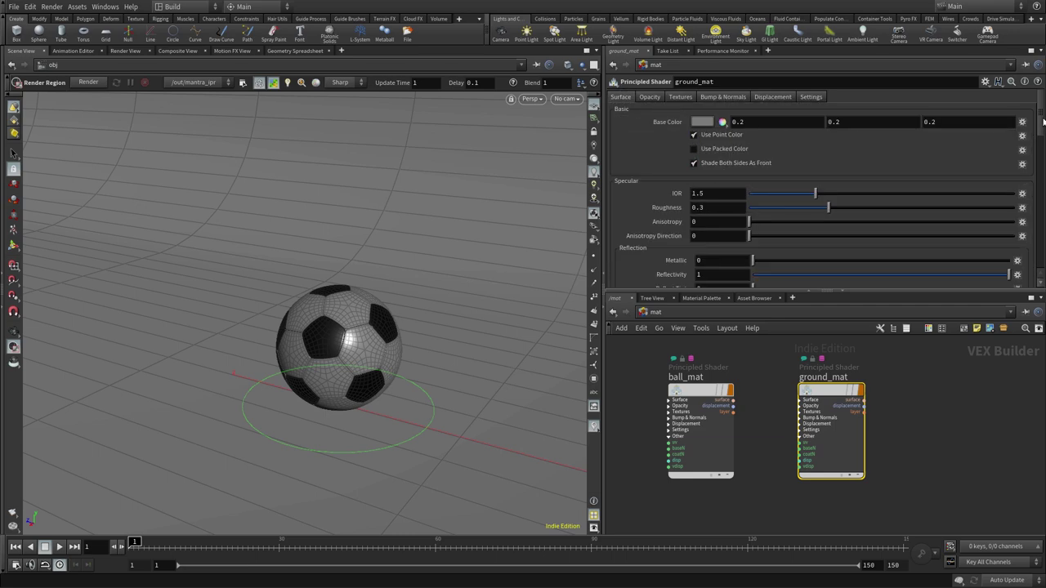
Step: Review ground_mat's opacity, texture, bump and displacement settings, then bring up the file manager
mouse_move(1041, 121)
left_mouse_down()
mouse_move(1040, 166)
mouse_move(1040, 123)
left_mouse_up()
left_click(651, 99)
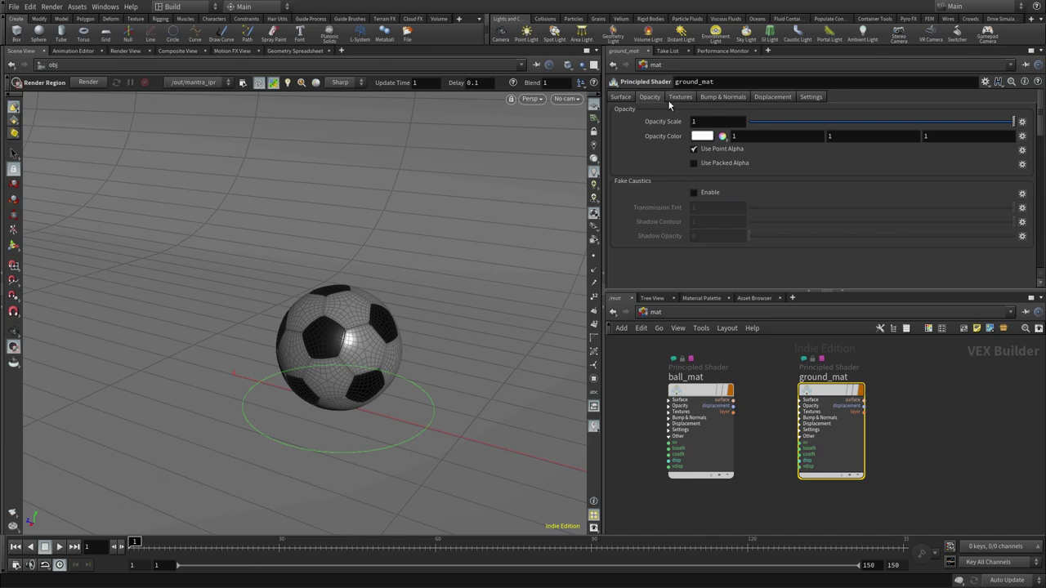
left_click(682, 98)
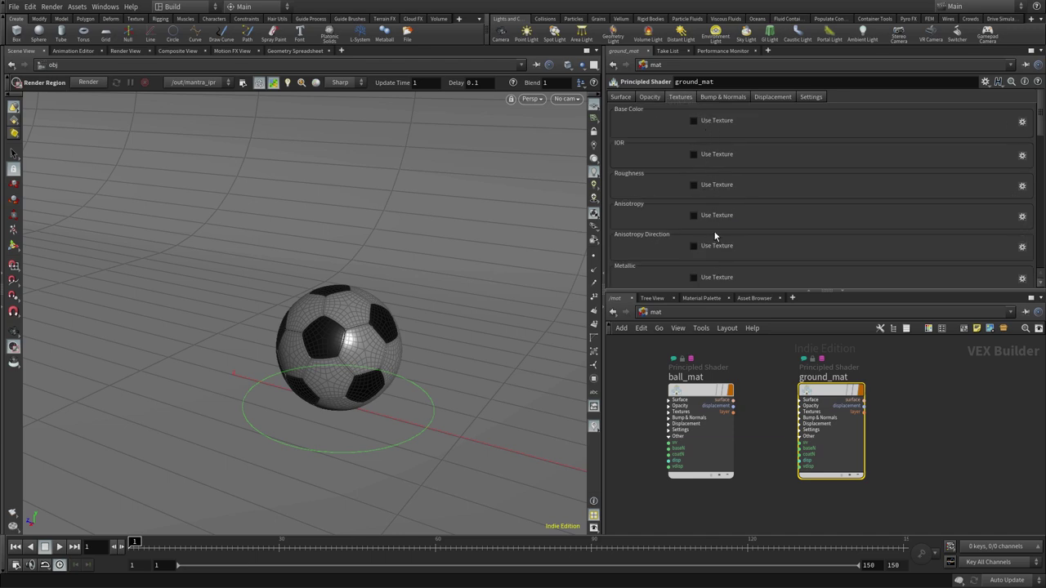
left_click(729, 97)
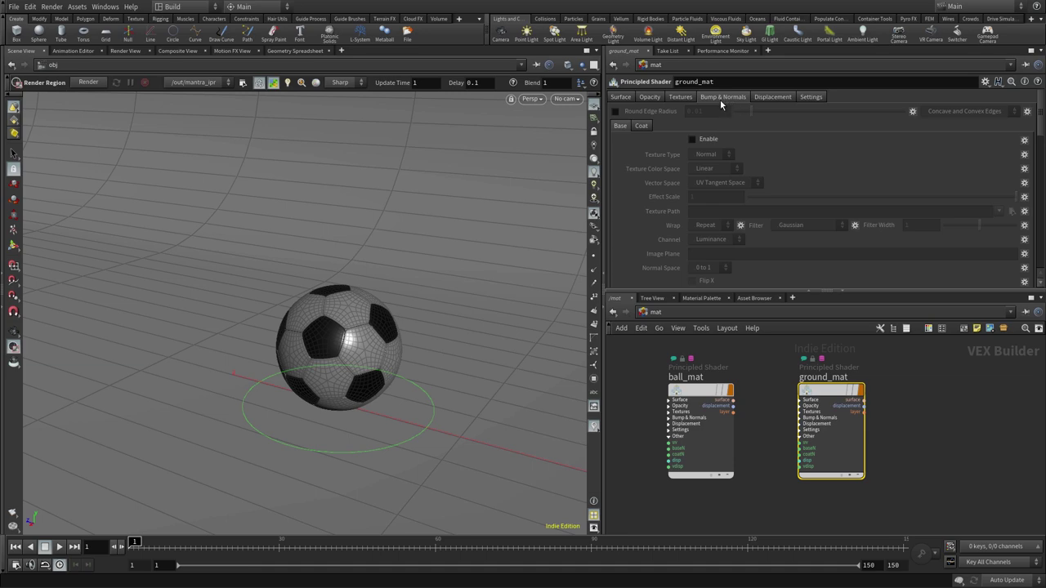
left_click(773, 96)
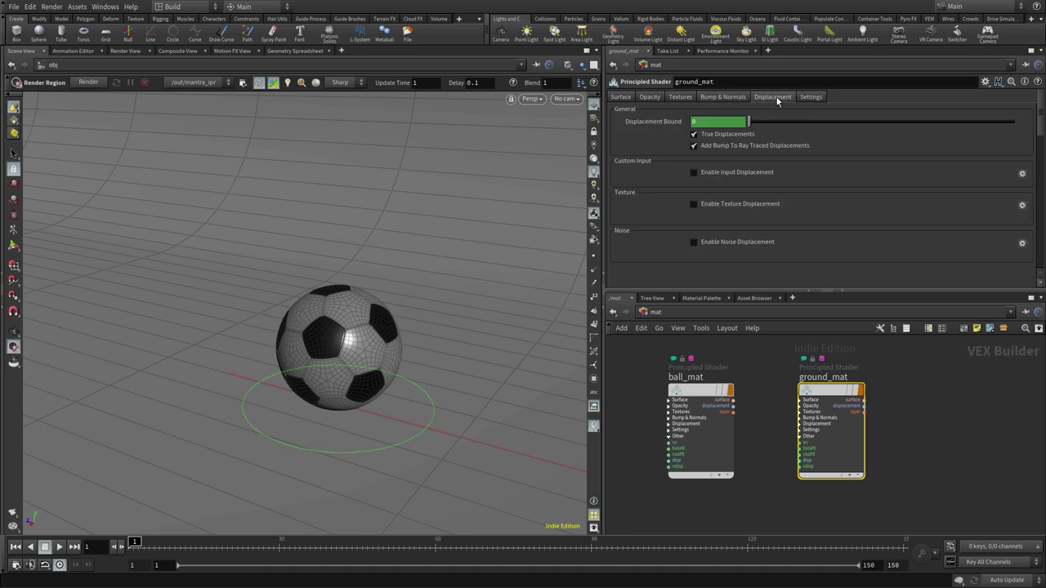
left_click(623, 98)
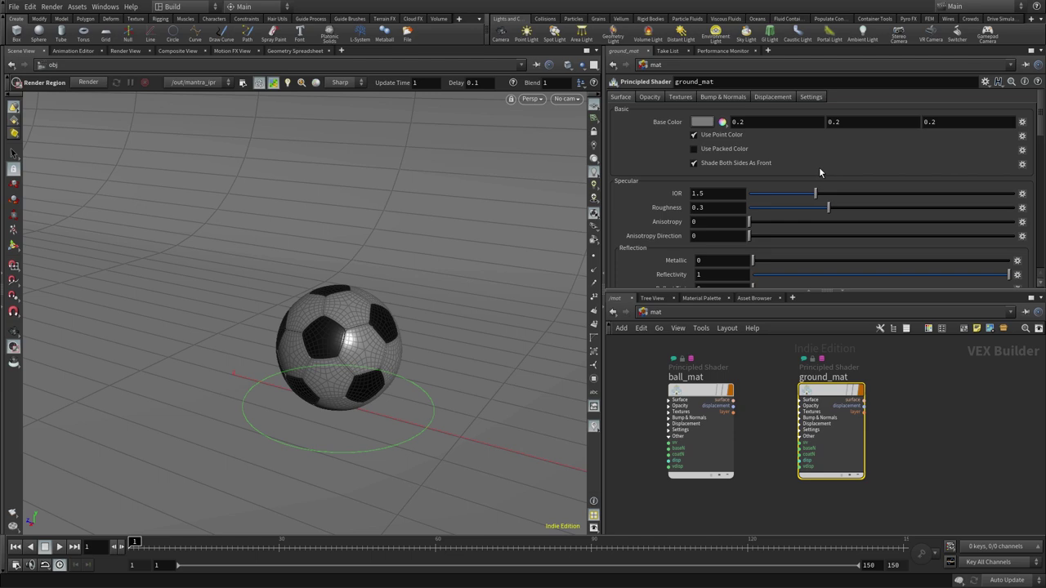
key("alt+Tab")
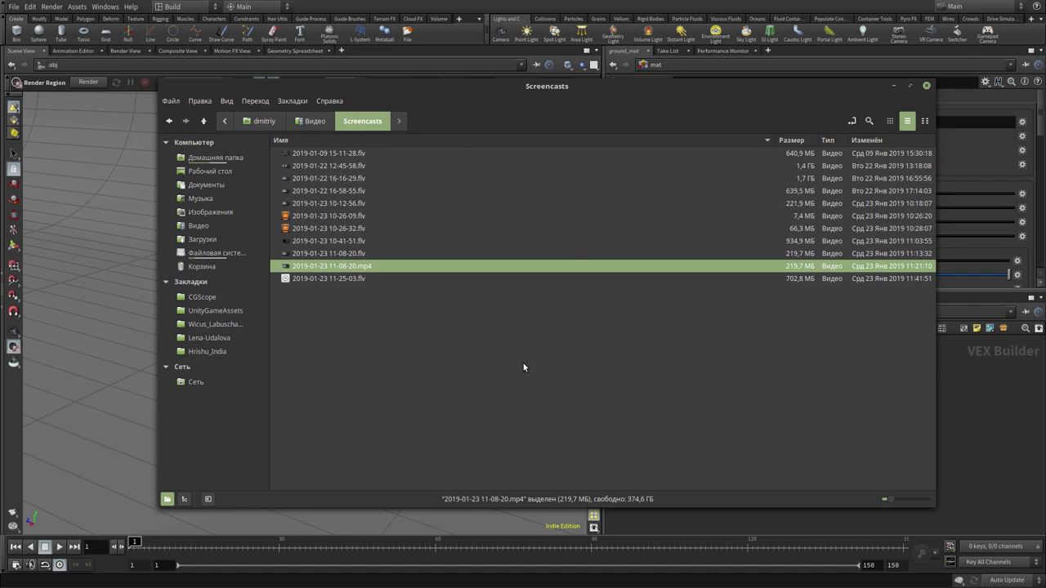
Step: In split-pane Nemo browse CGScope > Houdini > YouTube-Lessons > 004 > tex, then reselect ground_mat in Houdini
left_click(443, 364)
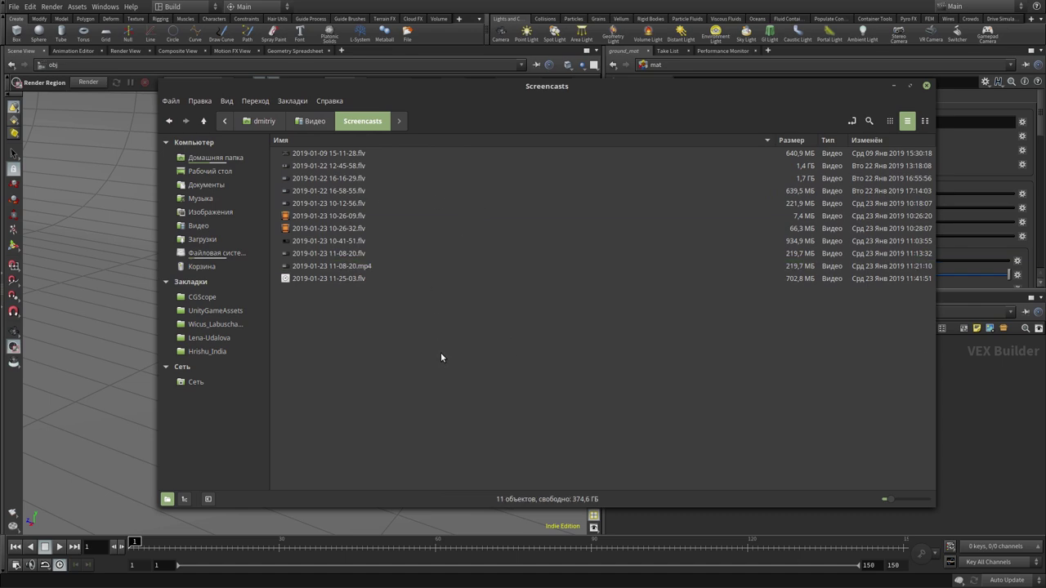
key("F3")
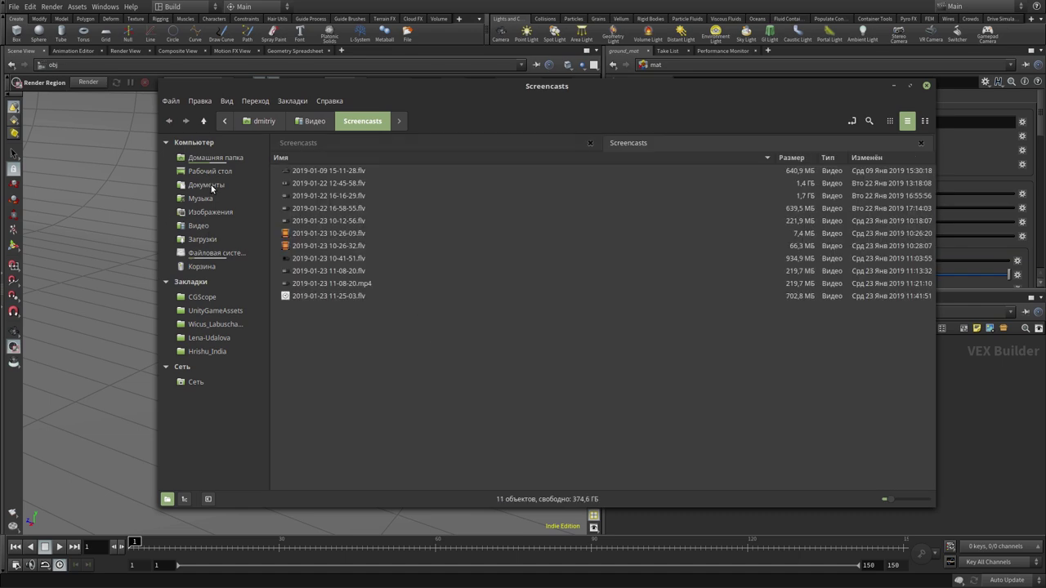
left_click(209, 302)
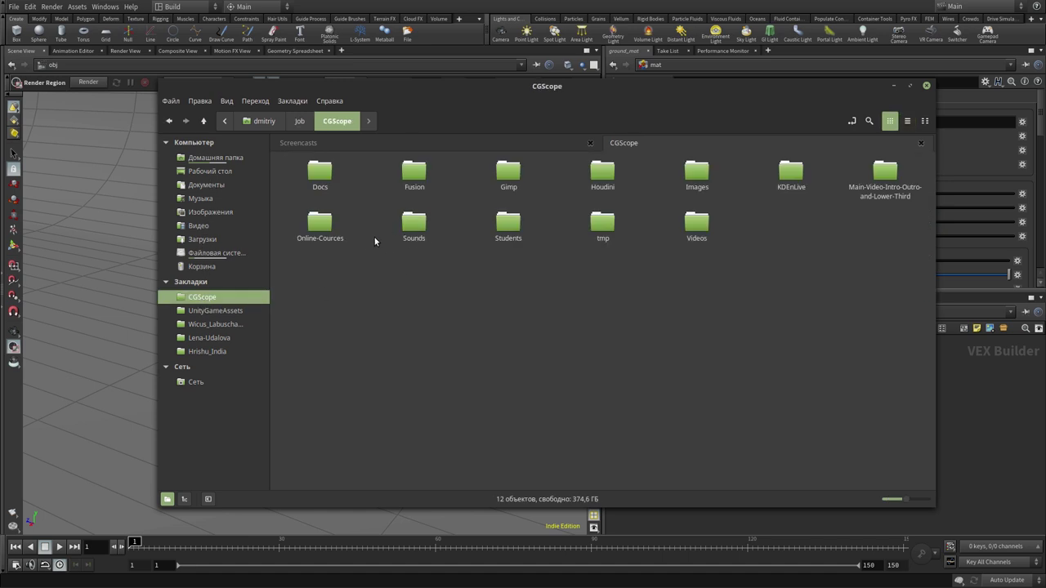
double_click(605, 173)
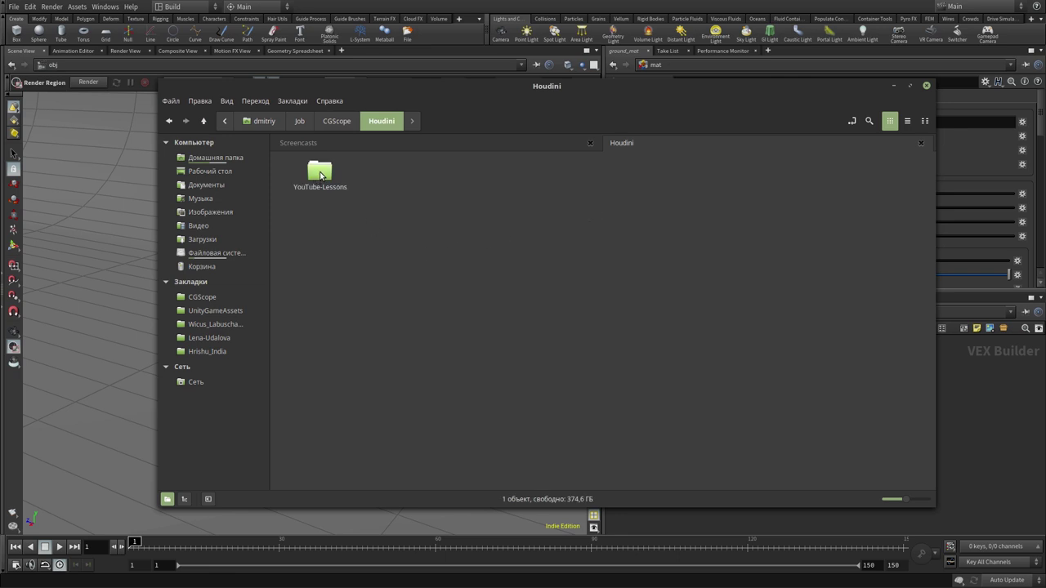
double_click(319, 171)
double_click(320, 170)
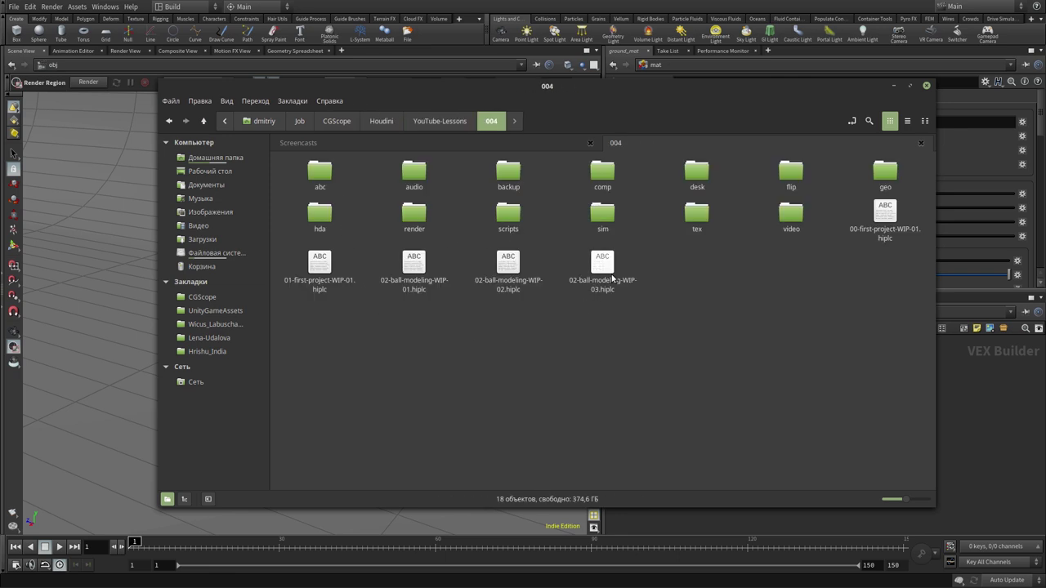
double_click(697, 216)
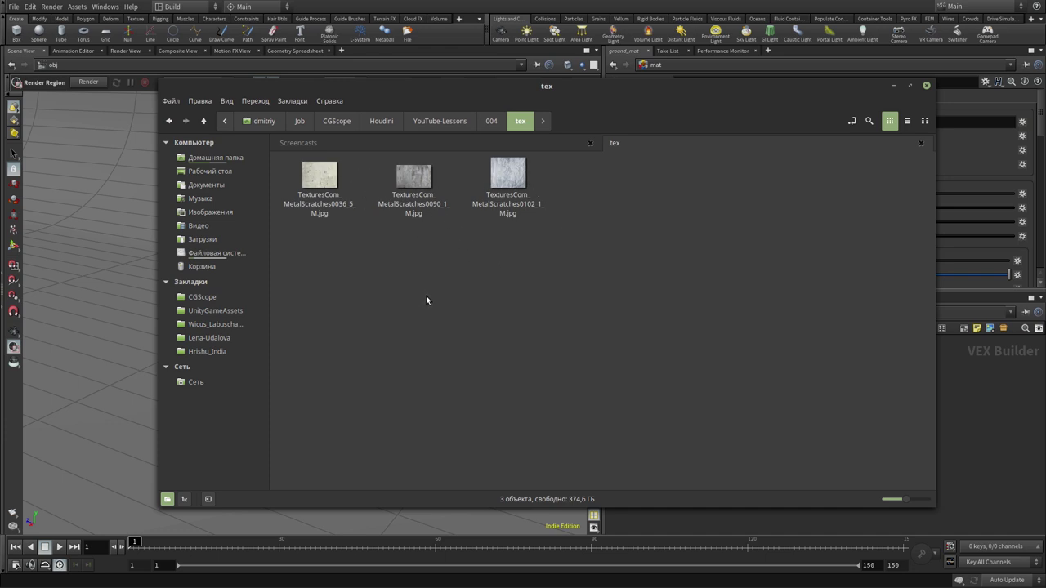
left_click(969, 378)
left_click(808, 404)
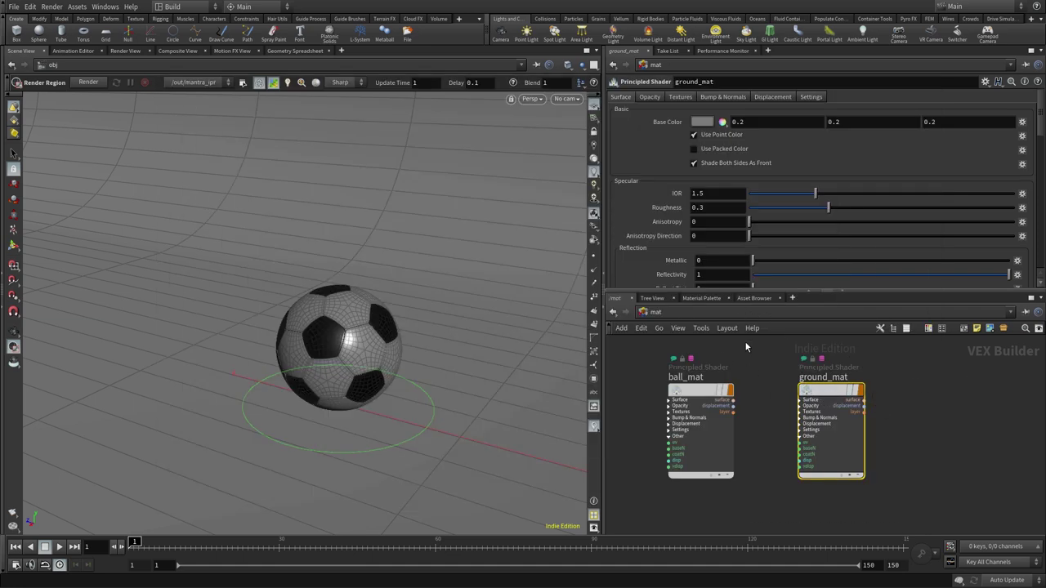
Step: Enable ground_mat's Base Color texture and load $HIP/tex/TexturesCom_MetalScratches0090_1_M.jpg
mouse_move(830, 401)
left_click_drag(828, 398, 831, 398)
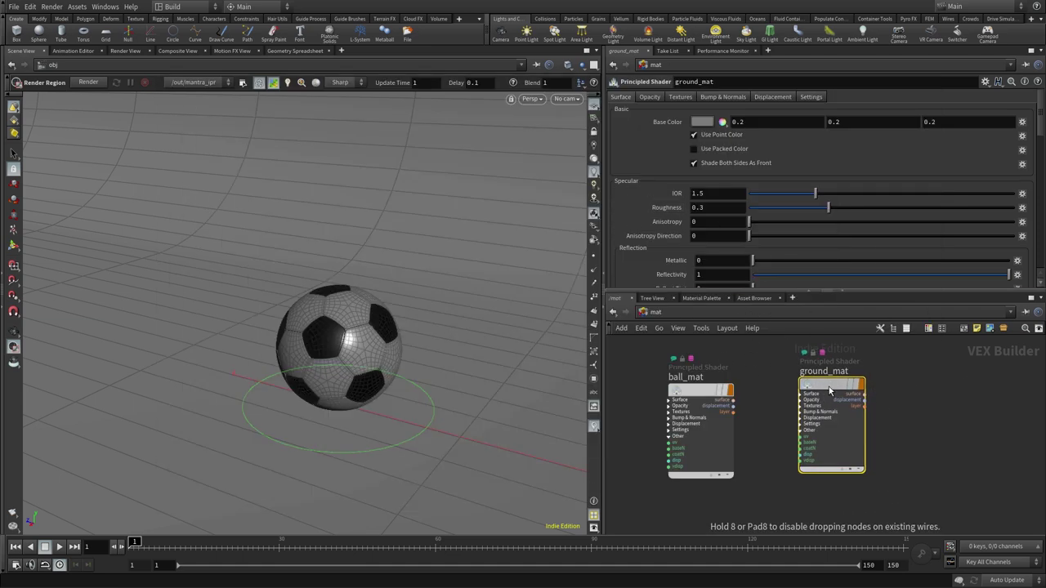
left_click(677, 97)
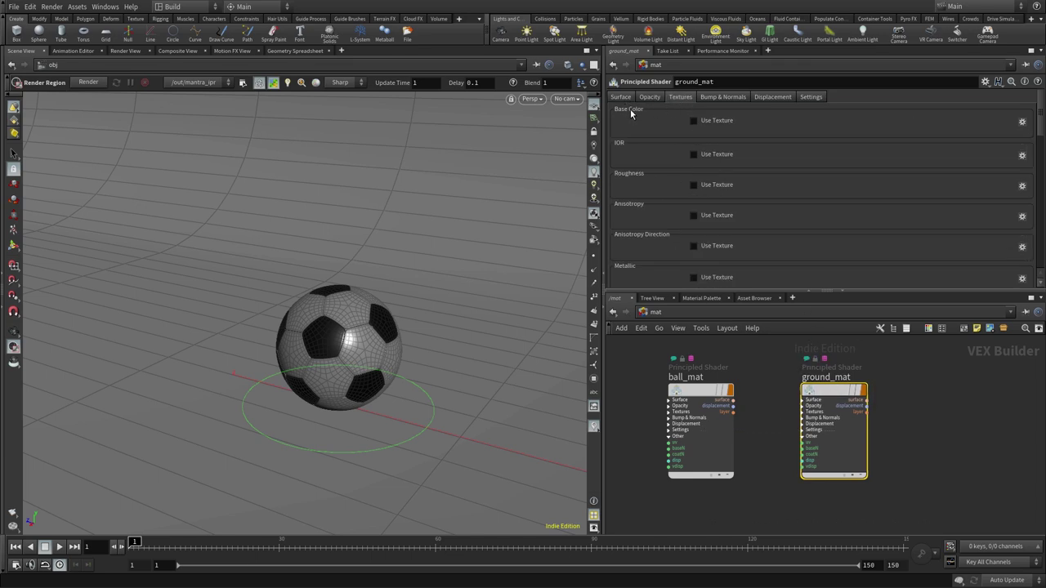
left_click(694, 121)
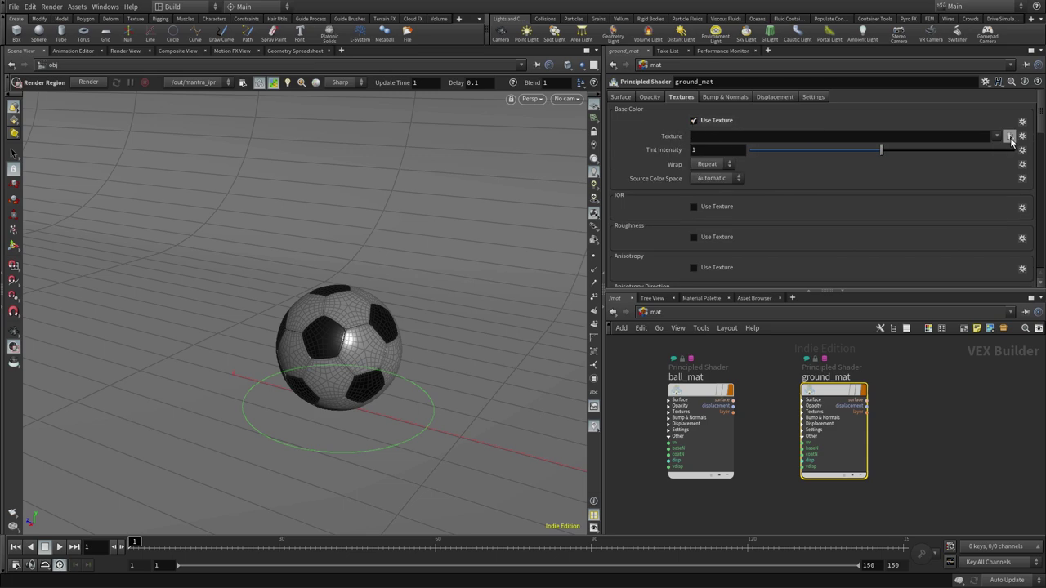
left_click(1011, 139)
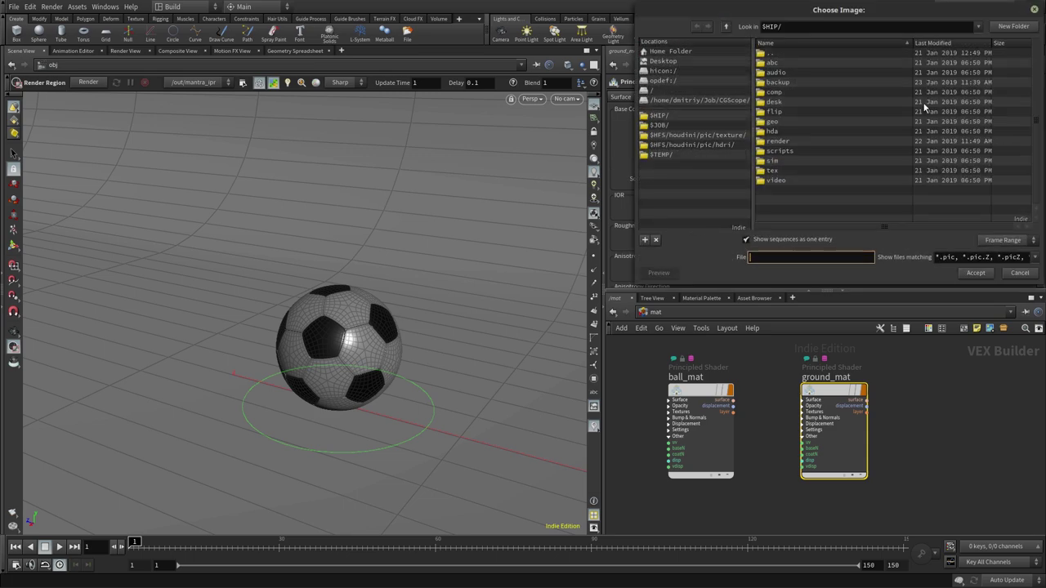
left_click_drag(883, 9, 741, 80)
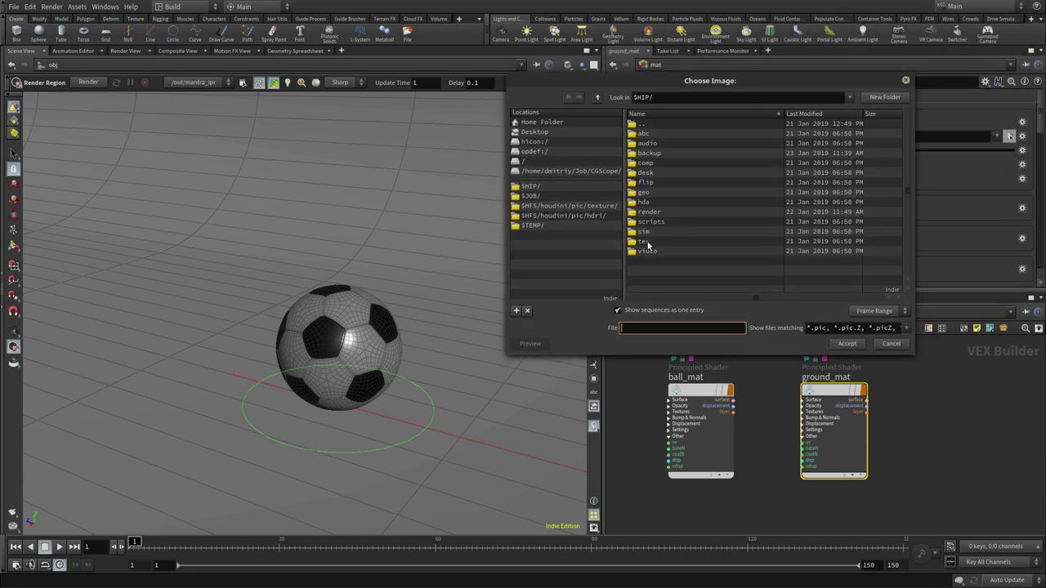
left_click(644, 243)
double_click(643, 243)
left_click(705, 143)
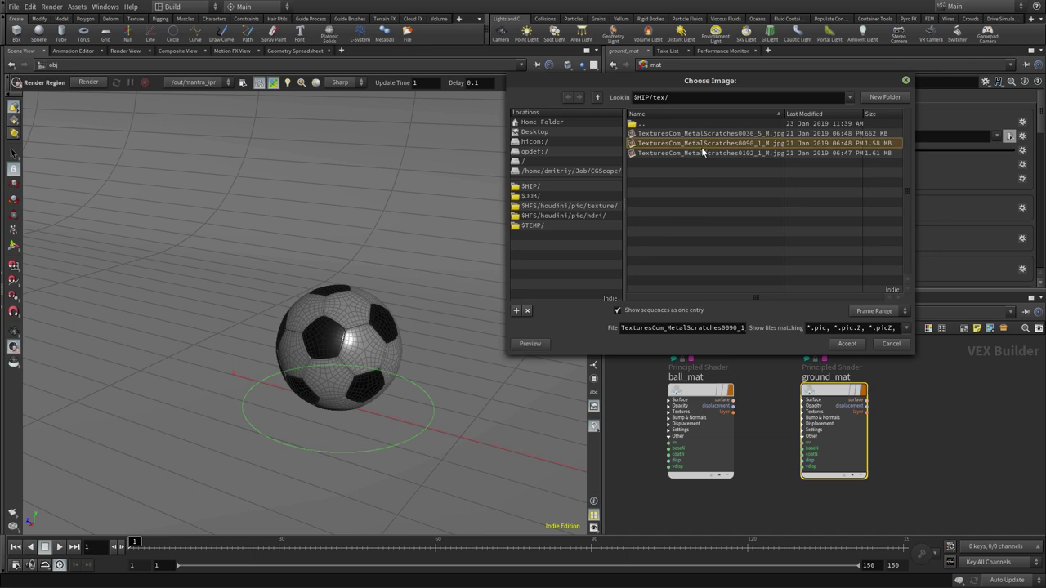
left_click(848, 345)
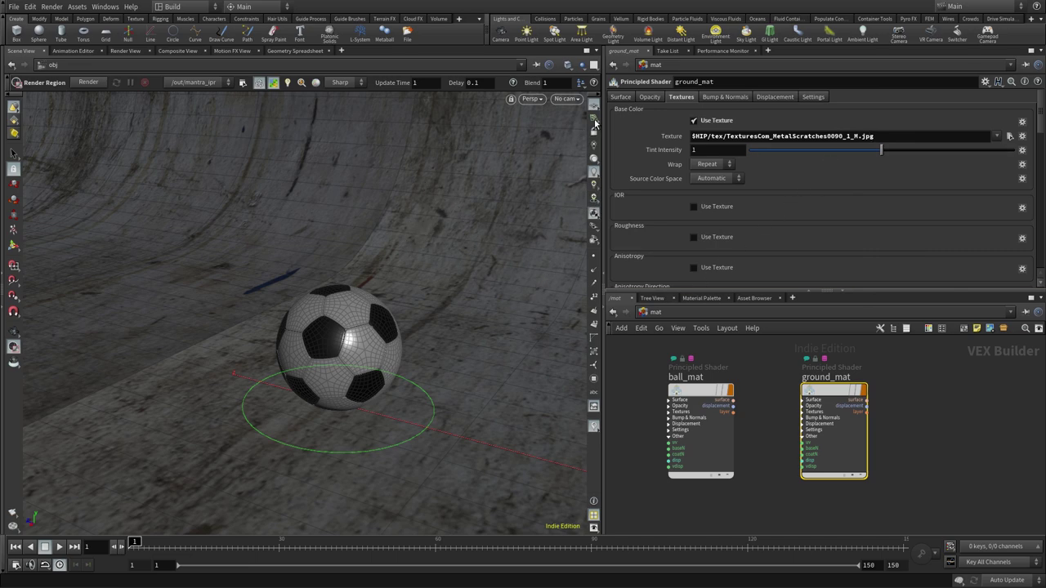
Step: Toggle the viewport texture display to compare the plain and scratched-metal floor, ending textured
left_click(593, 214)
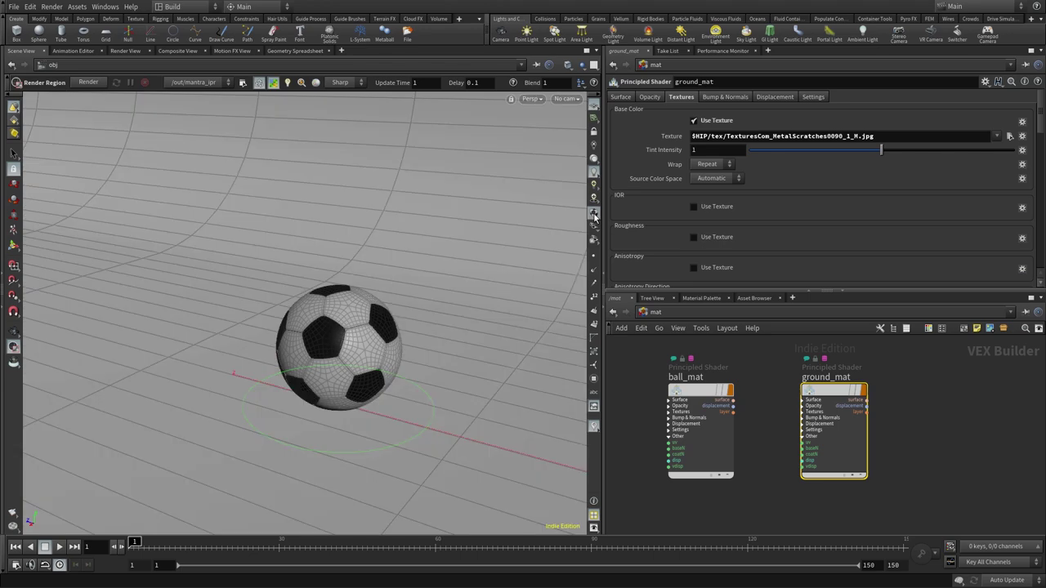
left_click(593, 215)
left_click(594, 216)
left_click(594, 217)
left_click(593, 215)
left_click(594, 215)
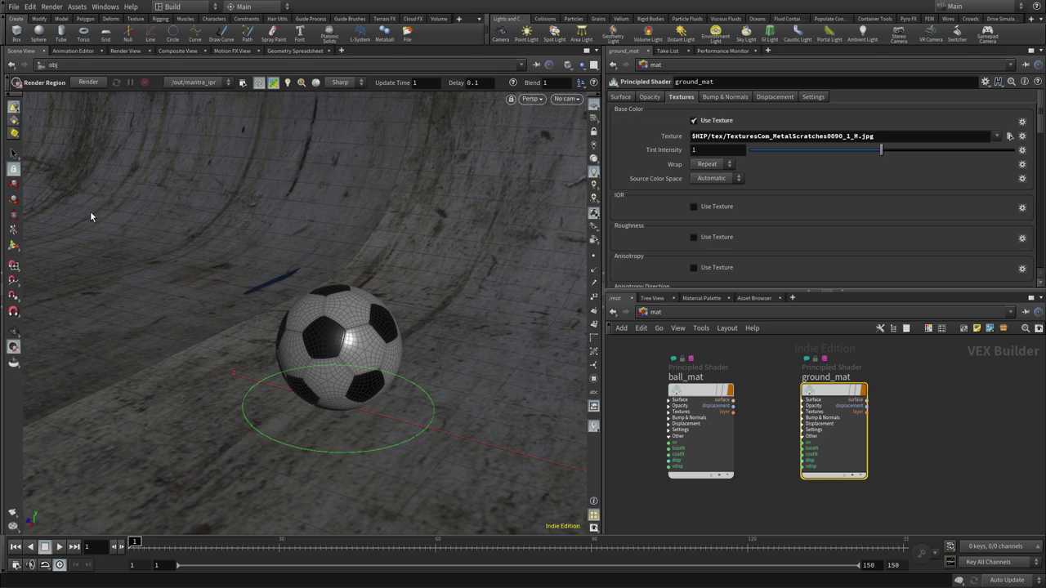
Step: Look through cam1 at frame 60 and drag a Render Region preview around the ball
left_click(575, 100)
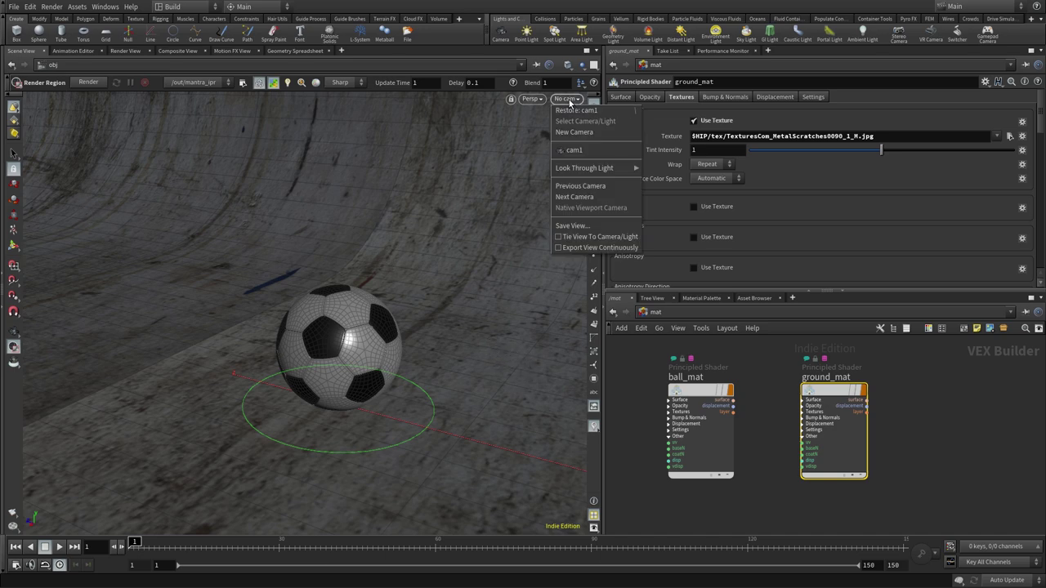
left_click(573, 151)
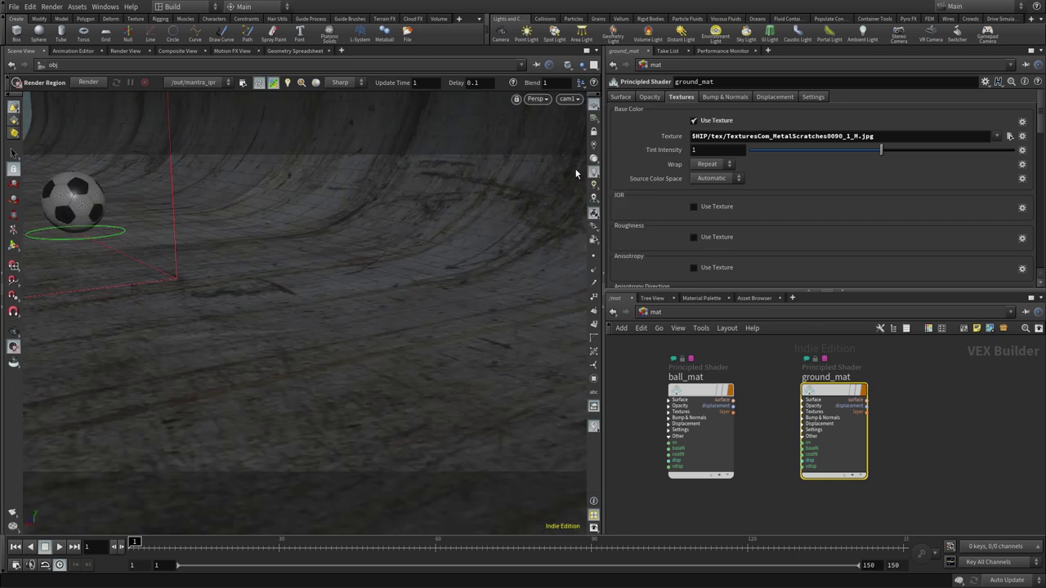
left_click(900, 543)
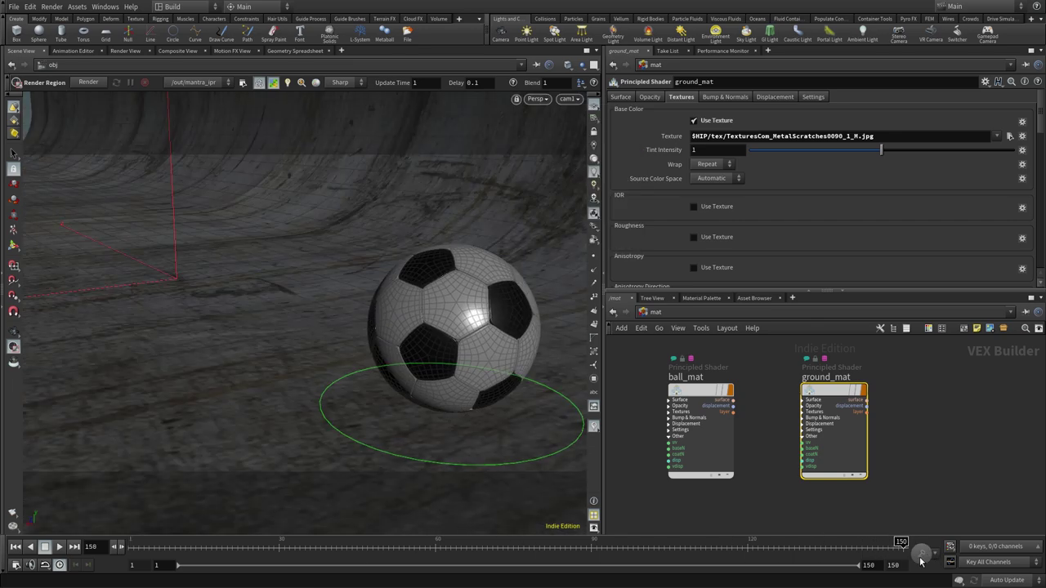
mouse_move(900, 542)
left_mouse_down()
mouse_move(475, 575)
mouse_move(481, 582)
left_mouse_up()
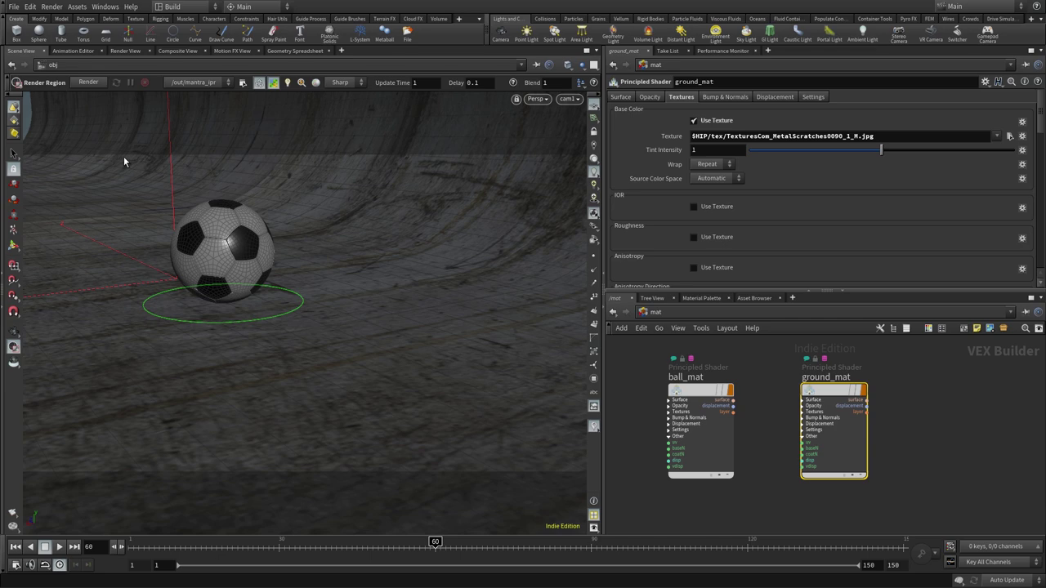
mouse_move(123, 156)
left_mouse_down()
mouse_move(433, 372)
mouse_move(423, 410)
left_mouse_up()
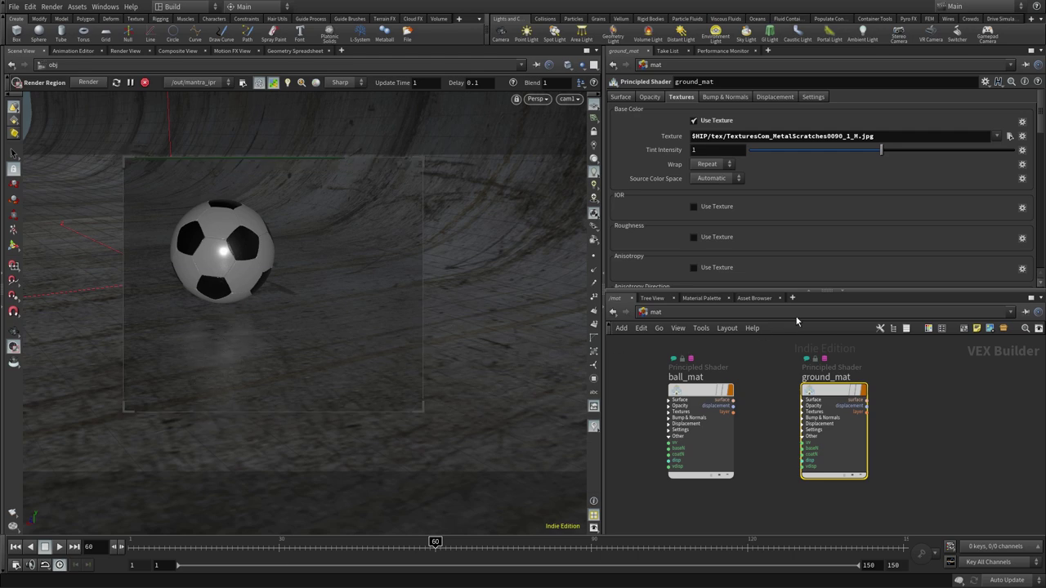
Step: Set ground_mat's Surface Roughness to 0.4
left_click(622, 97)
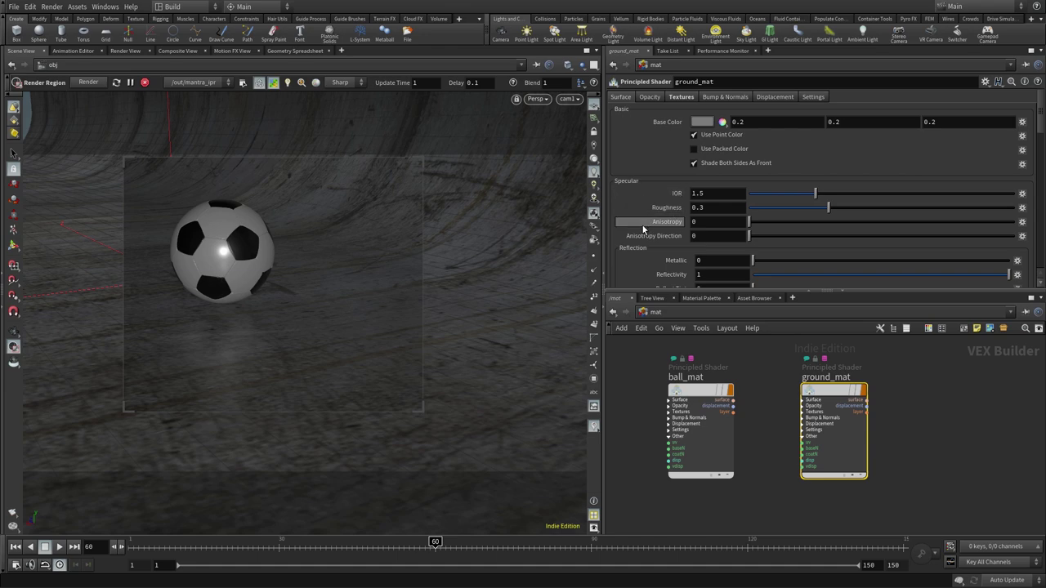
left_click(716, 209)
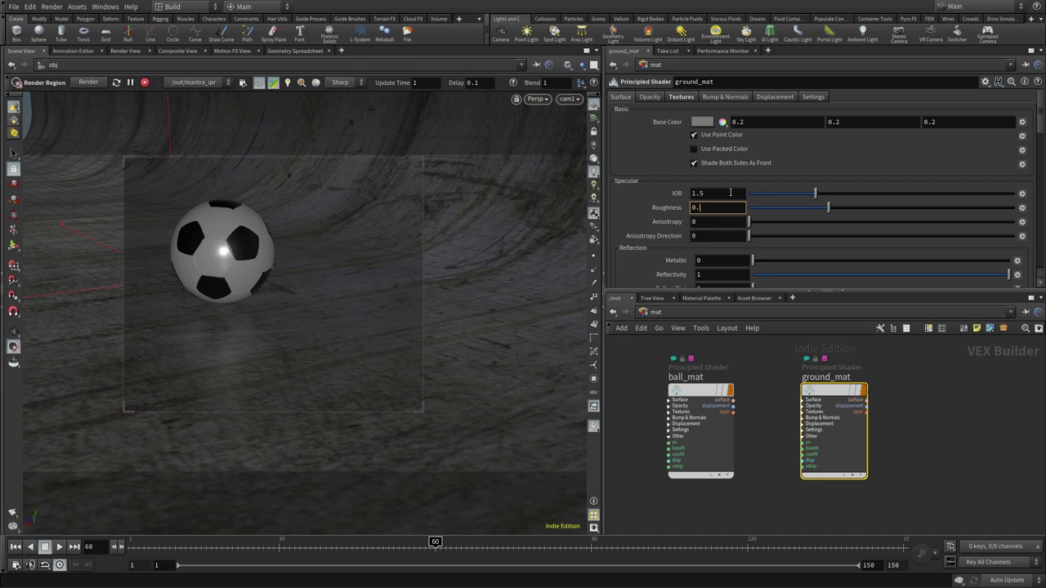
type("0.4")
key("Return")
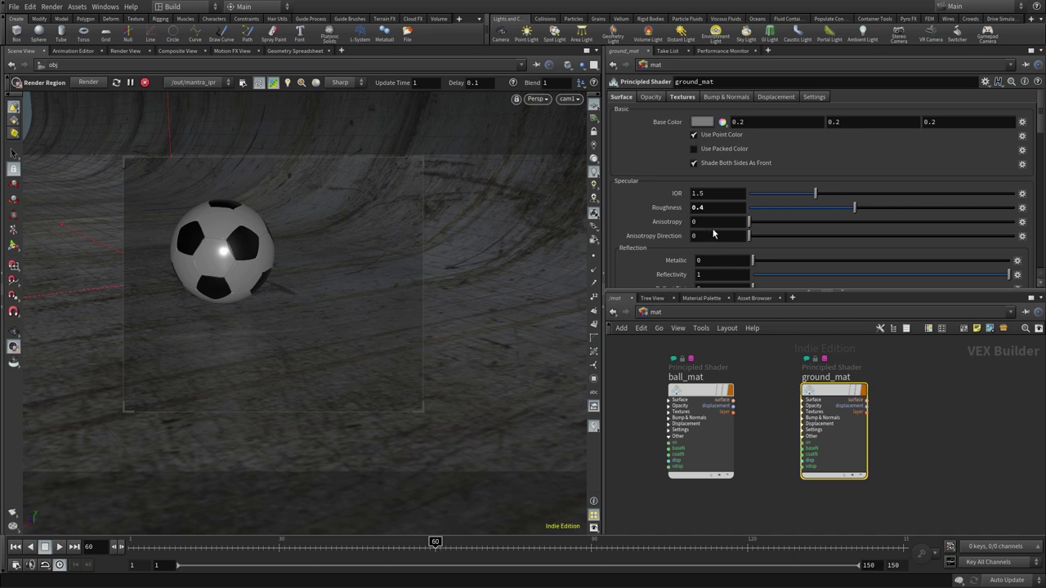
left_click(732, 98)
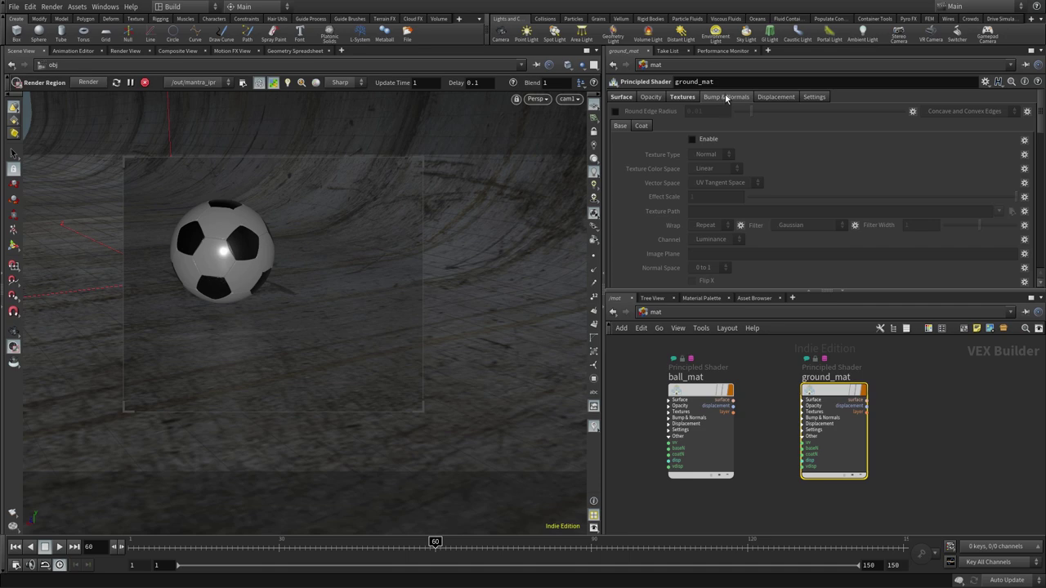
Step: Enable Bump & Normals with Texture Type Bump using TexturesCom_MetalScratches0090_1_M.jpg
left_click(702, 140)
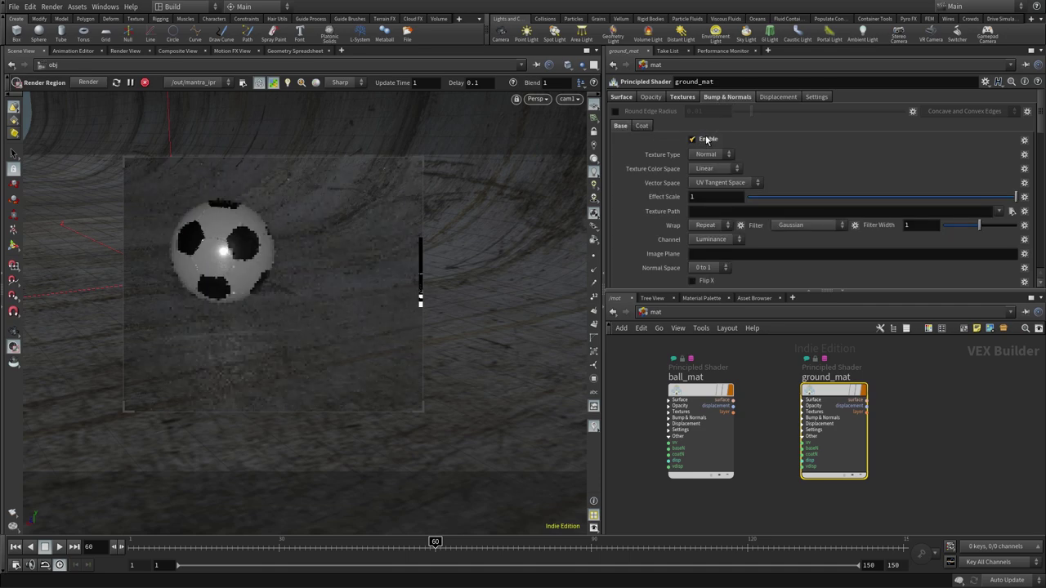
left_click(711, 155)
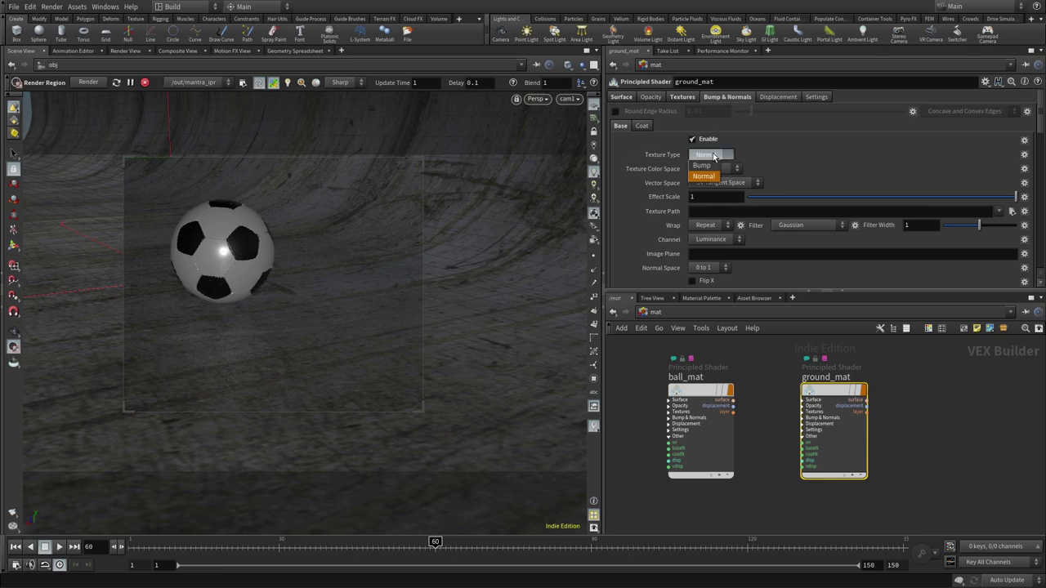
left_click(713, 167)
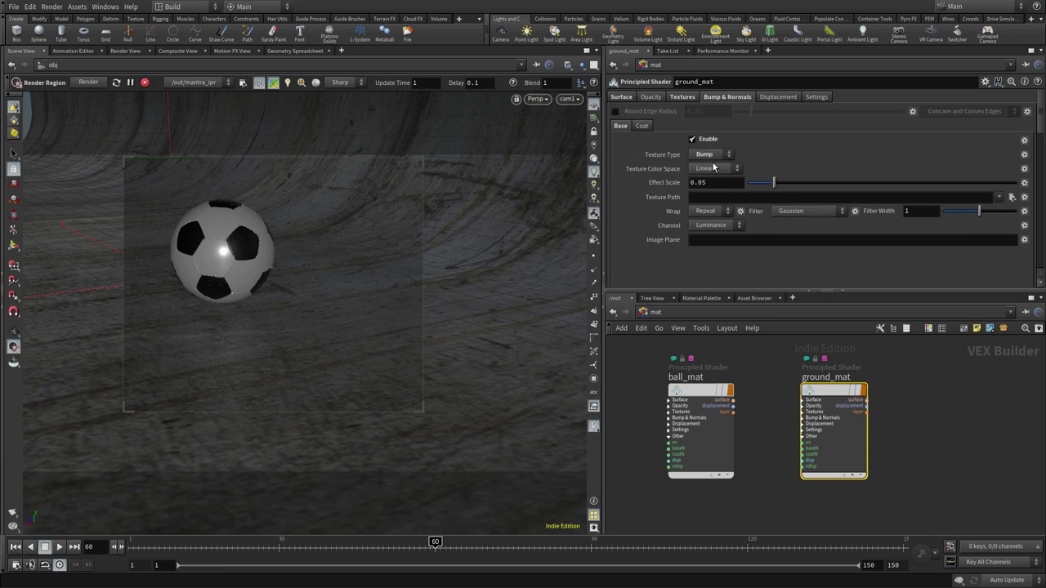
left_click(1011, 198)
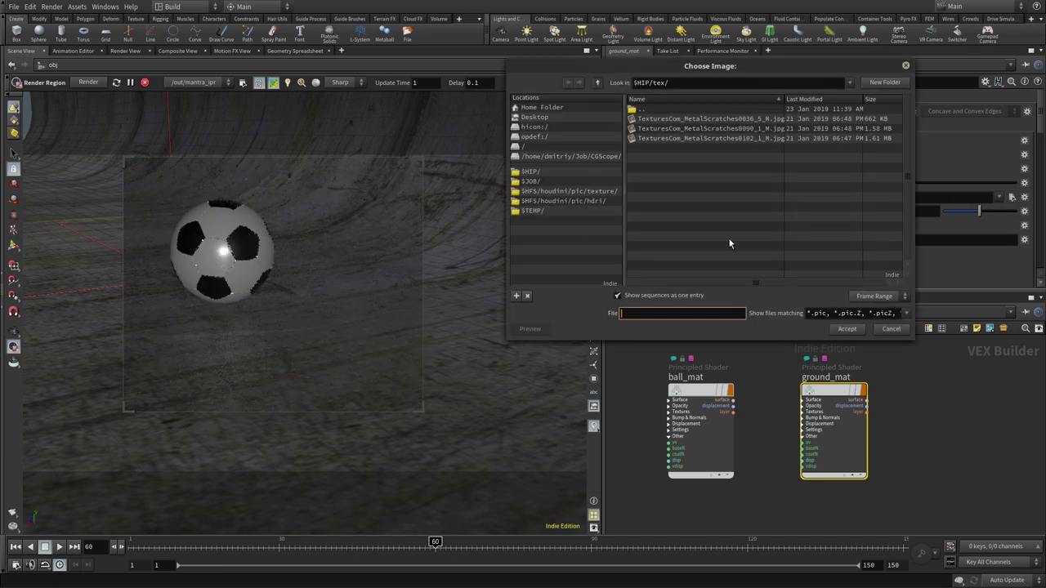
left_click(711, 129)
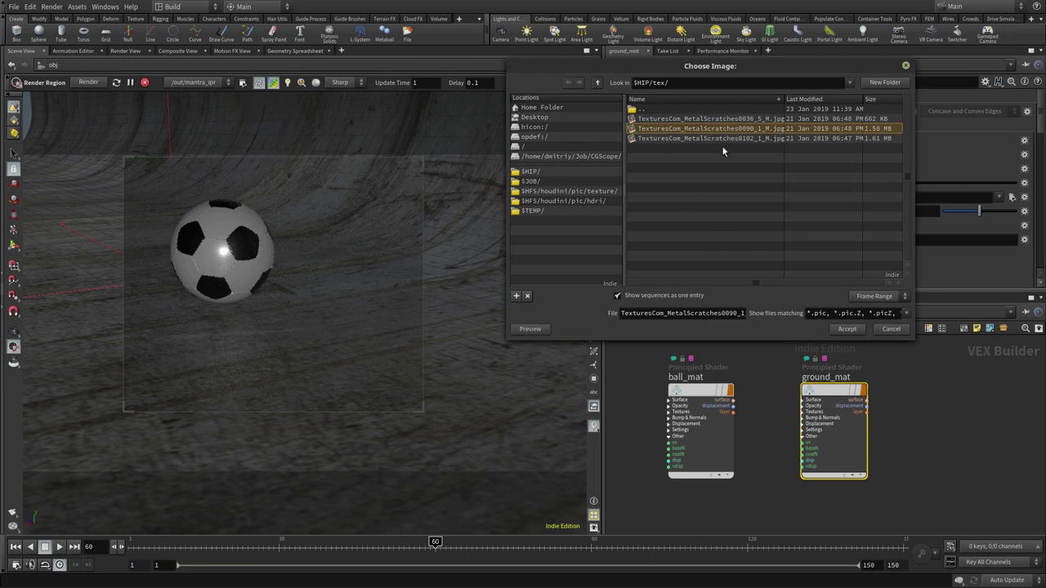
left_click(847, 330)
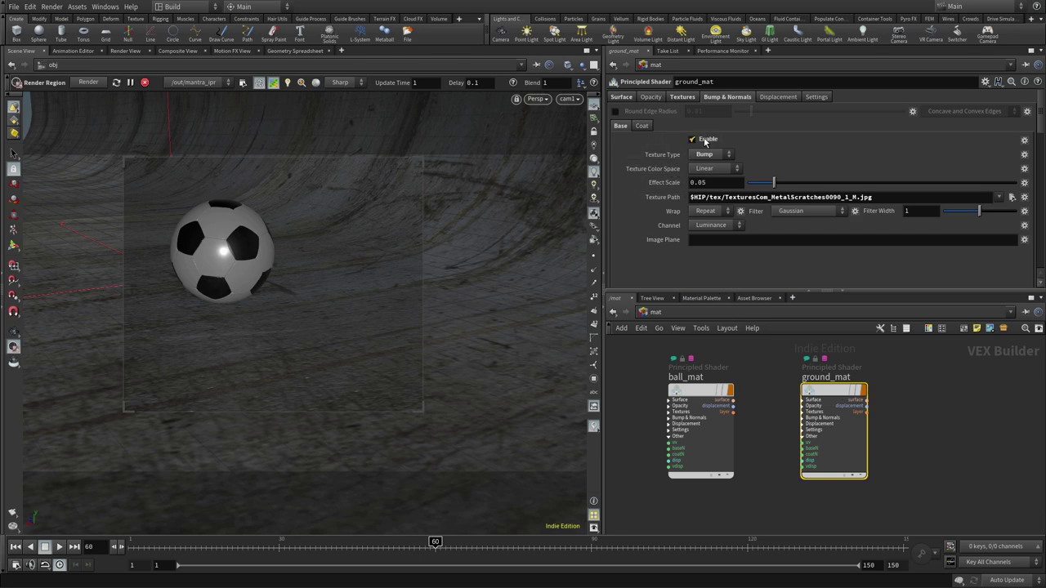
Step: Return ground_mat's Roughness to 0.3, close the render region, and select ball_mat
left_click(628, 100)
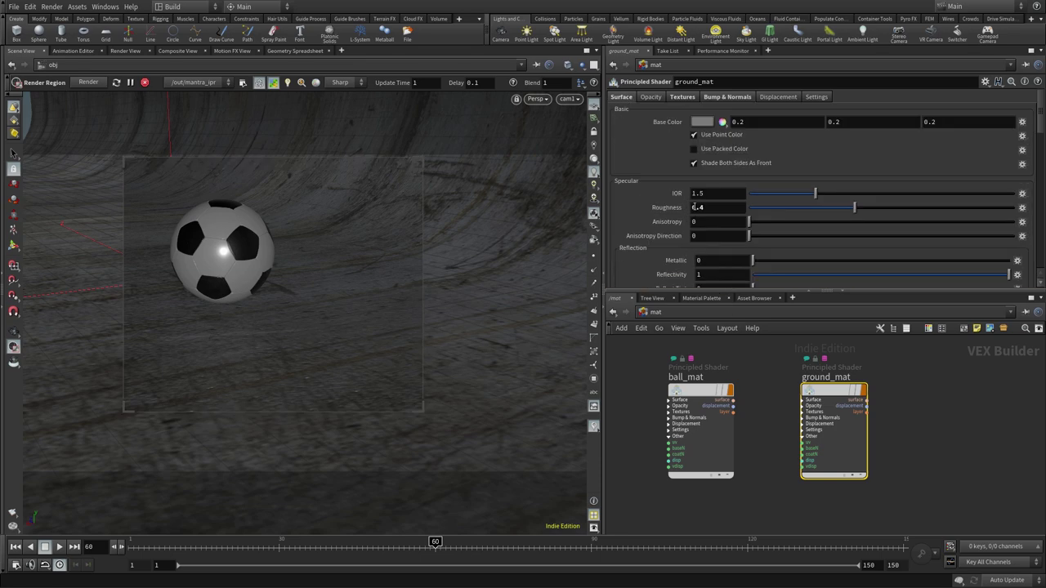
left_click(711, 205)
type("3")
key("Return")
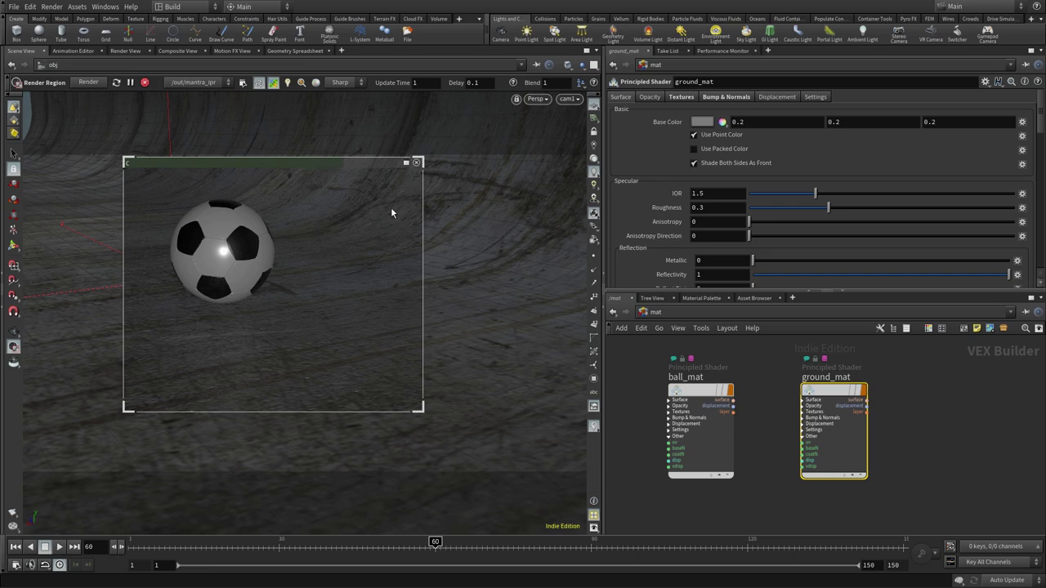
left_click(415, 161)
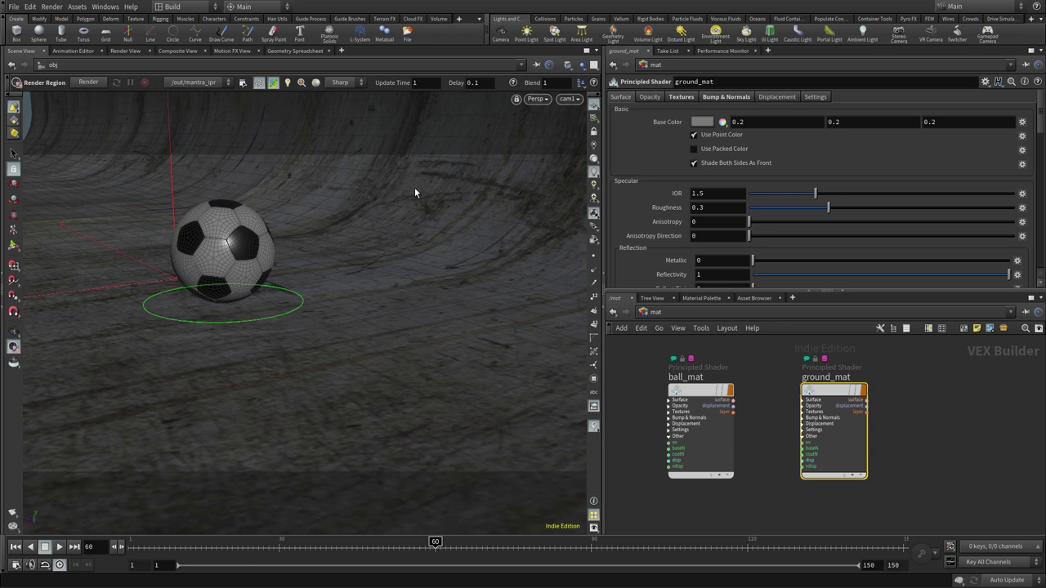
left_click(707, 392)
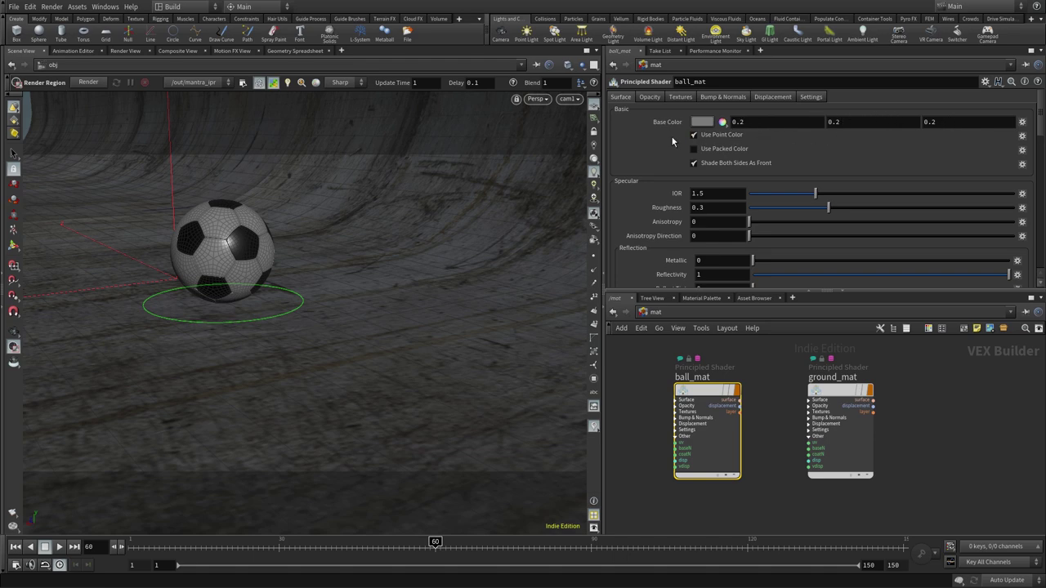
Step: Change ball_mat's Base Color from 0.2 grey to light grey 0.75, 0.75, 0.75
left_click(702, 123)
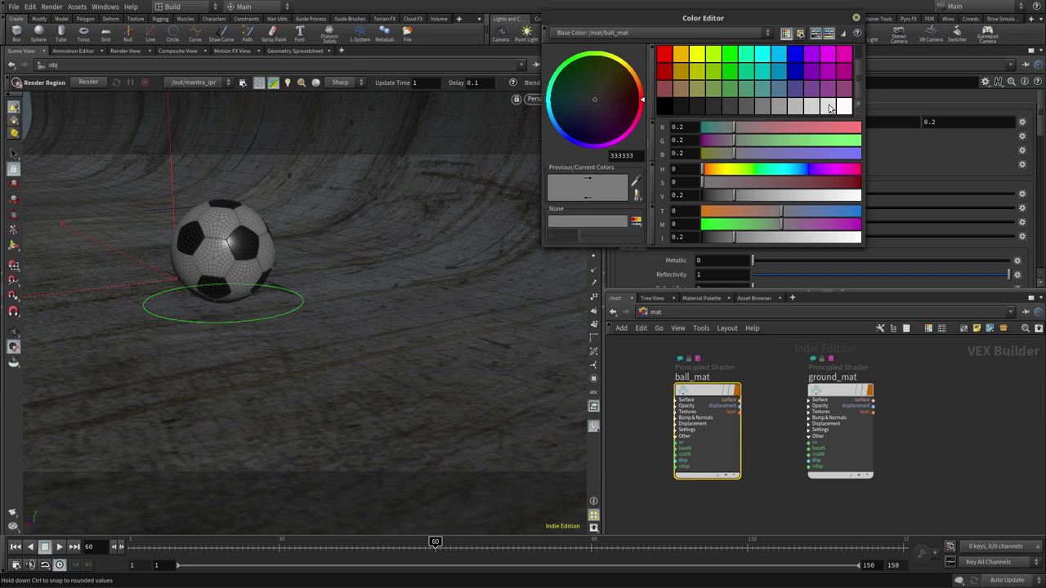
left_click(829, 108)
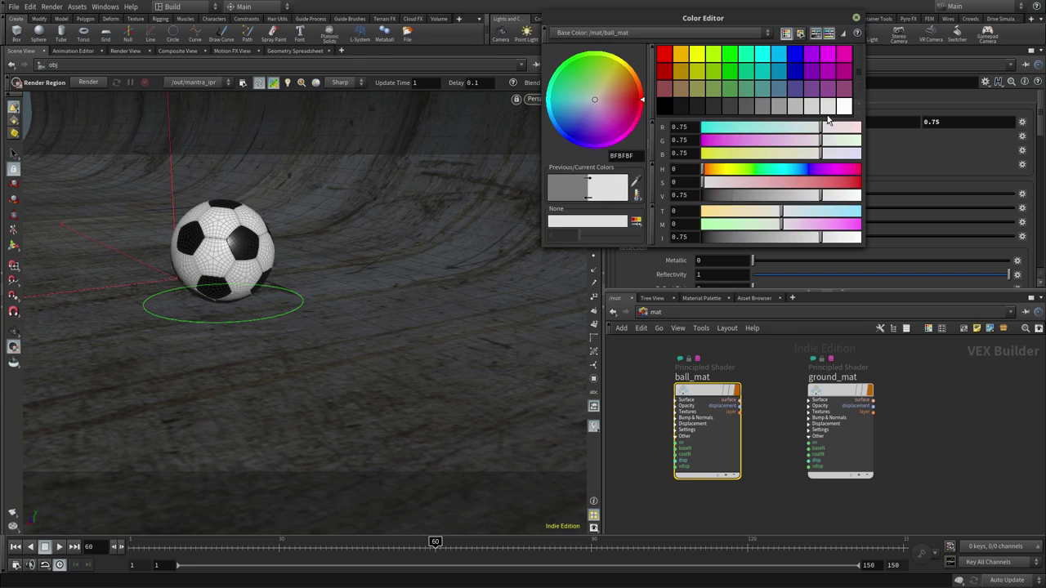
left_click(856, 17)
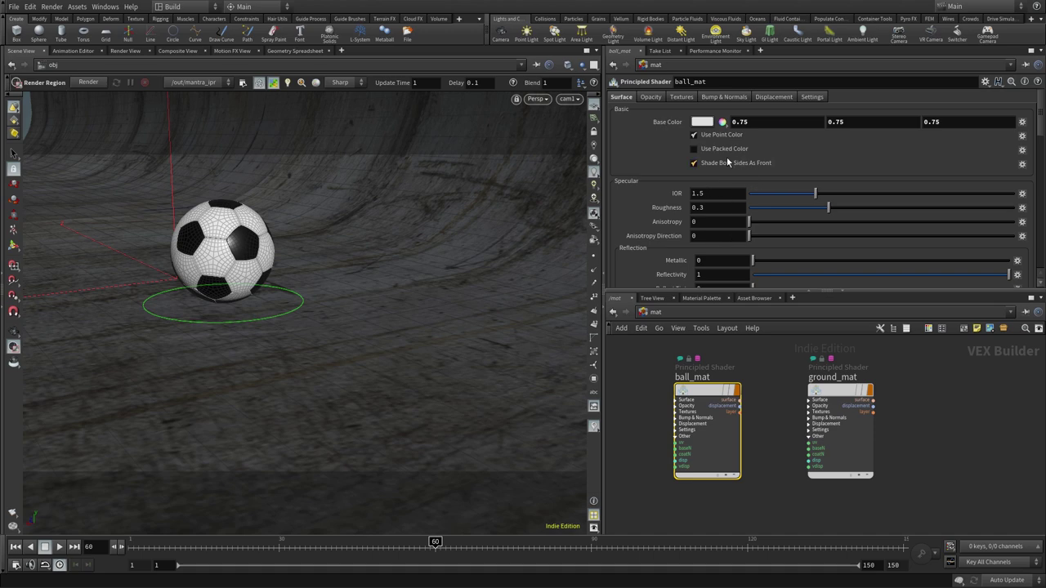
left_click(682, 97)
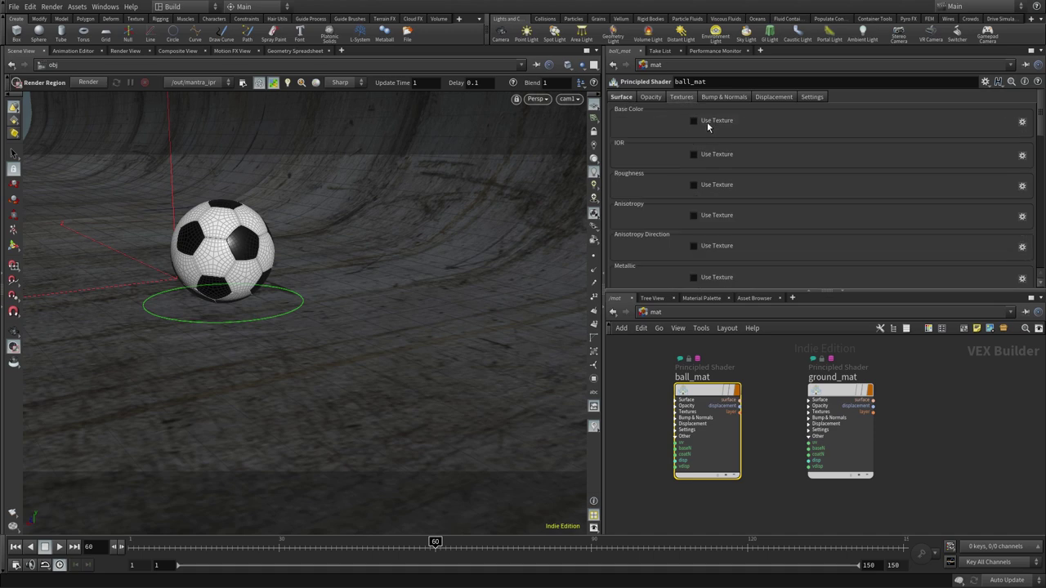
Step: Give ball_mat the TexturesCom_MetalScratches0036_5_M.jpg texture as its base colour
left_click(707, 123)
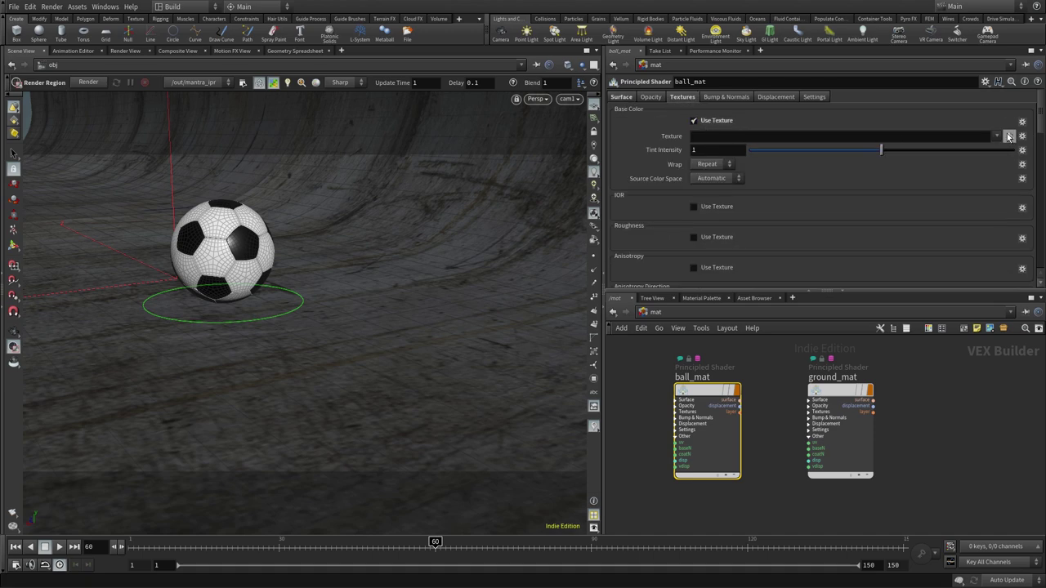
left_click(1009, 137)
left_click(686, 118)
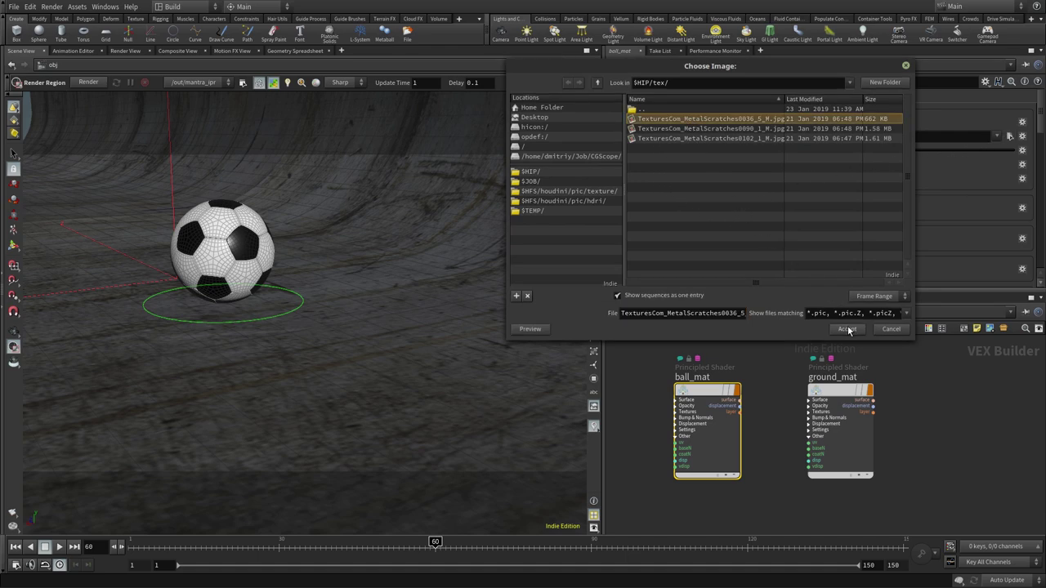
right_click(693, 166)
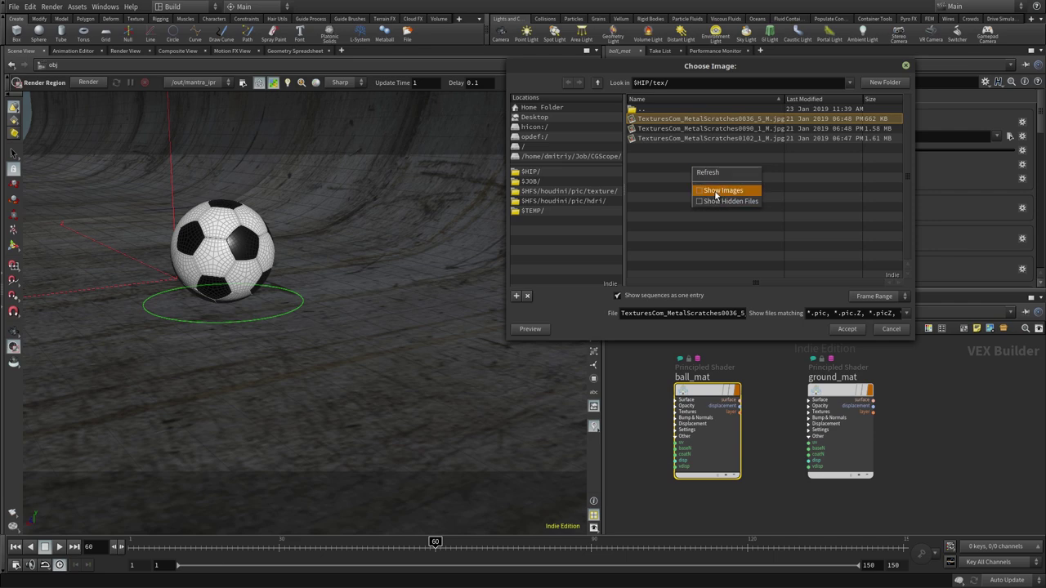
left_click(718, 195)
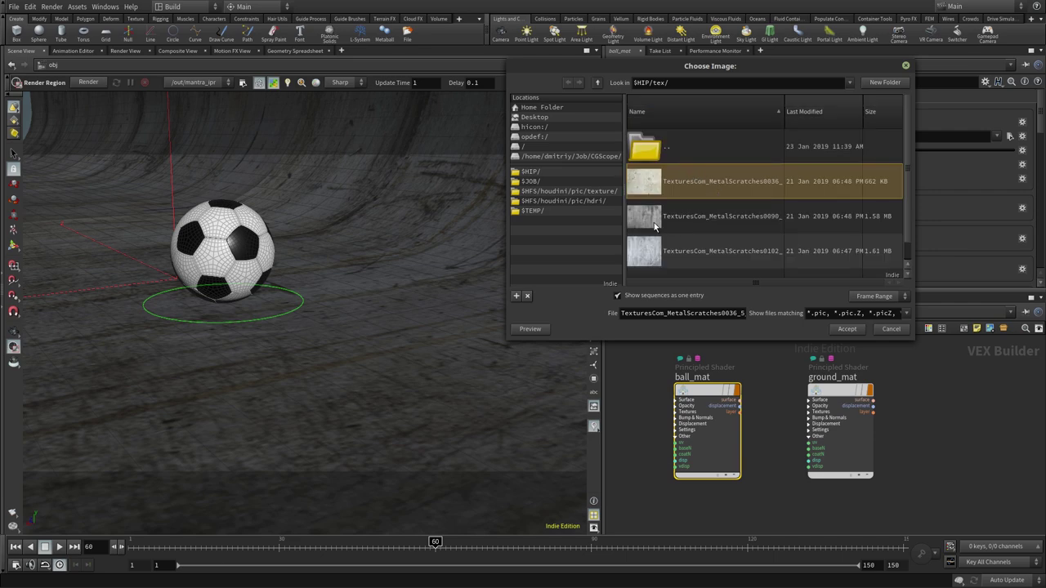
left_click(652, 219)
left_click(652, 253)
left_click(655, 186)
left_click(848, 331)
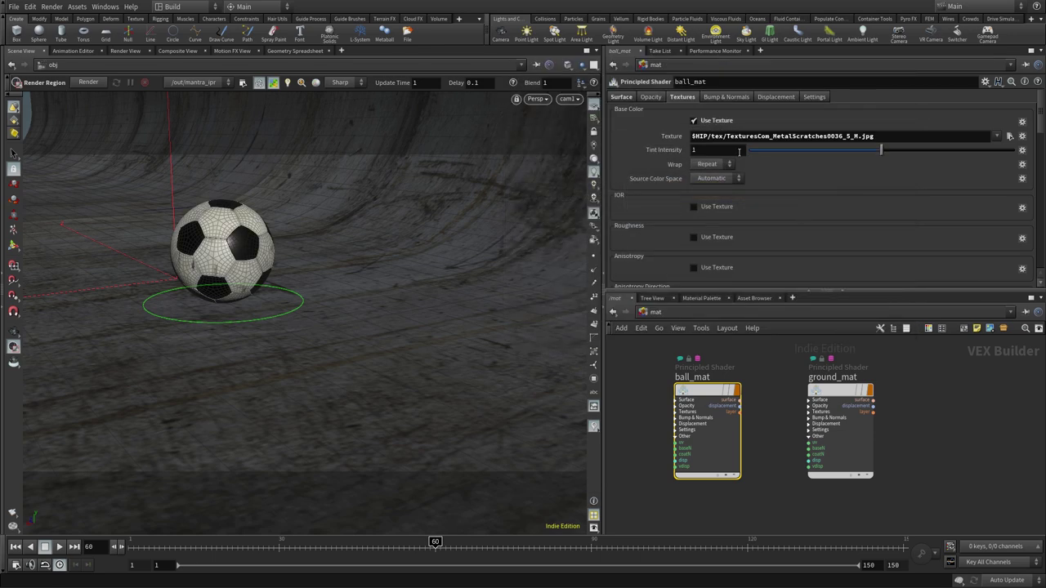
Step: Scrub to frame 150, deselect ball_mat and switch the viewport to Smooth Shaded
left_click_drag(435, 542, 901, 543)
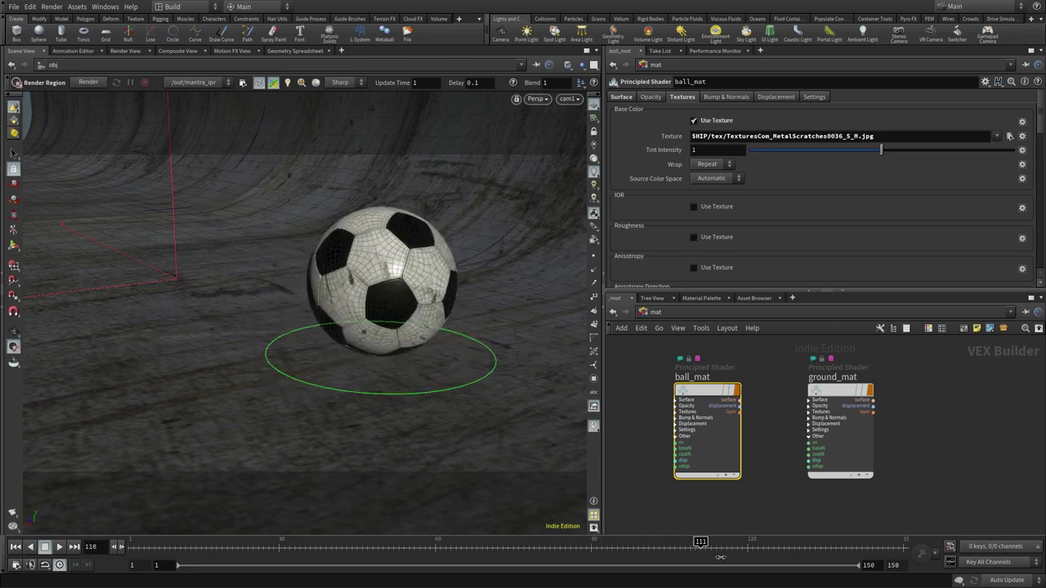
left_click(639, 402)
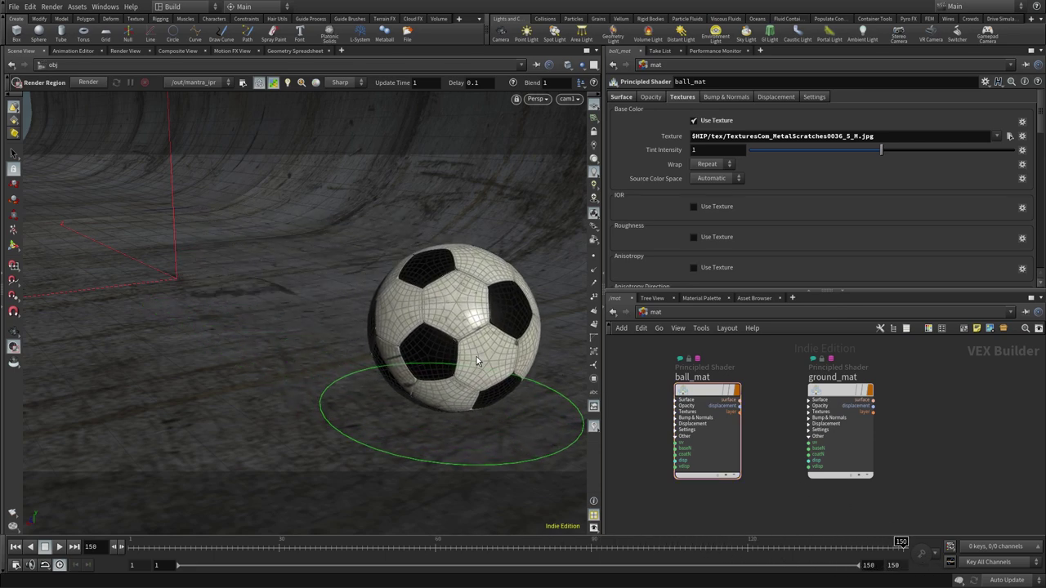
left_click(568, 64)
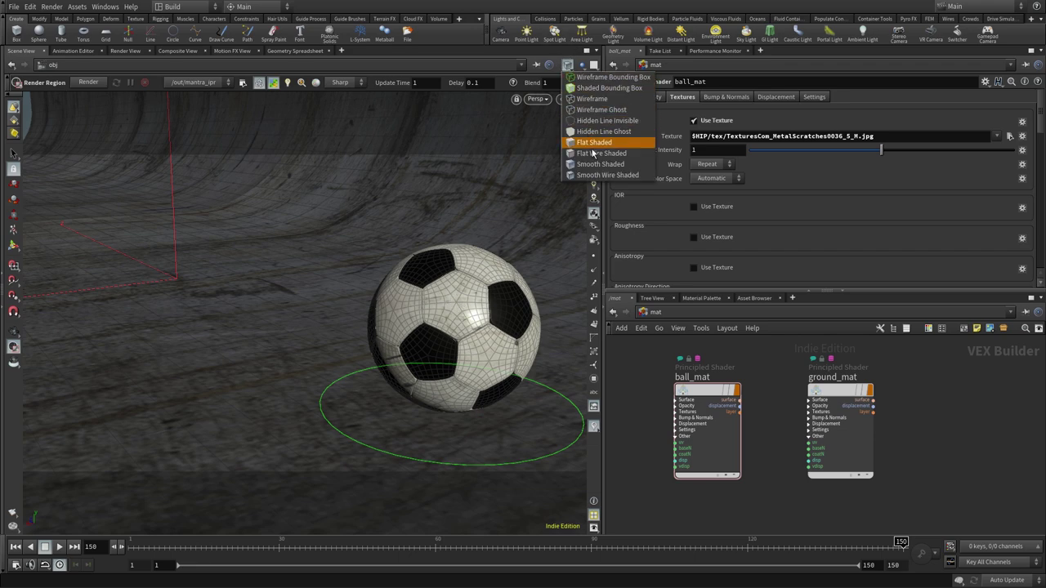
left_click(595, 164)
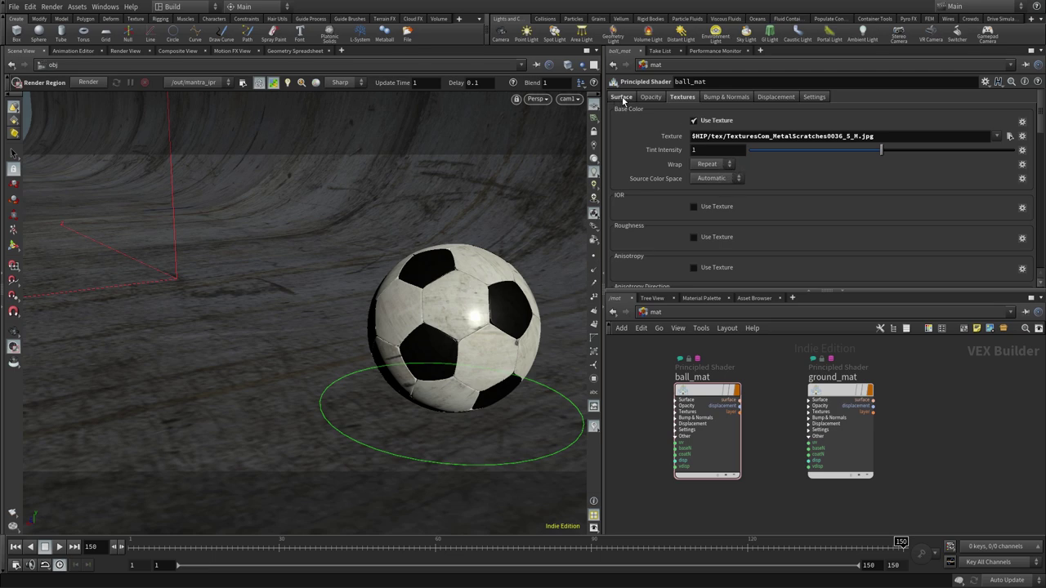
Step: Show ball_mat's Surface parameters and drag a live render region around the soccer ball
left_click(621, 98)
left_click(15, 169)
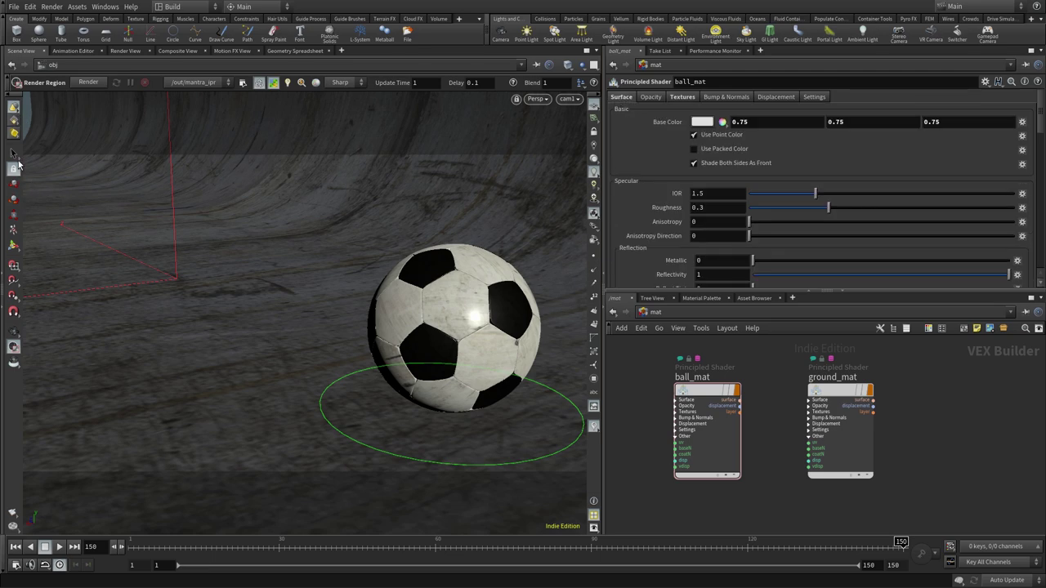
left_click_drag(302, 196, 567, 479)
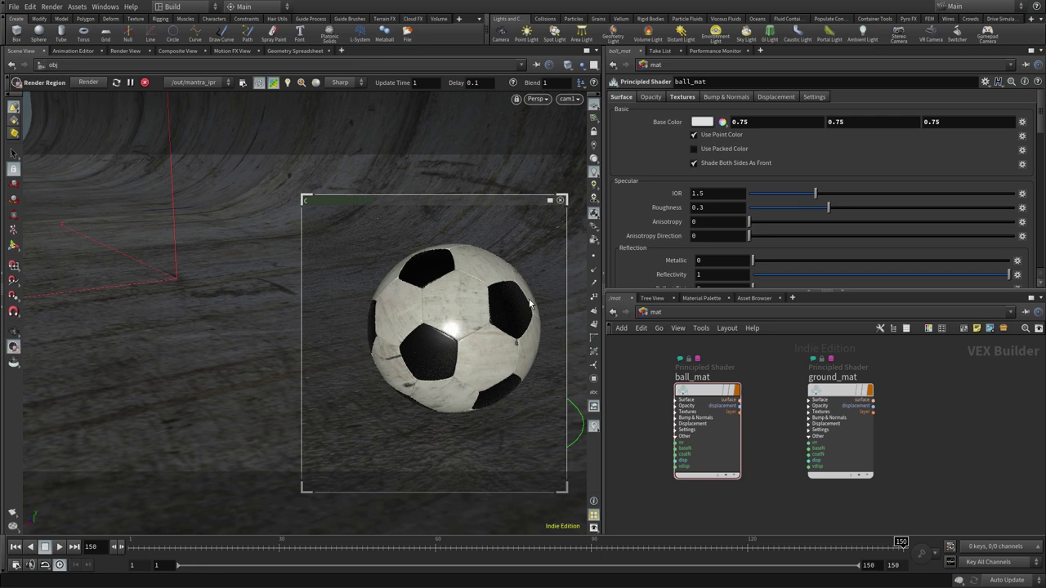
Step: Set ball_mat's Roughness to 0.5 and Metallic to 0.1
left_click(717, 208)
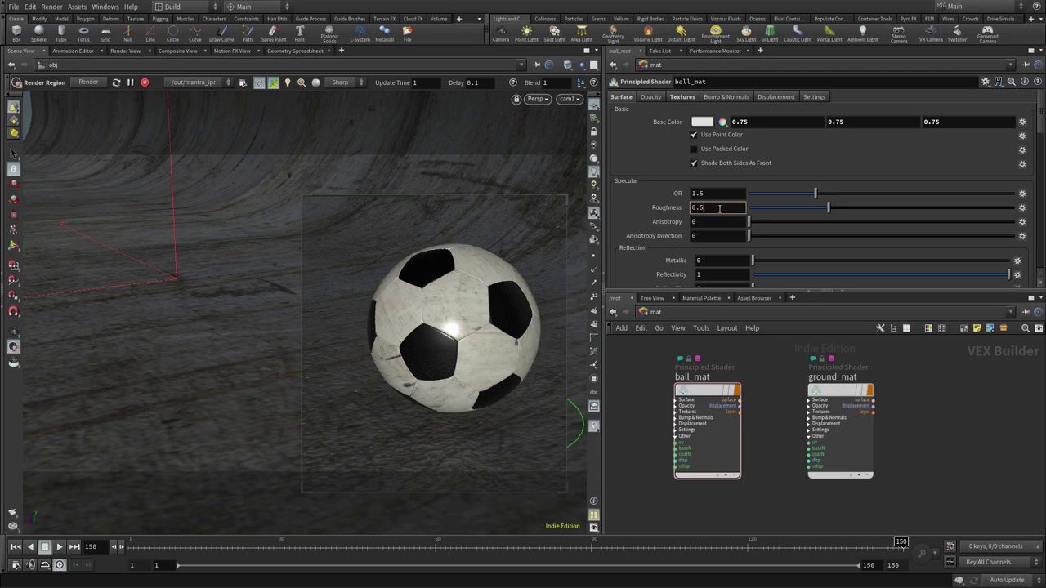
type("0.5")
key("Return")
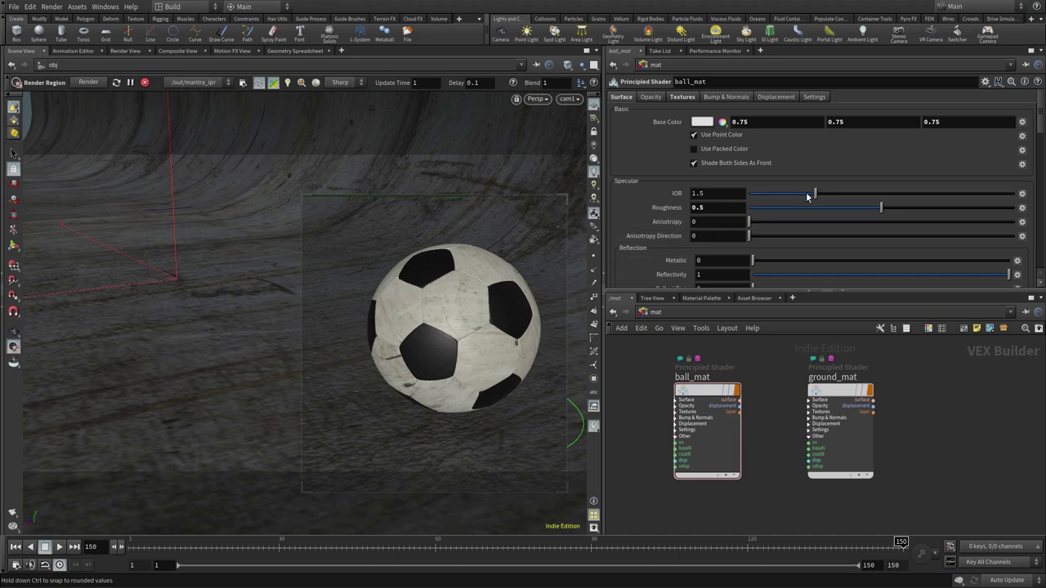
scroll(1043, 140, "down", 3)
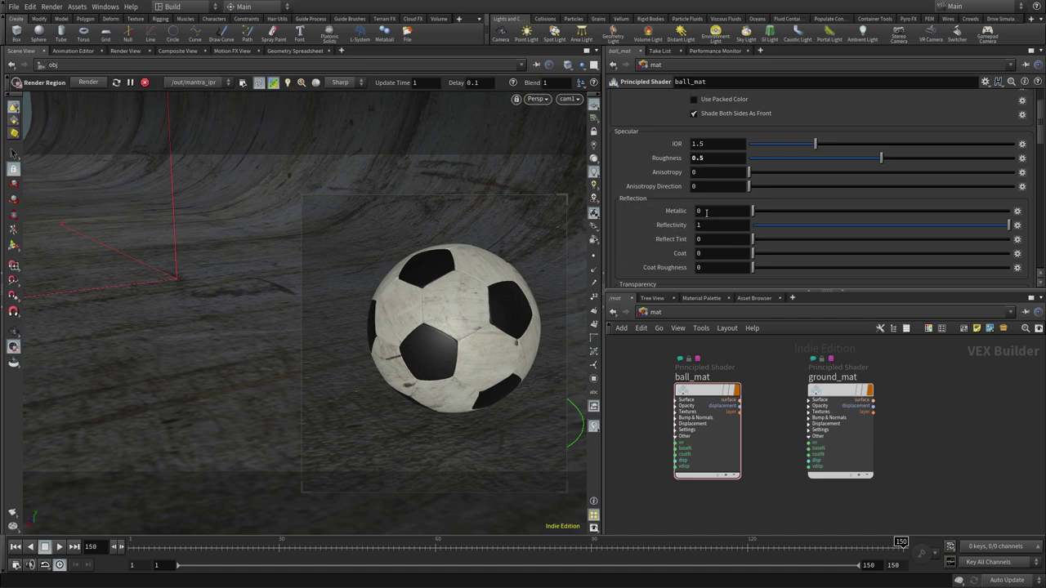
left_click(706, 211)
type(".1")
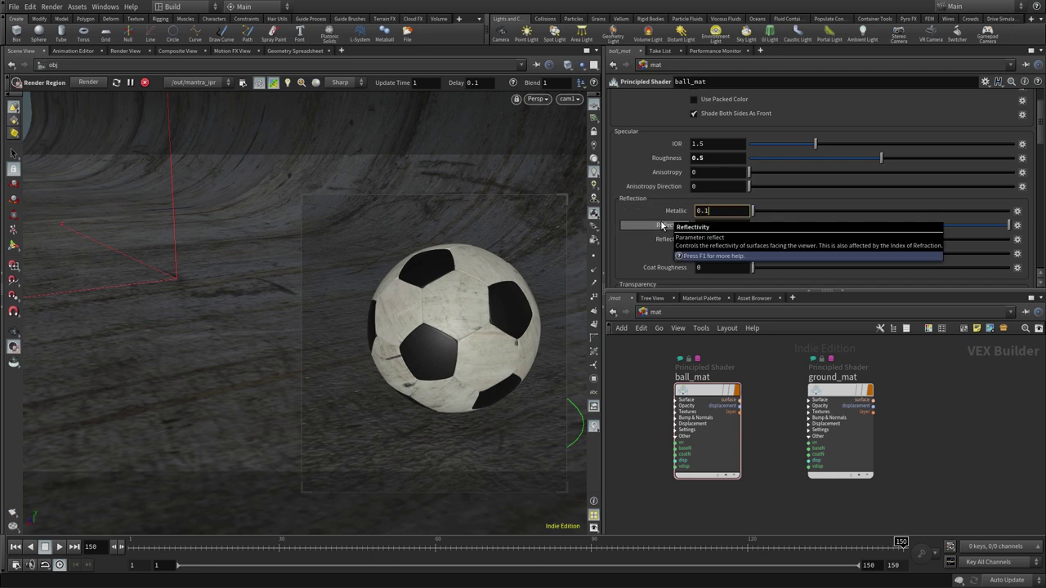
key("Return")
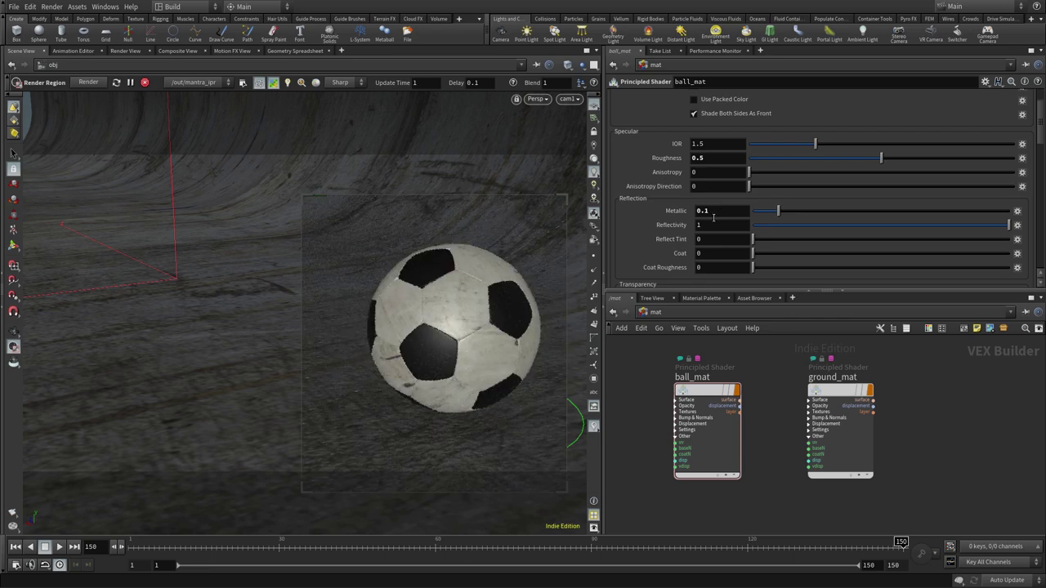
mouse_move(434, 344)
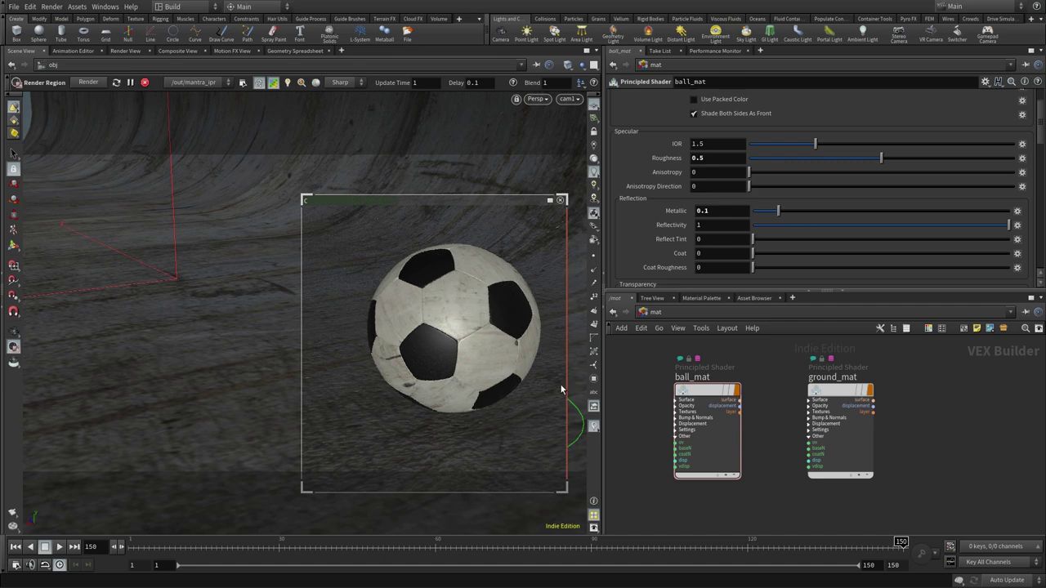
scroll(1005, 96, "up", 3)
Step: Set ball_mat's bump Texture Type to Bump using the MetalScratches0036 scratches image
left_click(721, 98)
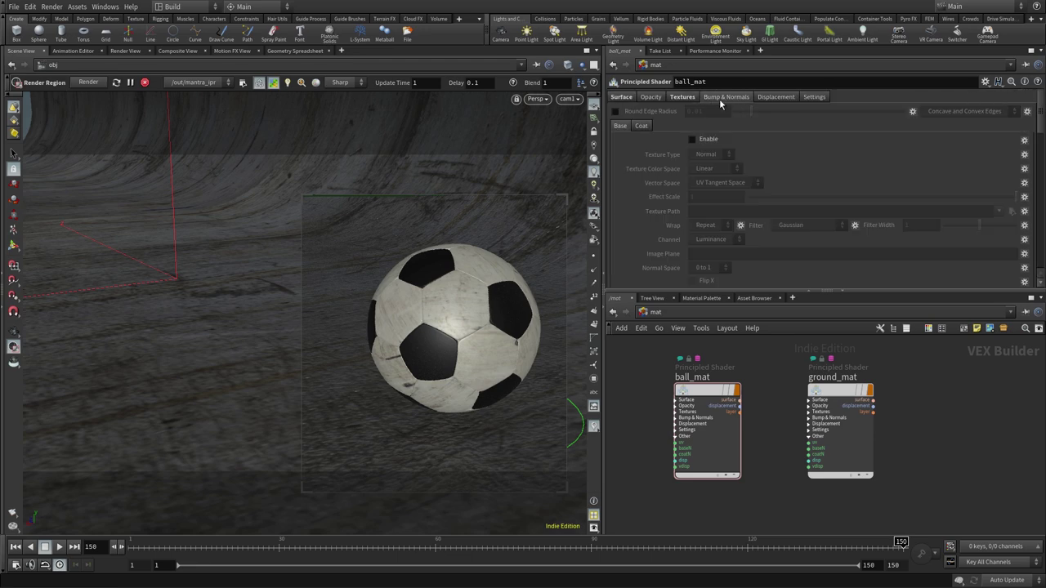
left_click(709, 154)
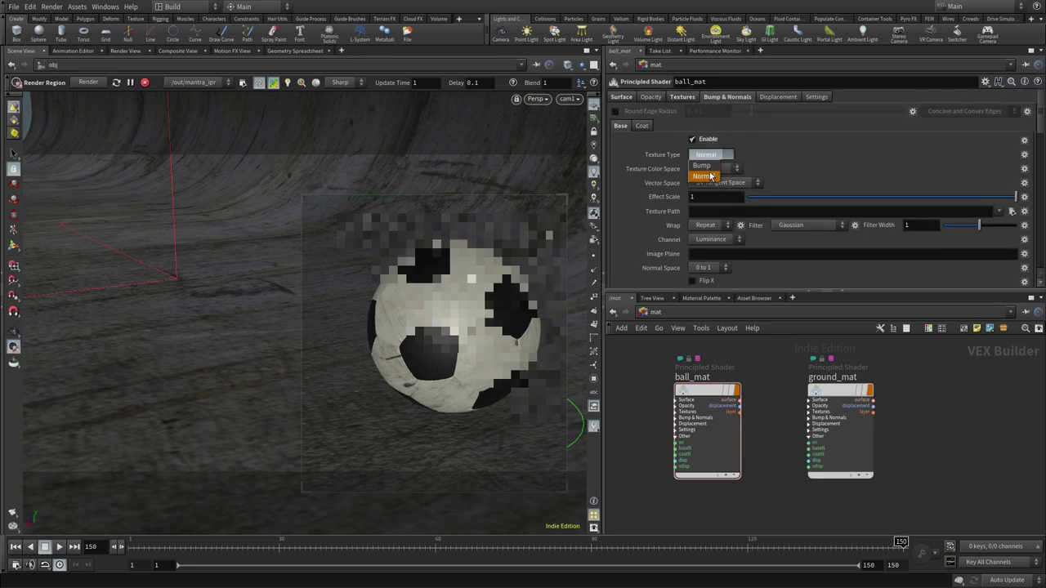
left_click(708, 169)
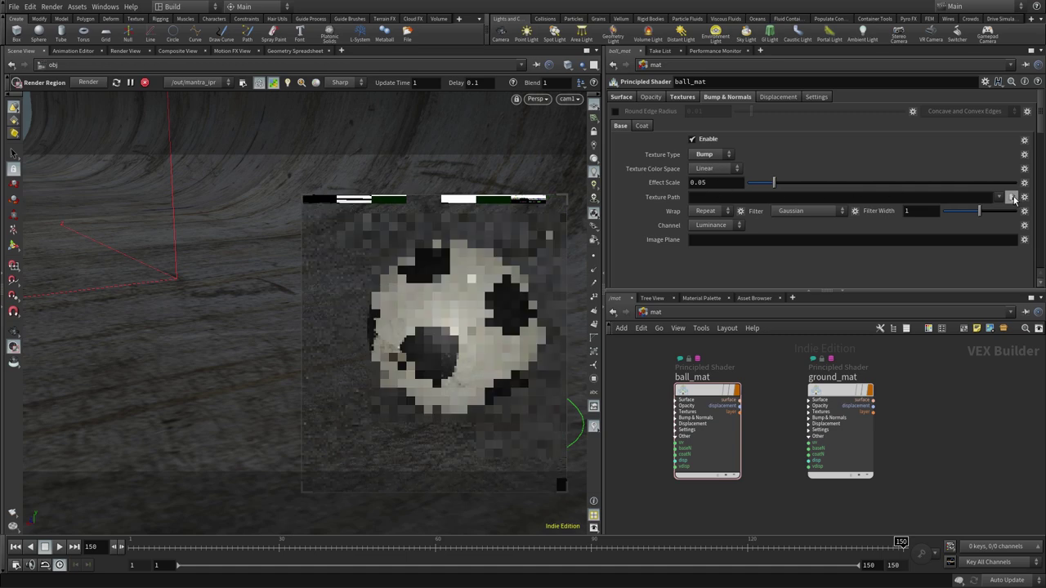
left_click(1011, 197)
left_click(669, 183)
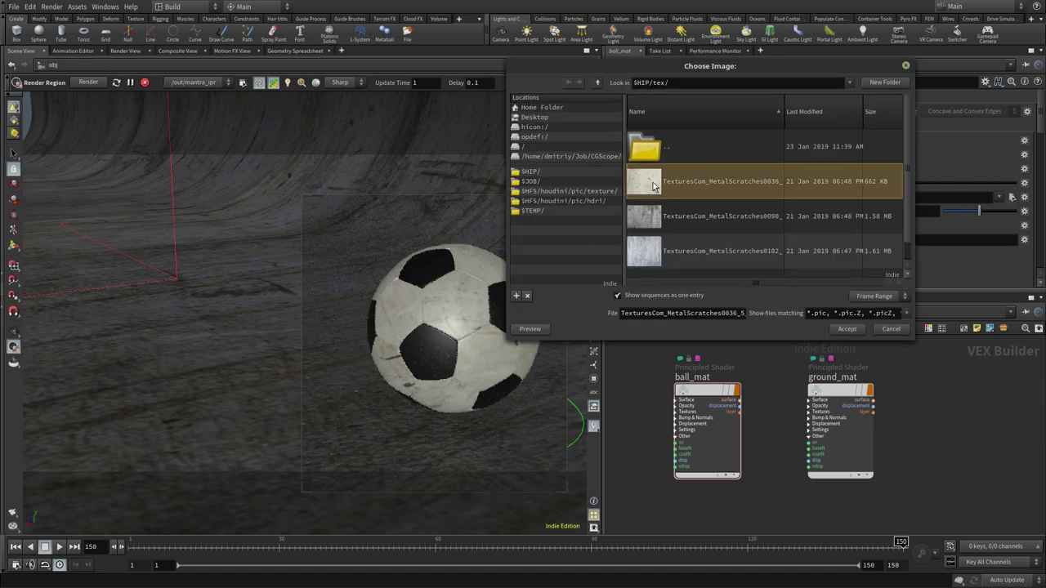
left_click(848, 329)
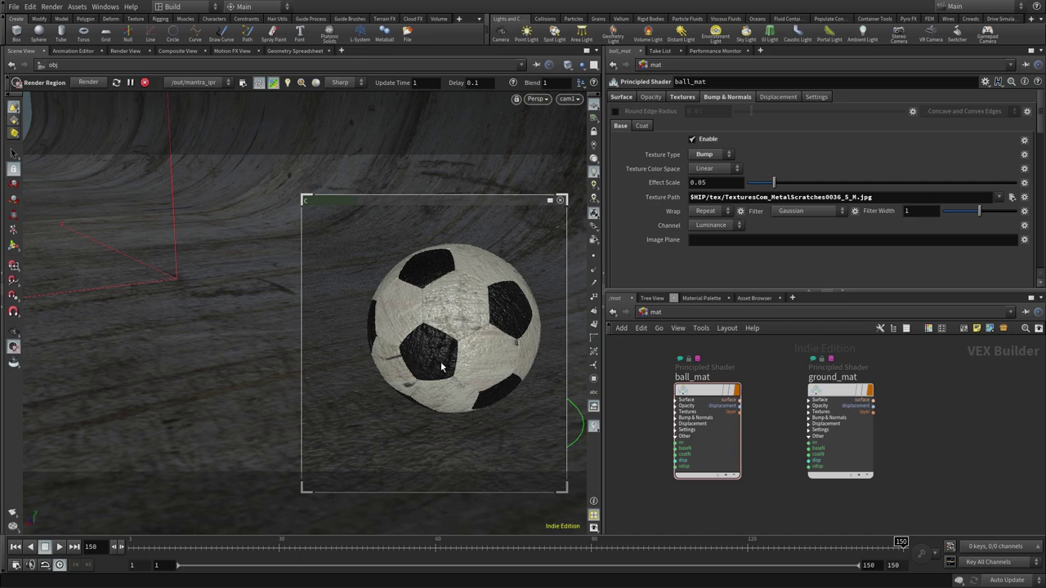
Step: Lower the bump Effect Scale from 0.01 through 0.007 to 0.005
double_click(714, 182)
type("0.01")
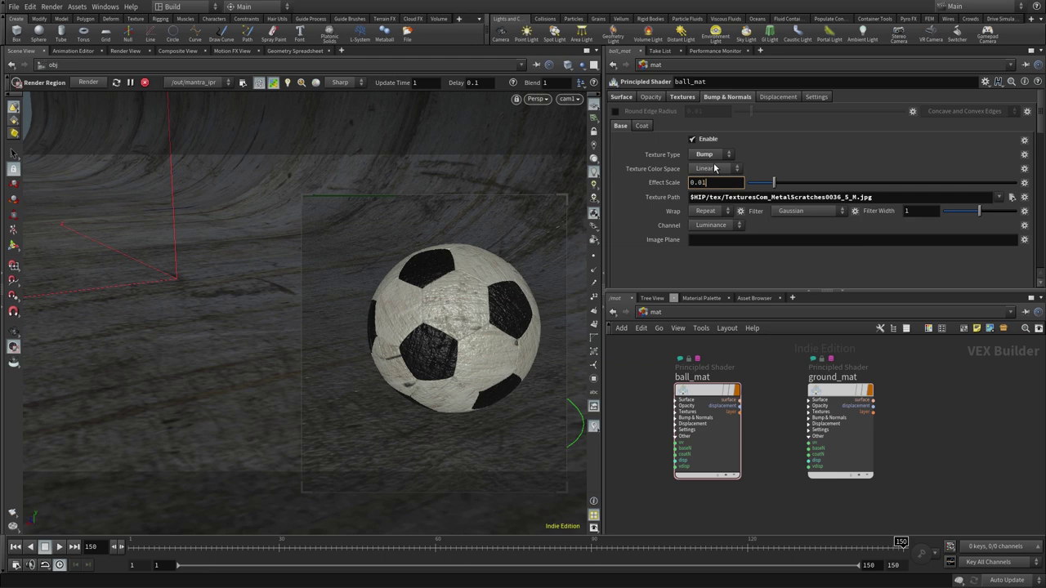
key("Return")
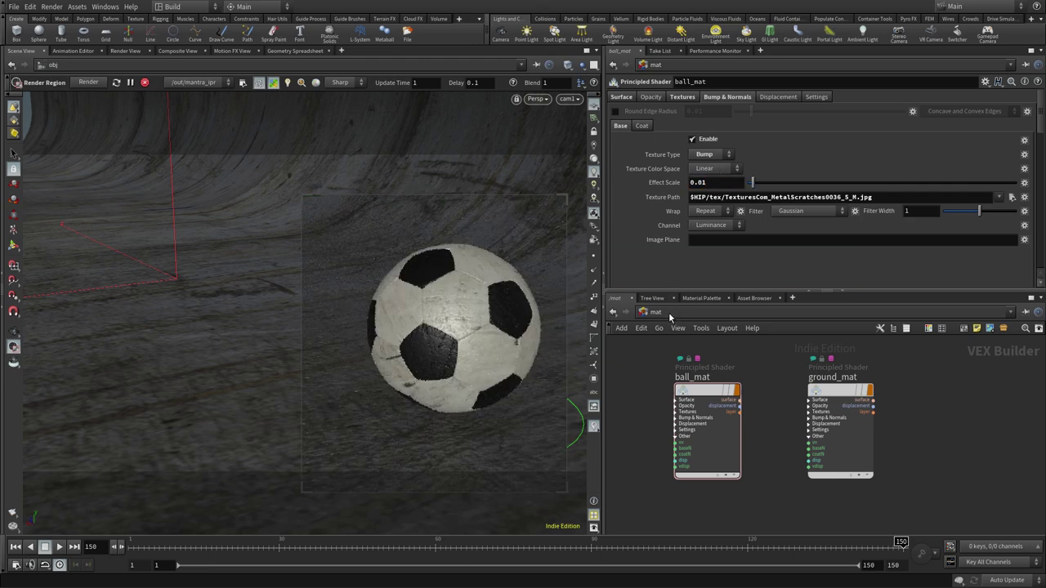
left_click(714, 182)
type("0.007")
key("Return")
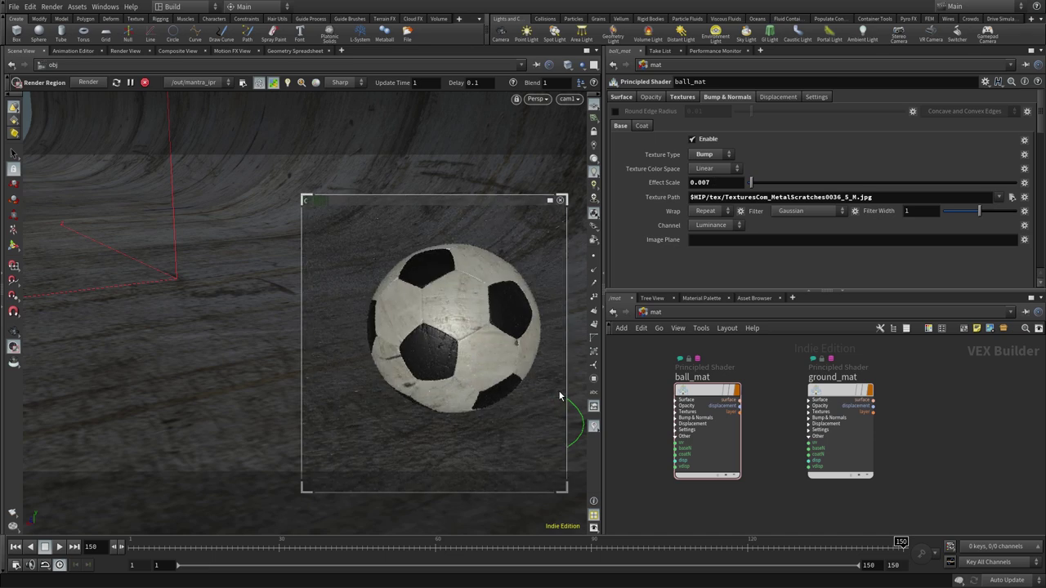
left_click(718, 181)
type("0.005")
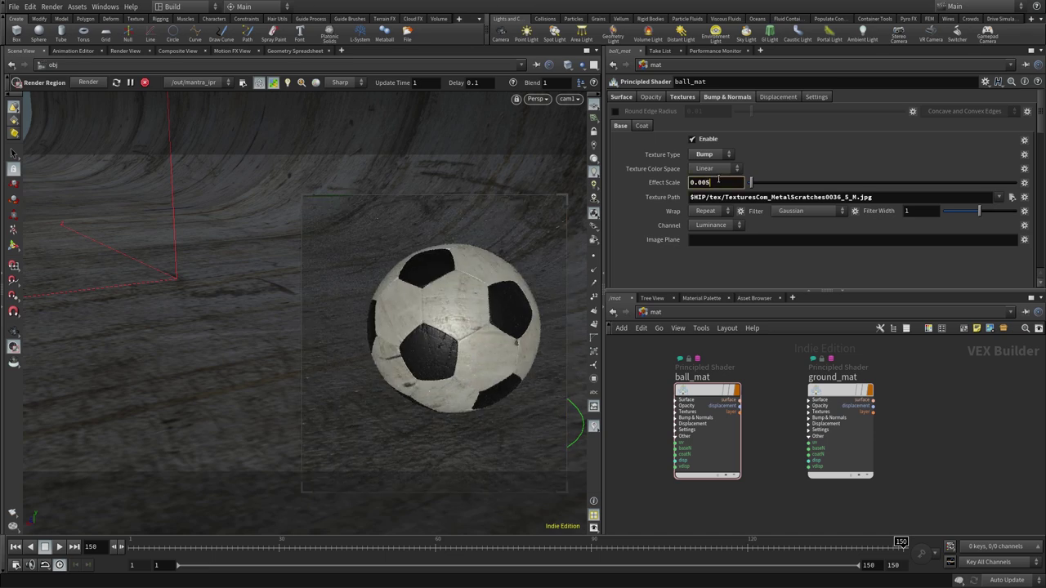
key("Return")
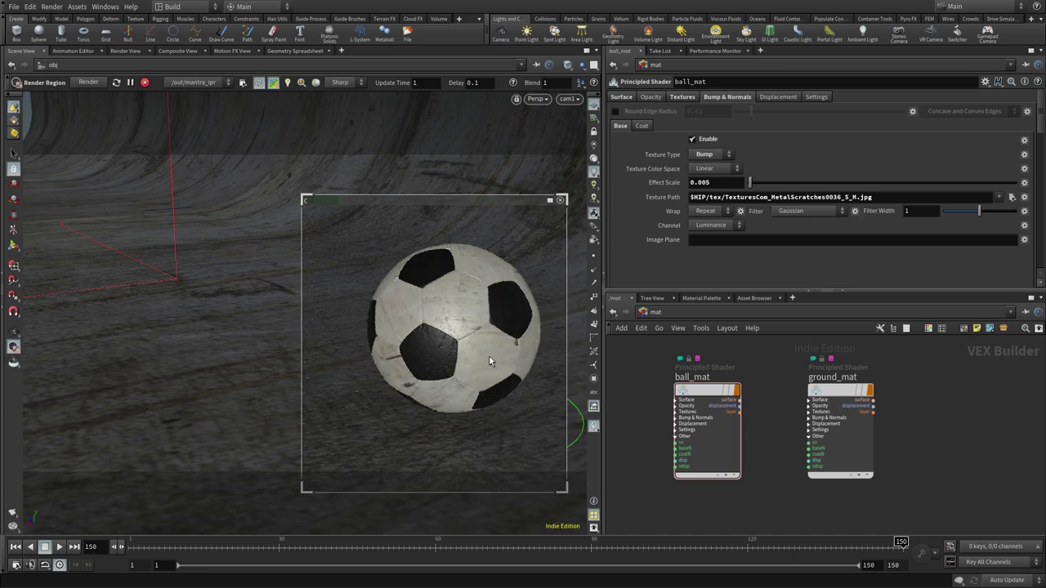
Step: Stop the render region preview and save the scene as 02-ball-modeling-WIP-03.hiplc
left_click(560, 200)
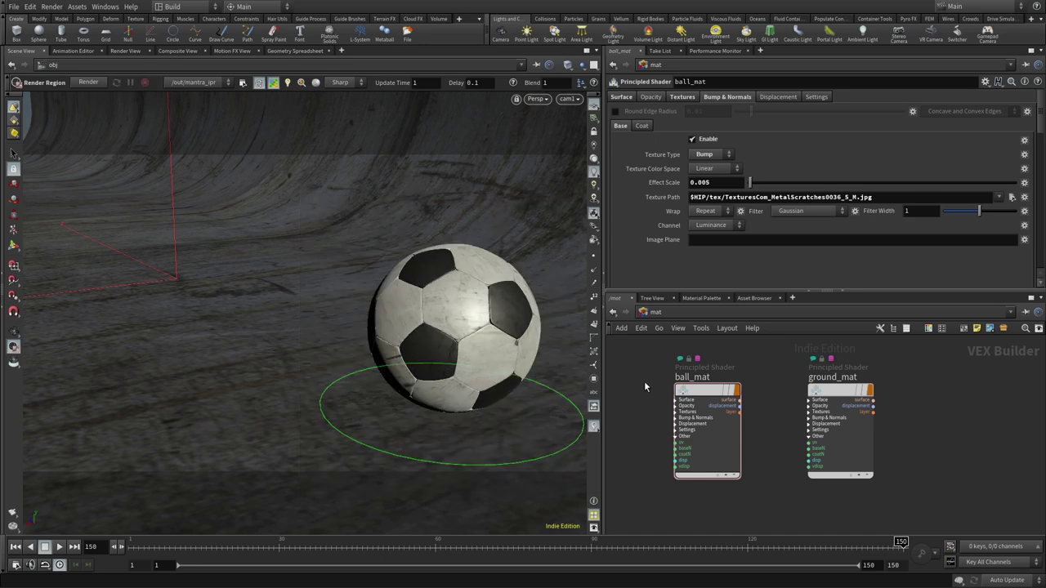
middle_click_drag(643, 381, 649, 385)
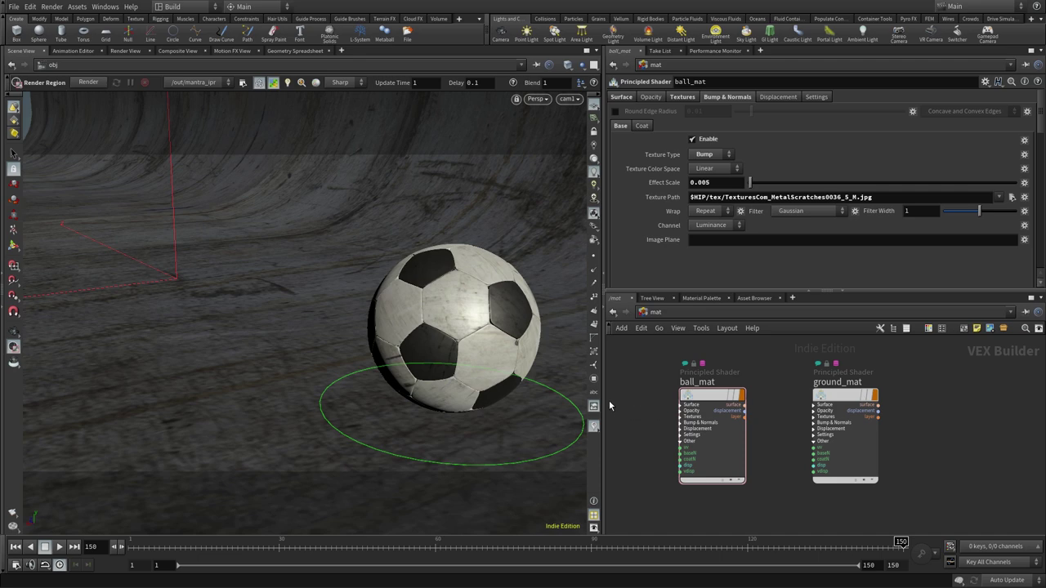
key("ctrl+s")
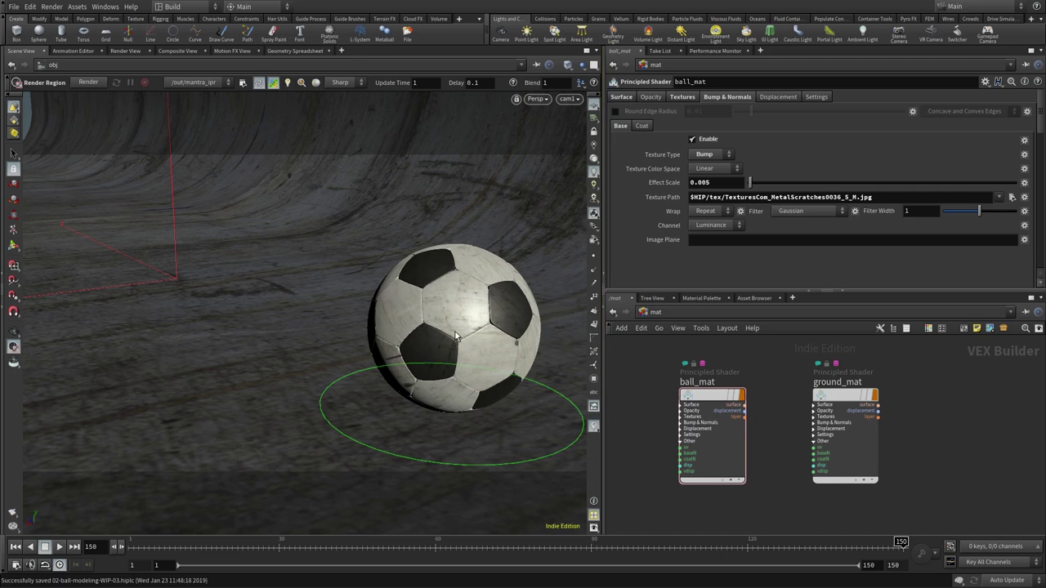
key("Escape")
left_click_drag(459, 308, 339, 360)
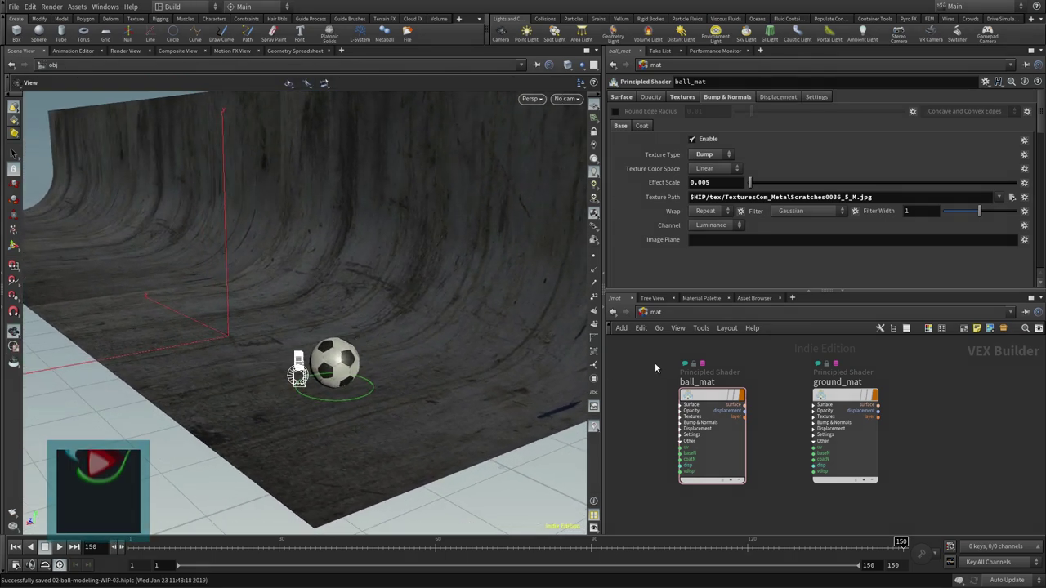
left_click(654, 311)
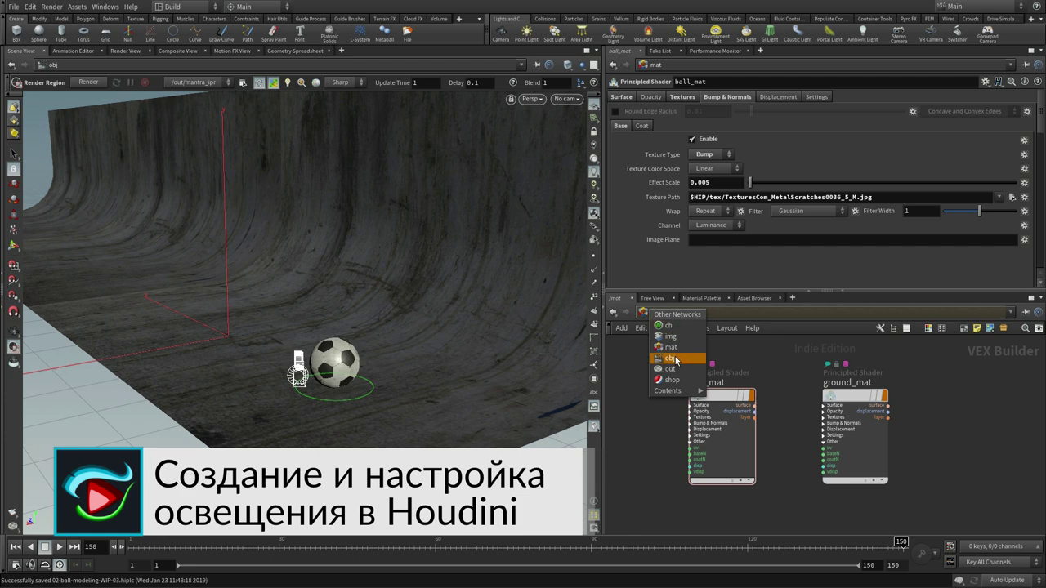
Step: Jump to the obj network and orbit the viewport around the ball, ground and camera
left_click(670, 399)
key("Escape")
mouse_move(411, 409)
left_mouse_down()
mouse_move(374, 393)
mouse_move(501, 406)
left_mouse_up()
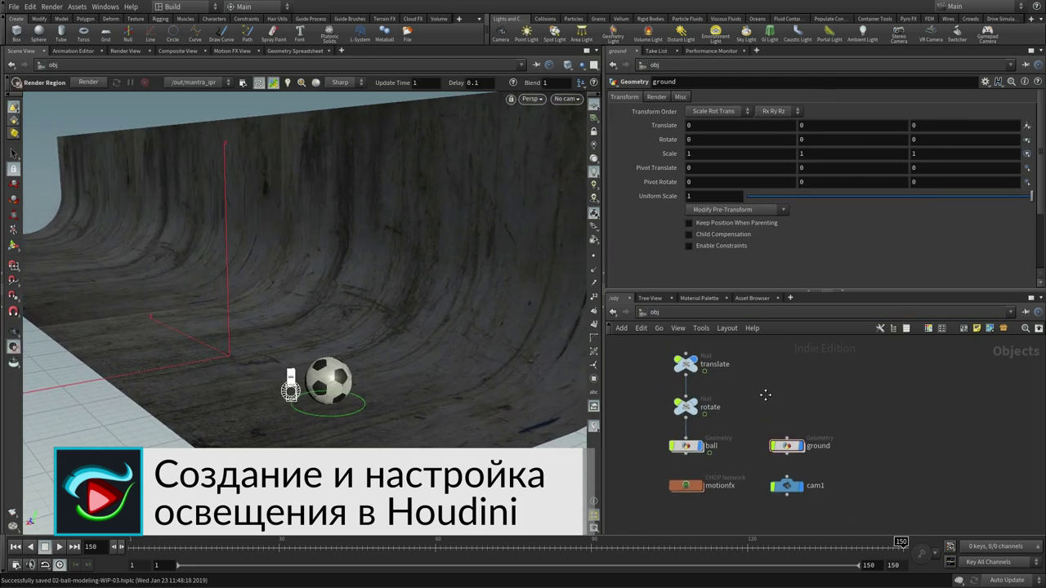
middle_click_drag(740, 372, 750, 383)
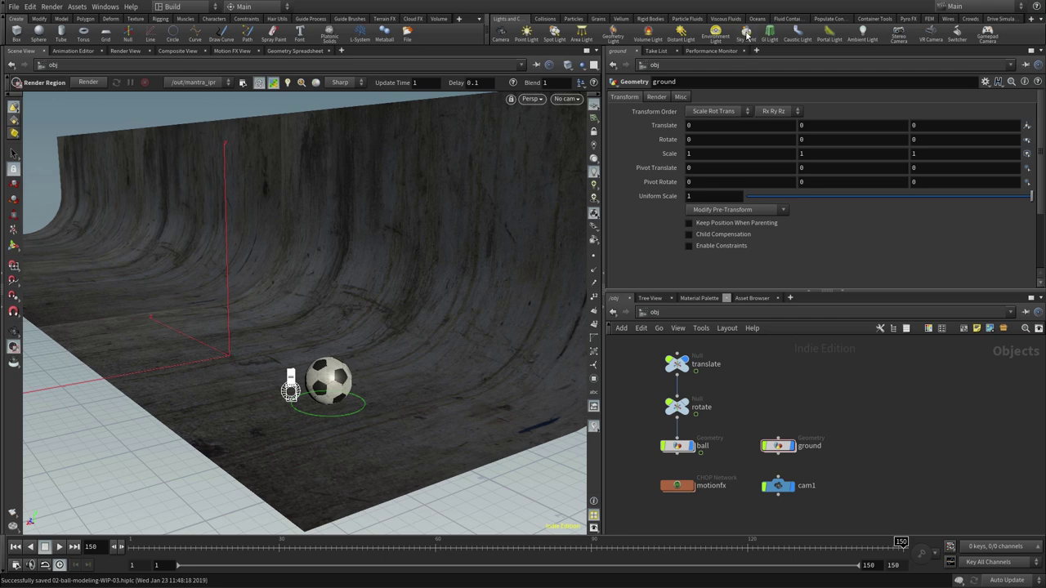
left_click(746, 34)
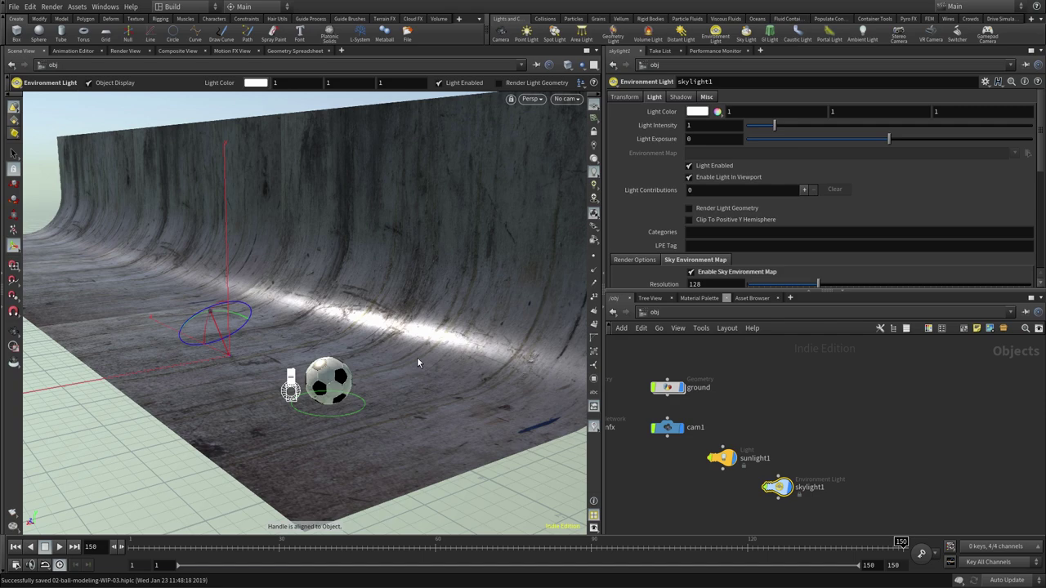
mouse_move(416, 357)
left_mouse_down()
mouse_move(441, 359)
mouse_move(398, 380)
left_mouse_up()
scroll(335, 380, "down", 5)
key("Return")
middle_click_drag(649, 462, 821, 465)
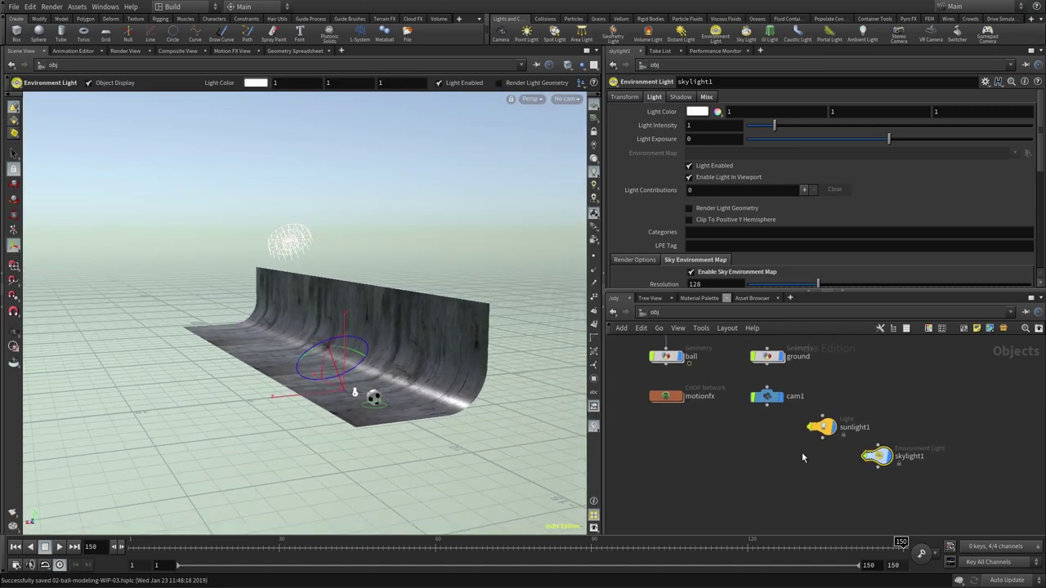
left_click_drag(821, 466, 665, 481)
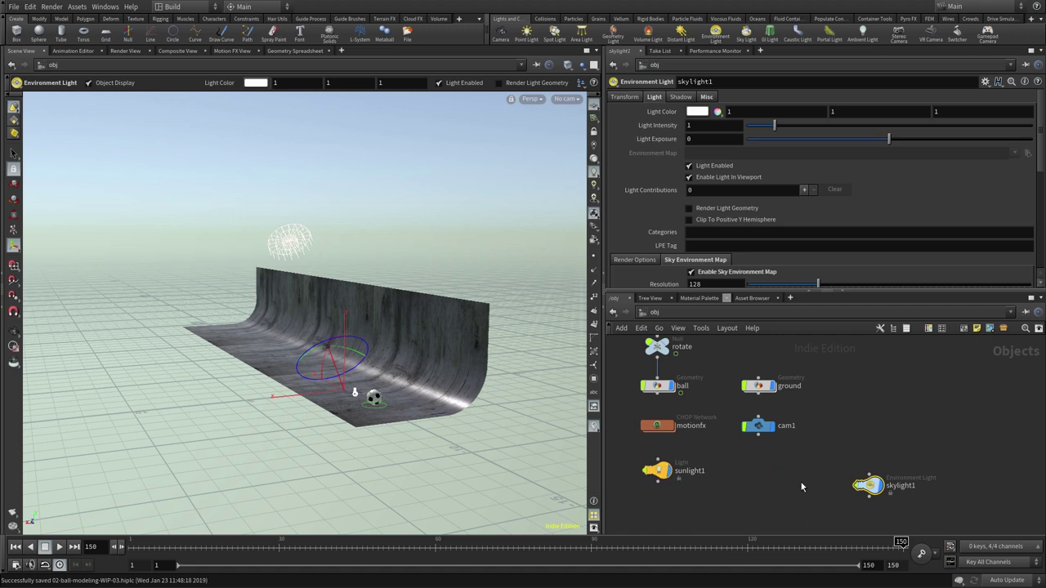
left_click_drag(873, 491, 761, 475)
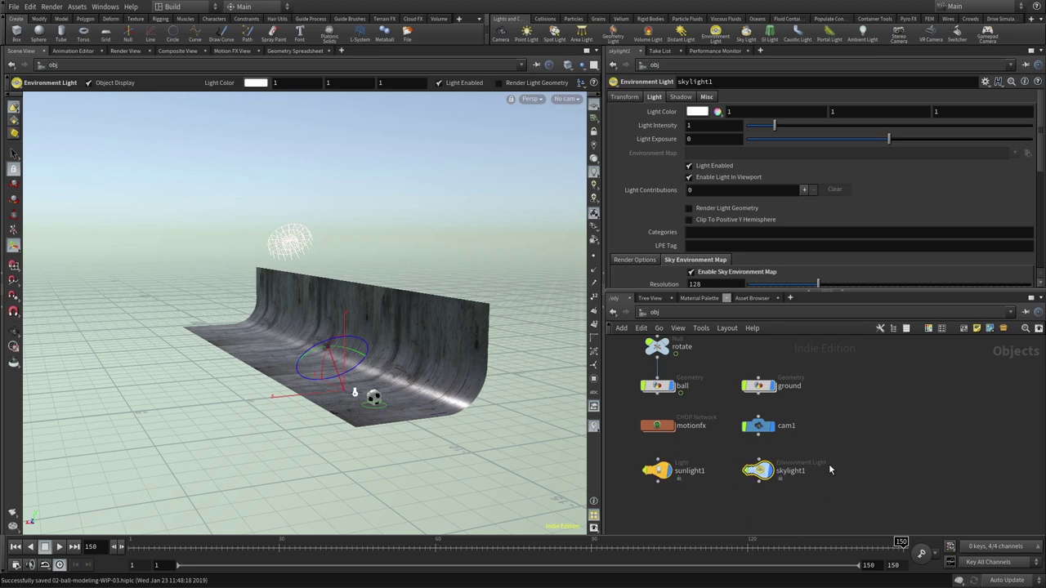
middle_click_drag(825, 442, 833, 403)
left_click(663, 431)
mouse_move(367, 326)
left_mouse_down()
mouse_move(416, 328)
mouse_move(347, 335)
mouse_move(357, 334)
left_mouse_up()
key("Return")
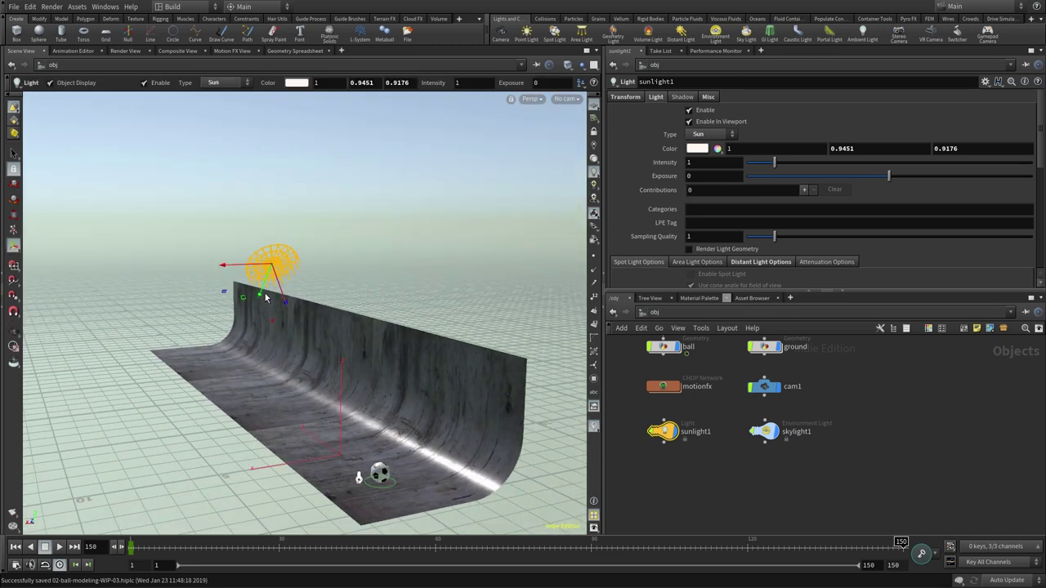
key("Escape")
mouse_move(397, 332)
left_mouse_down()
mouse_move(399, 348)
mouse_move(418, 332)
mouse_move(402, 323)
mouse_move(375, 368)
mouse_move(370, 339)
mouse_move(352, 327)
left_mouse_up()
key("Return")
left_click(765, 432)
key("Escape")
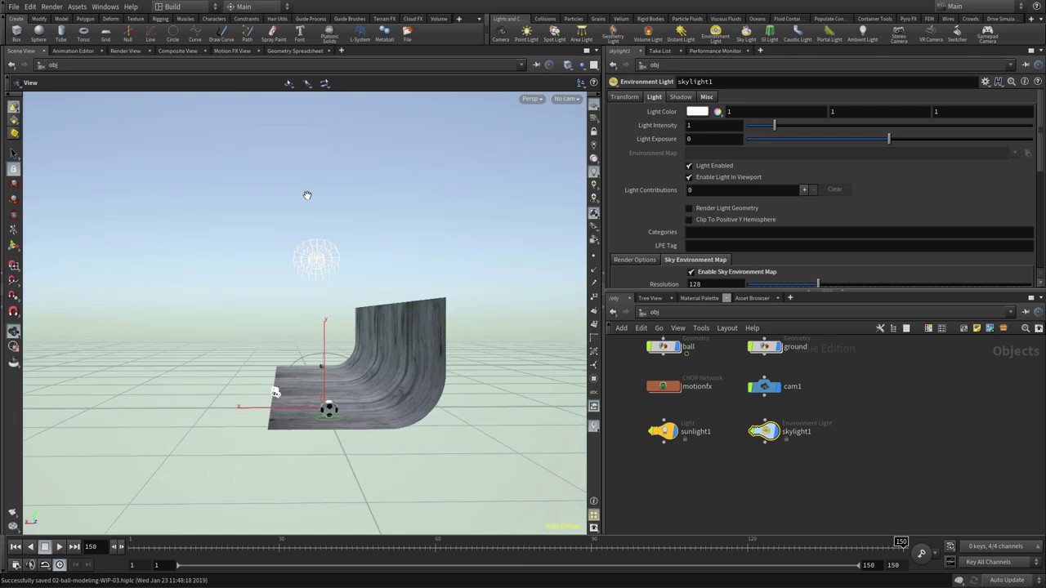
mouse_move(303, 196)
left_mouse_down()
mouse_move(278, 279)
mouse_move(297, 326)
mouse_move(236, 286)
left_mouse_up()
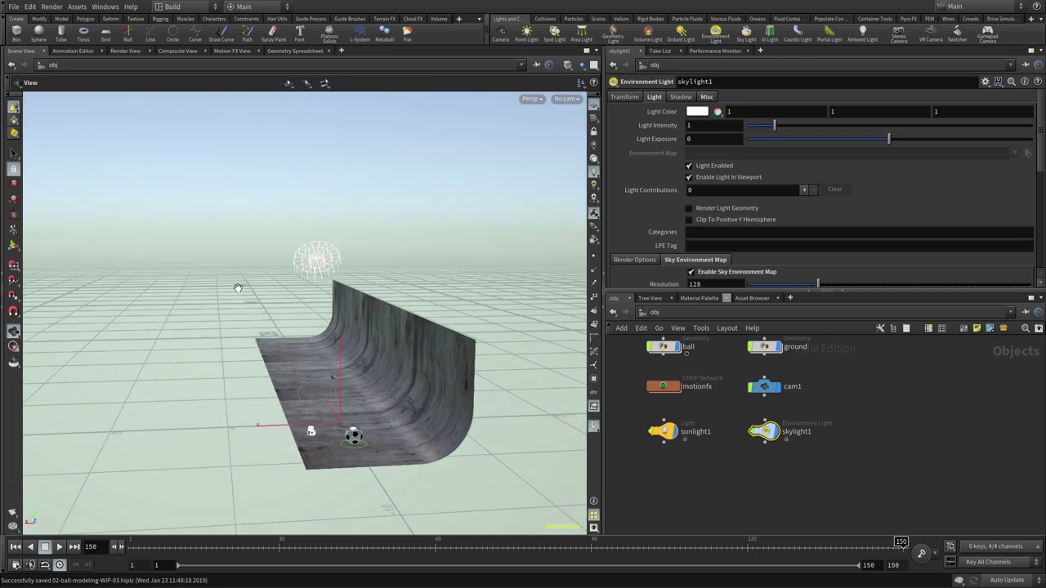
mouse_move(351, 333)
left_mouse_down()
mouse_move(471, 357)
mouse_move(376, 370)
mouse_move(488, 380)
left_mouse_up()
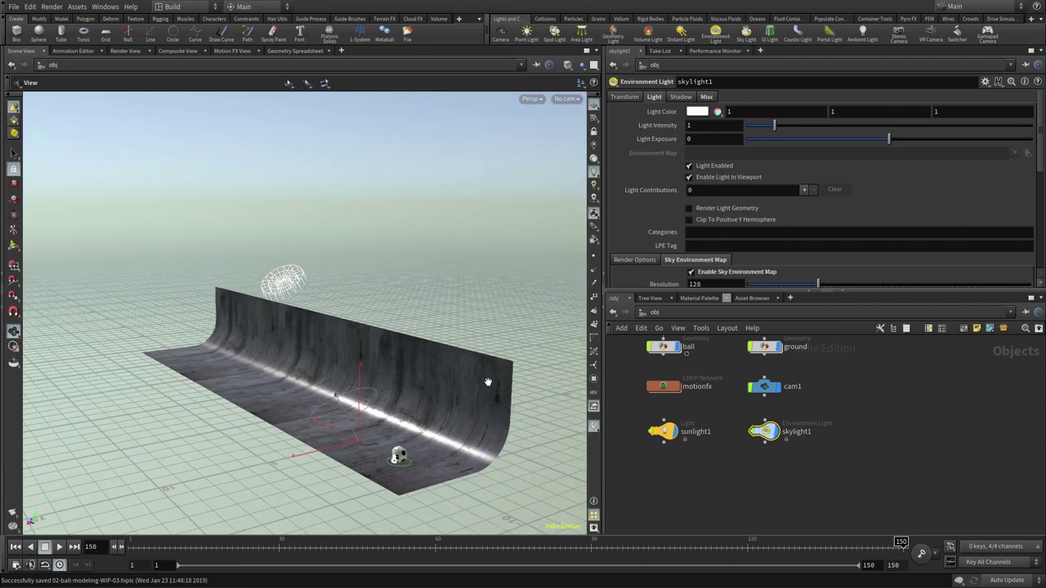
left_click(663, 431)
left_click(774, 434)
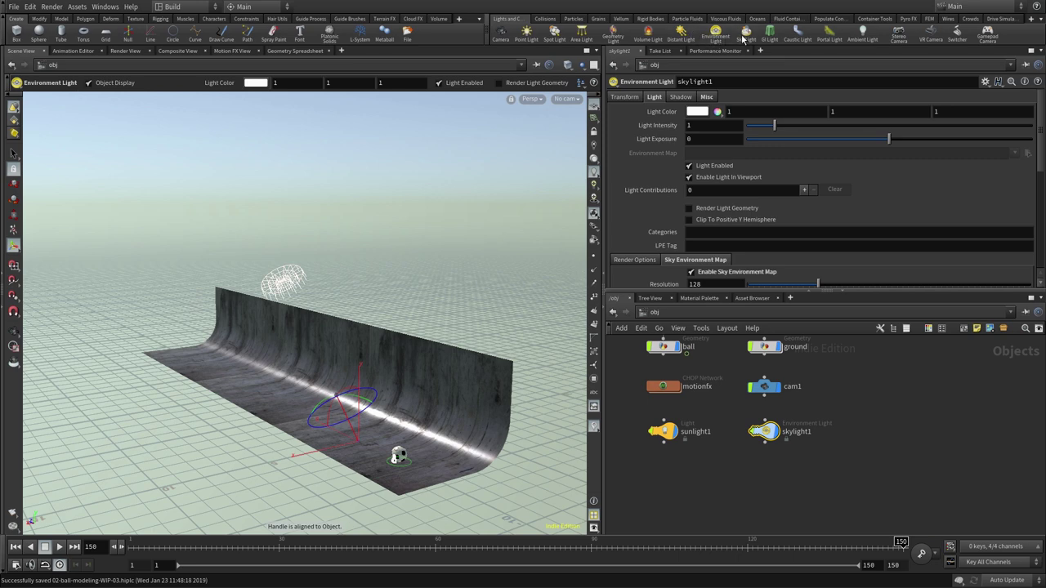
key("Escape")
mouse_move(409, 360)
left_mouse_down()
mouse_move(397, 362)
mouse_move(423, 362)
mouse_move(331, 274)
mouse_move(360, 278)
left_mouse_up()
key("Return")
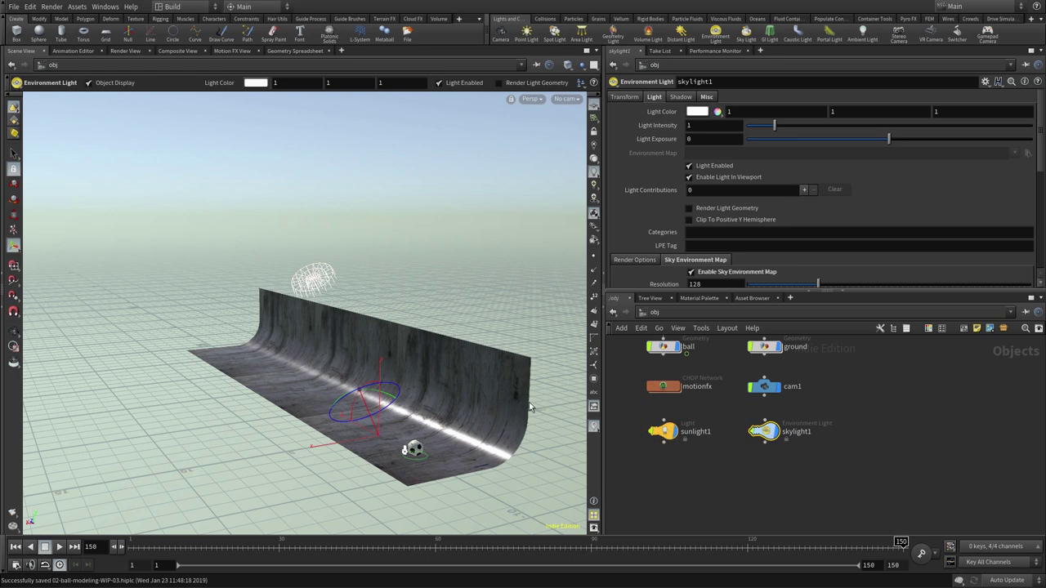
key("Escape")
mouse_move(490, 413)
left_mouse_down()
mouse_move(464, 411)
mouse_move(499, 425)
left_mouse_up()
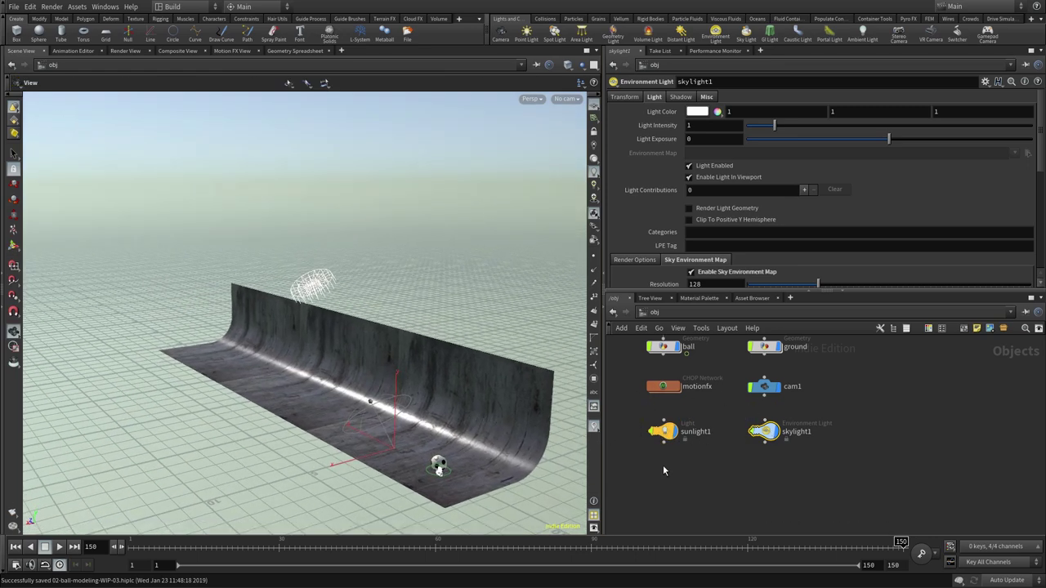
key("Return")
left_click(671, 431)
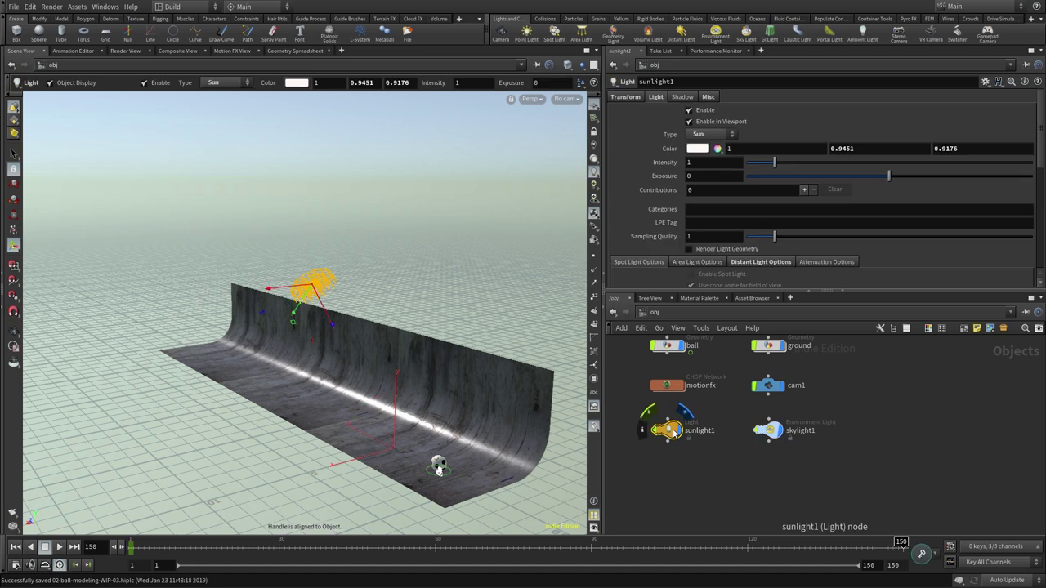
Step: Select skylight1 and ladder its sky sun Rotate X up from 45 to 125
mouse_move(1039, 155)
left_mouse_down()
mouse_move(1044, 172)
mouse_move(1041, 123)
left_mouse_up()
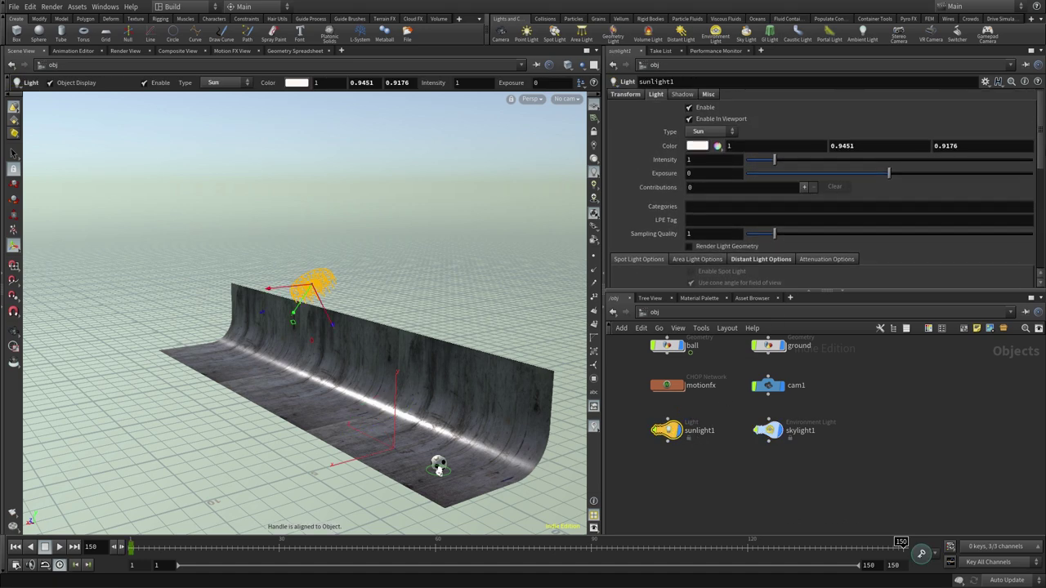
left_click(768, 432)
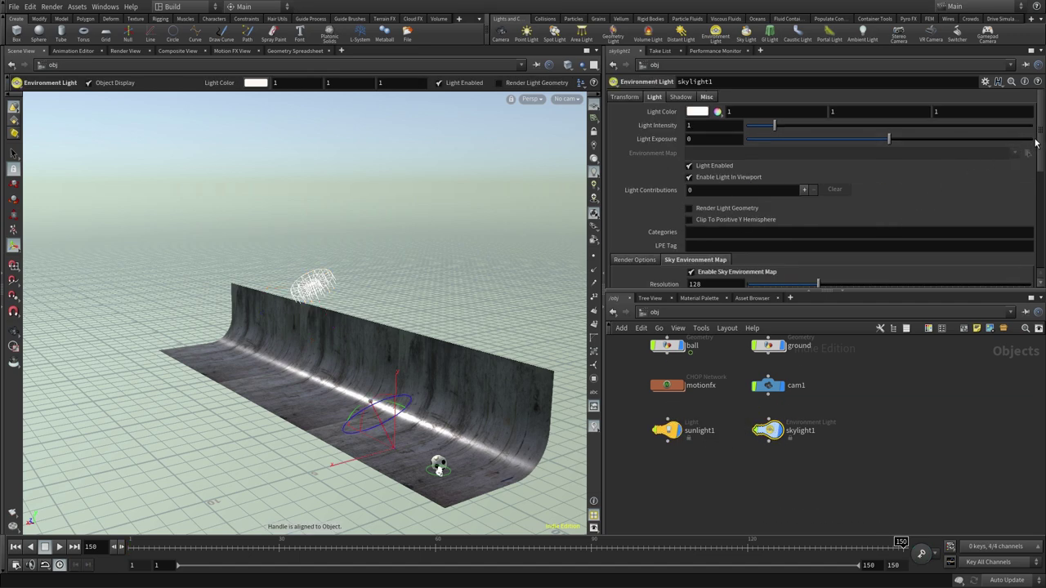
scroll(1031, 145, "down", 3)
scroll(1031, 145, "down", 2)
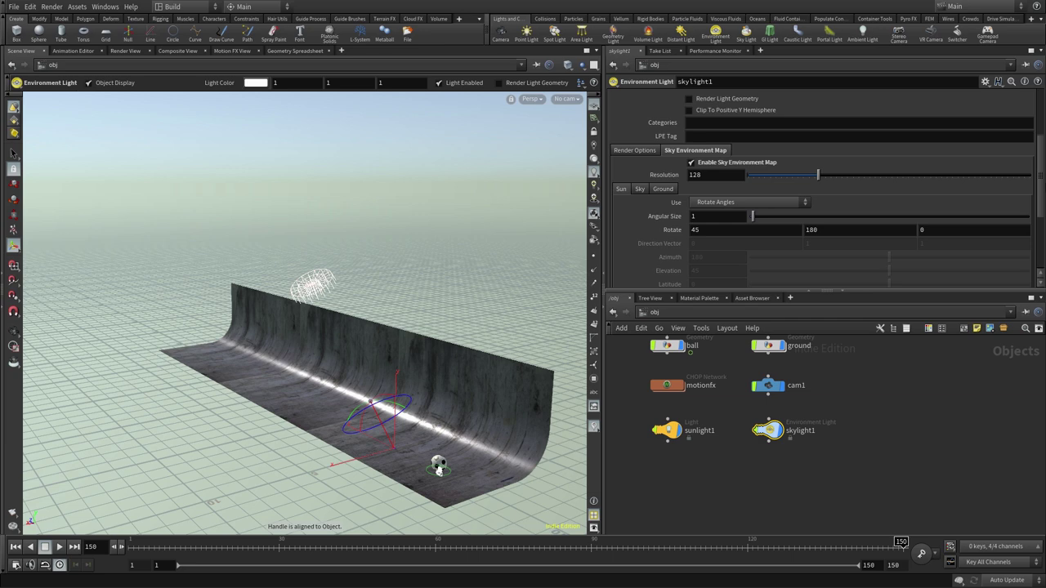
scroll(817, 204, "down", 1)
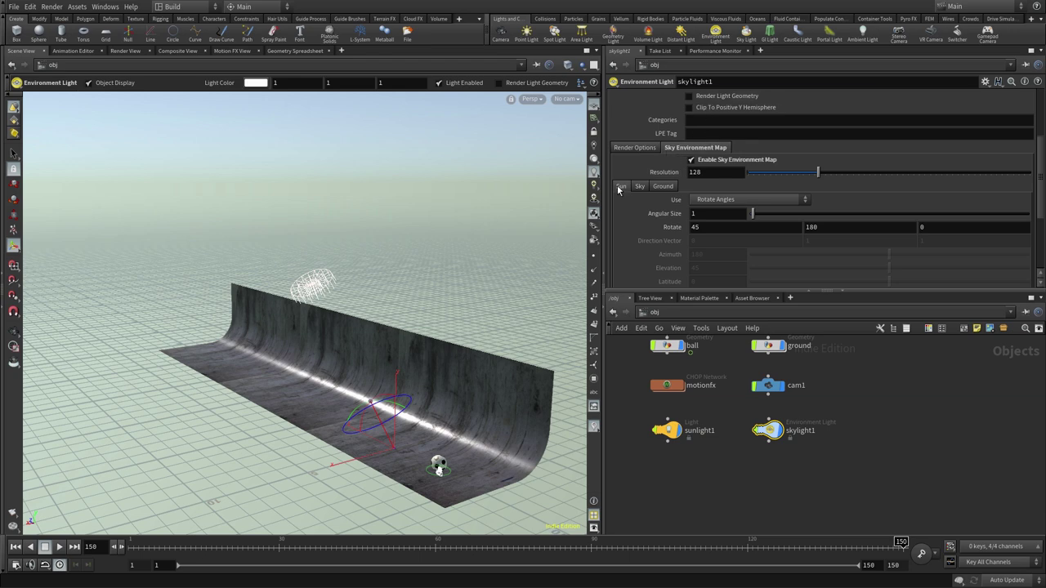
middle_click(705, 228)
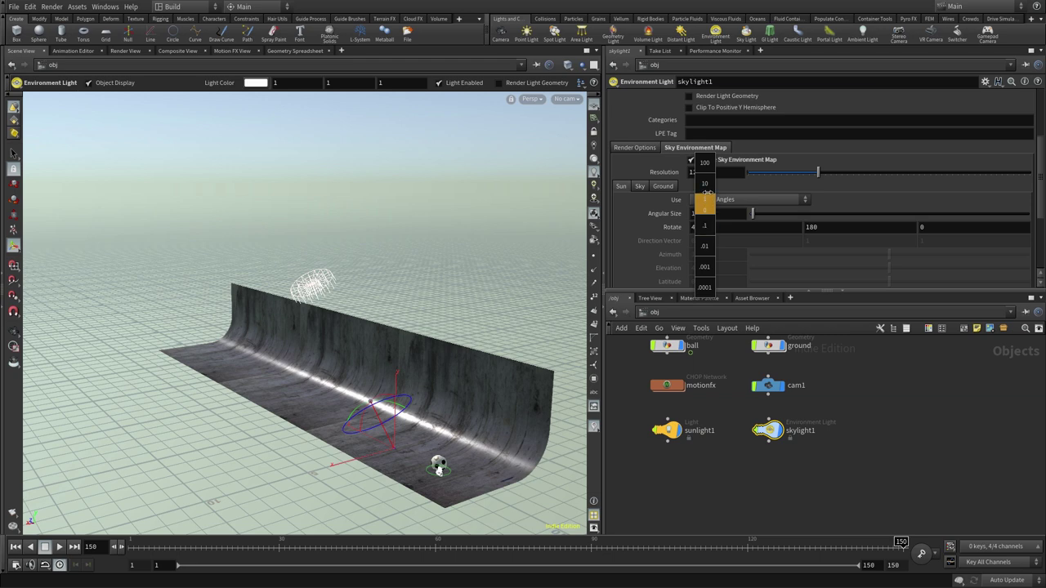
mouse_move(706, 223)
middle_mouse_down()
mouse_move(799, 189)
mouse_move(749, 206)
middle_mouse_up()
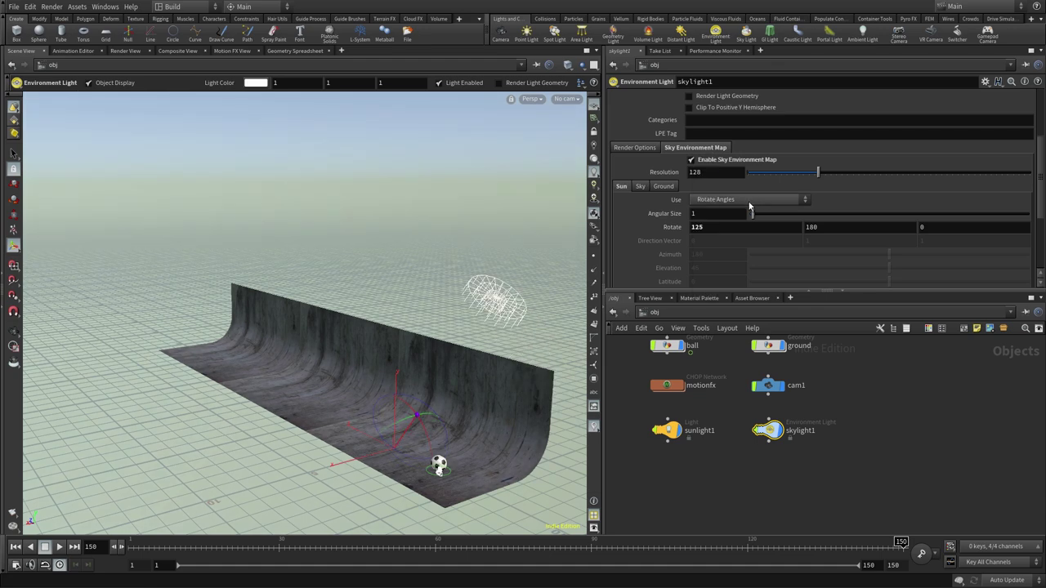
Step: Orbit to check the lighting and settle the sun Rotate X at 138
key("Escape")
mouse_move(504, 400)
left_mouse_down()
mouse_move(482, 425)
mouse_move(478, 397)
left_mouse_up()
mouse_move(490, 434)
left_mouse_down()
mouse_move(457, 442)
mouse_move(457, 426)
mouse_move(526, 329)
left_mouse_up()
key("Return")
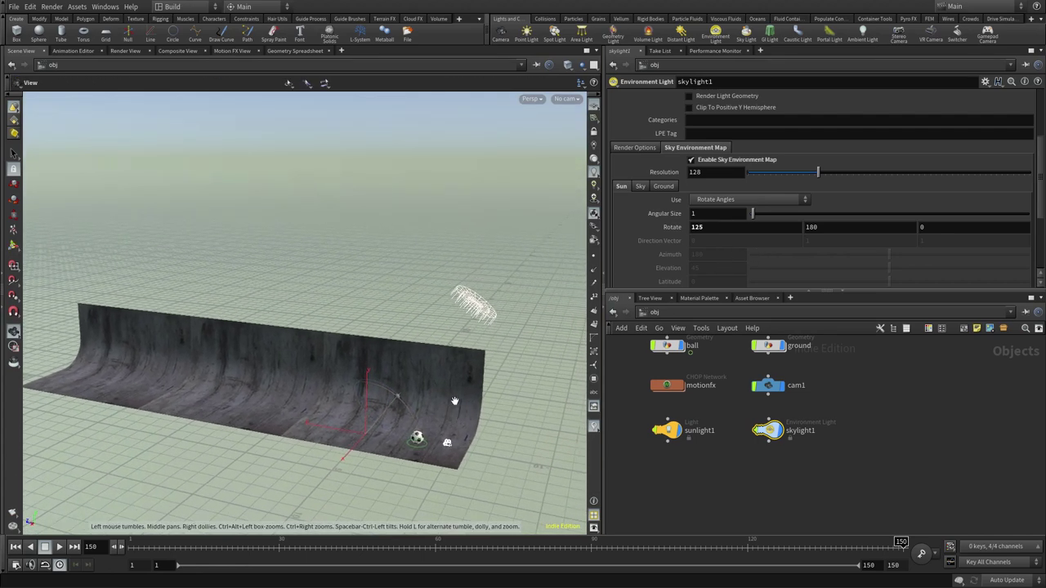
left_click_drag(445, 394, 406, 436)
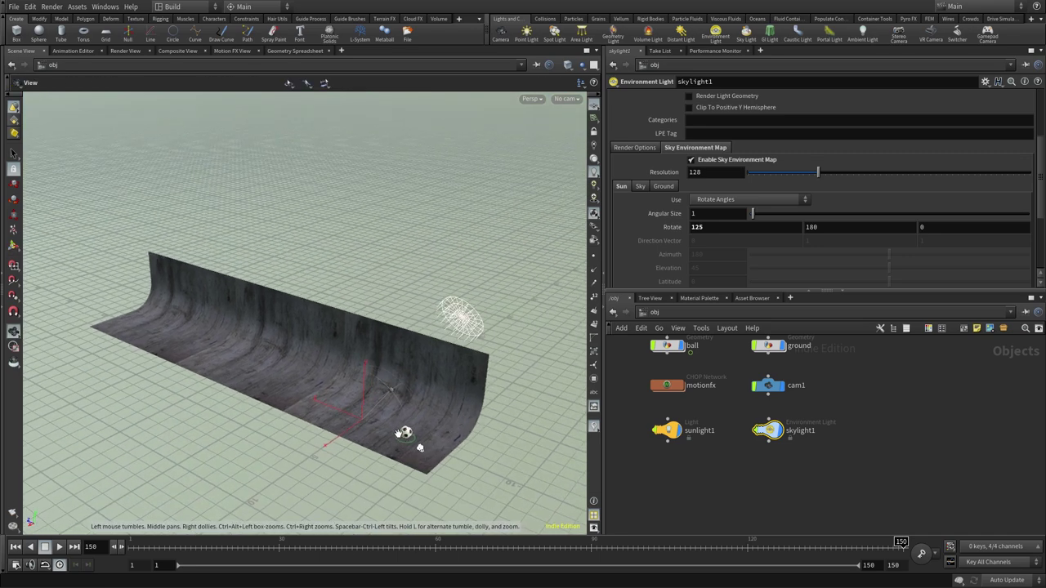
middle_click(719, 230)
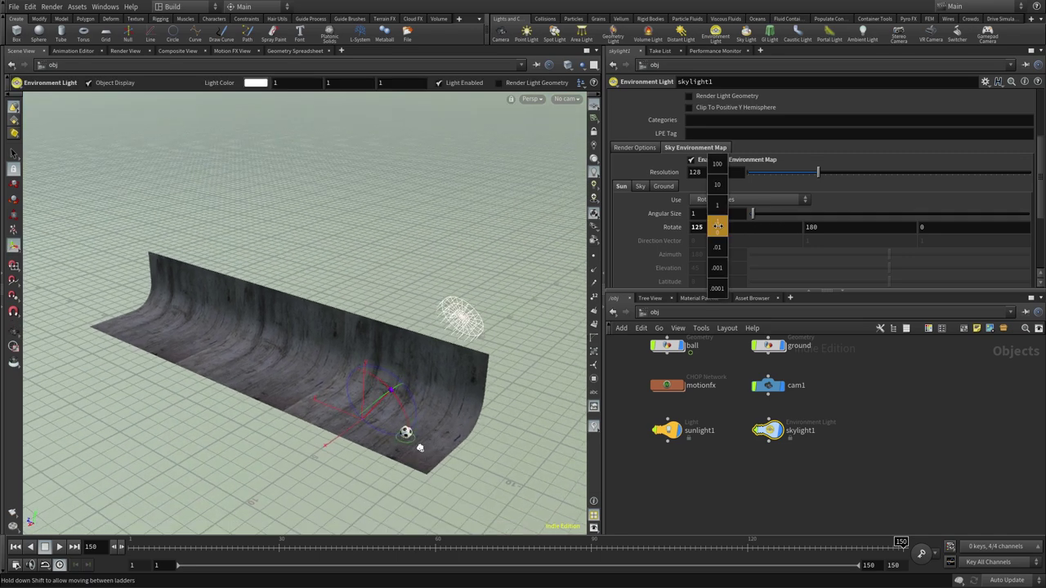
mouse_move(718, 226)
middle_mouse_down()
mouse_move(723, 204)
mouse_move(891, 216)
mouse_move(791, 215)
middle_mouse_up()
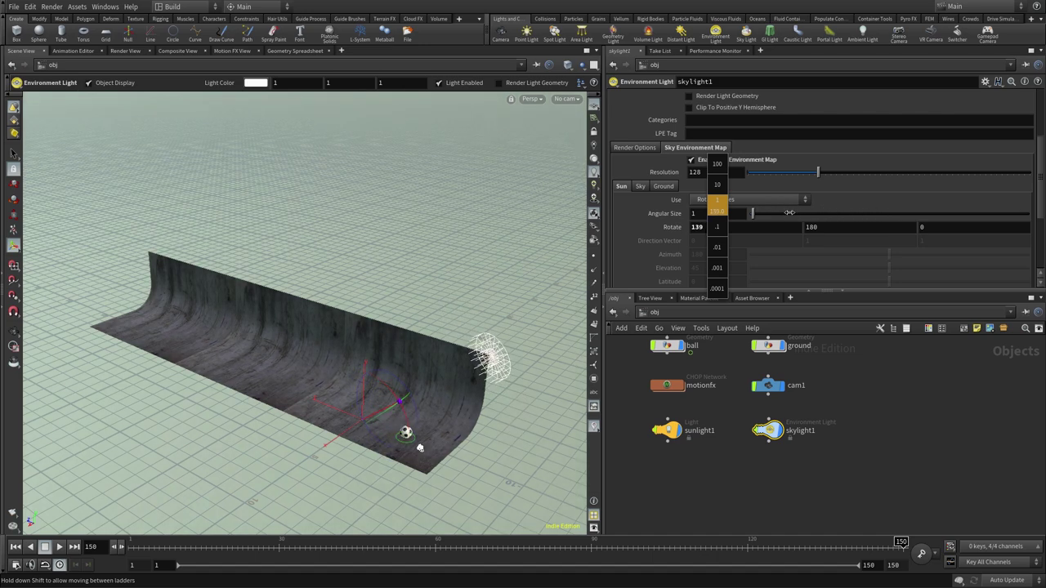
mouse_move(487, 384)
left_mouse_down()
mouse_move(411, 415)
mouse_move(401, 443)
mouse_move(432, 316)
mouse_move(418, 351)
mouse_move(523, 343)
mouse_move(490, 337)
mouse_move(474, 336)
mouse_move(553, 368)
left_mouse_up()
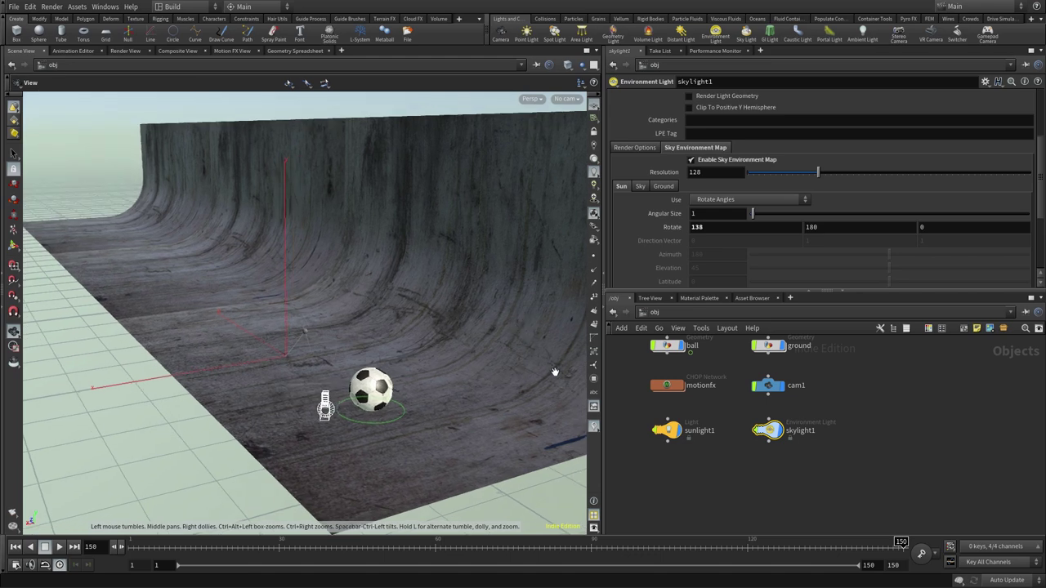
key("Return")
Step: Move the view close to the ball, then frame and pan the object network
key("Escape")
scroll(483, 381, "up", 5)
scroll(487, 384, "down", 5)
key("Return")
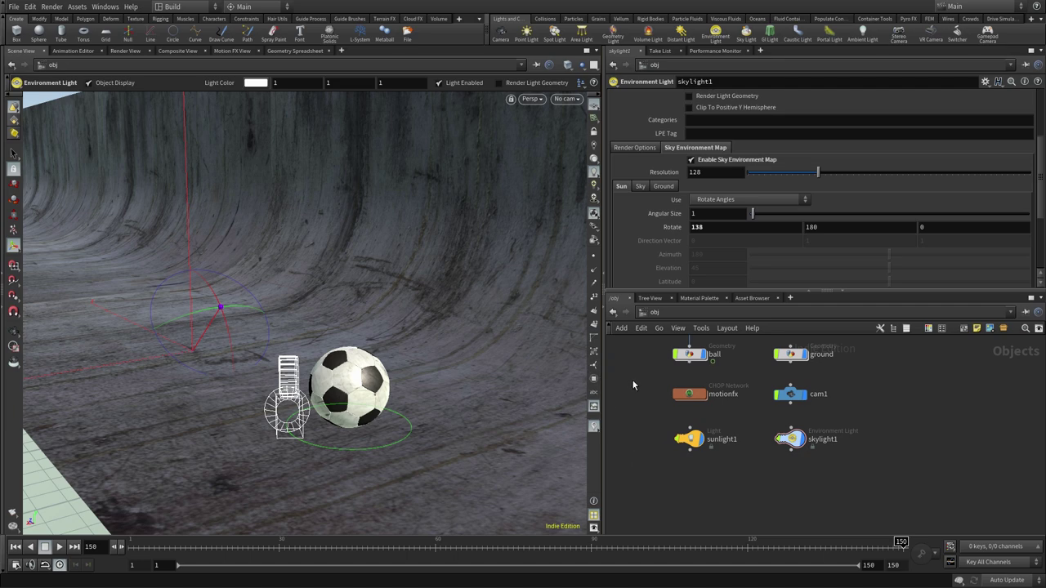
key("h")
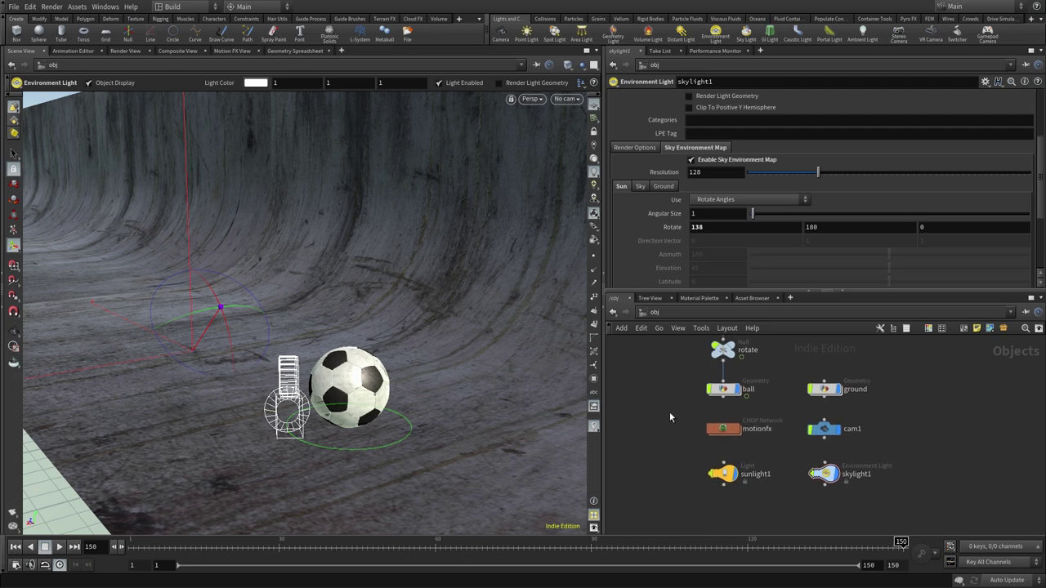
middle_click_drag(669, 416, 705, 398)
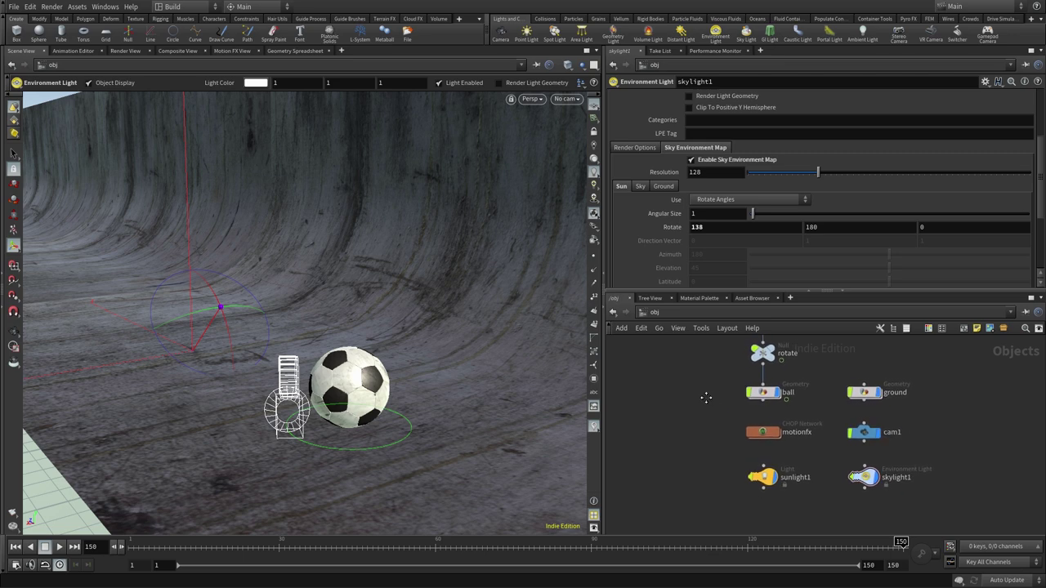
left_click(655, 312)
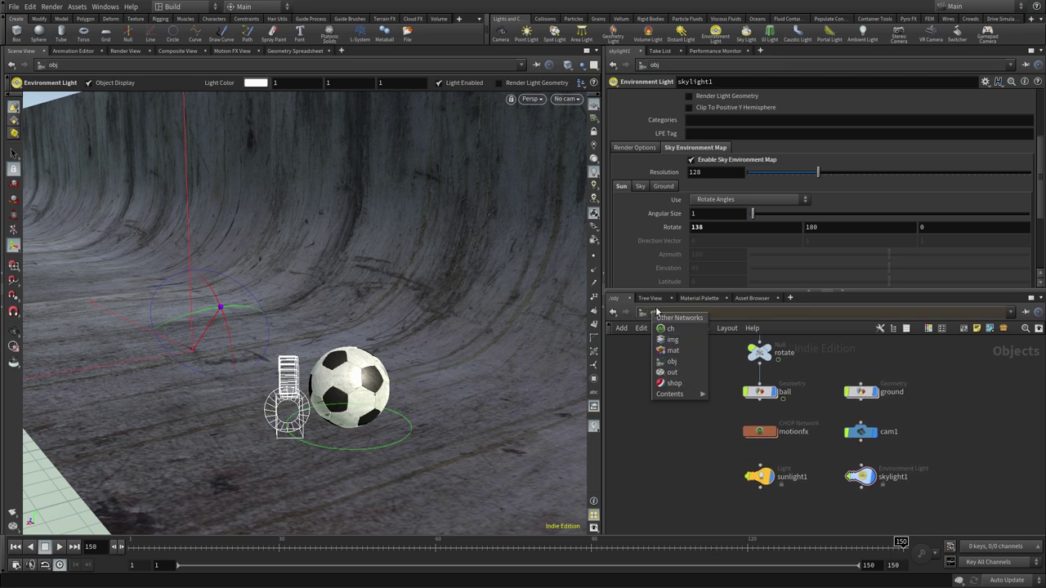
left_click(683, 376)
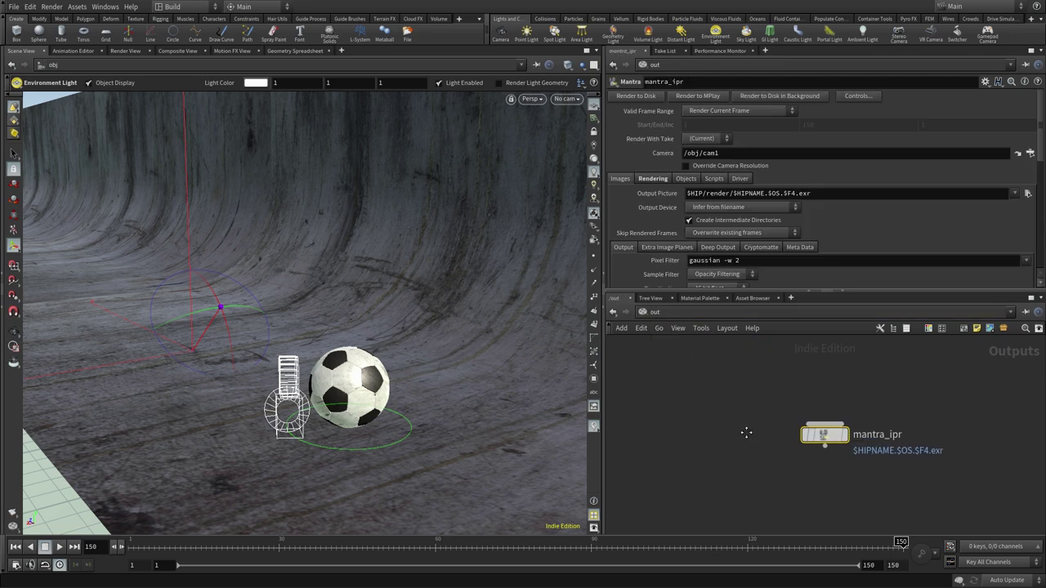
mouse_move(683, 404)
middle_mouse_down()
mouse_move(678, 386)
mouse_move(679, 419)
middle_mouse_up()
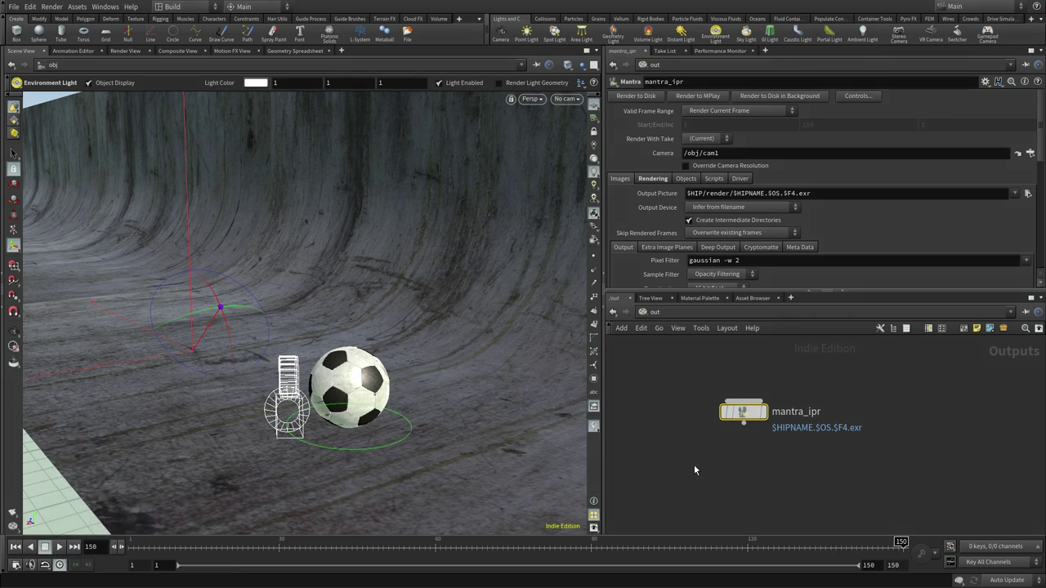
middle_click_drag(694, 470, 683, 433)
key("Tab")
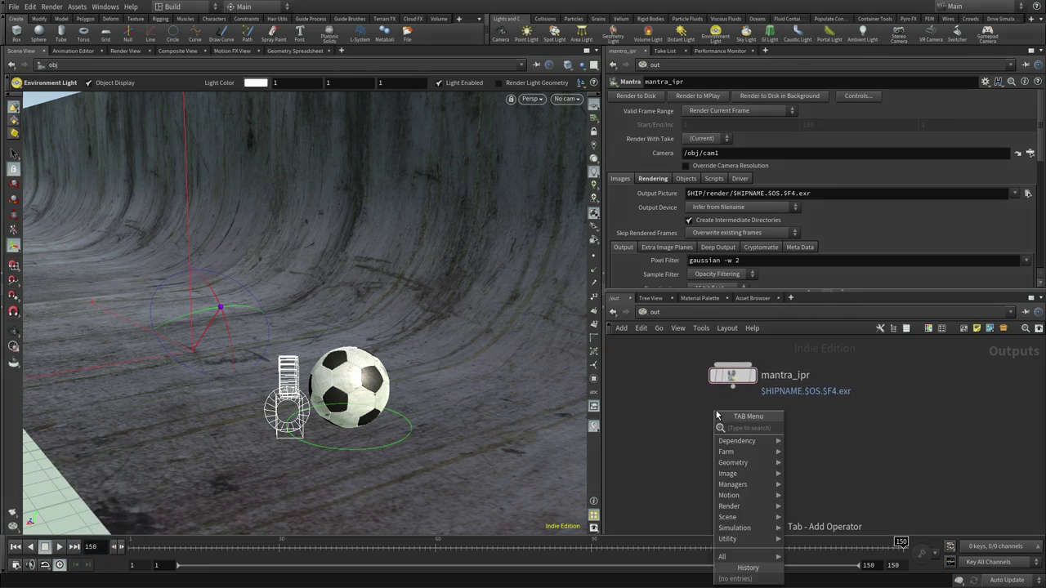
type("man")
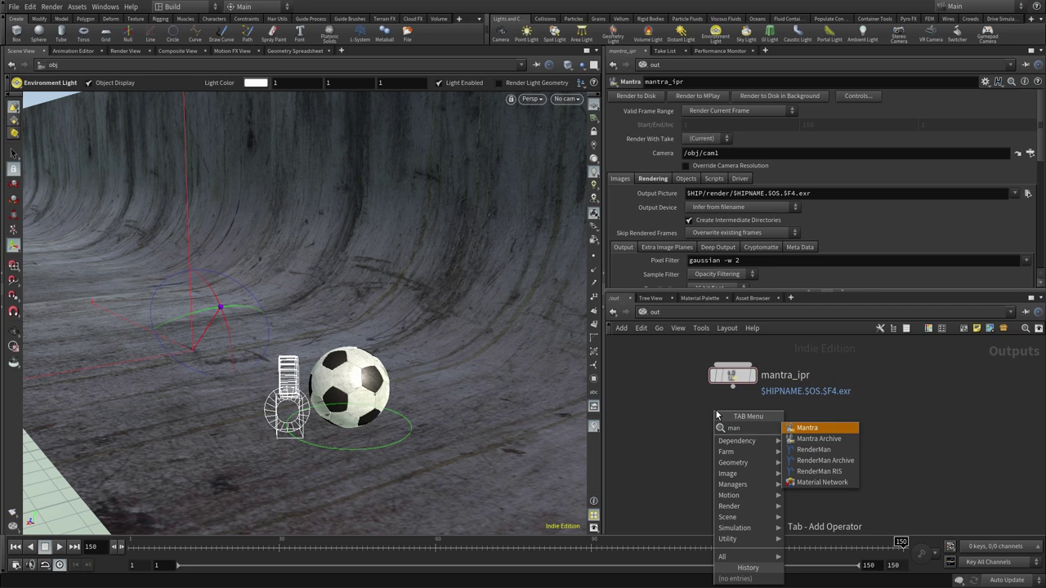
key("Return")
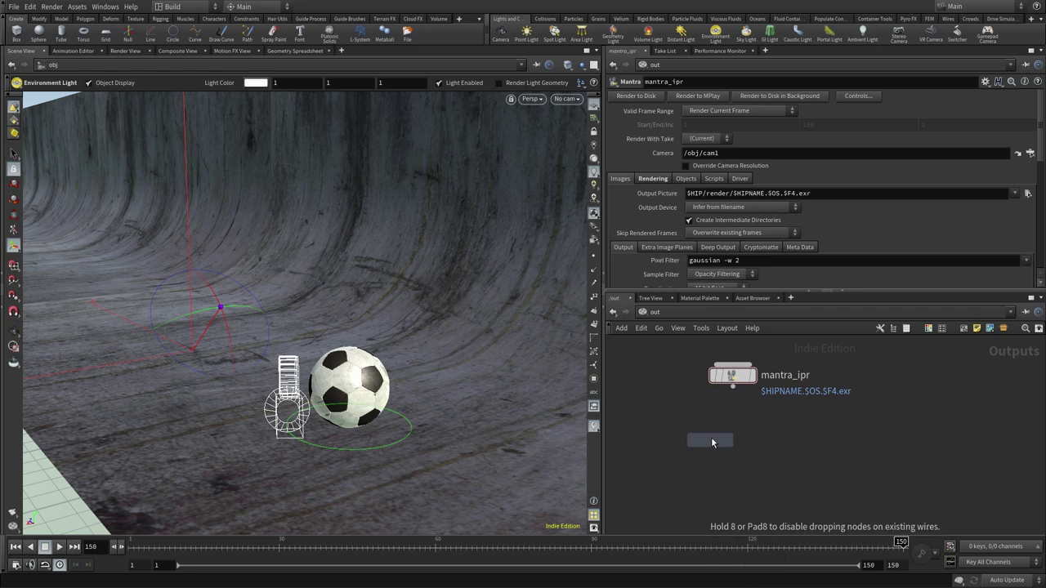
left_click(738, 456)
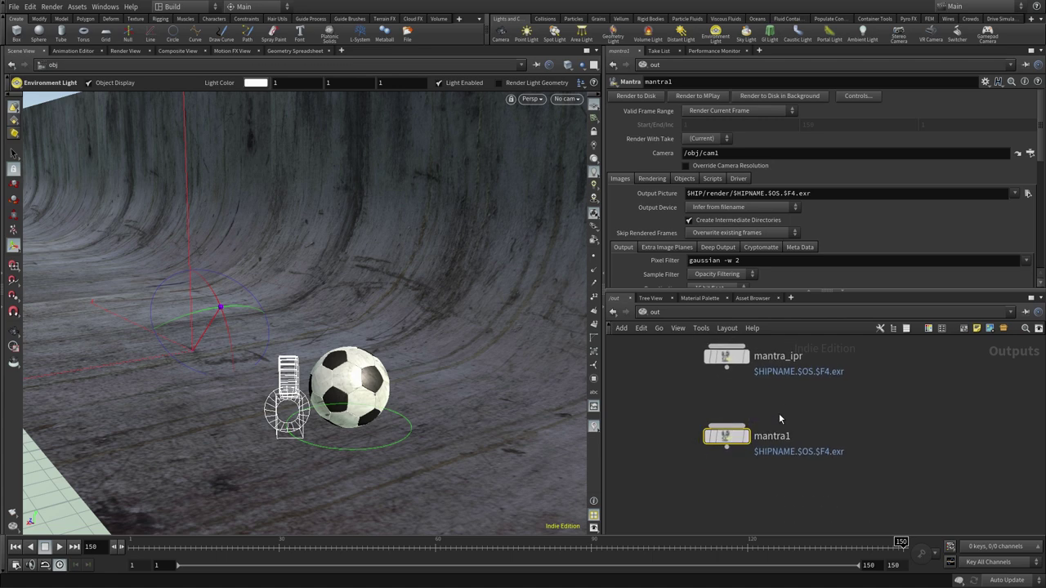
mouse_move(720, 441)
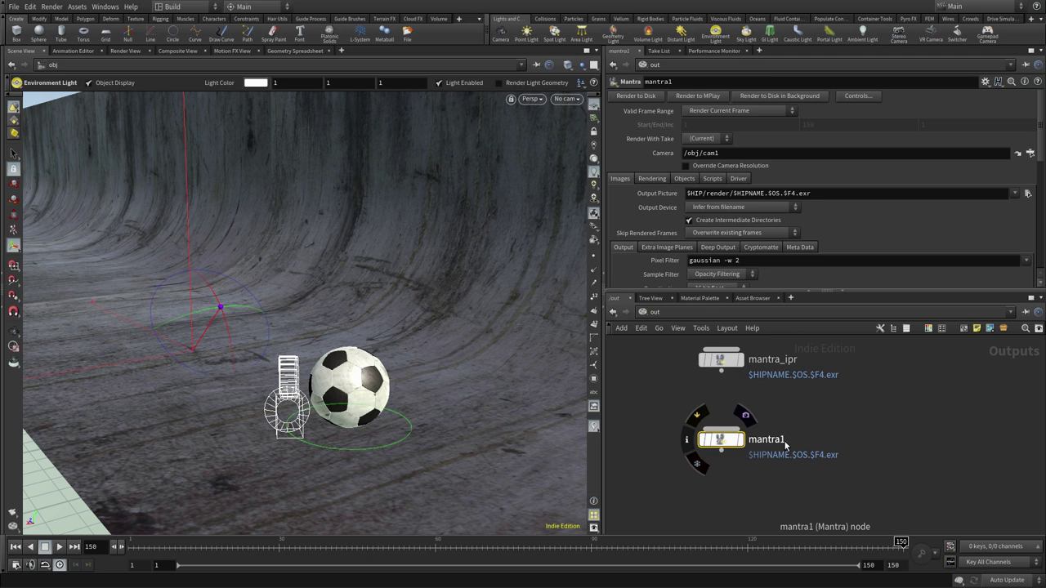
double_click(785, 442)
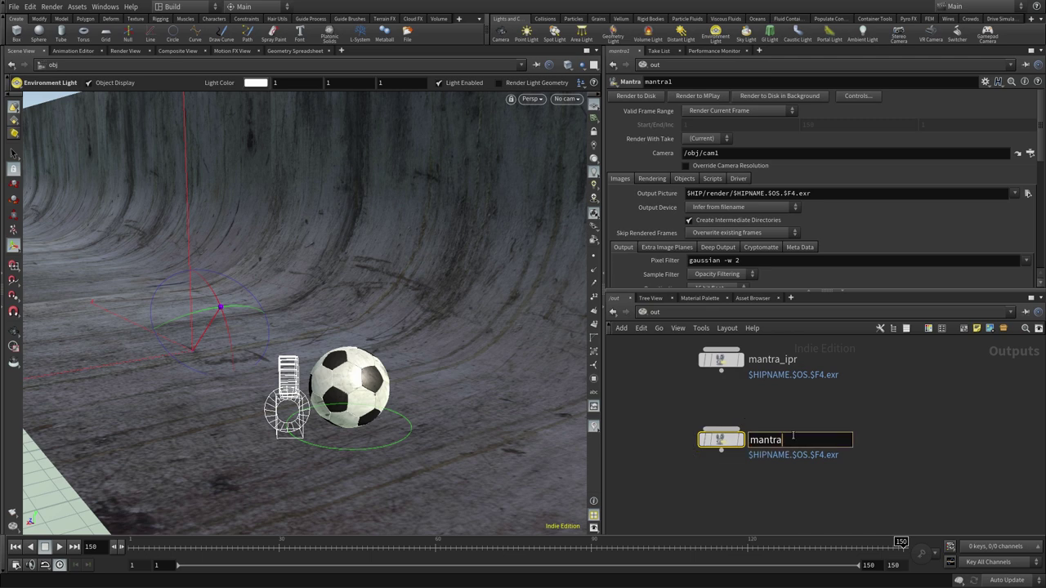
type("_final")
key("Return")
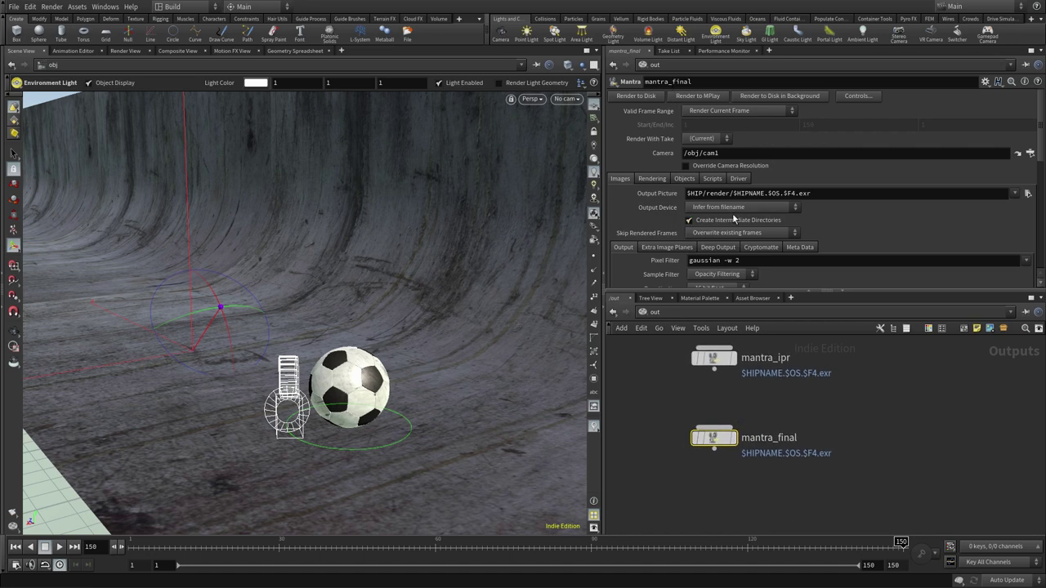
mouse_move(1040, 134)
left_mouse_down()
mouse_move(1042, 204)
mouse_move(1041, 110)
left_mouse_up()
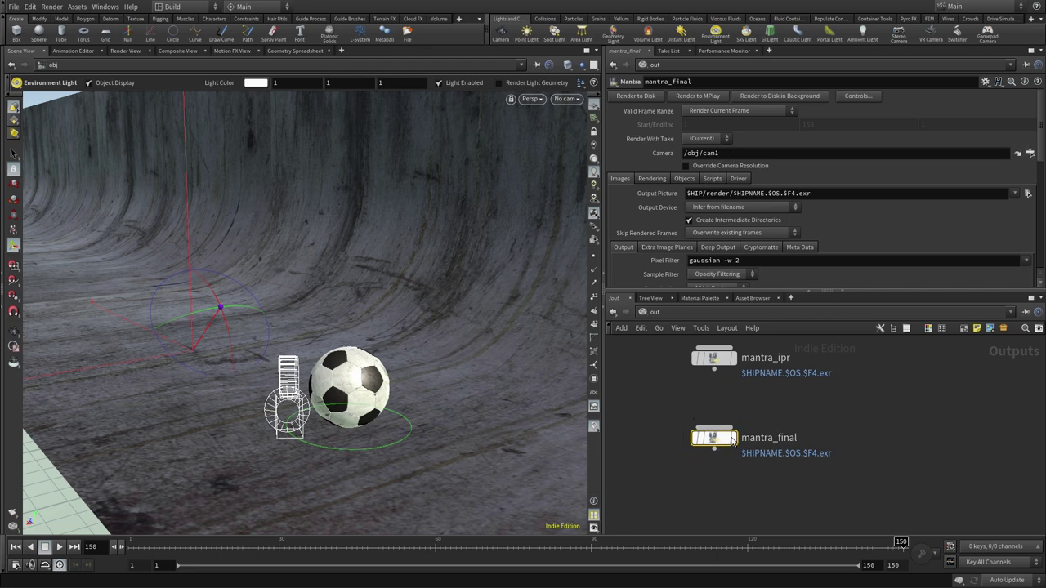
left_click(1030, 154)
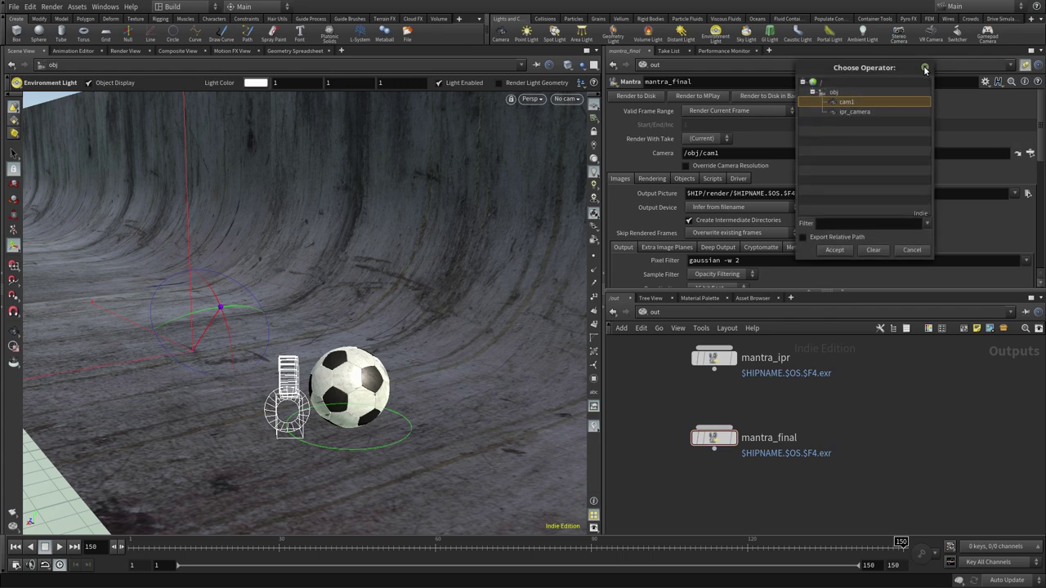
left_click(924, 67)
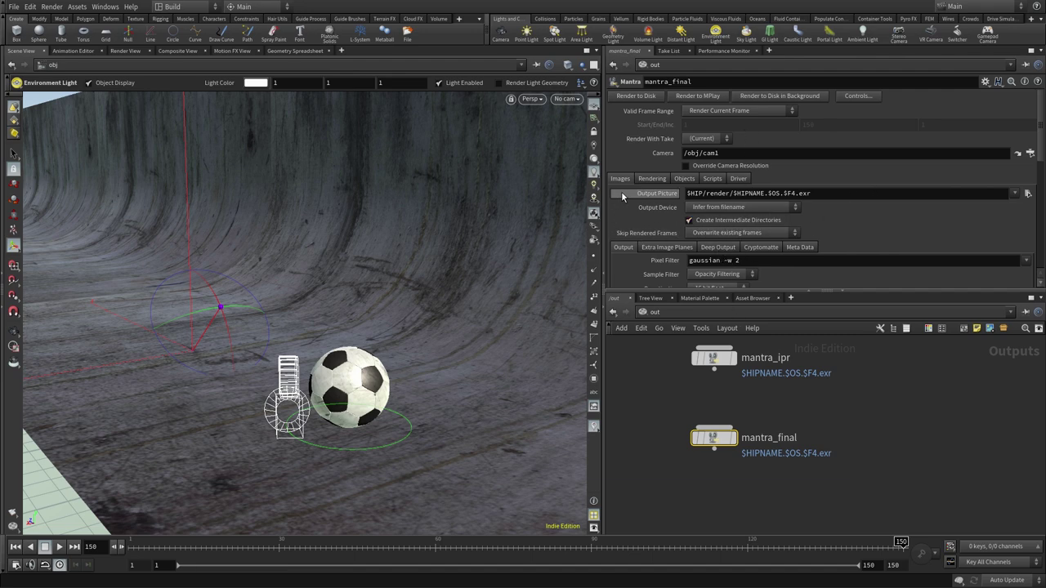
Step: Switch mantra_final's Rendering Engine to Physically Based Rendering, then return to its Images settings
left_click(655, 180)
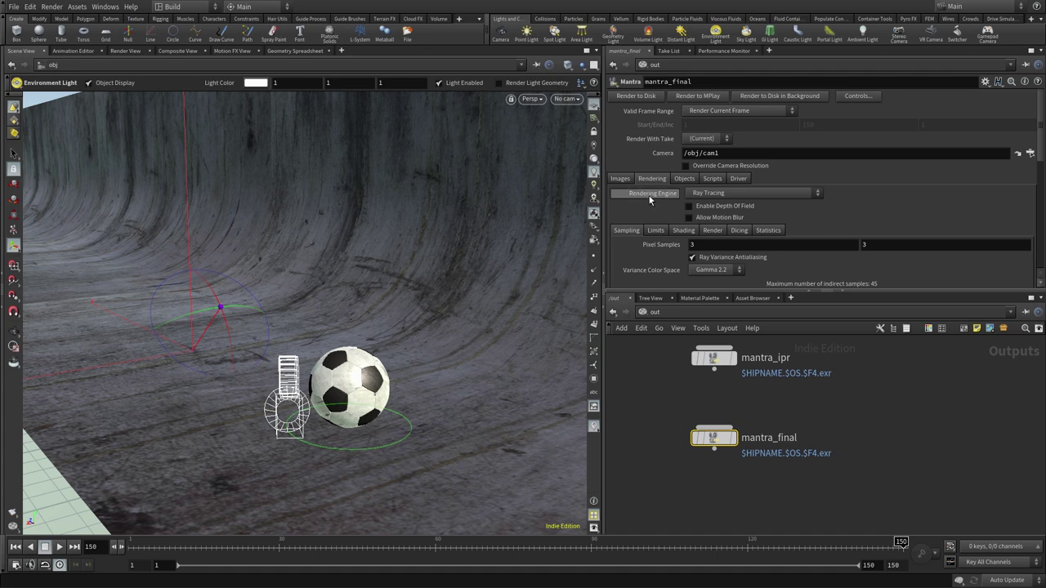
left_click(746, 193)
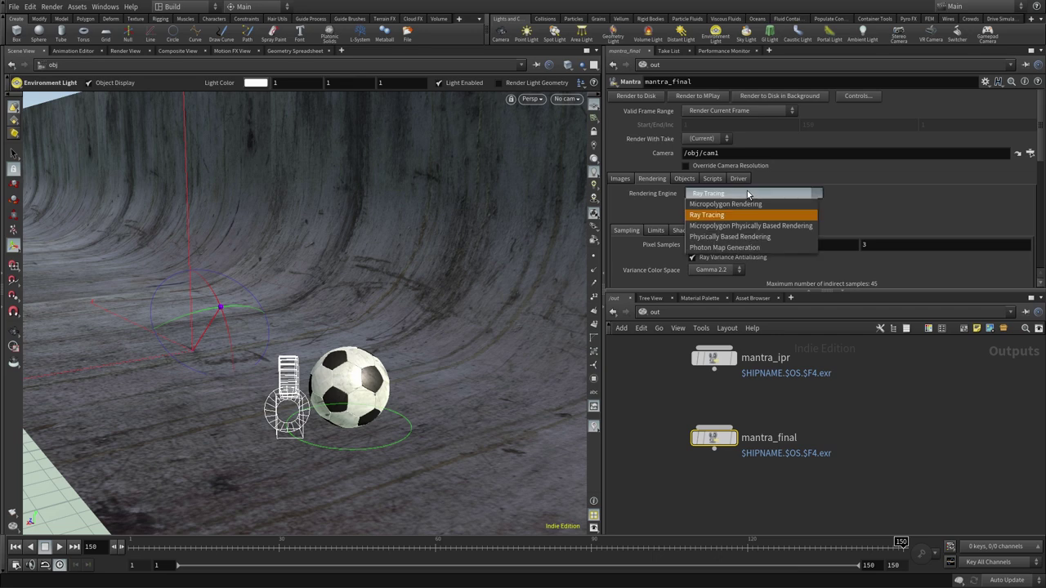
left_click(743, 238)
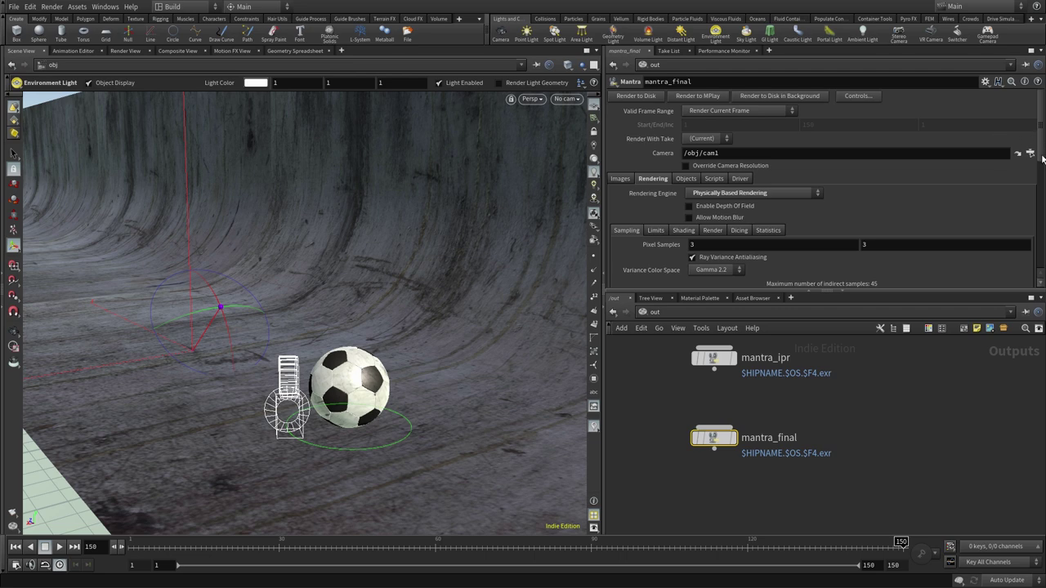
scroll(1042, 160, "down", 5)
scroll(1037, 152, "up", 5)
left_click(622, 179)
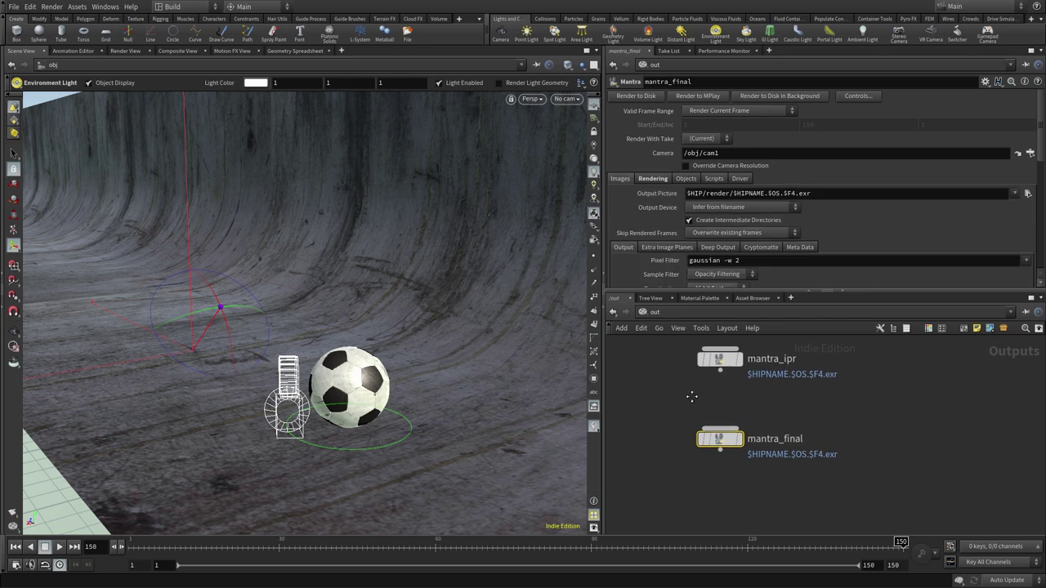
Step: Open the Render View set to /out/mantra_final rendering through the ROP Camera
left_click(124, 50)
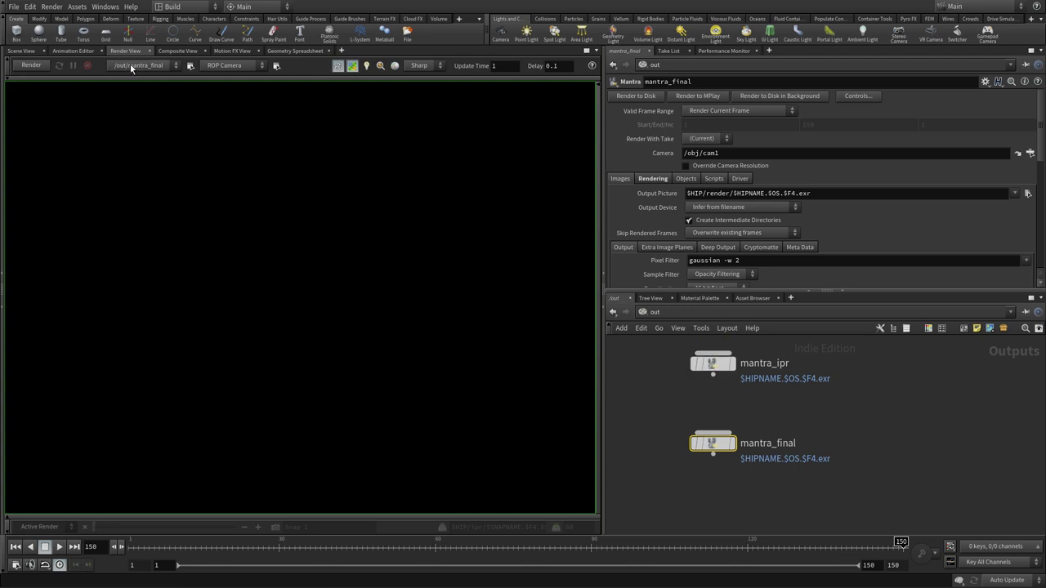
left_click(155, 65)
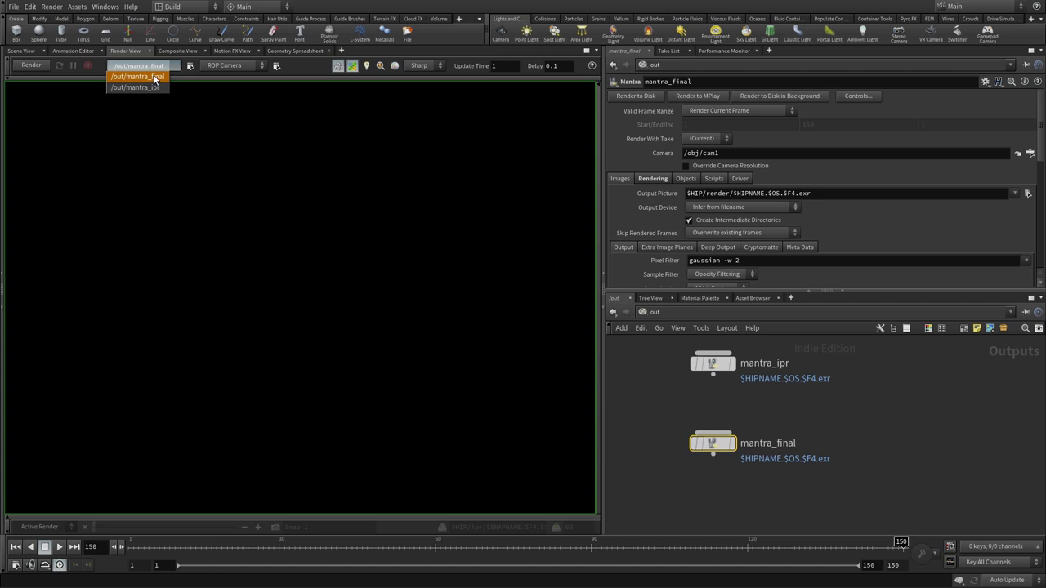
left_click(149, 77)
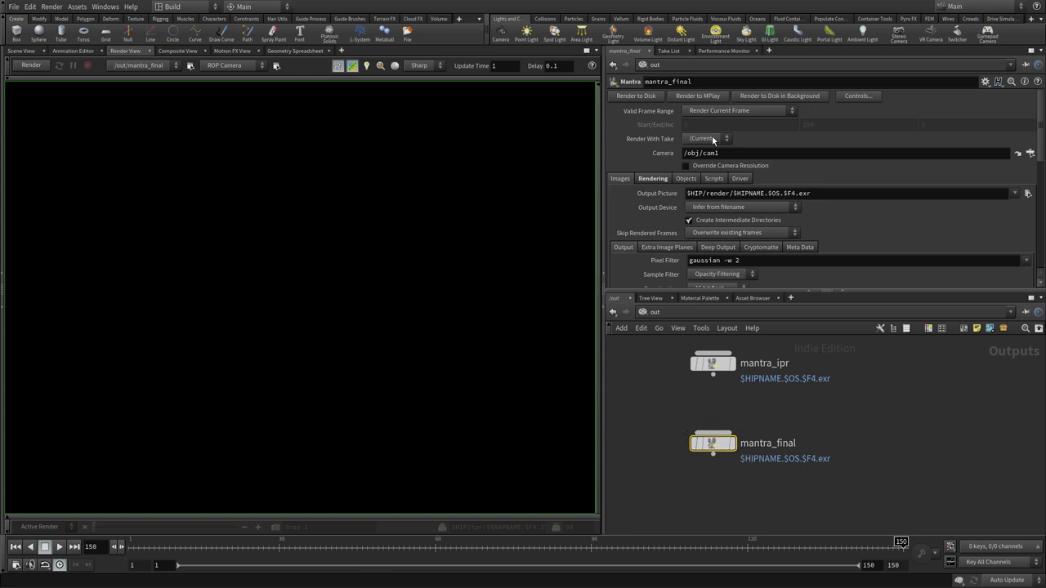
left_click(240, 64)
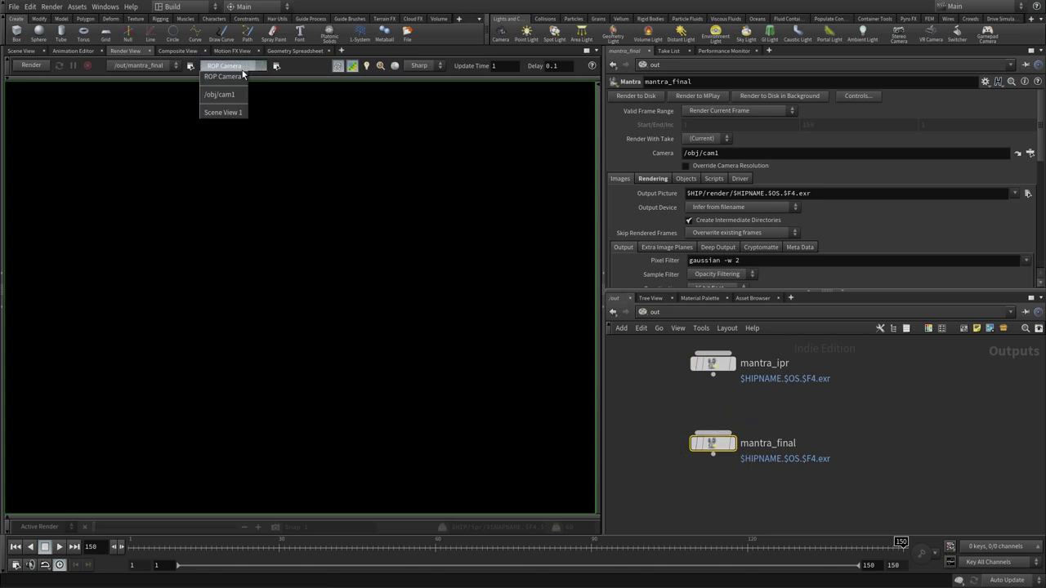
left_click(301, 70)
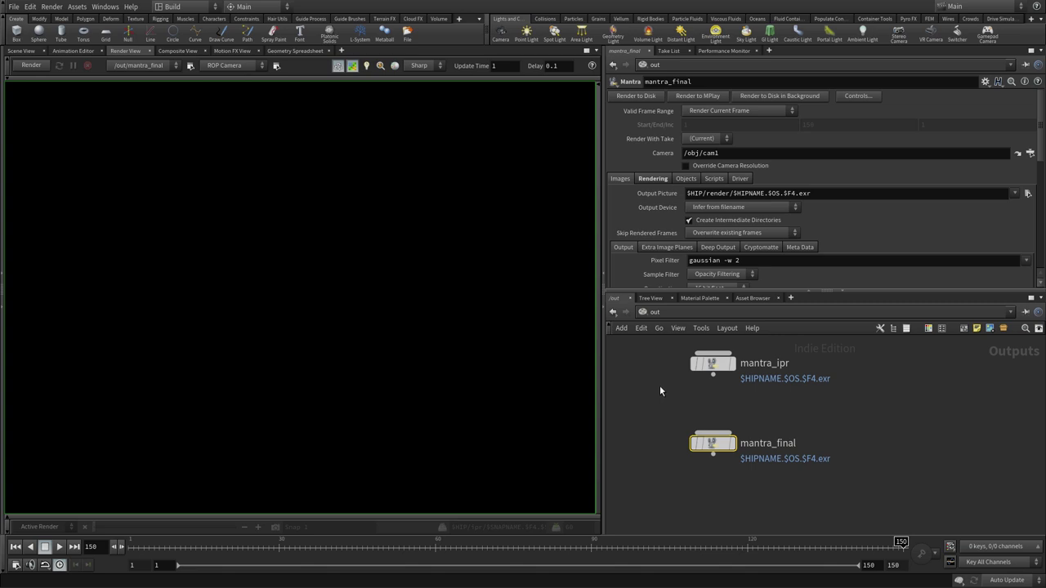
left_click(653, 312)
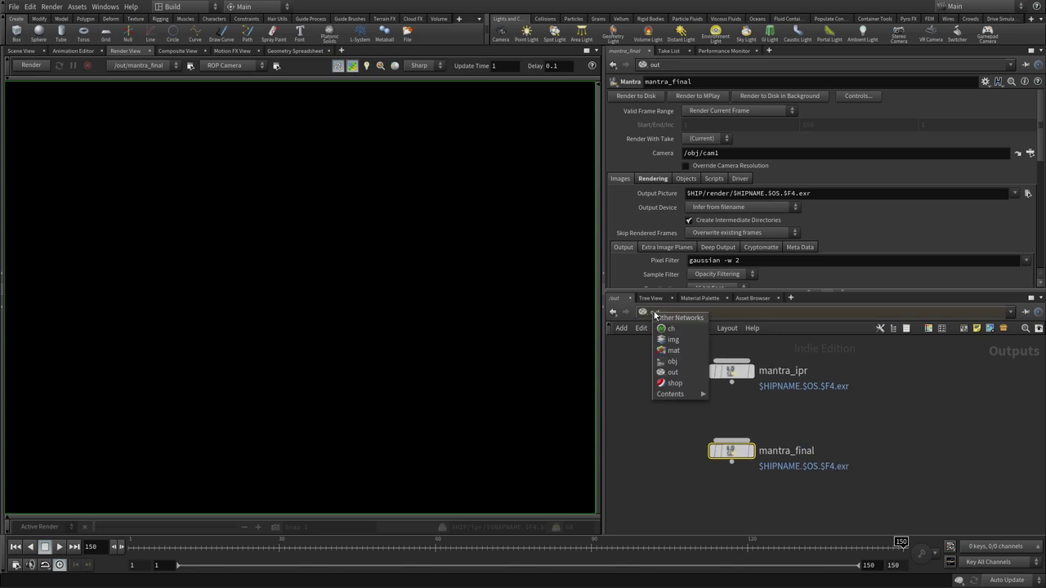
Step: Select cam1 in /obj and check its View resolution presets, keeping 1280 × 720
left_click(677, 363)
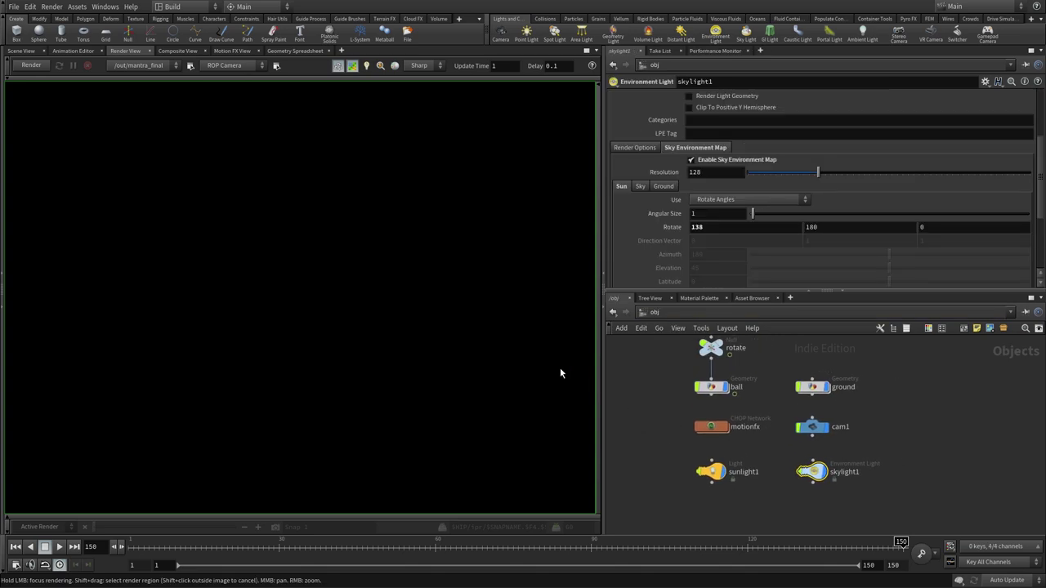
left_click(821, 433)
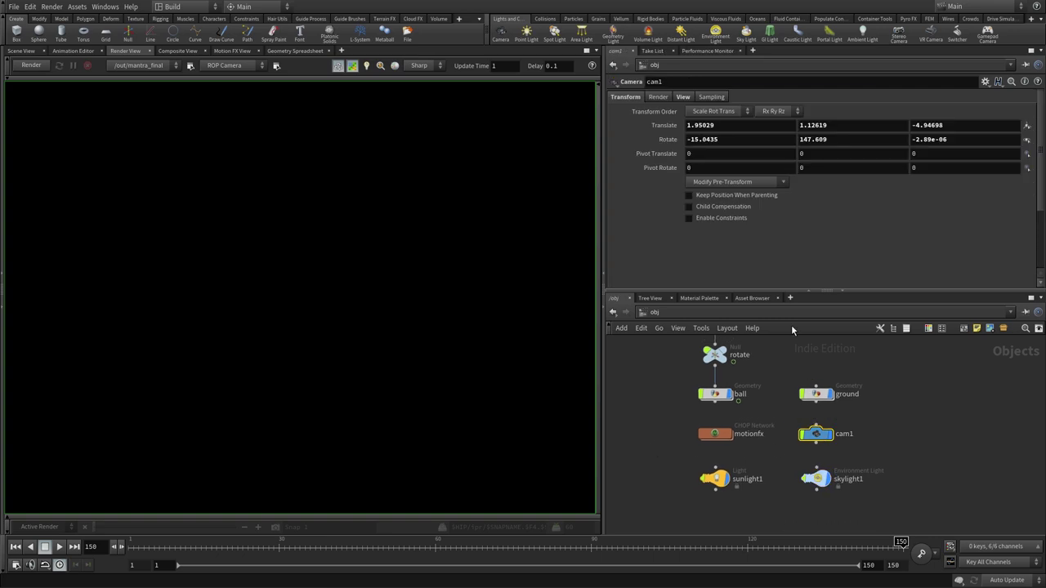
left_click(658, 97)
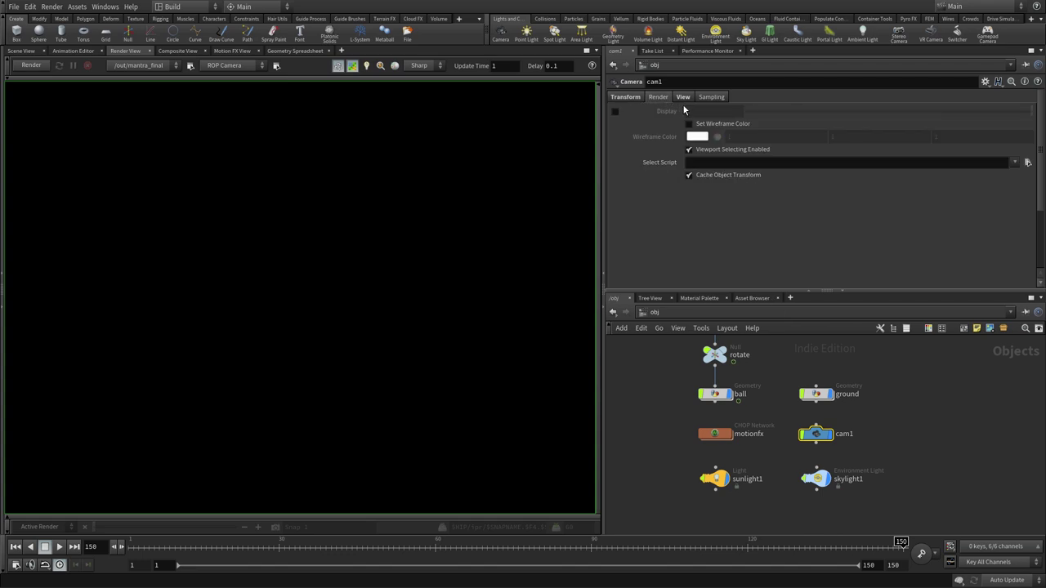
left_click(683, 98)
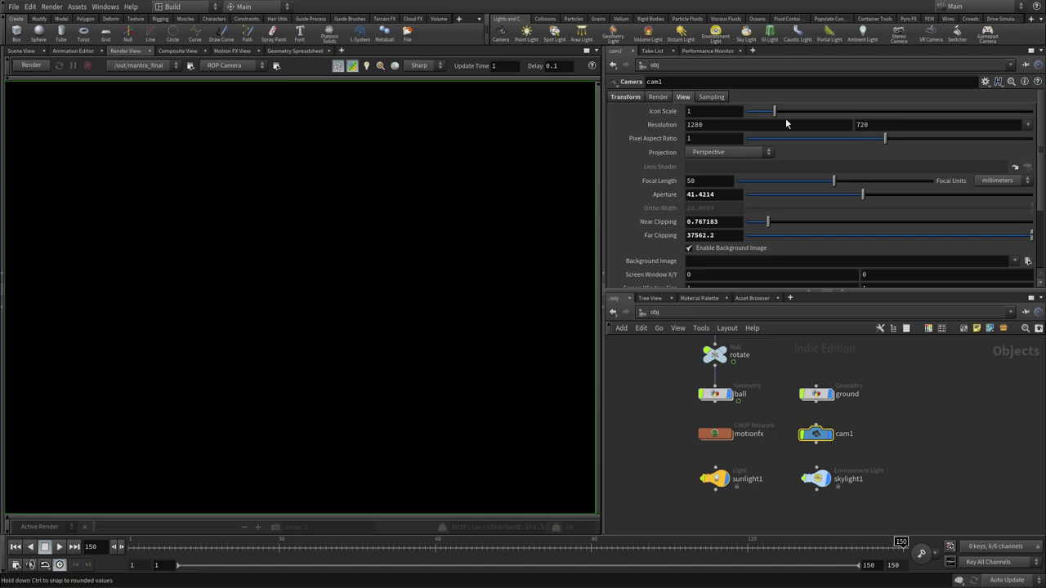
left_click(1027, 124)
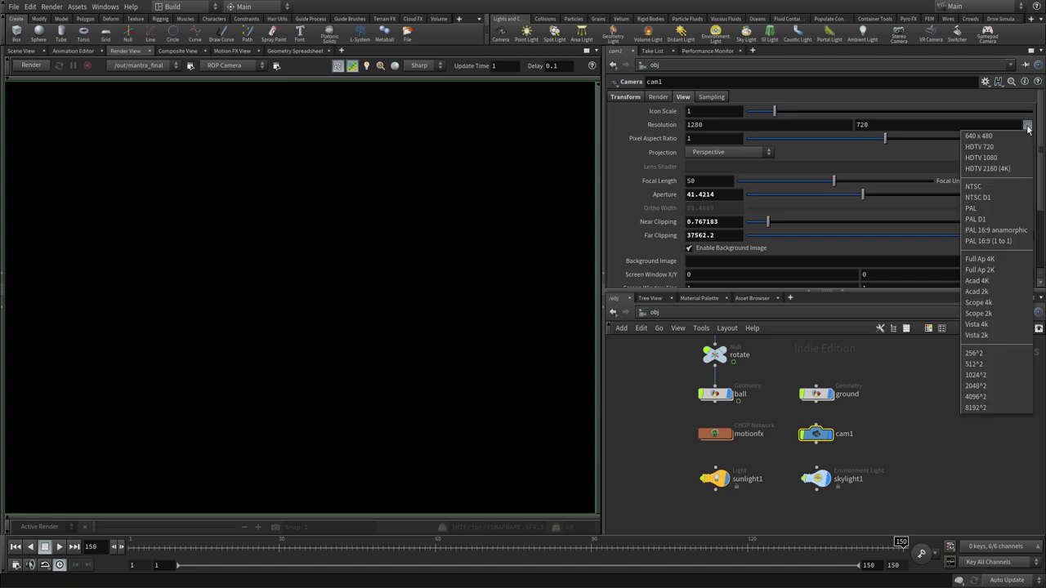
left_click(976, 97)
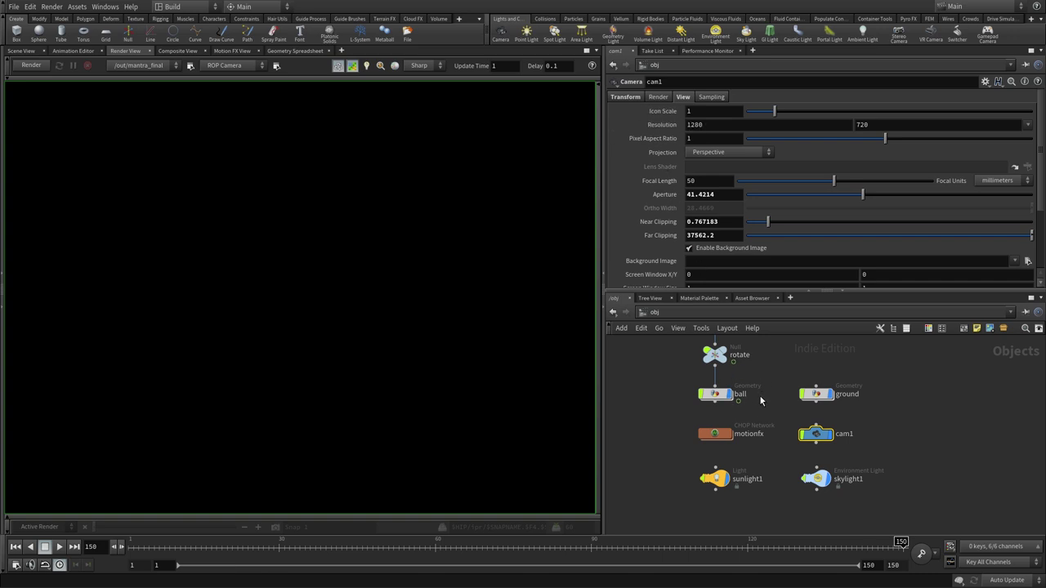
left_click(644, 313)
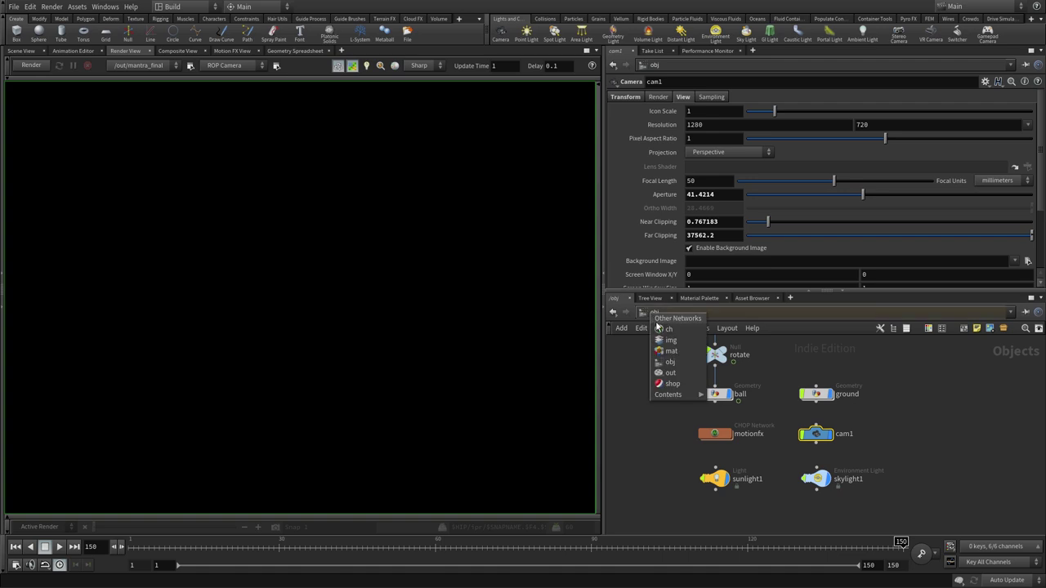
Step: In /out, toggle mantra_final's Override Camera Resolution on, inspect Resolution Scale, then switch it off
left_click(669, 374)
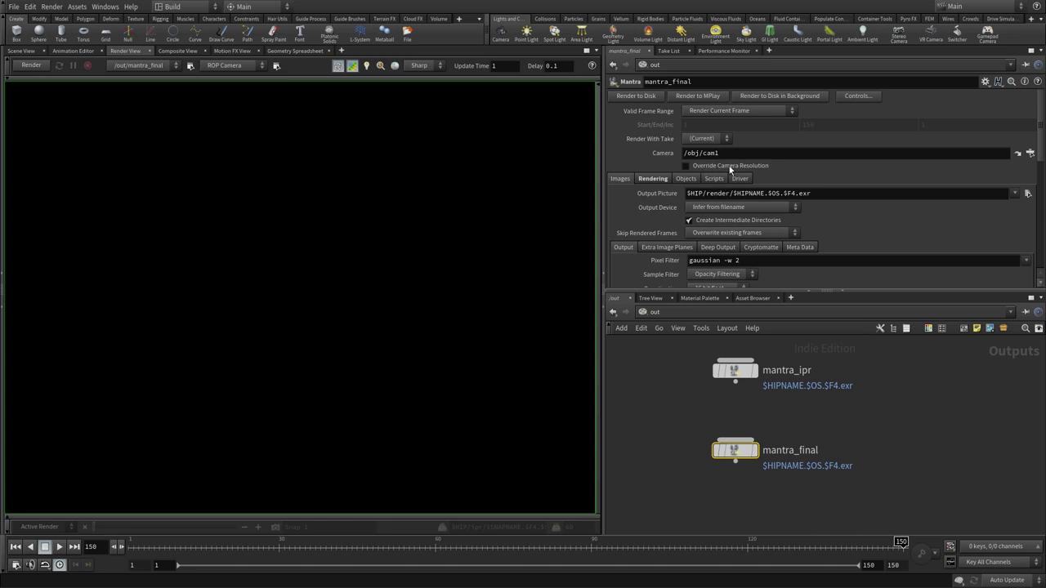
left_click(724, 167)
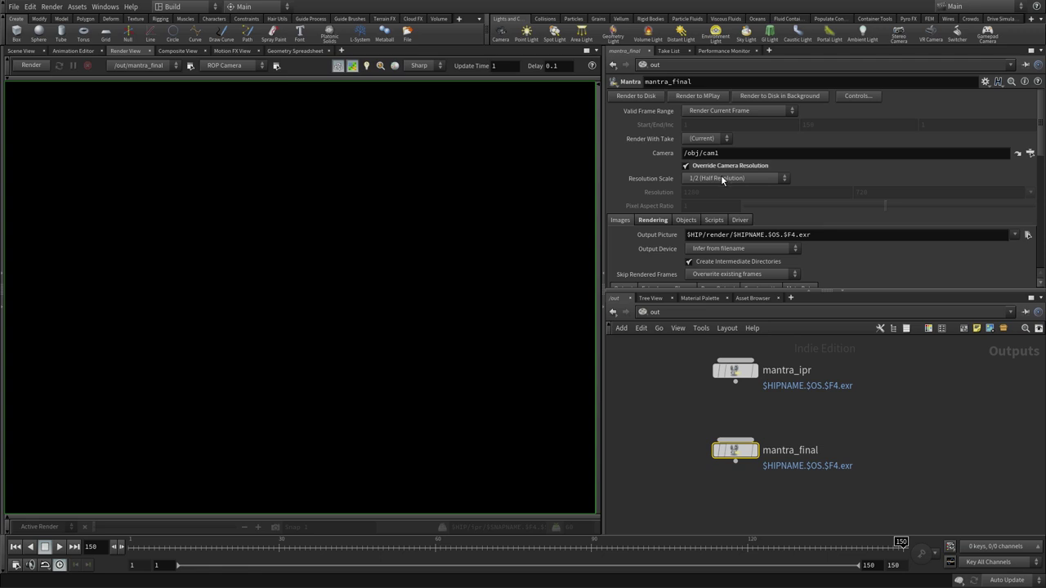
left_click(720, 177)
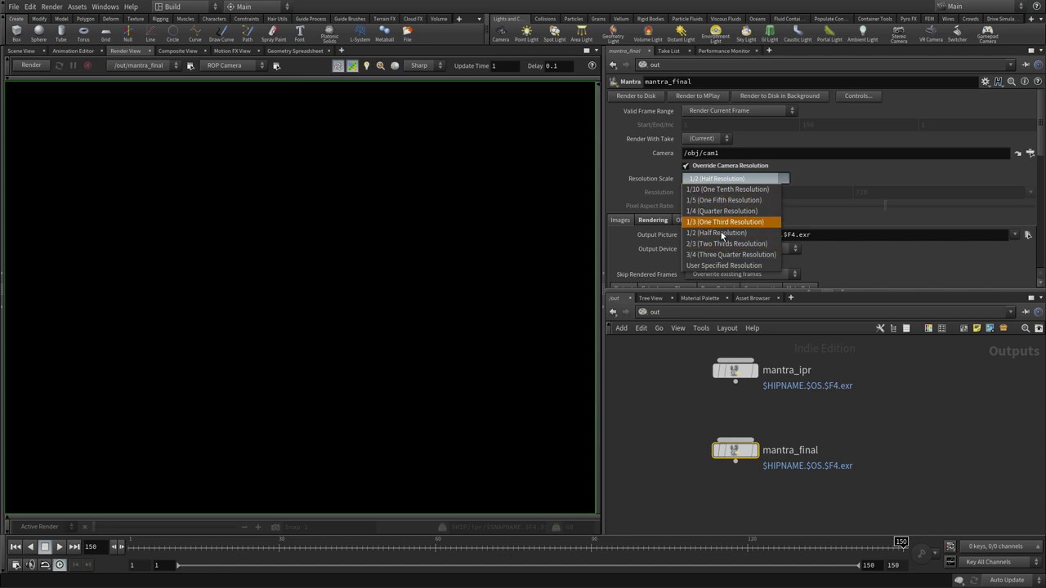
left_click(811, 193)
left_click(686, 165)
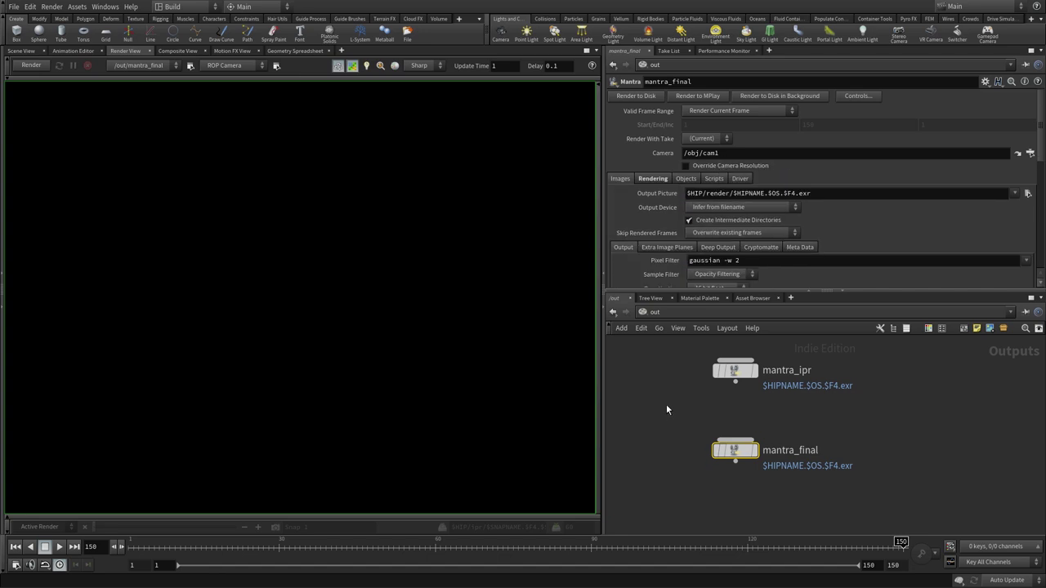
Step: Render mantra_final in the Render View, zoom the image, stop it, then restart the render
left_click(31, 64)
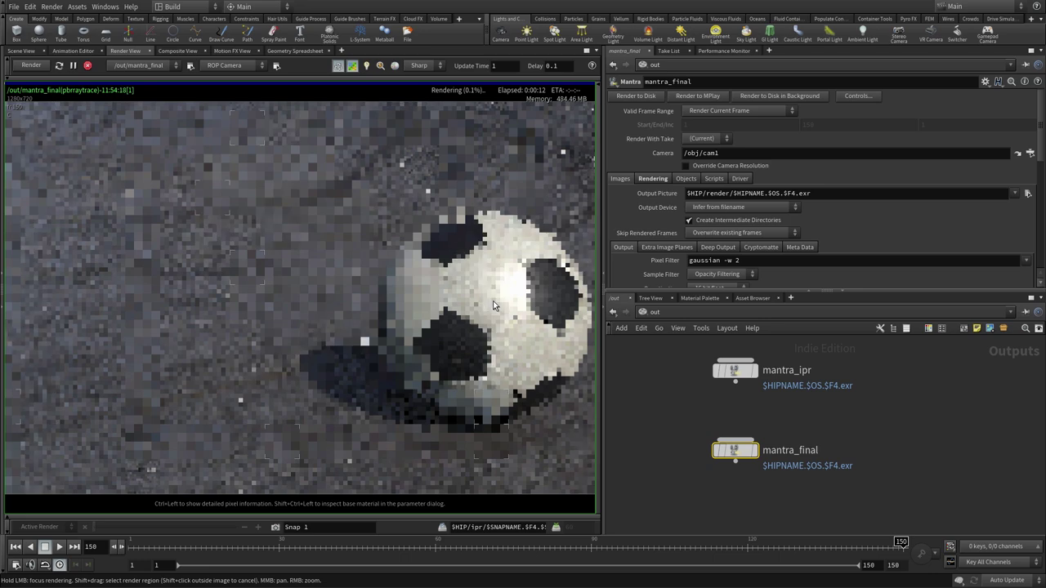
right_click_drag(422, 345, 365, 336)
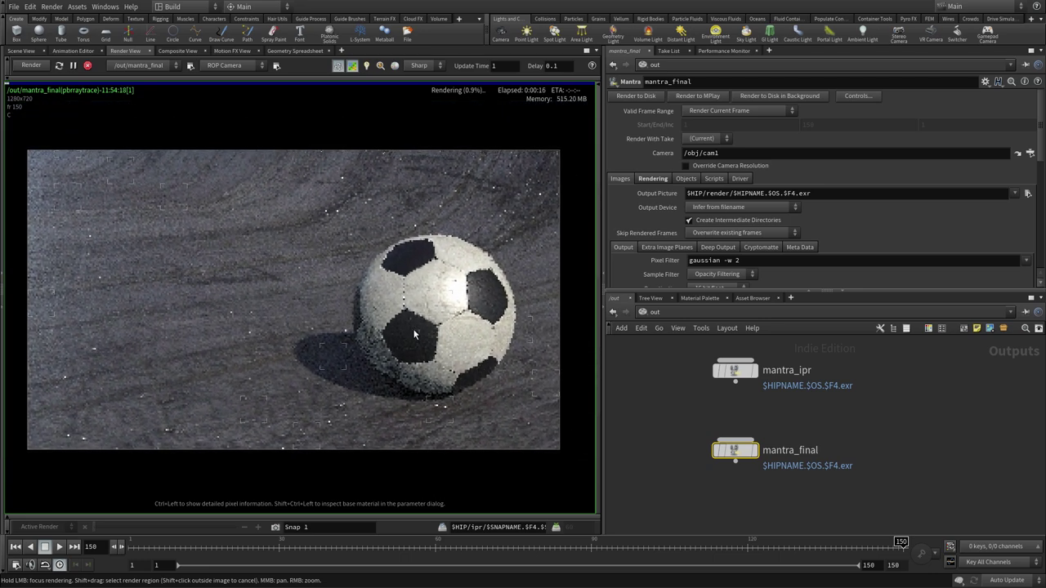
mouse_move(365, 336)
right_mouse_down()
mouse_move(409, 341)
mouse_move(411, 318)
mouse_move(454, 362)
right_mouse_up()
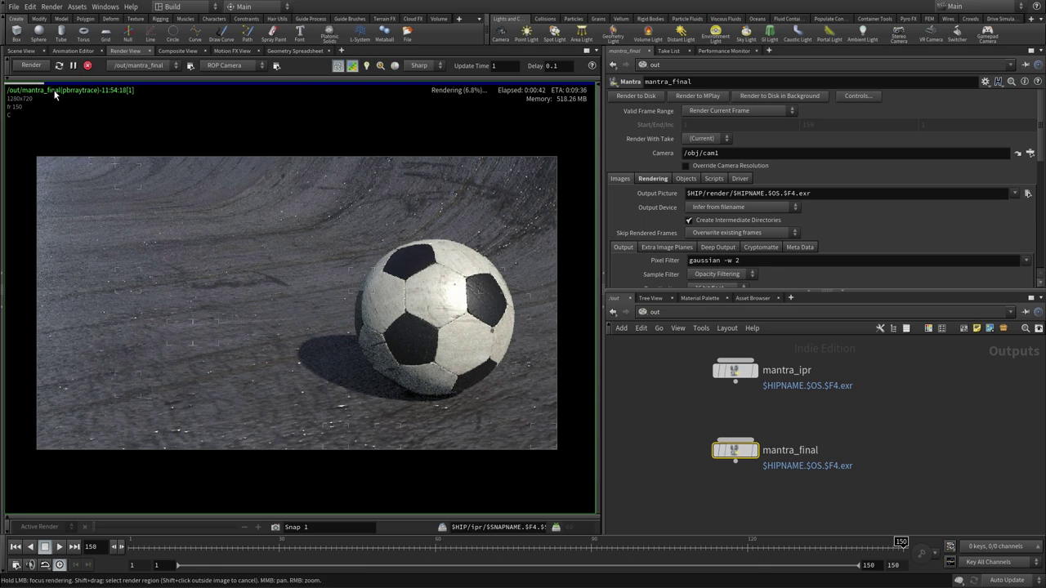
left_click(87, 66)
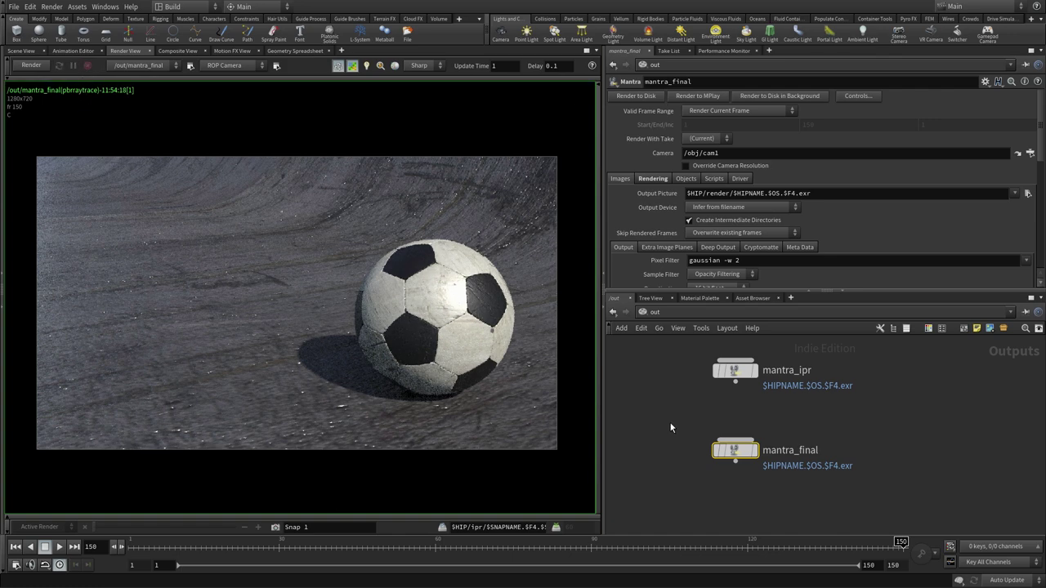
middle_click_drag(663, 417, 669, 408)
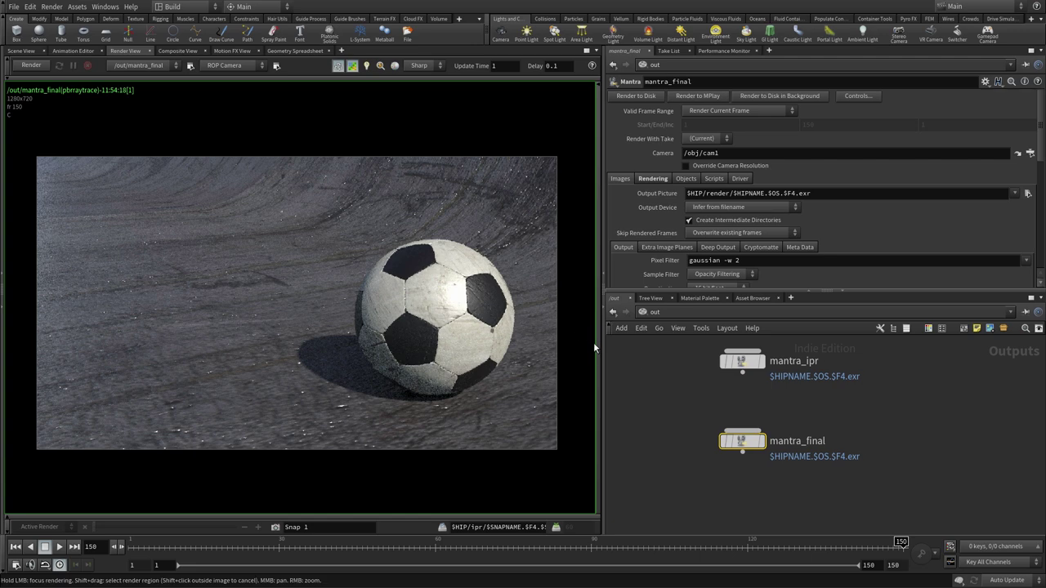
left_click(34, 67)
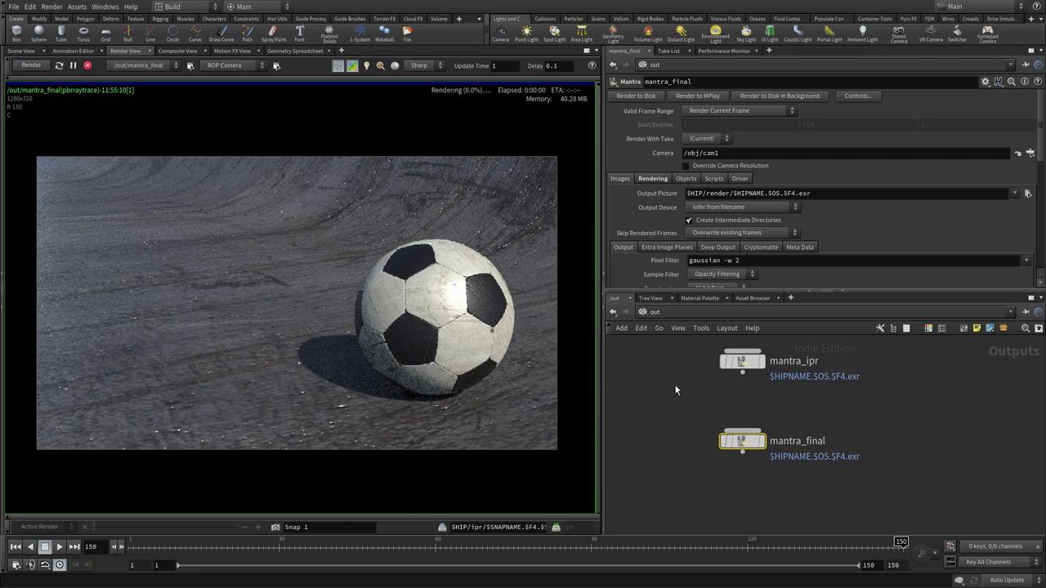
Step: In the mat network, lower ground_mat's bump Effect Scale from 0.05 to 0.03
left_click(654, 311)
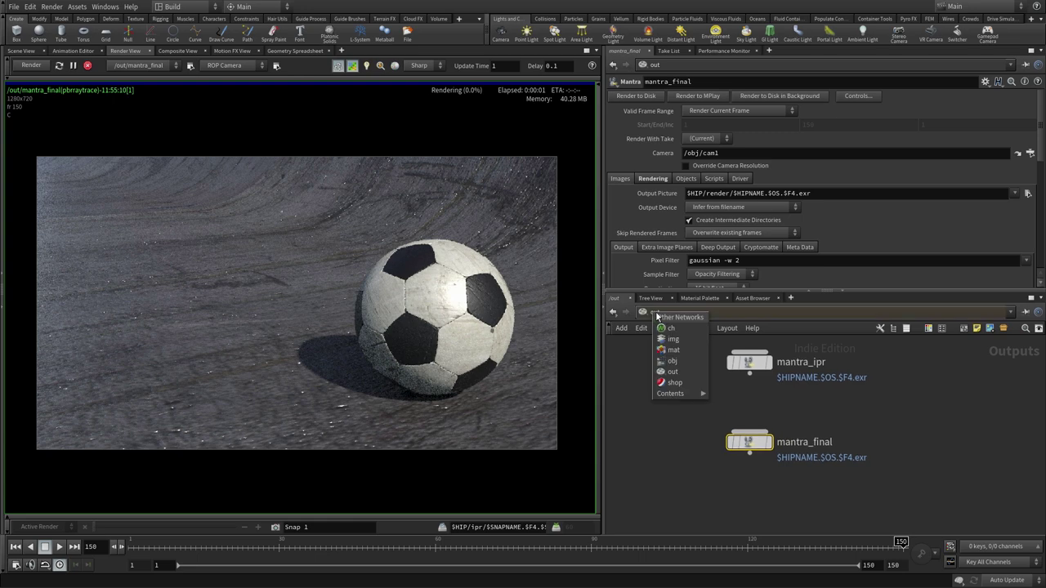
left_click(675, 349)
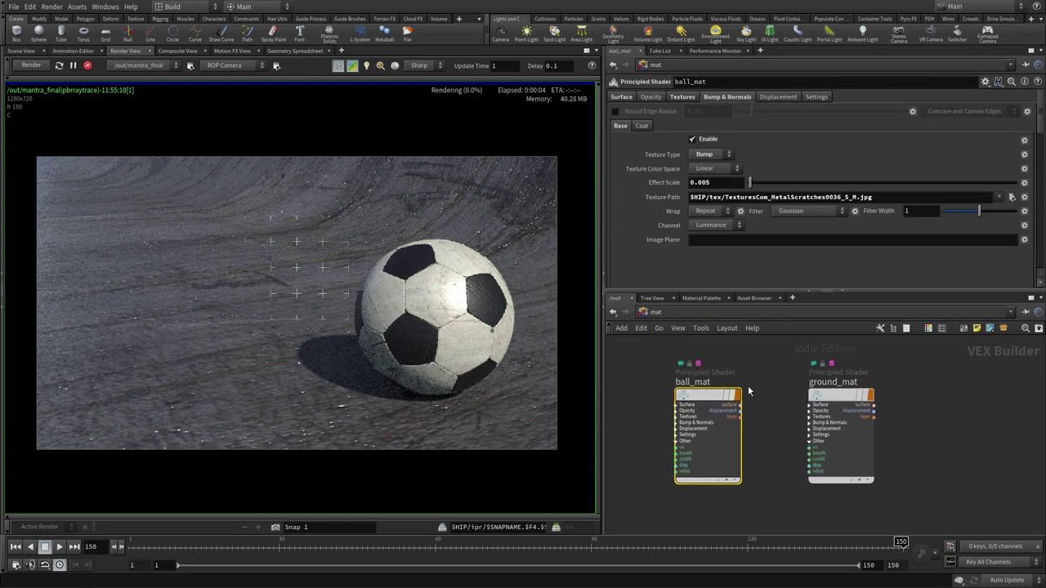
left_click(814, 402)
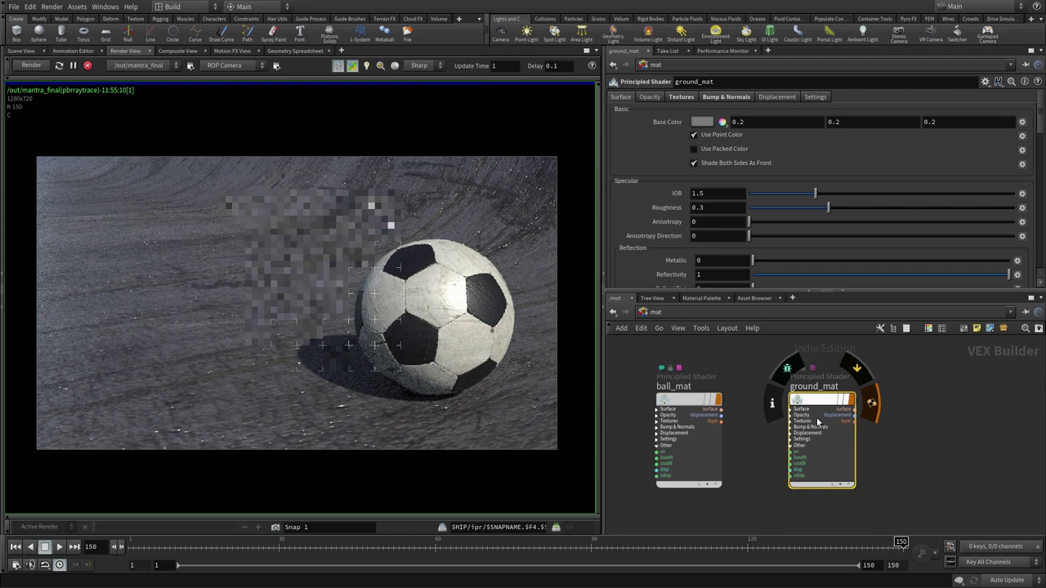
left_click(727, 97)
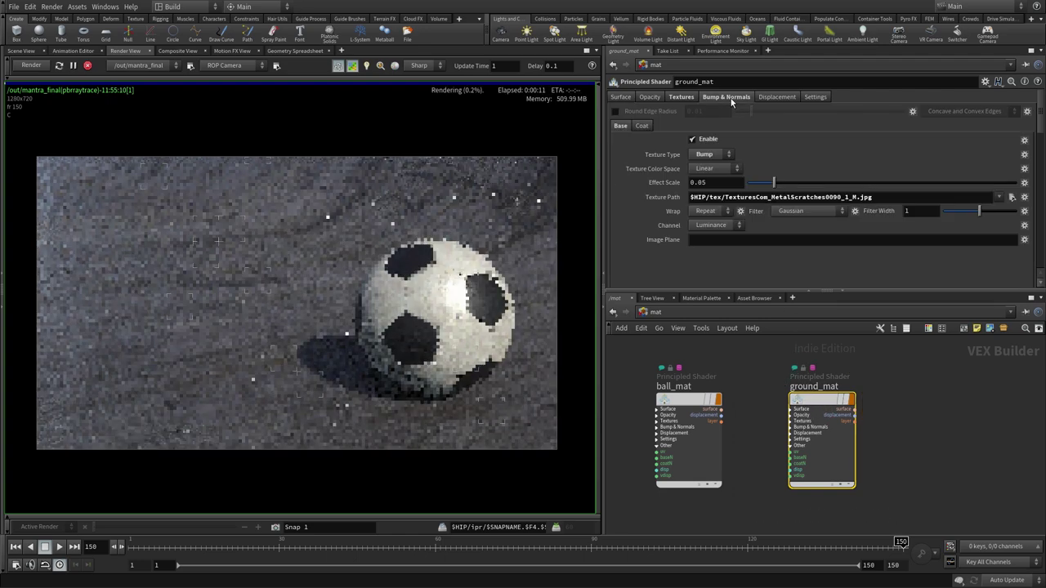
left_click(715, 182)
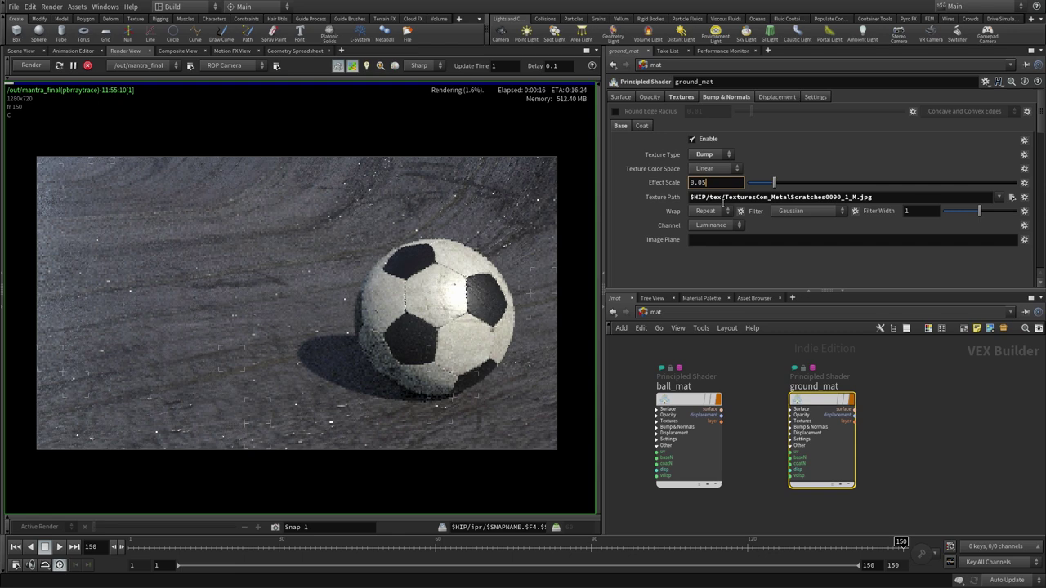
key("BackSpace")
type("3")
key("Return")
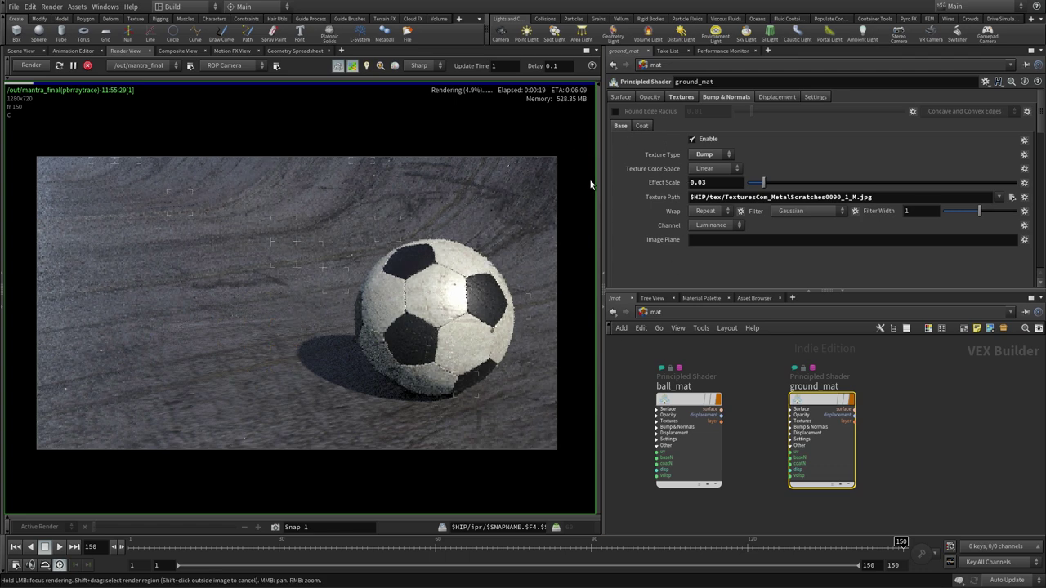
Step: Set ground_mat's surface Roughness to 0.4
left_click(622, 97)
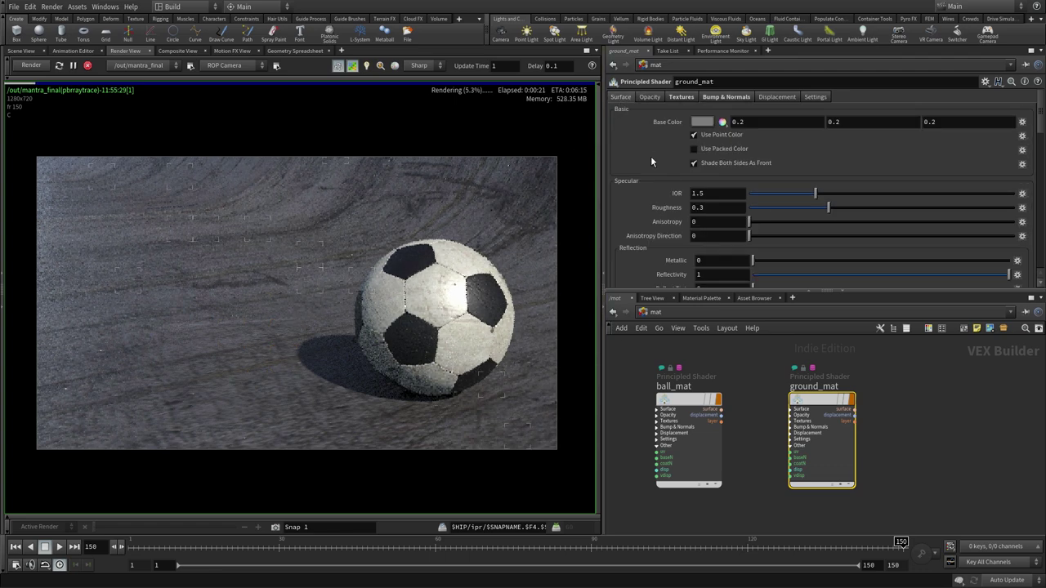
left_click(718, 209)
type("0.4")
key("Return")
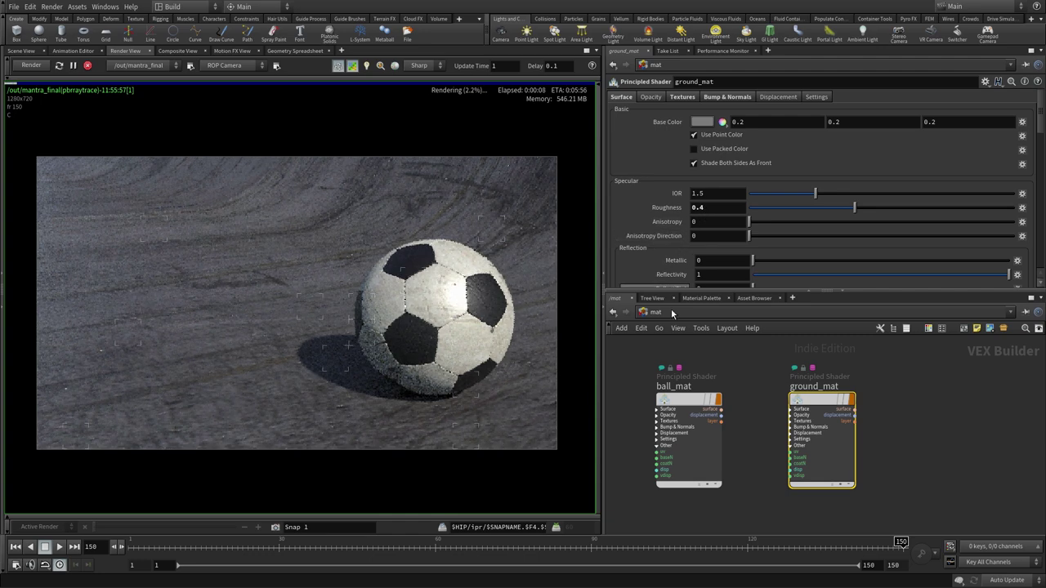
Step: Give ball_mat a Metallic value of 0.05 and Roughness of 0.6
left_click(691, 407)
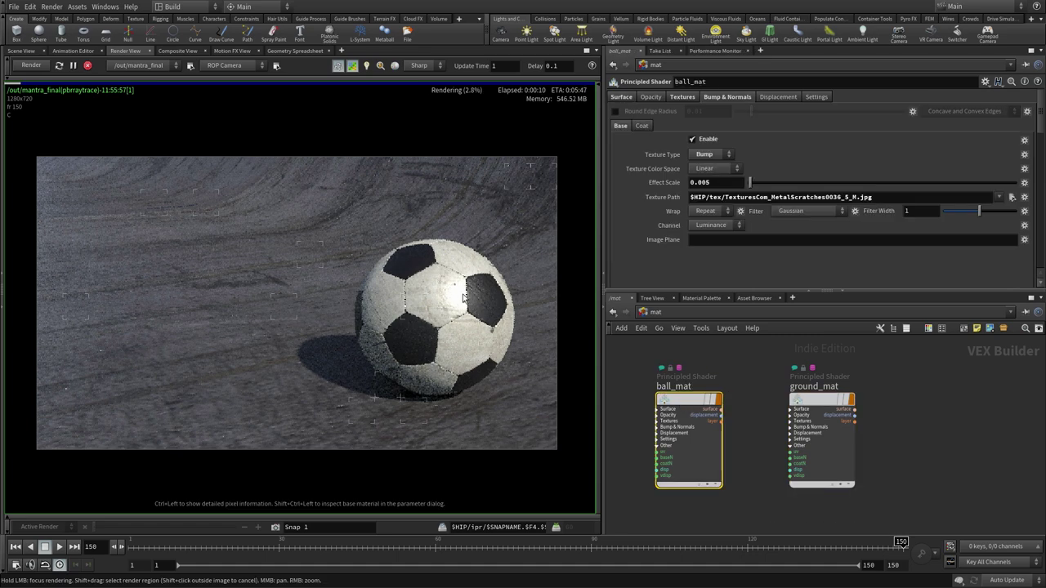
left_click(621, 96)
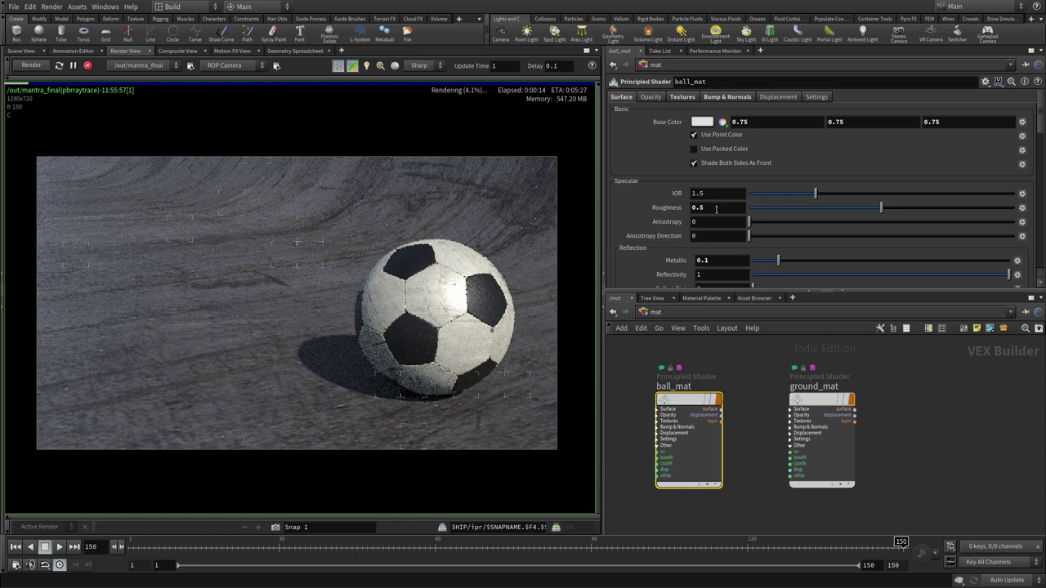
left_click(714, 260)
type("0.05")
key("Return")
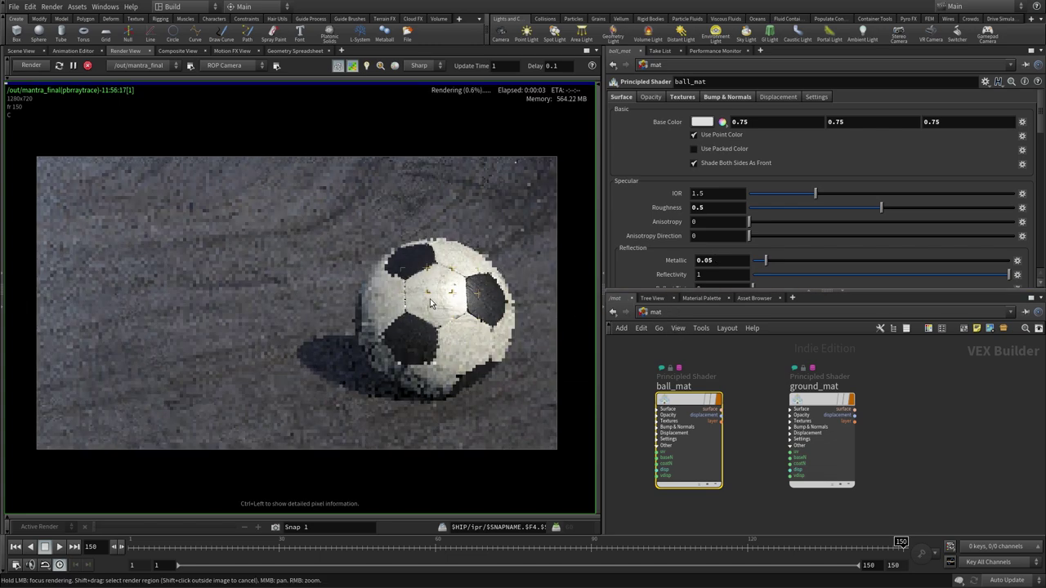
left_click(716, 207)
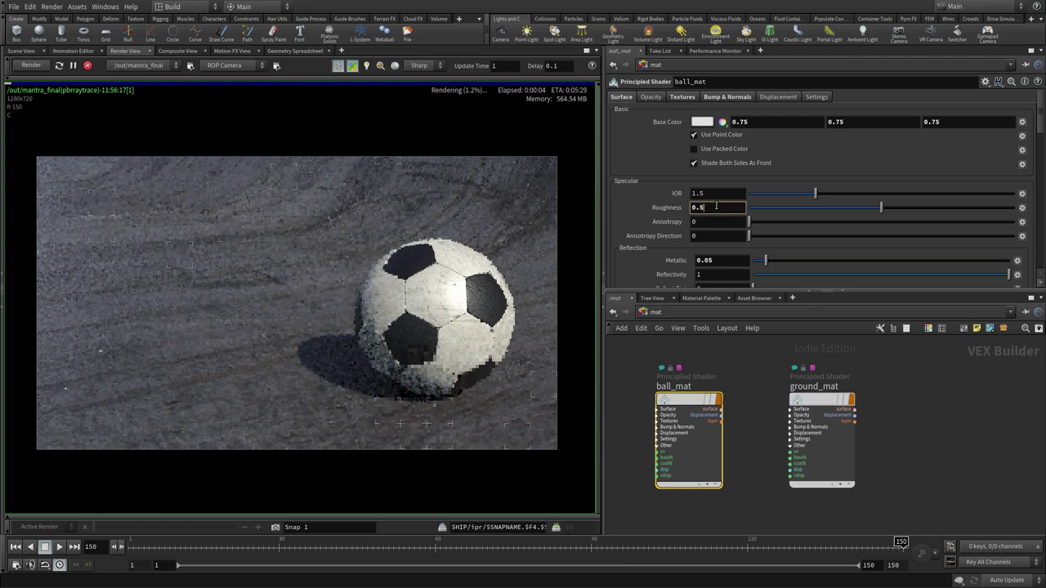
type("6")
key("Return")
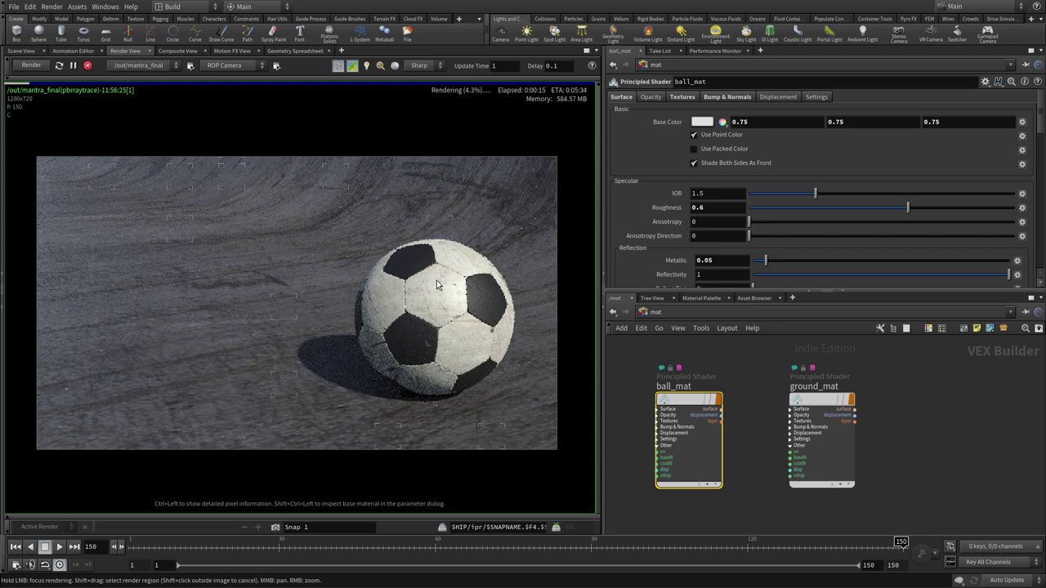
Step: In the out network, set mantra_final's Sampling Noise Level from 0.01 to 0.1
left_click(651, 313)
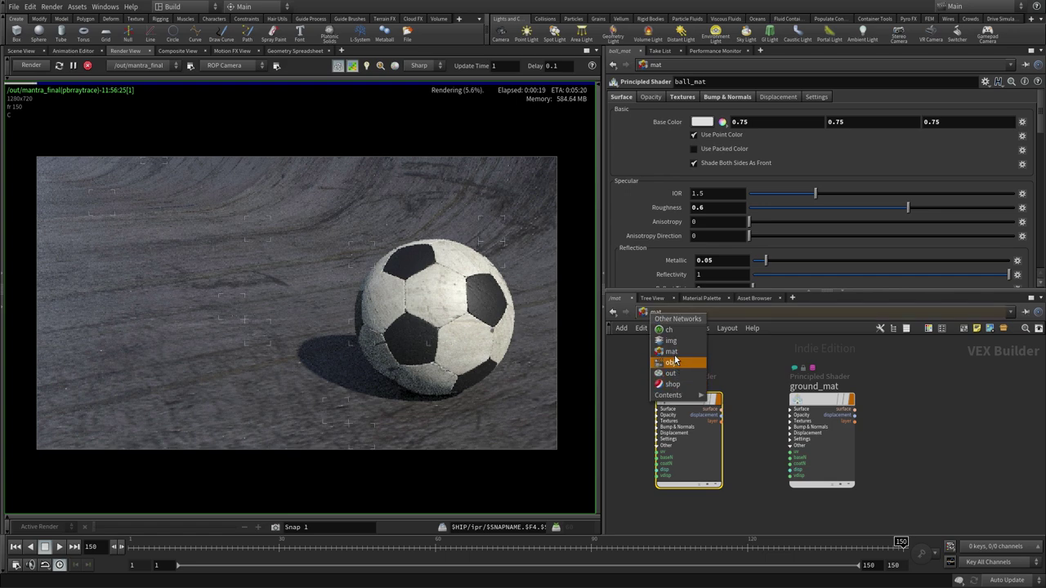
left_click(672, 373)
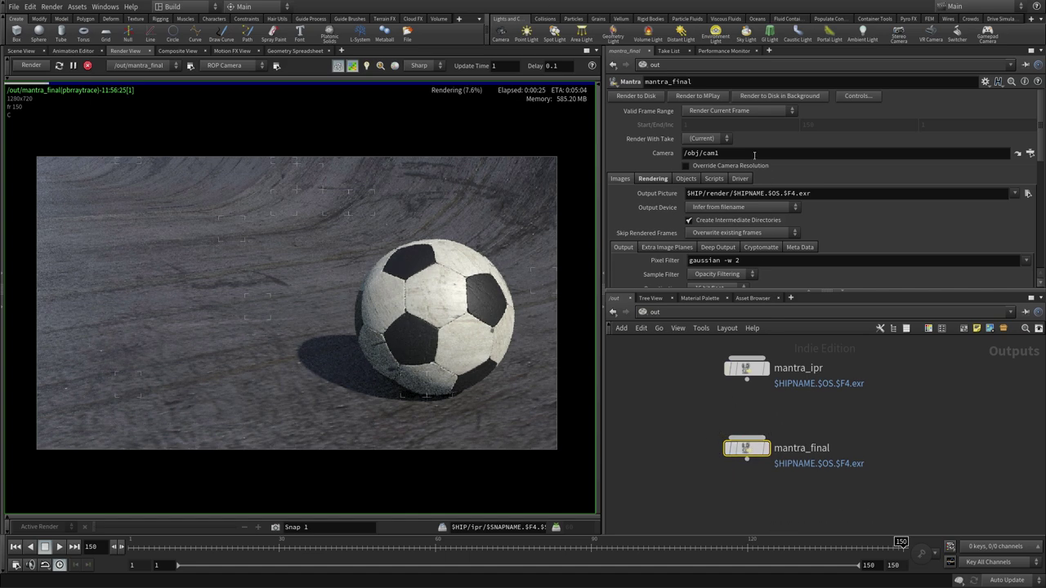
left_click_drag(1040, 120, 1041, 146)
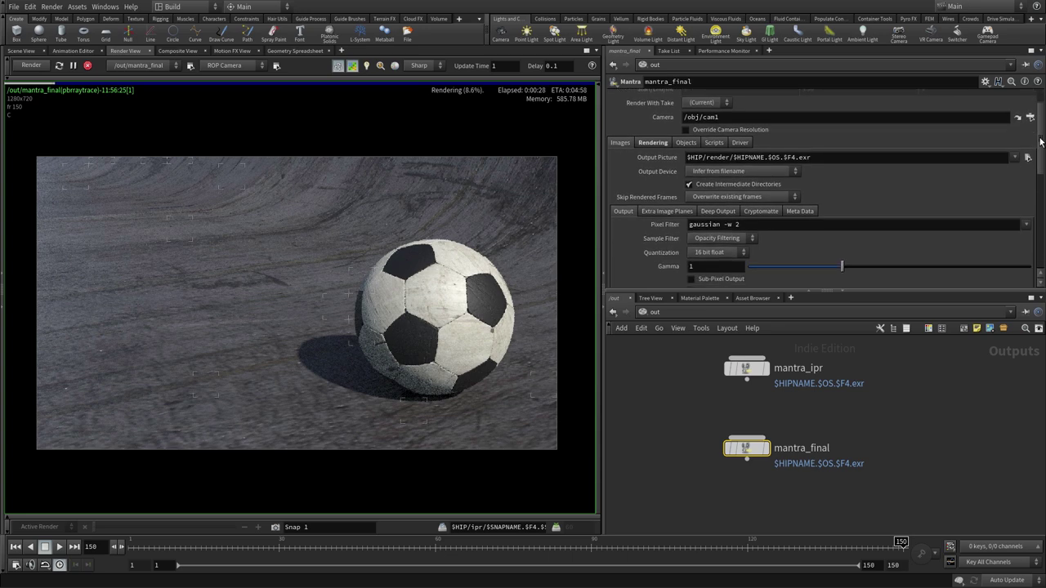
left_click(652, 137)
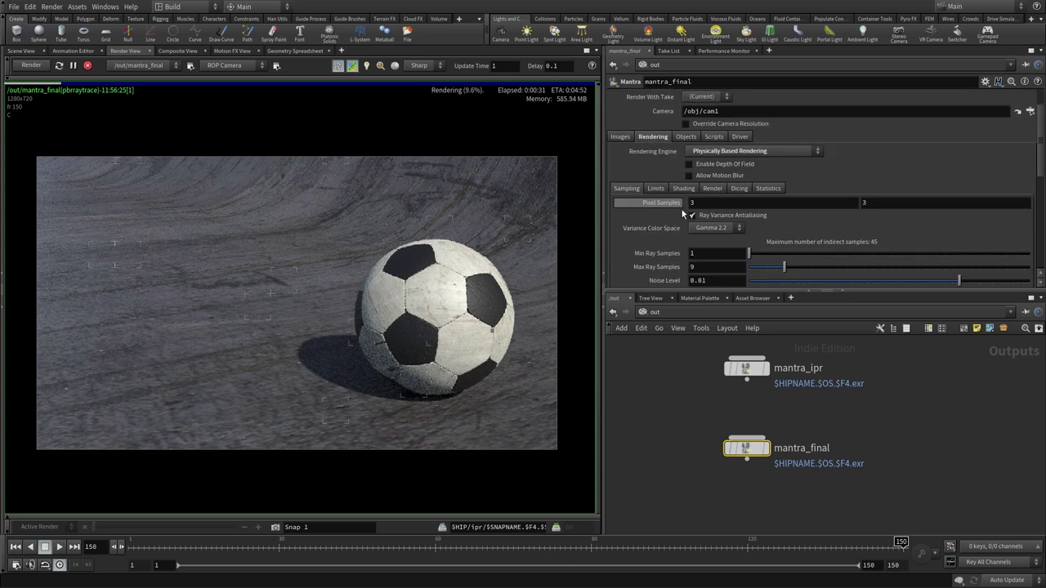
scroll(719, 253, "down", 1)
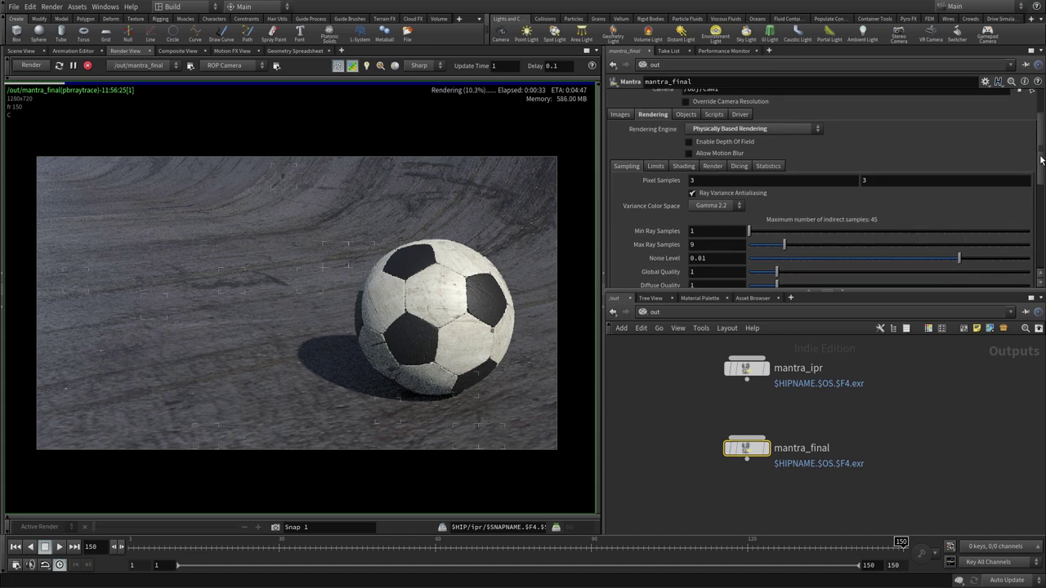
left_click(711, 260)
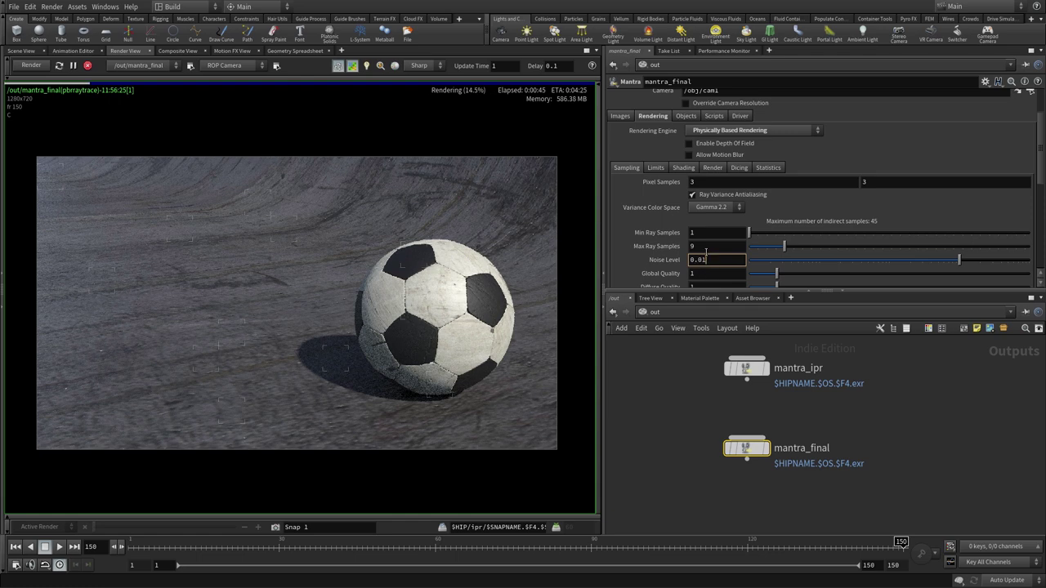
key("BackSpace")
key("BackSpace")
type("1")
key("Return")
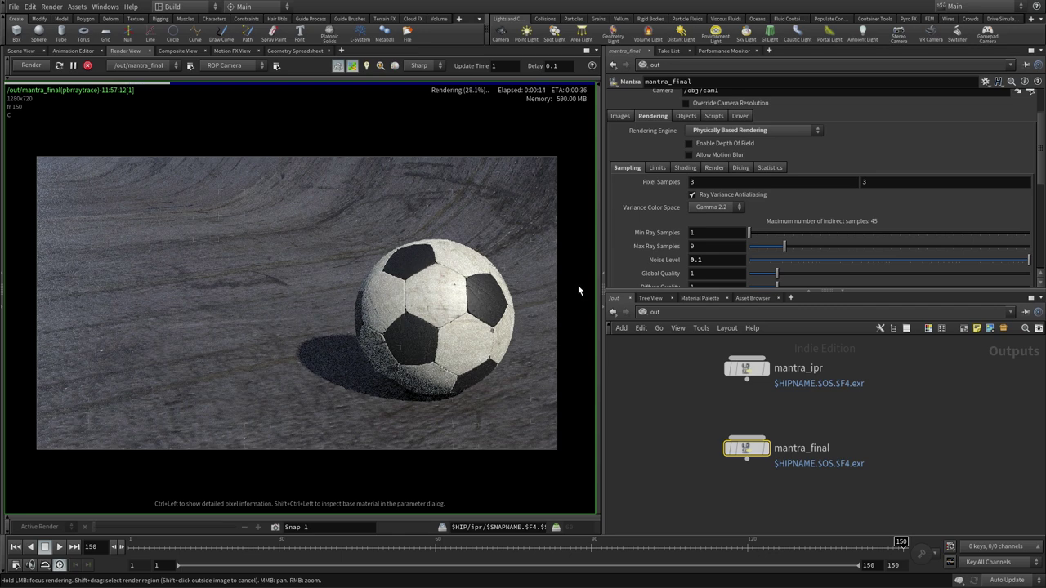
left_click(675, 398)
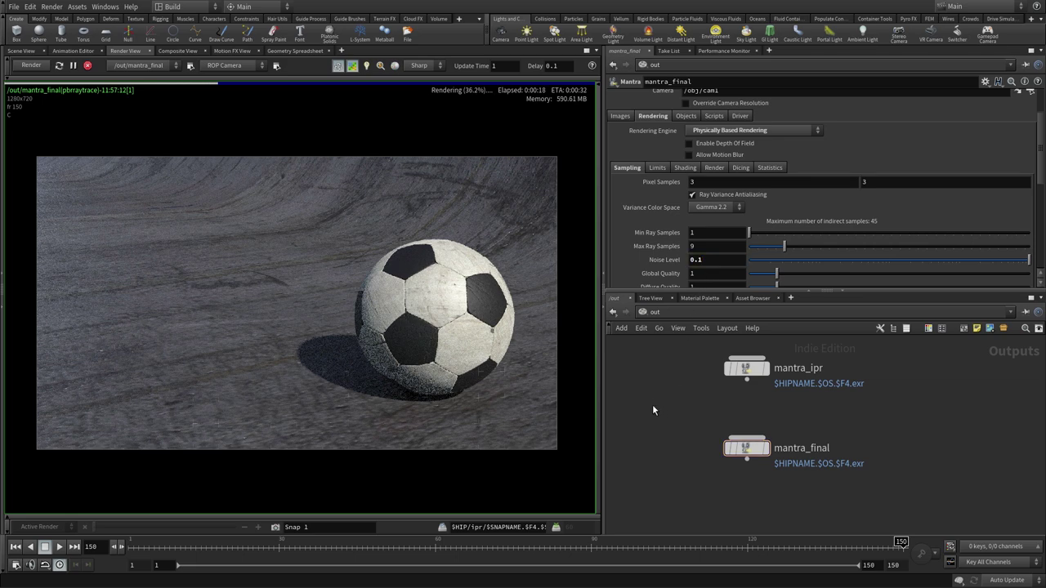
middle_click_drag(667, 410, 674, 419)
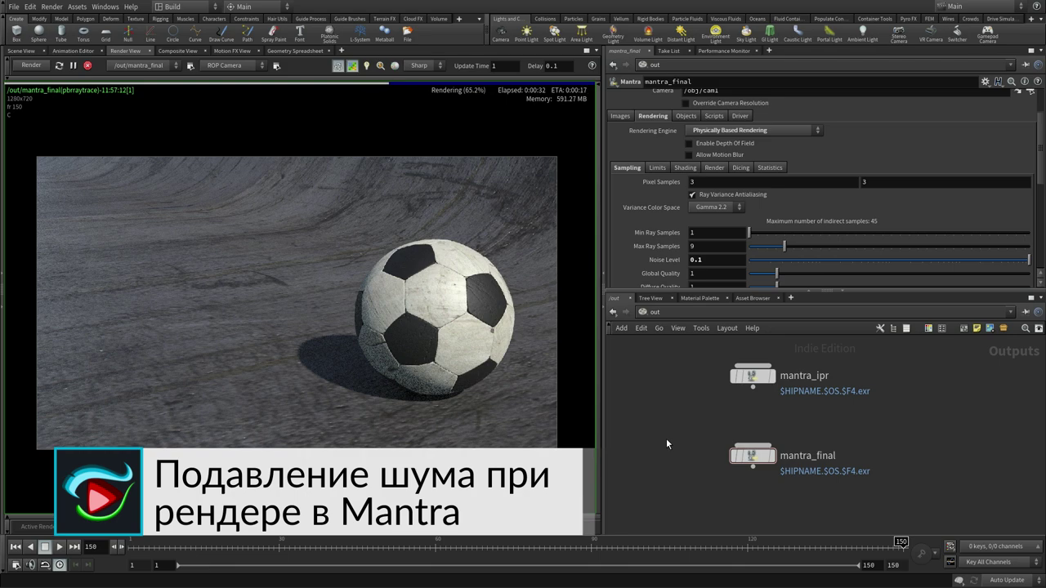
left_click(53, 7)
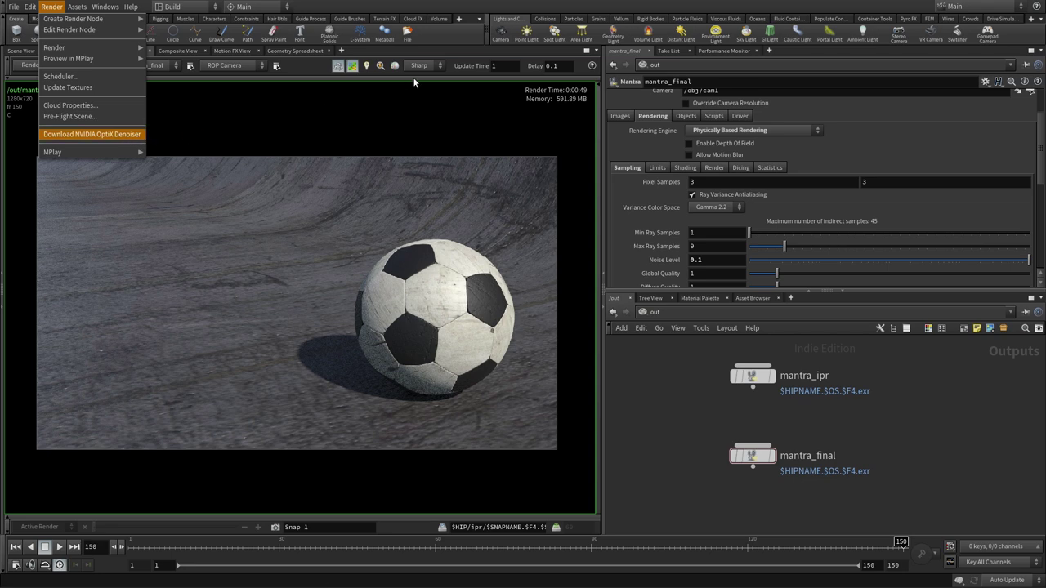
Step: Restart the interactive Mantra render and render frame 60, with the ball on the left
left_click(454, 62)
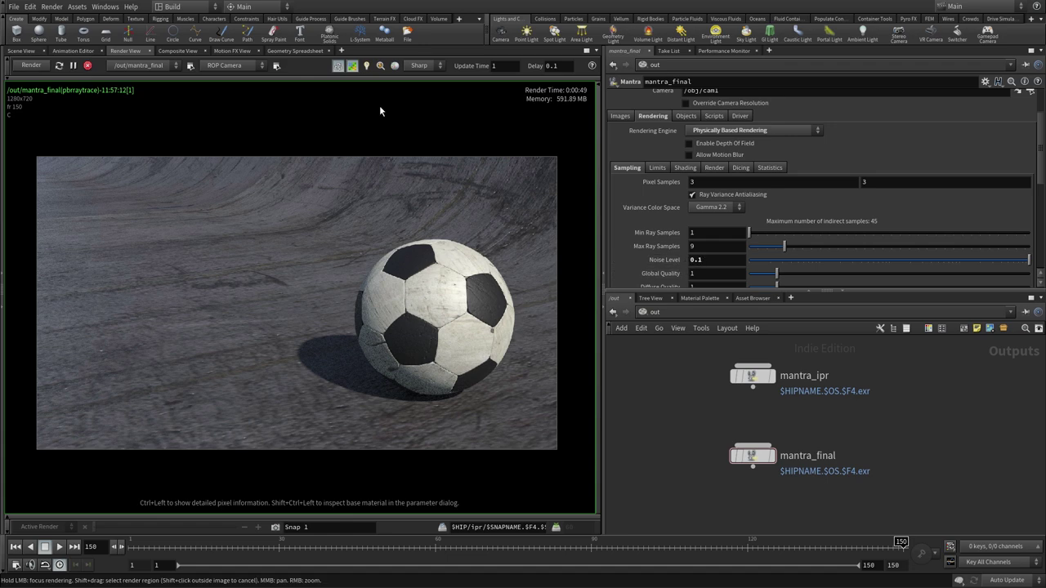
left_click(394, 65)
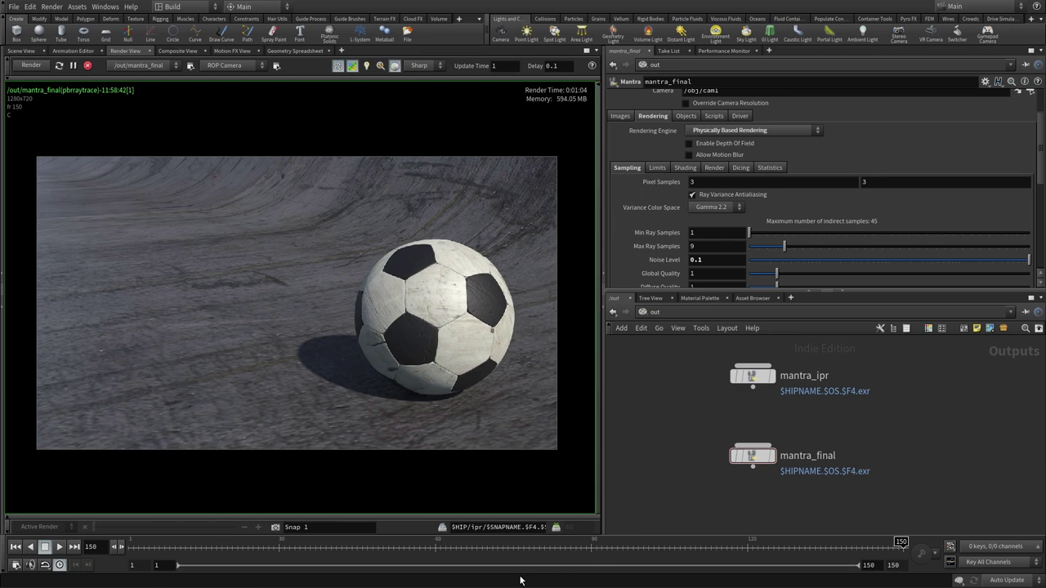
left_click(435, 547)
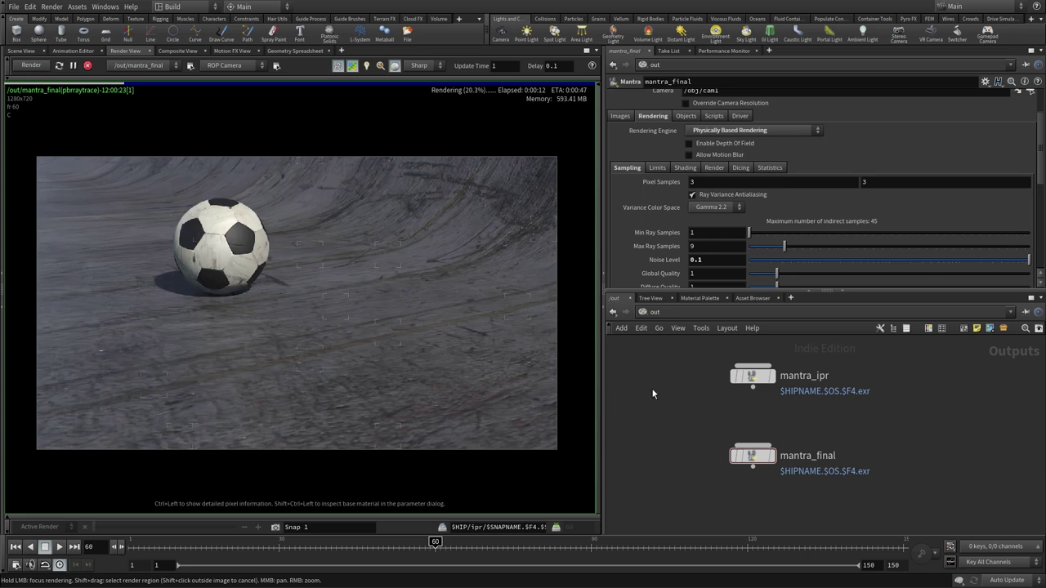
Step: Go to the object-level network and select the ball object
left_click(653, 313)
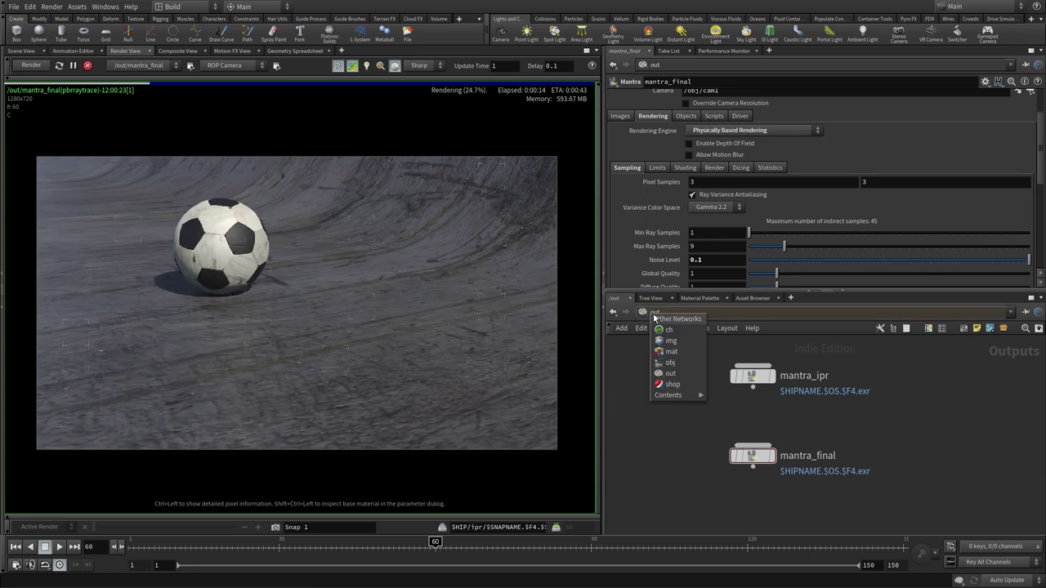
left_click(681, 365)
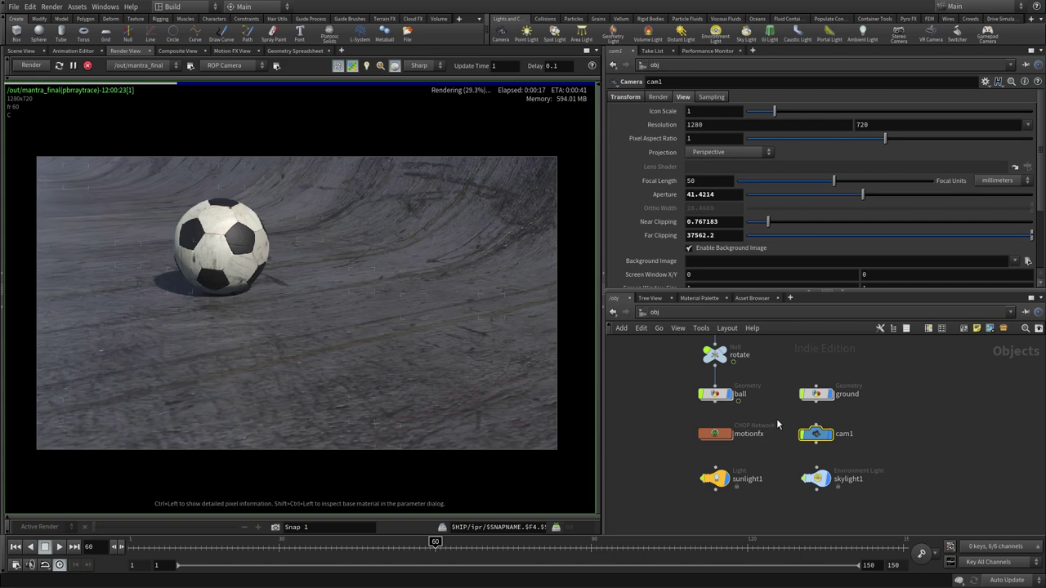
middle_click_drag(775, 416, 779, 432)
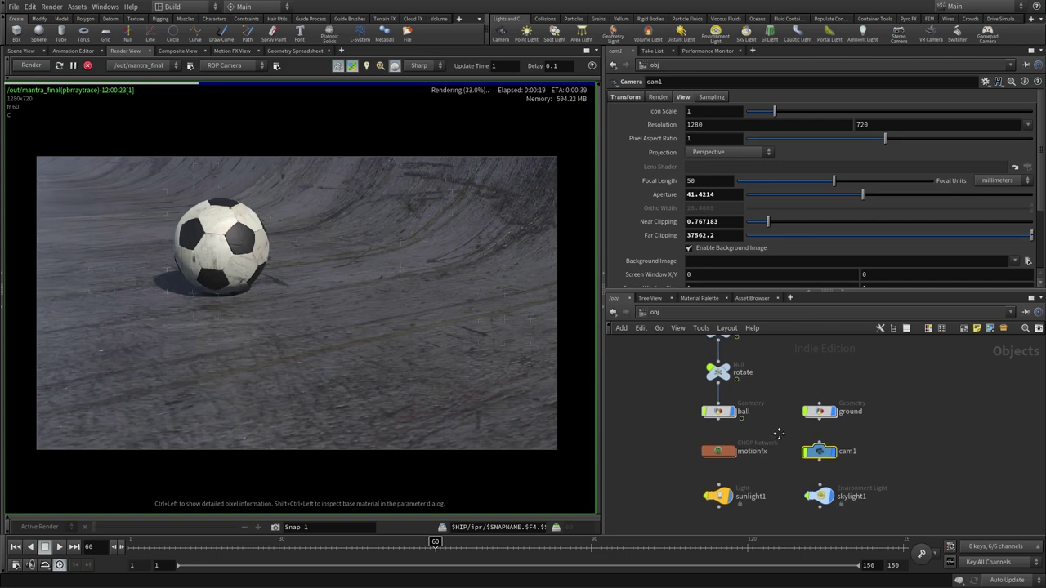
left_click(715, 412)
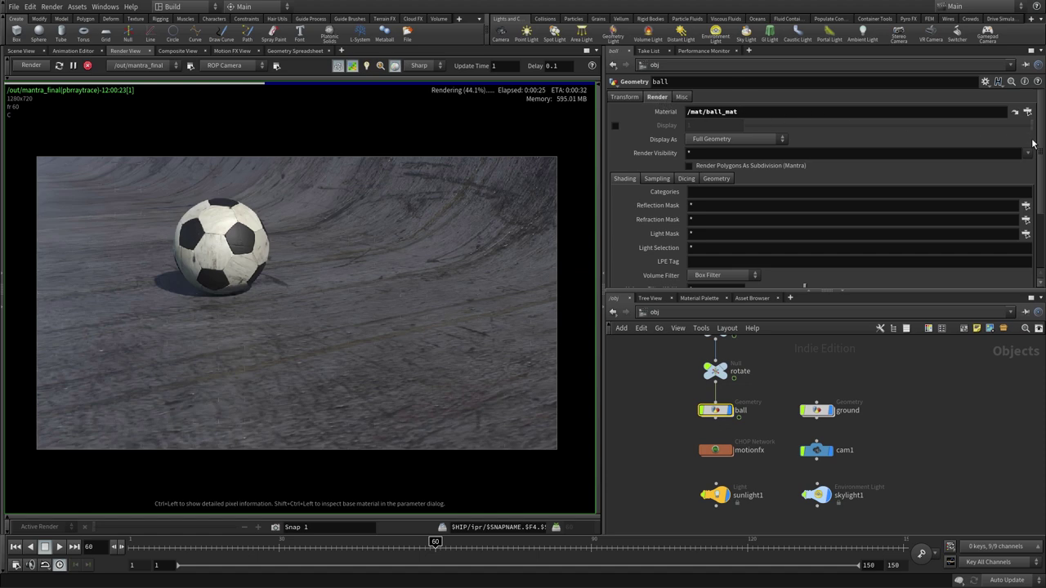
left_click_drag(1036, 145, 1043, 179)
scroll(644, 192, "up", 1)
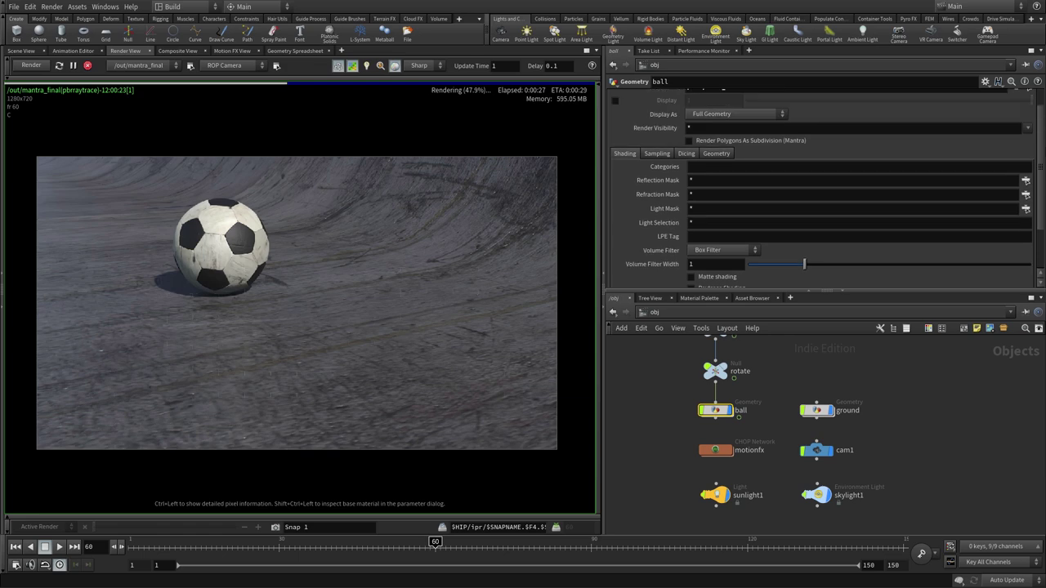
scroll(644, 192, "up", 1)
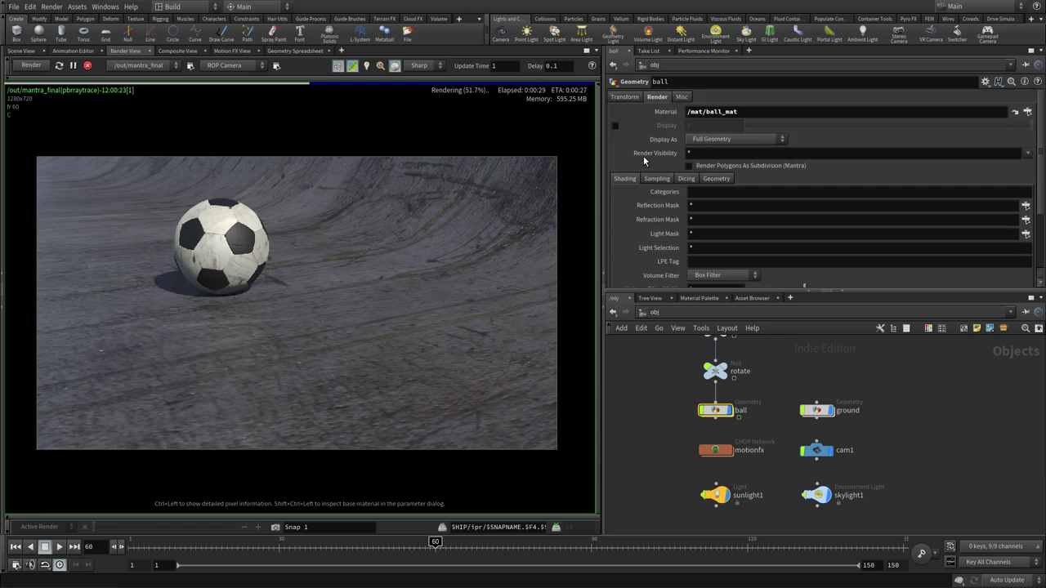
Step: Show the ball's Render > Sampling sub-tab, where geometry velocity blur is set
left_click(682, 97)
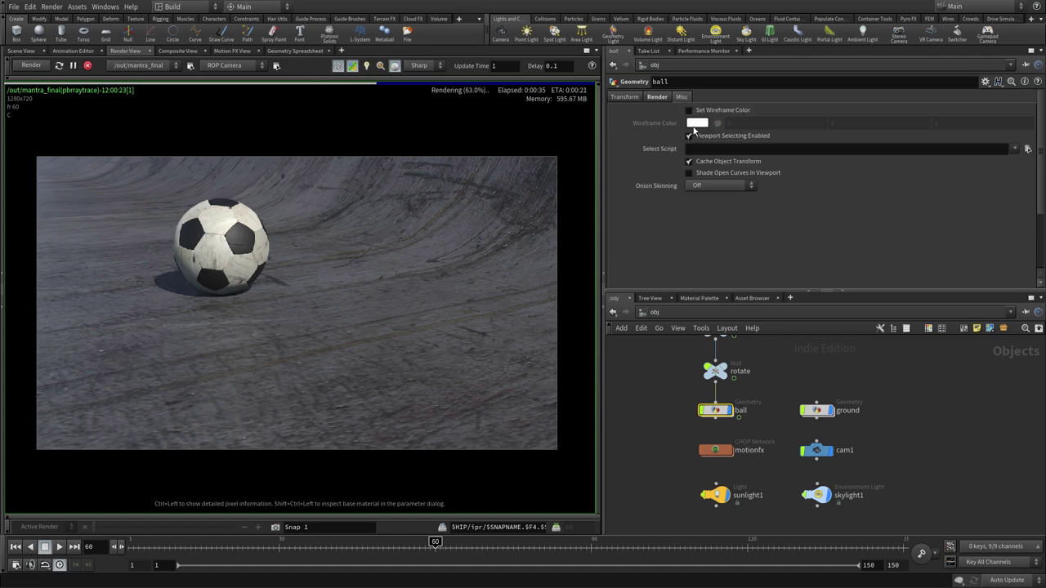
left_click(655, 98)
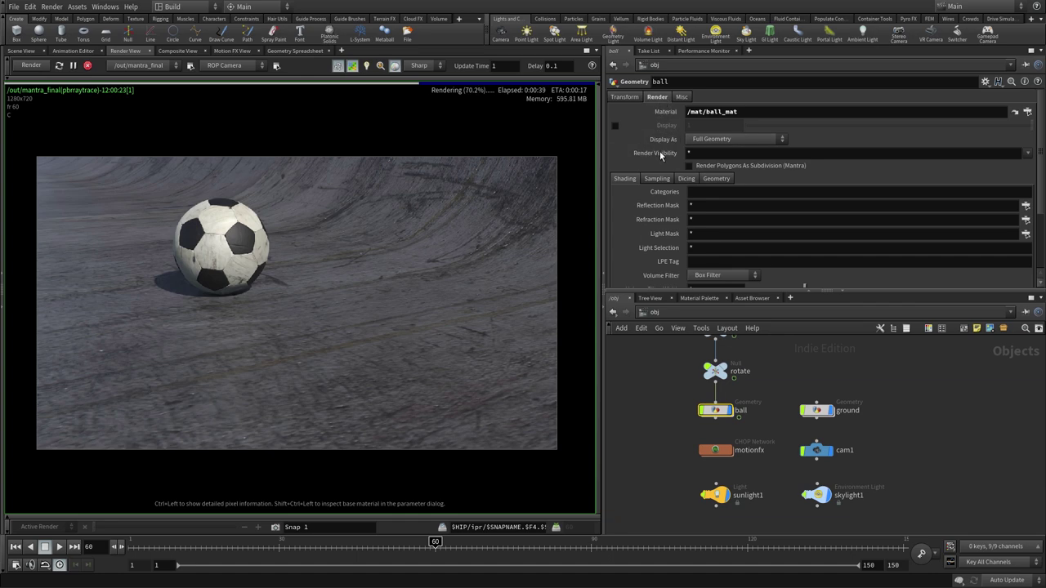
left_click(717, 179)
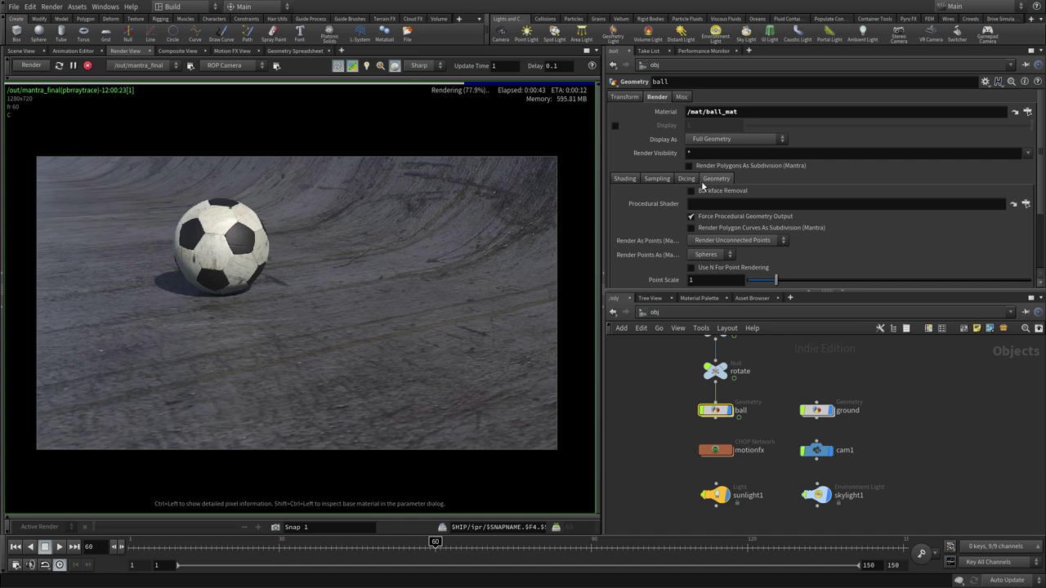
left_click(656, 179)
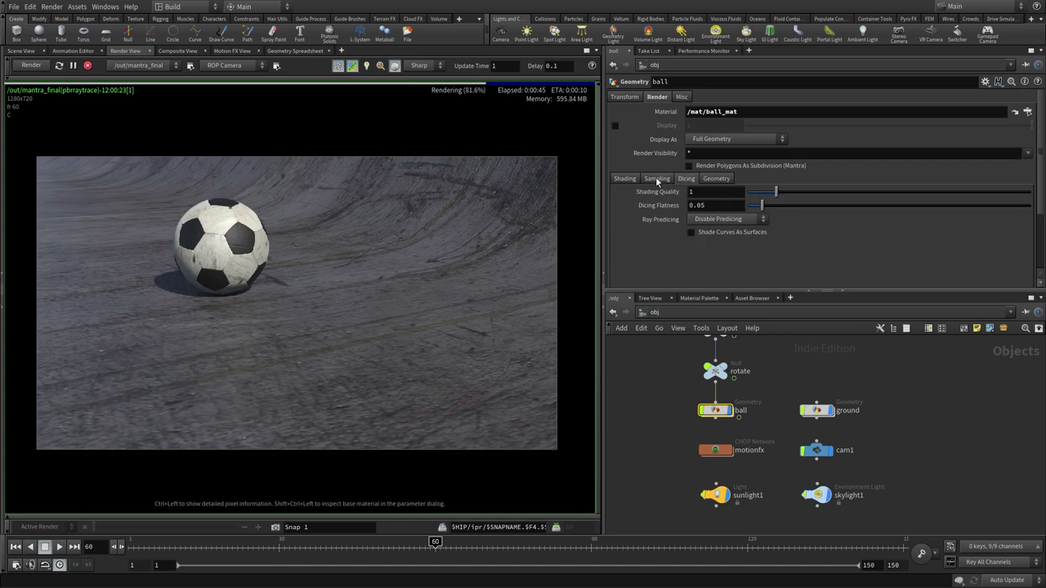
left_click(656, 178)
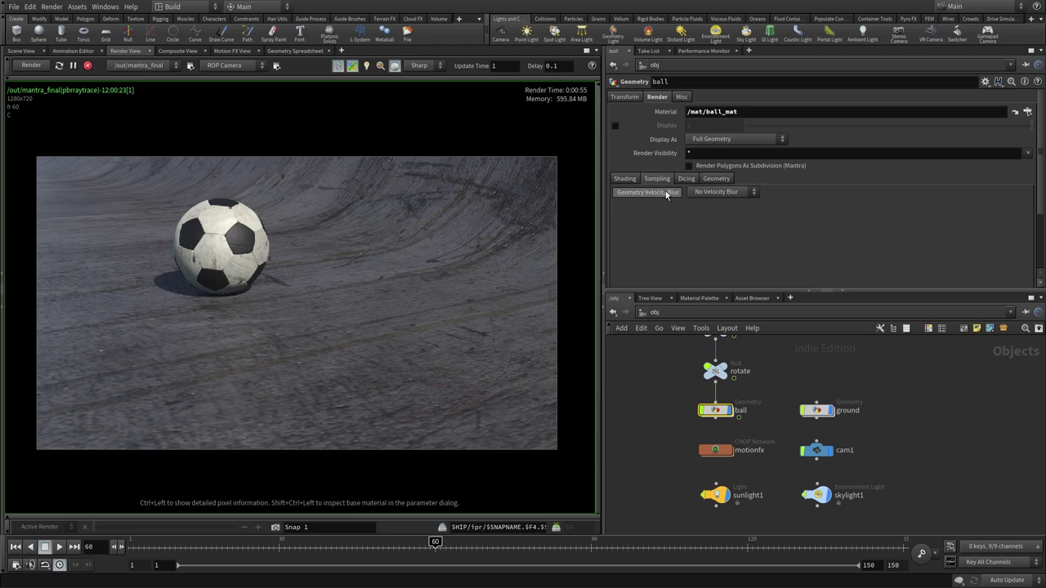
Step: Change the ball's Geometry Velocity Blur from No Velocity Blur to Velocity Blur
left_click(741, 192)
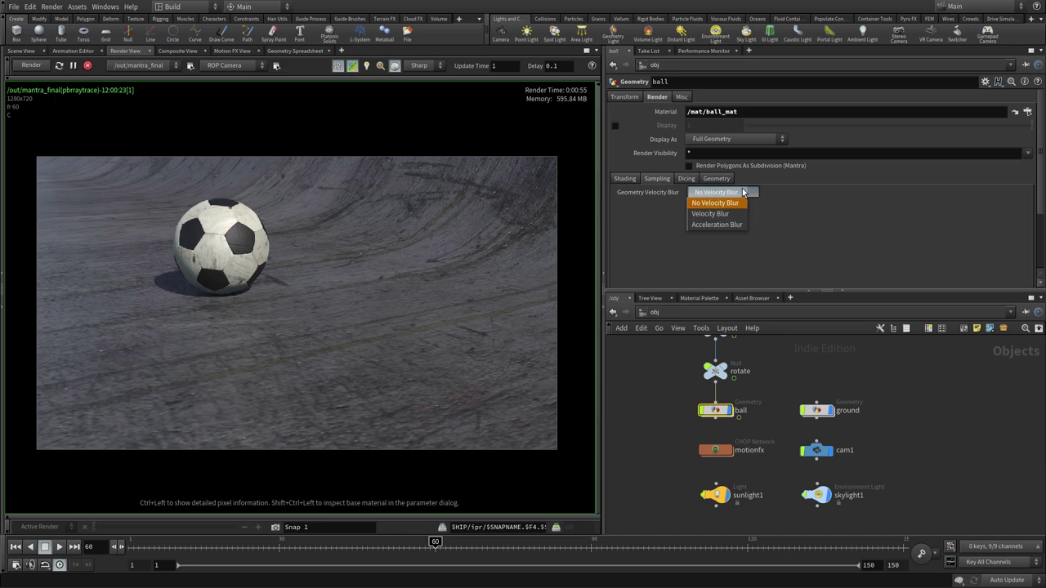
left_click(731, 214)
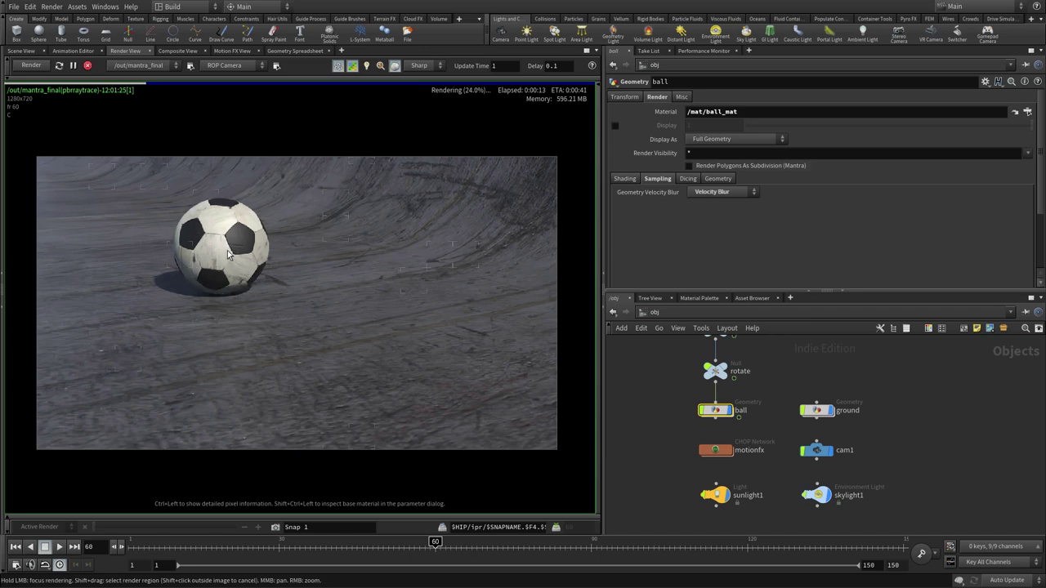
left_click(652, 311)
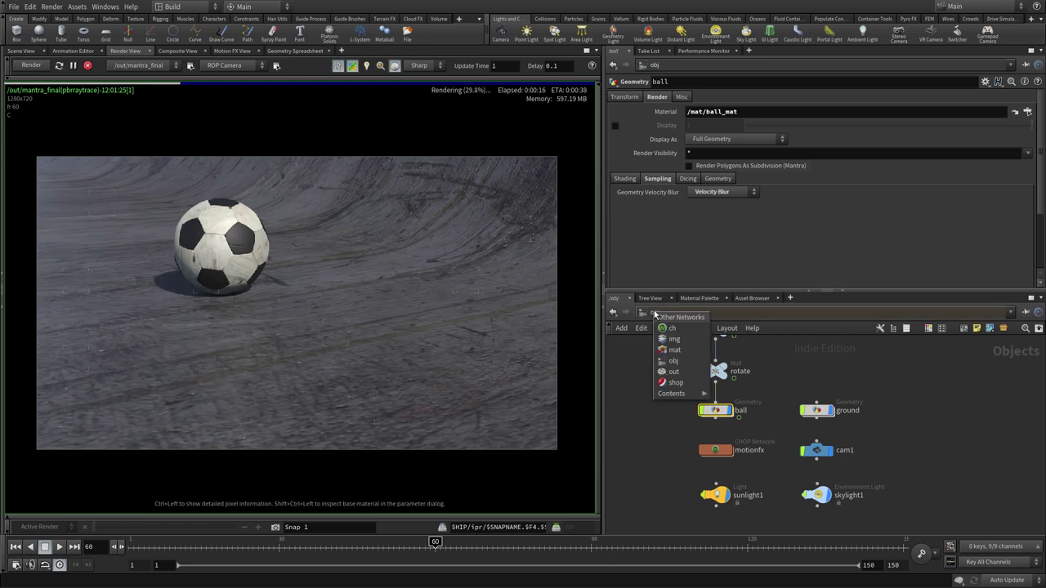
Step: In /out, tick Allow Motion Blur and Enable Depth Of Field on mantra_final
left_click(676, 373)
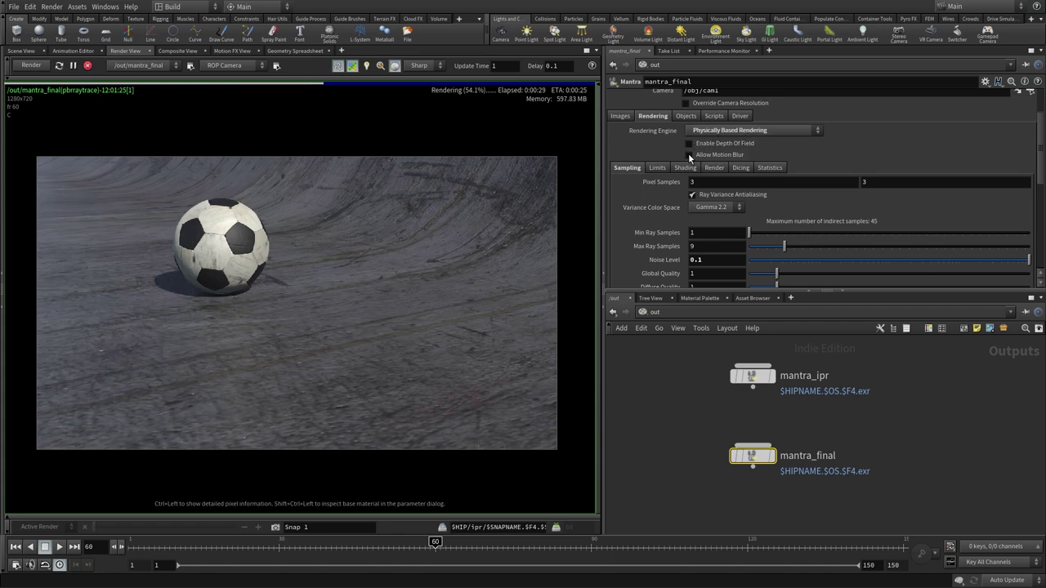
left_click(688, 153)
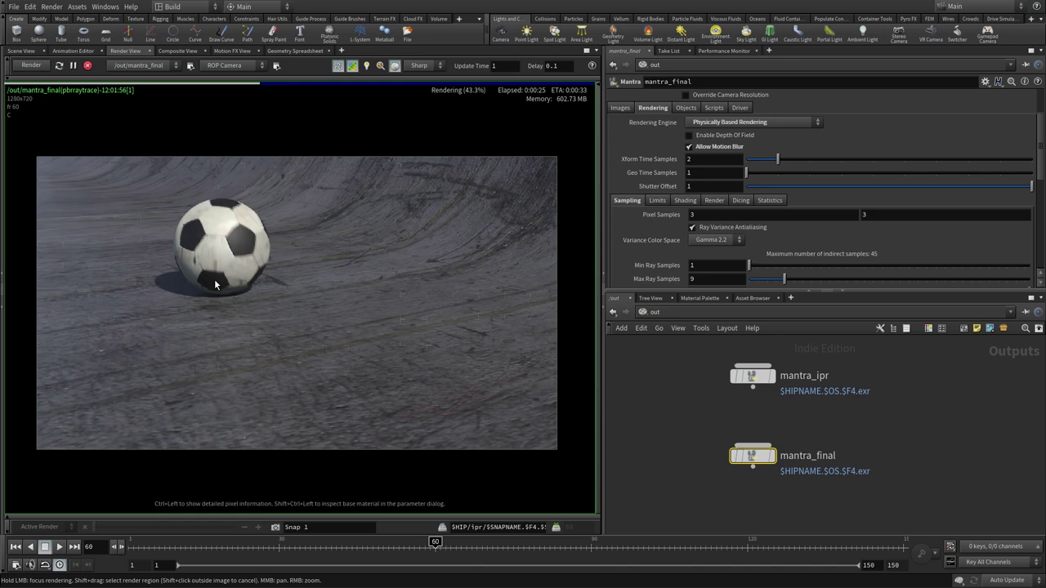
left_click(724, 135)
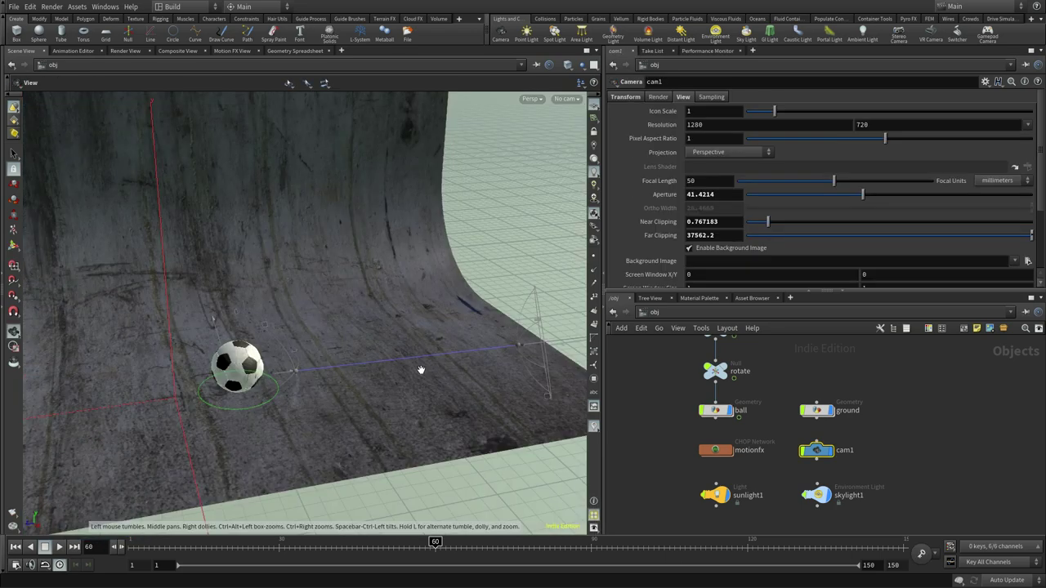
Step: At frame 150, drag cam1's focus handle onto the ball
mouse_move(421, 370)
left_mouse_down()
mouse_move(255, 415)
mouse_move(348, 413)
mouse_move(315, 425)
mouse_move(367, 408)
mouse_move(272, 399)
mouse_move(382, 416)
left_mouse_up()
key("Return")
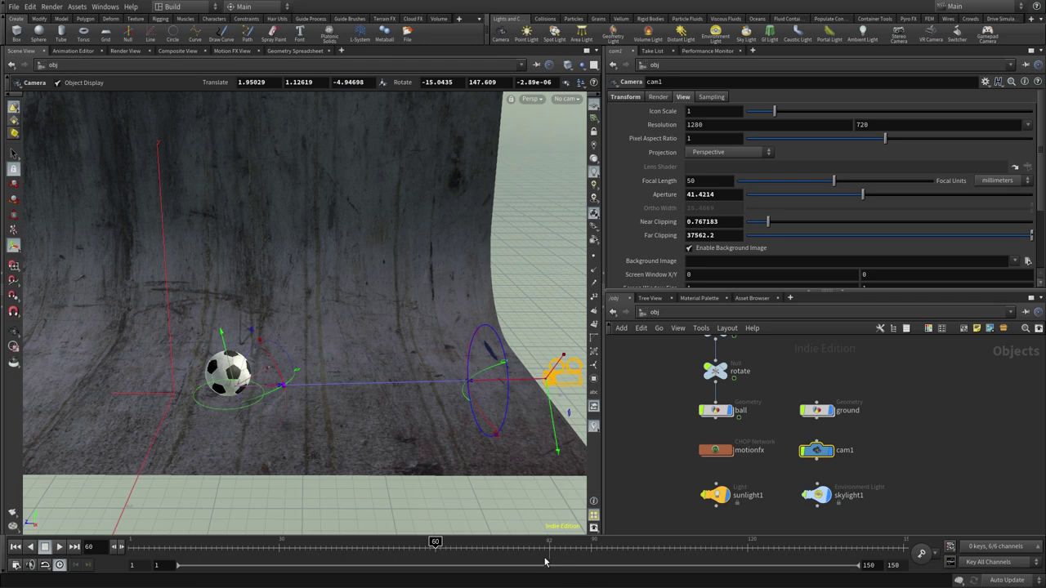
left_click_drag(435, 542, 902, 542)
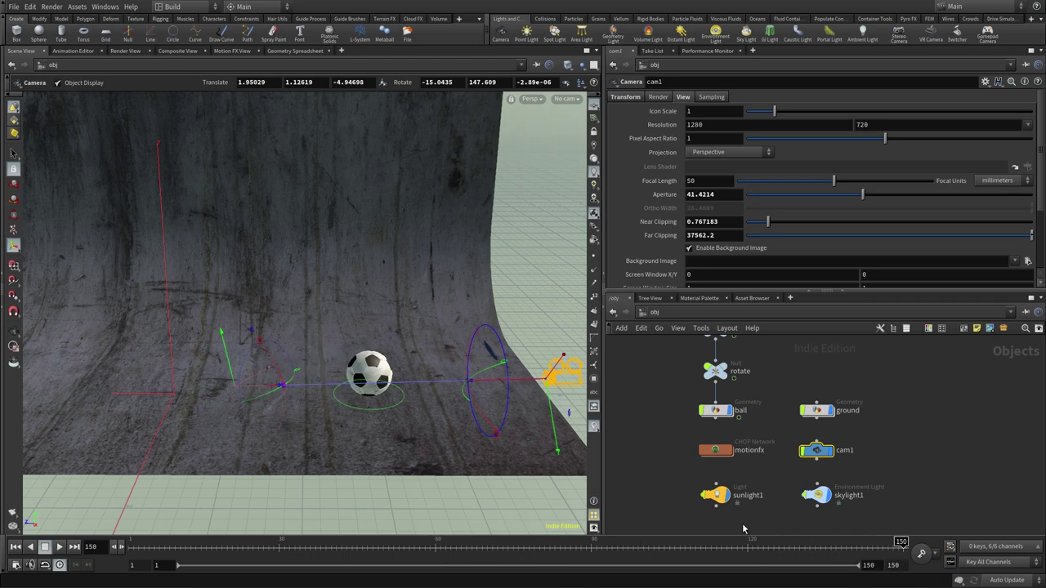
left_click_drag(273, 390, 345, 388)
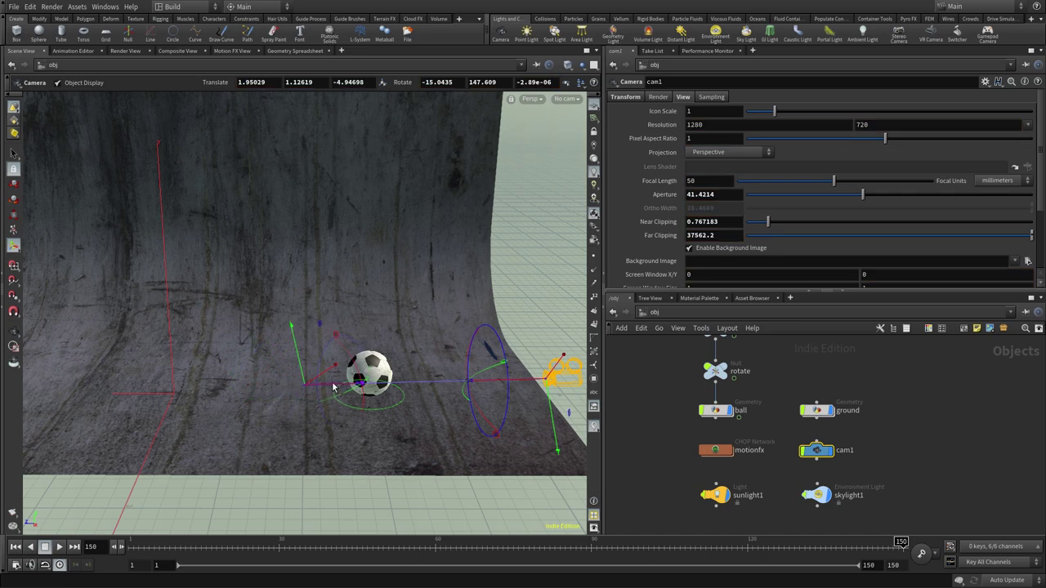
key("Escape")
left_click_drag(347, 388, 359, 432)
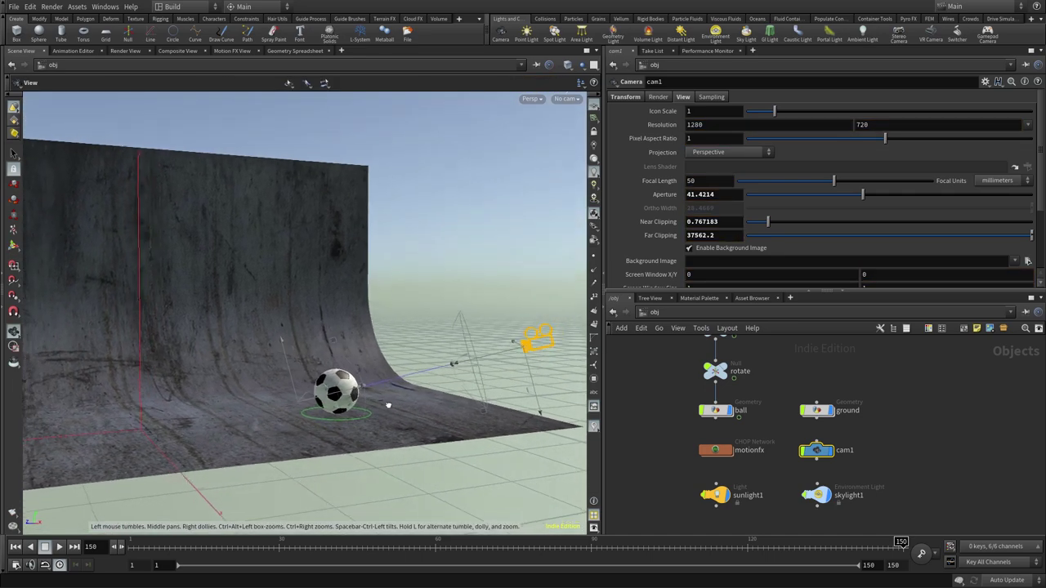
key("Return")
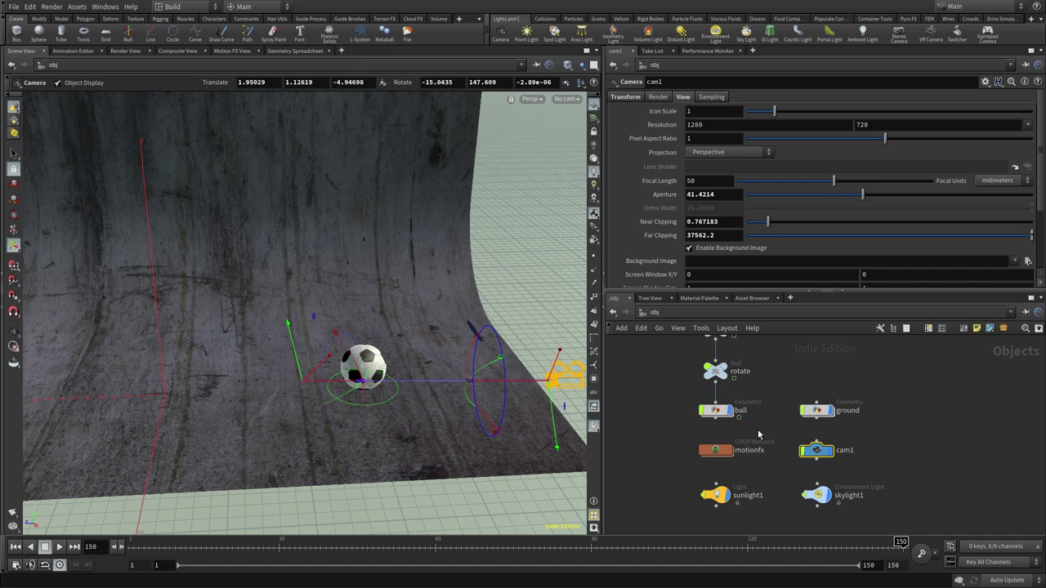
Step: Show cam1's View > Sampling settings: focus distance 3.53252, F-Stop 5.6, radial bokeh
left_click(711, 96)
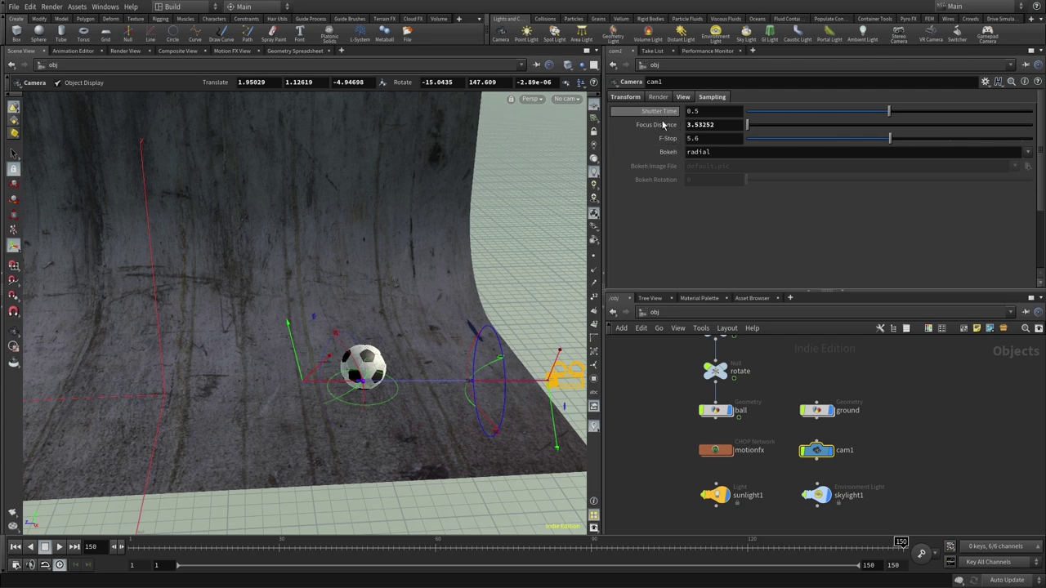
Step: Start a new mantra_final render in the Render View to preview depth of field
left_click(127, 50)
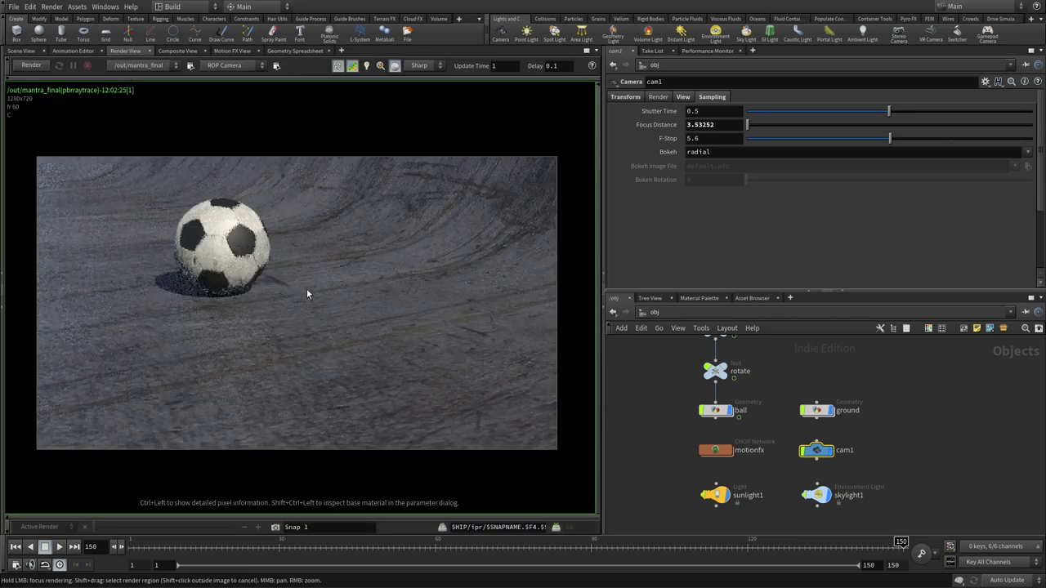
left_click(31, 65)
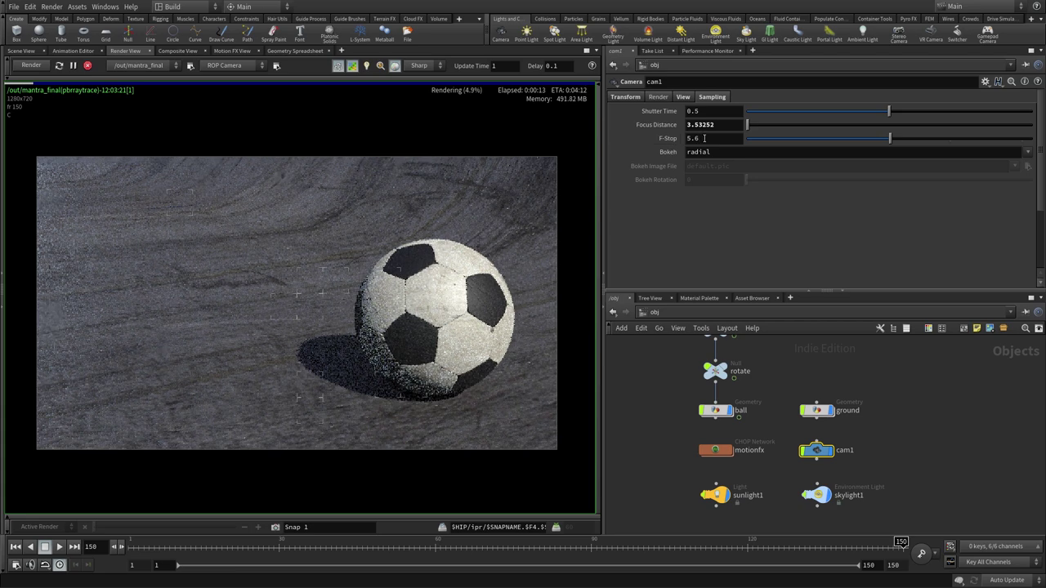
Step: Lower cam1's F-Stop from 5.6 to 2 for a shallower depth of field
double_click(704, 139)
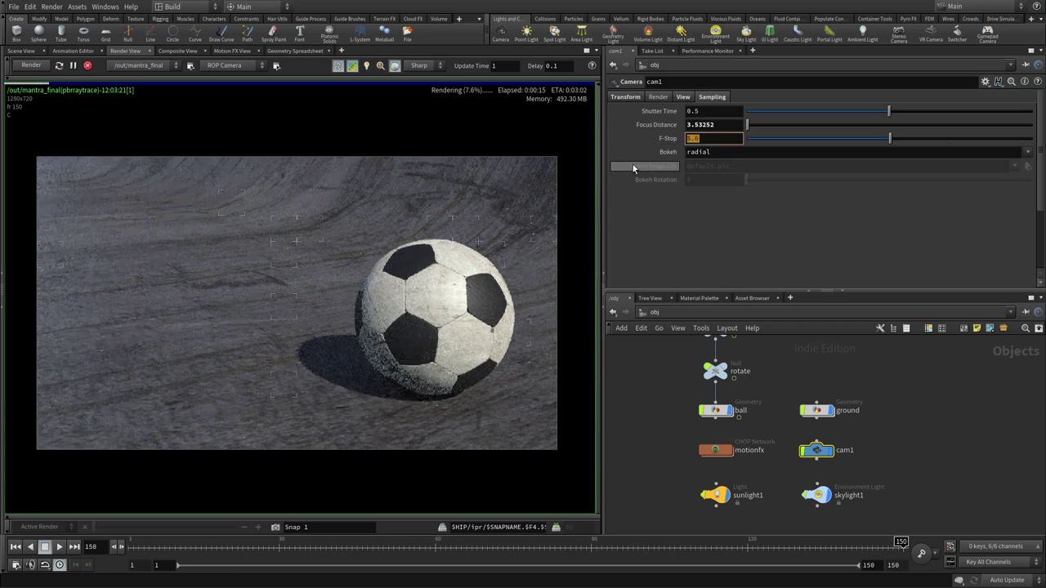
type("2")
key("Return")
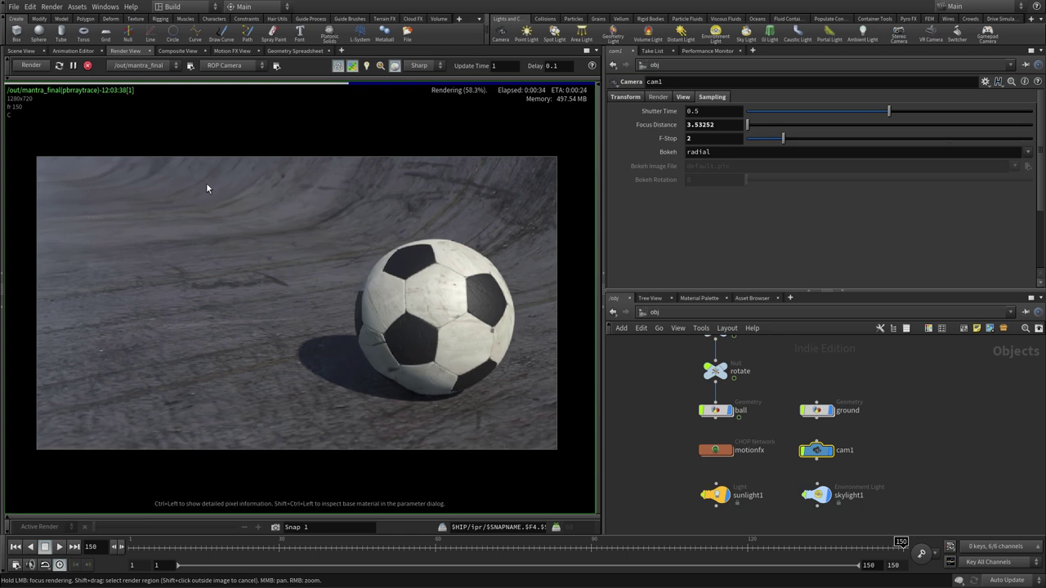
Step: Stop the running render and pan the node network to show more nodes
key("Escape")
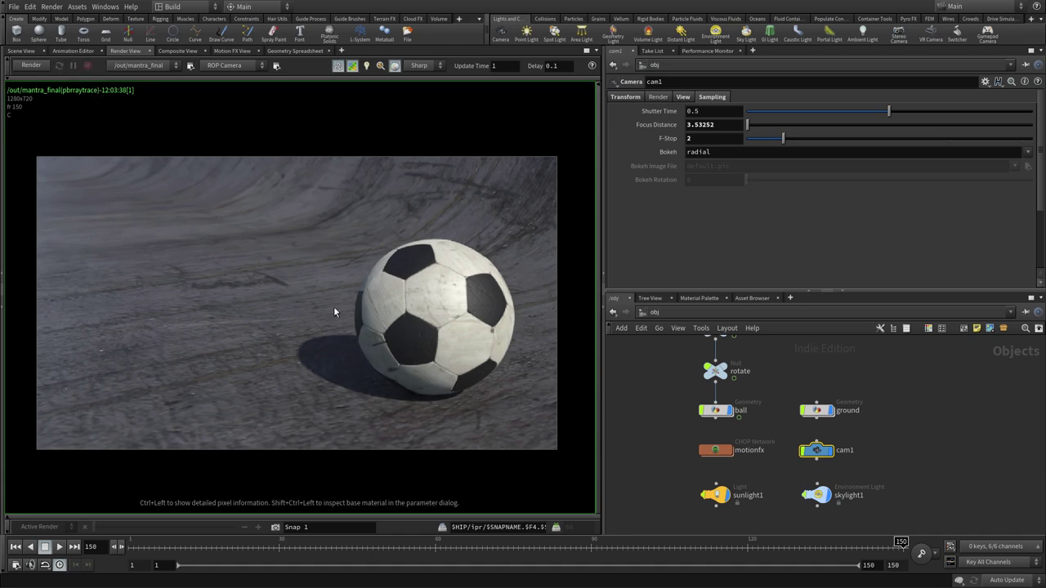
middle_click_drag(670, 415, 658, 435)
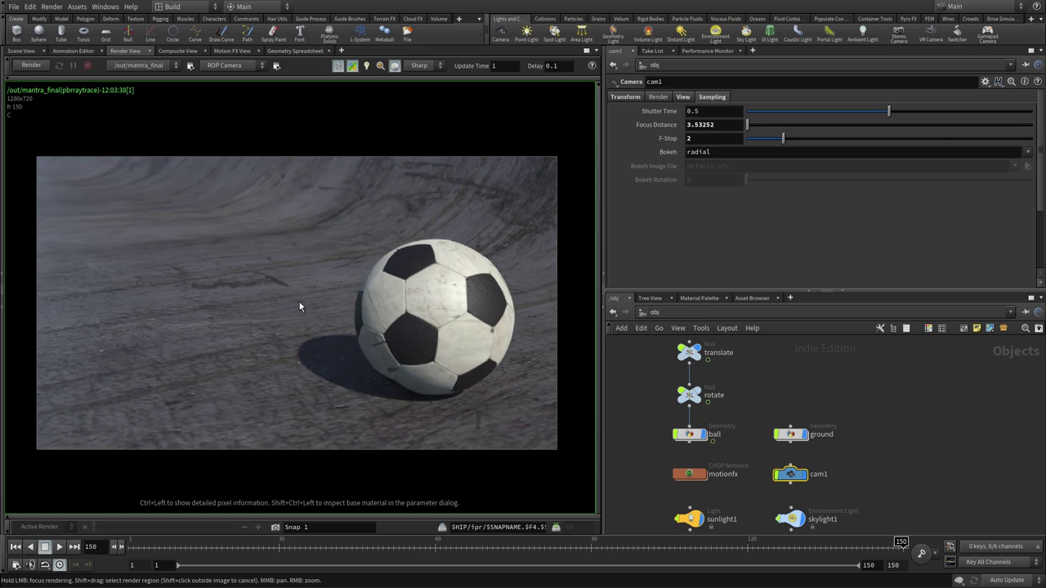
middle_click_drag(660, 384, 669, 381)
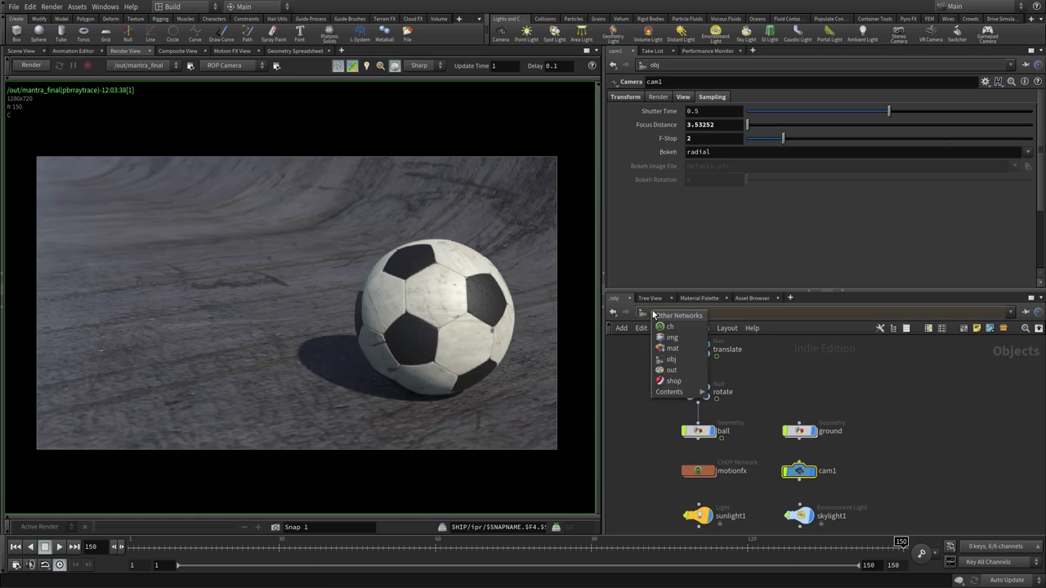
Step: In the out network, set mantra_final's Pixel Filter to the OptiX denoiser, 'denoise optix -a basecolor'
left_click(643, 312)
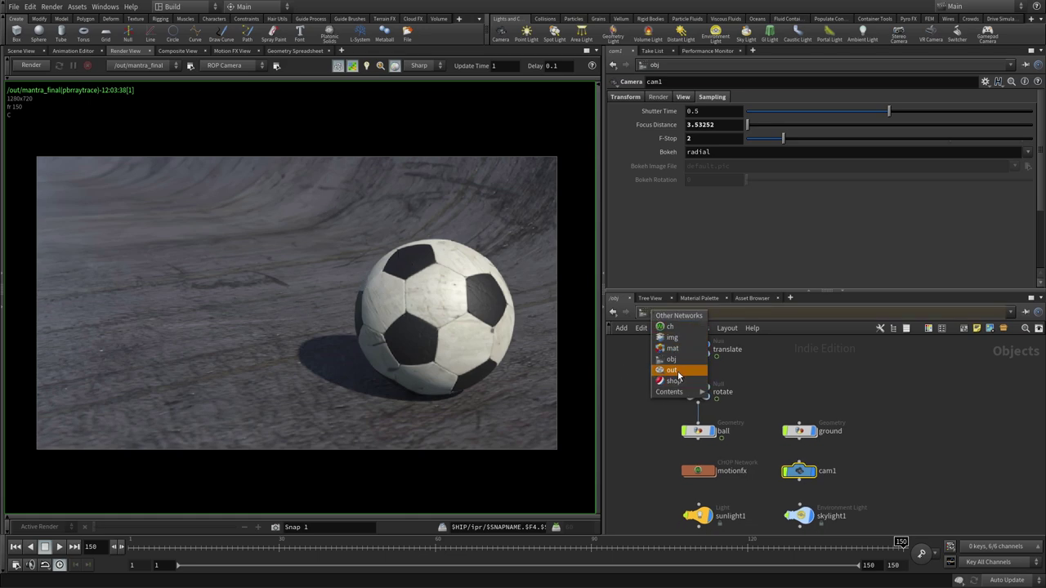
left_click(676, 372)
middle_click_drag(692, 424, 674, 414)
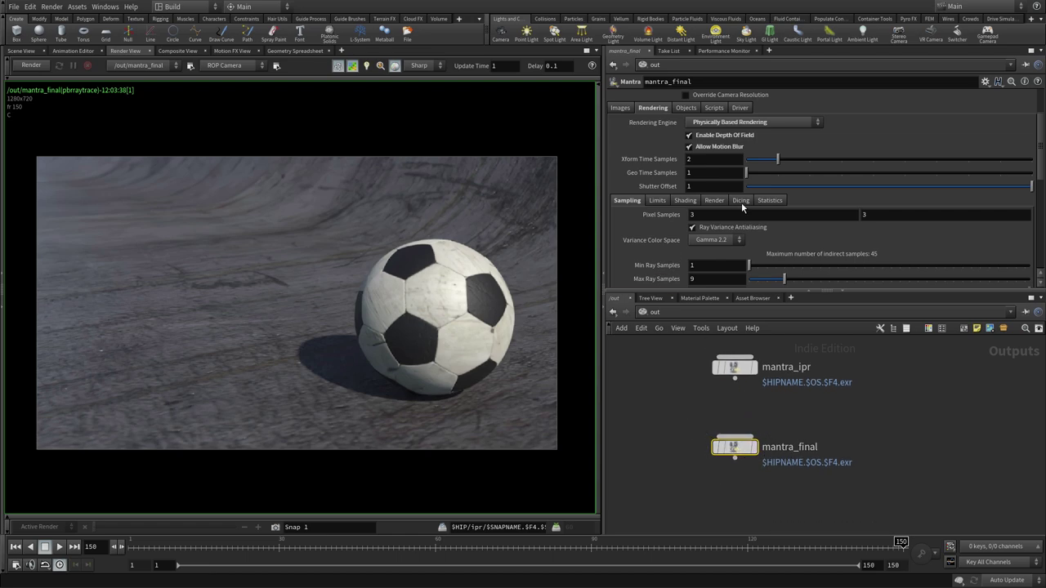
left_click(621, 107)
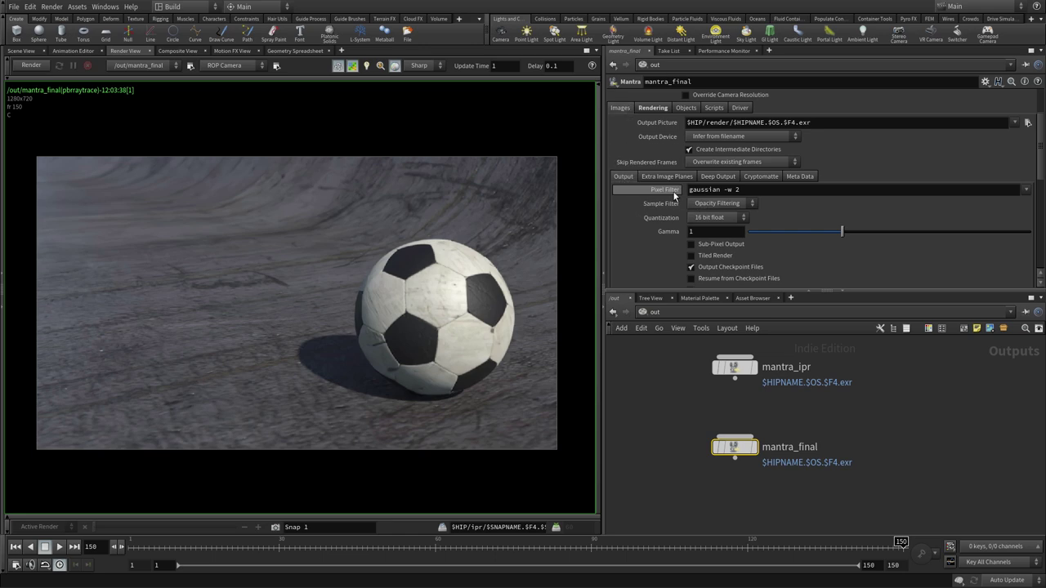
left_click(1026, 191)
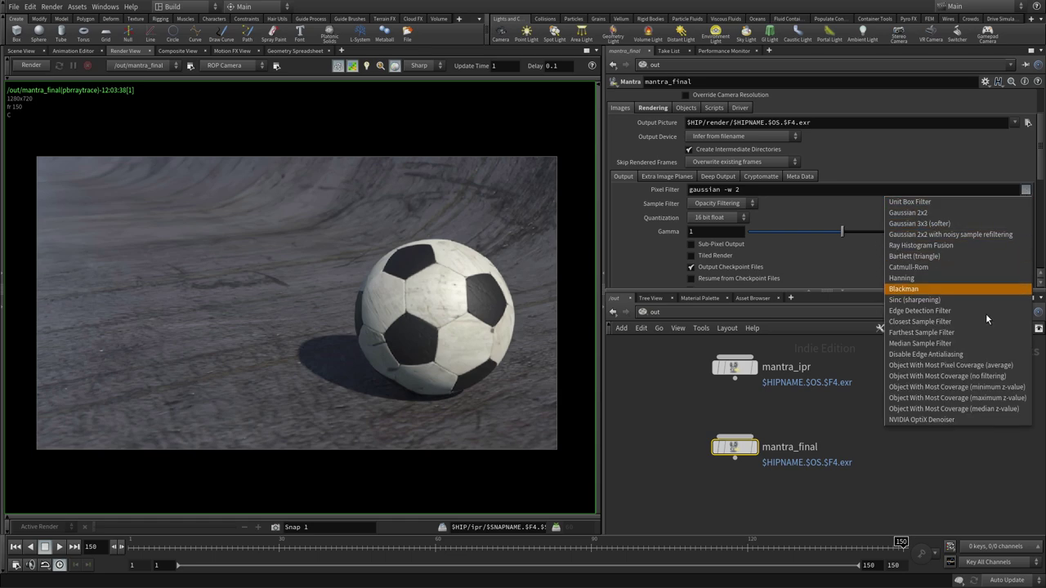
left_click(937, 421)
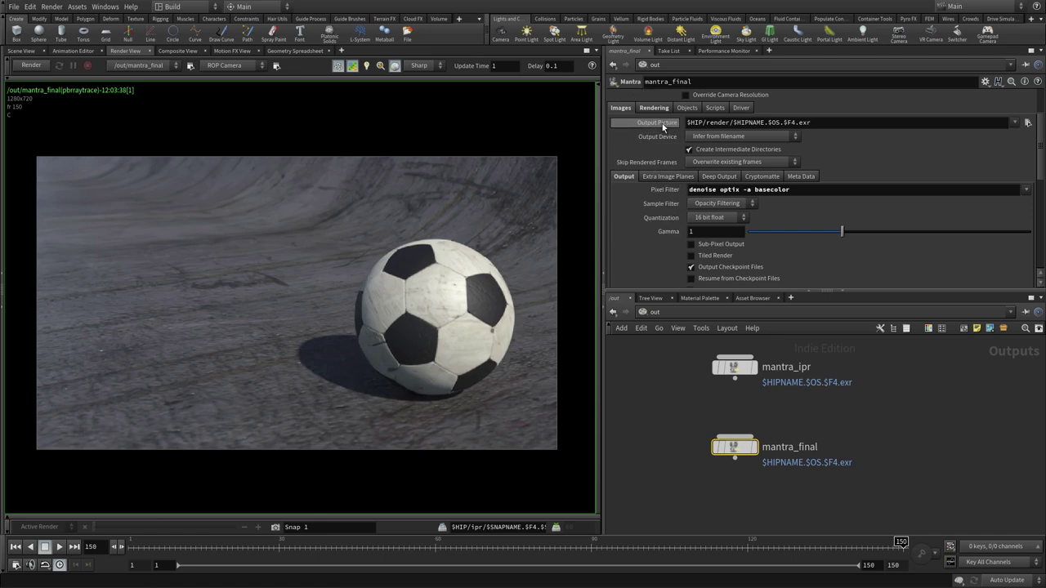
Step: Check the $HIP/render folder, then delete $HIPNAME.$OS from the Output Picture name
left_click(821, 122)
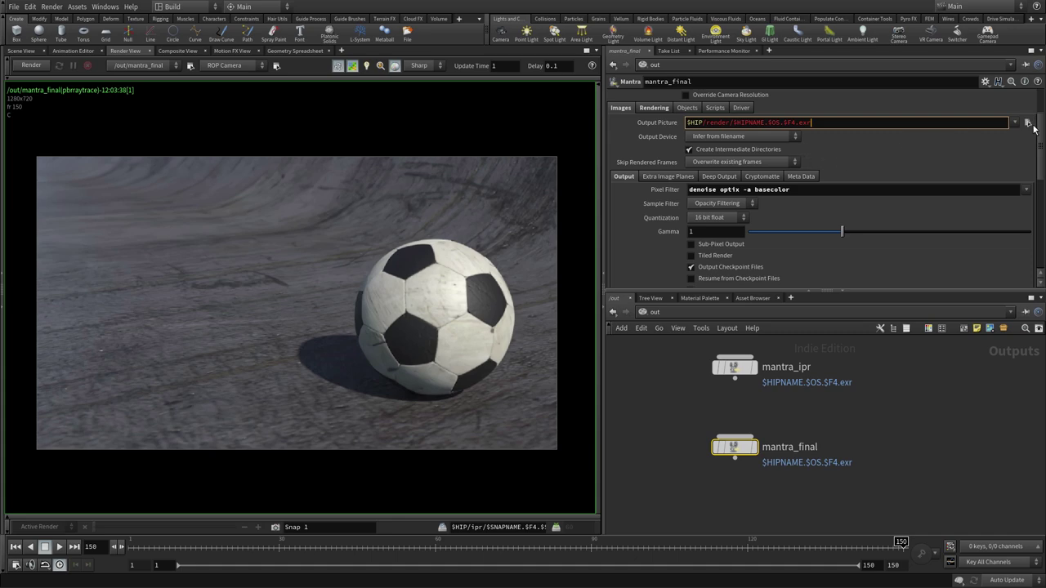
left_click(1028, 122)
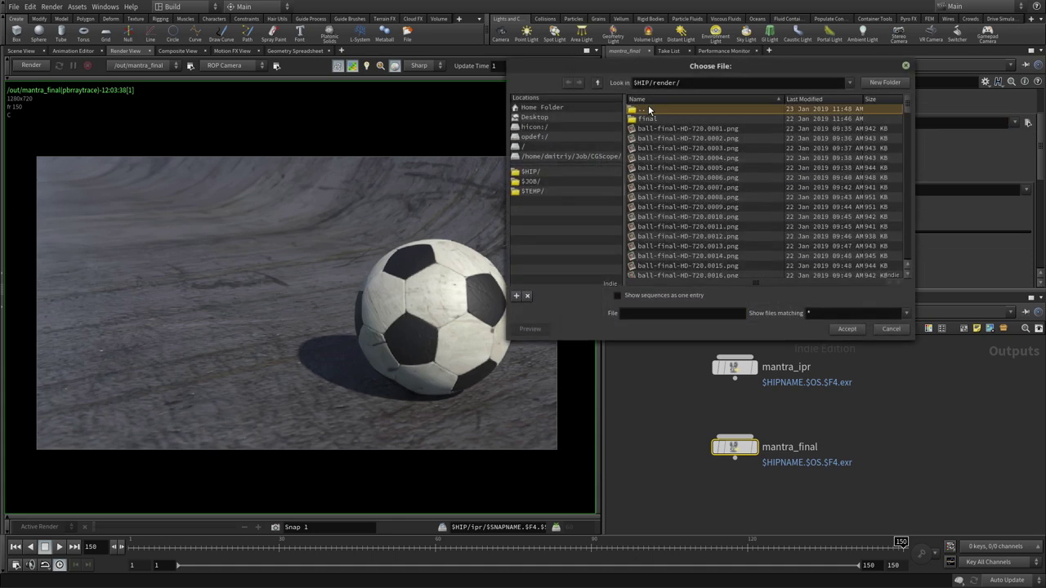
double_click(648, 111)
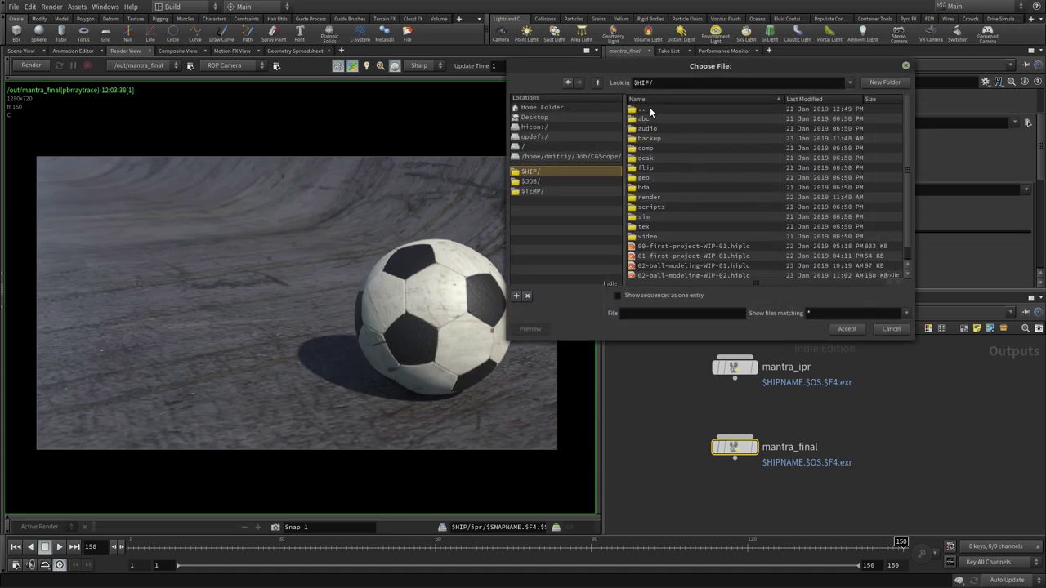
double_click(652, 201)
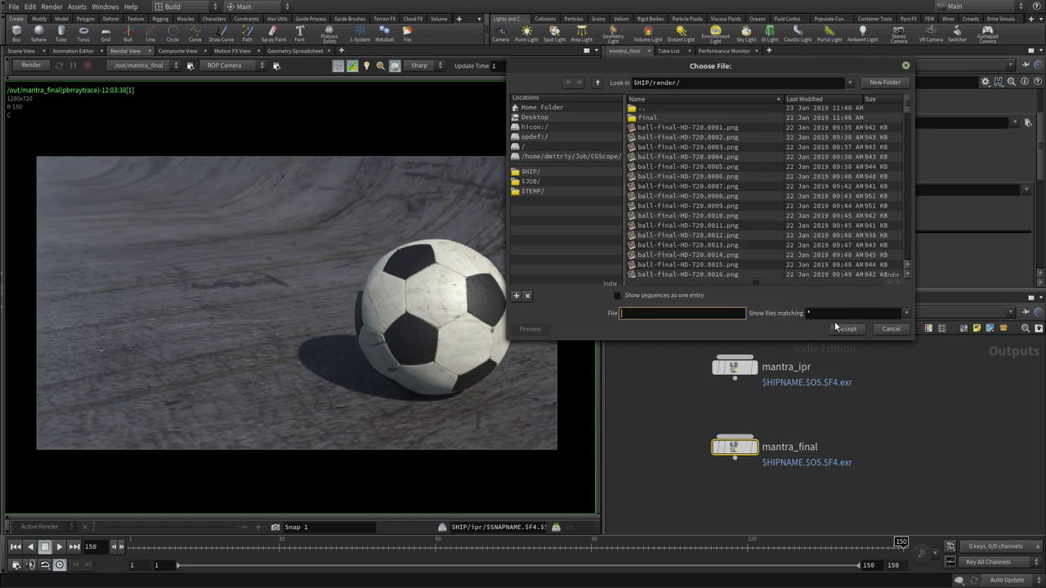
left_click(890, 328)
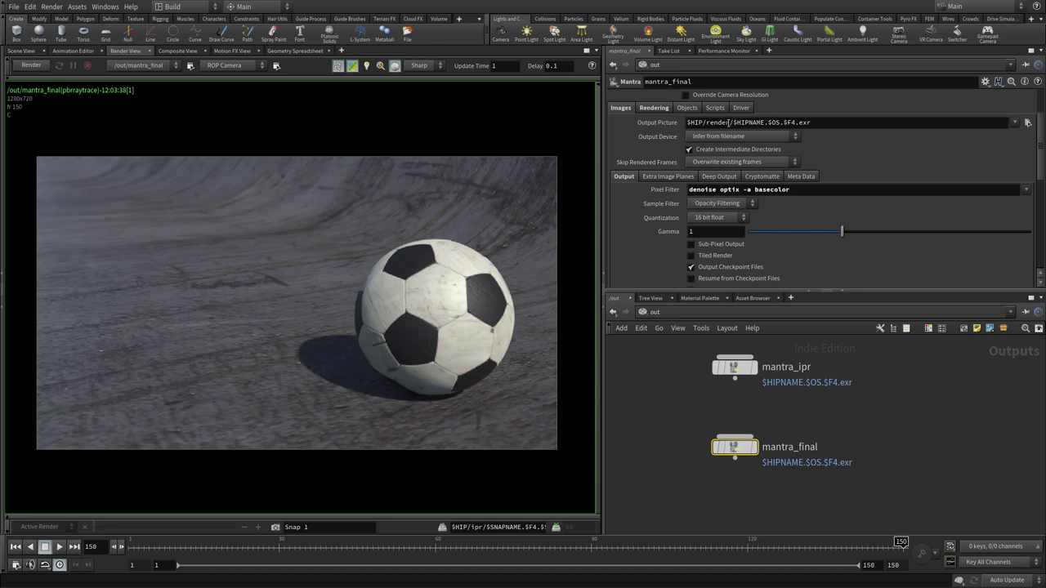
left_click_drag(733, 123, 780, 122)
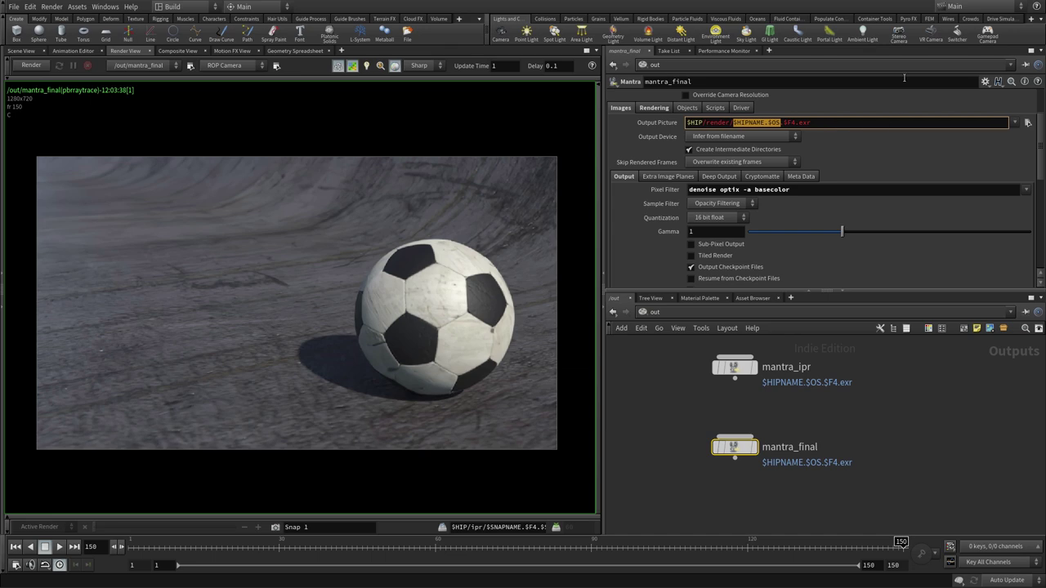
key("BackSpace")
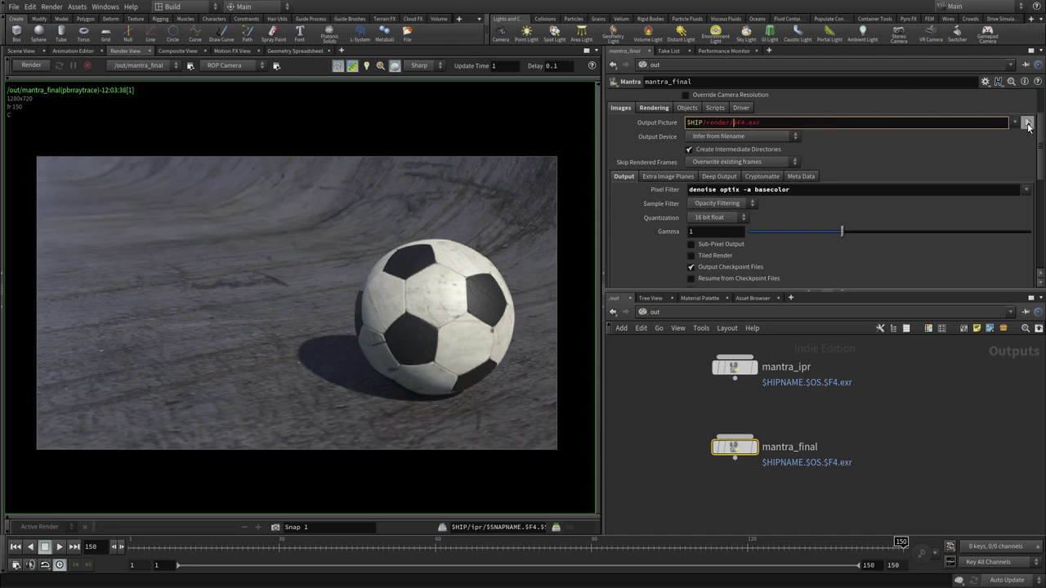
Step: Pick ball-final-HD-720.0001.png from the render folder as the Output Picture
left_click(1027, 122)
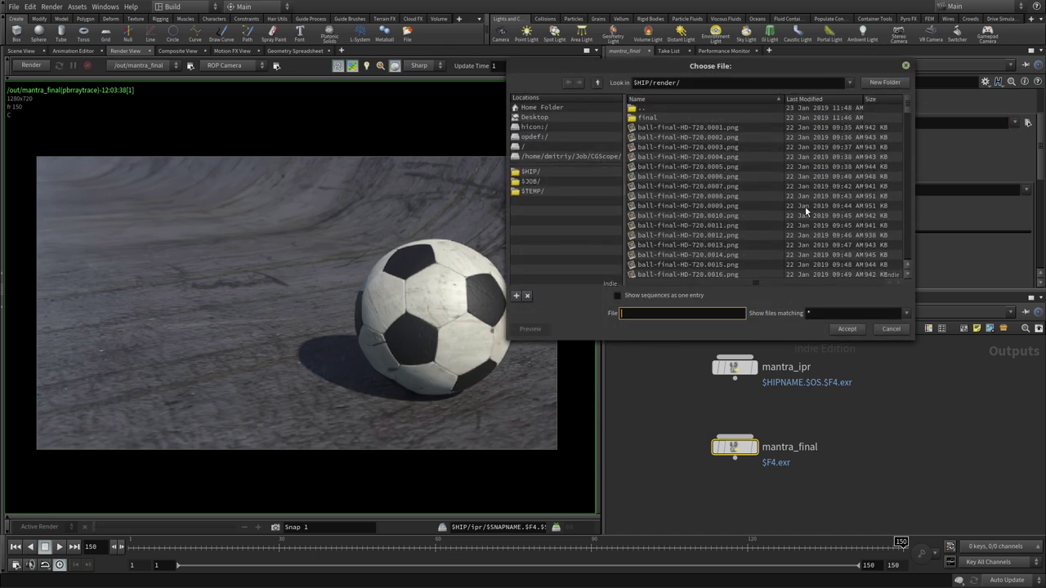
left_click(684, 127)
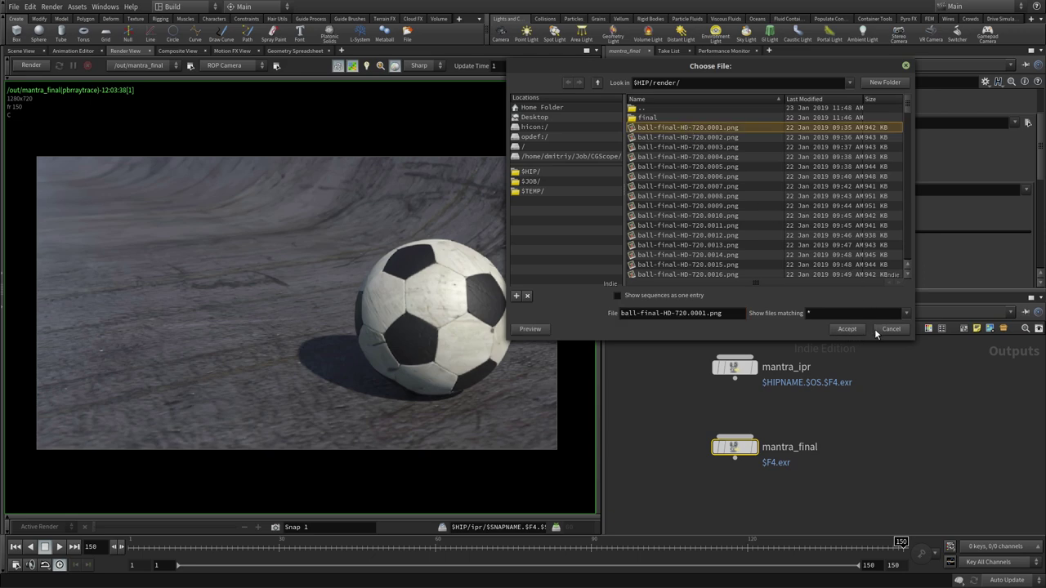
left_click_drag(909, 71, 786, 161)
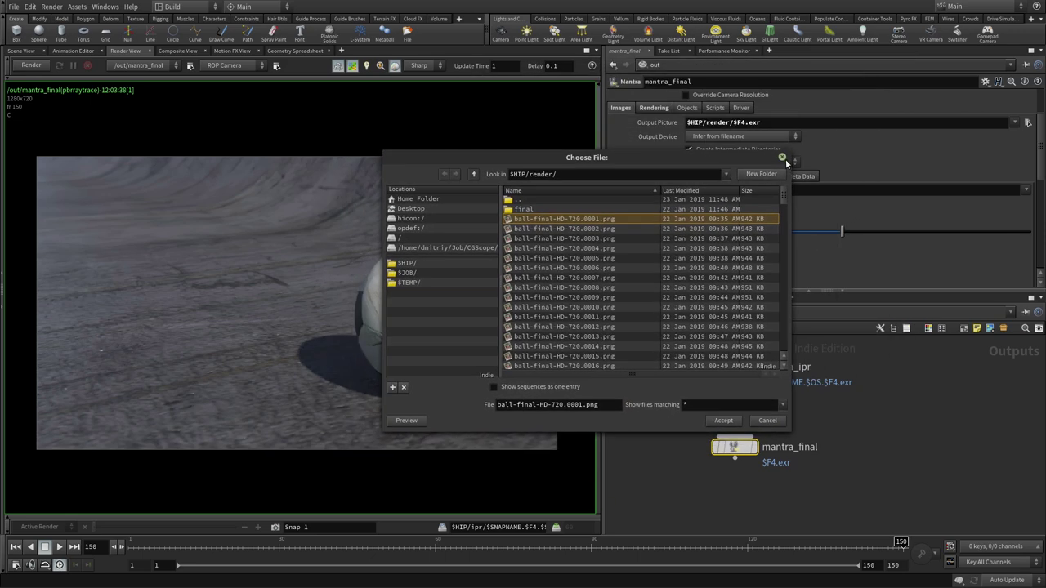
left_click(729, 419)
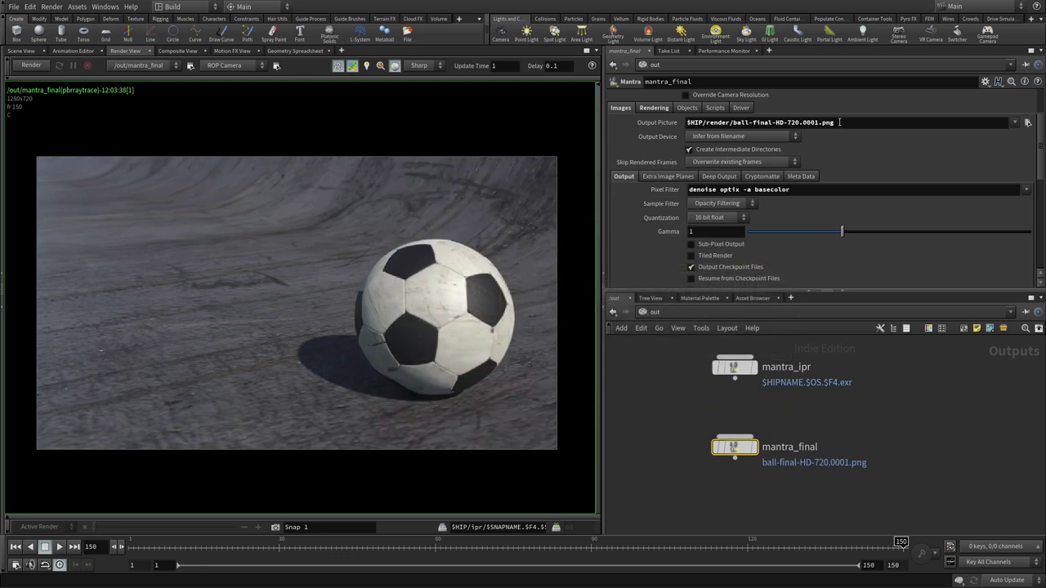
Step: Replace the 0001 frame number with $F4, making the output ball-final-HD-720.$F4.png
left_click(854, 125)
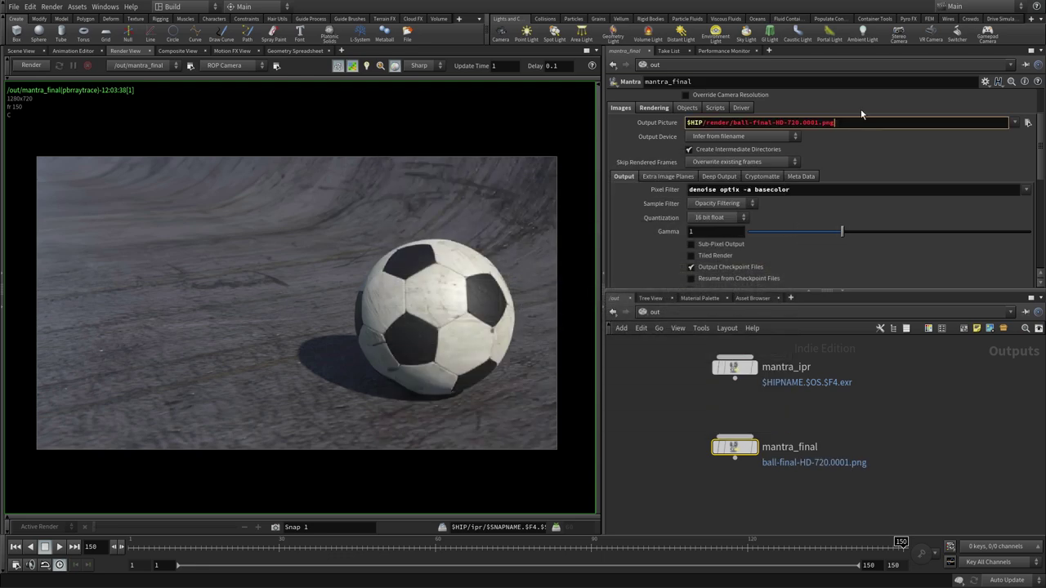
key("Left")
key("Left")
key("Left")
key("BackSpace")
key("BackSpace")
key("BackSpace")
key("BackSpace")
type("$F")
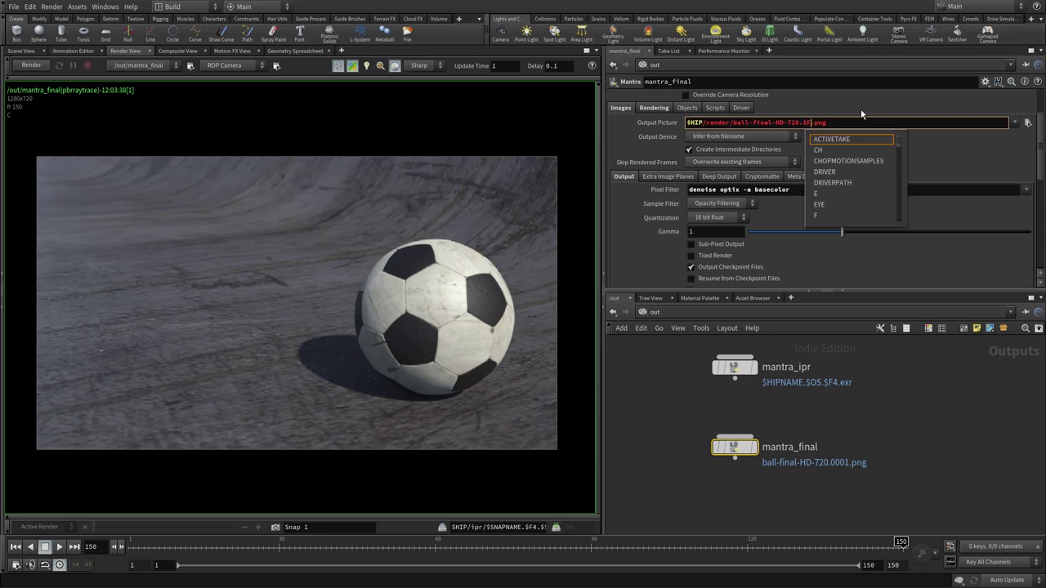
type("4")
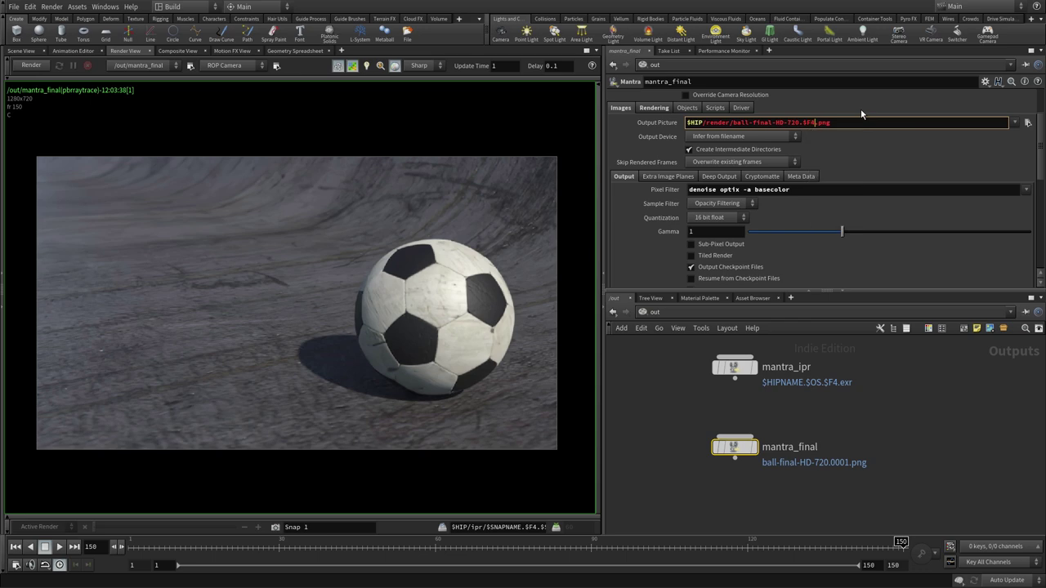
key("Return")
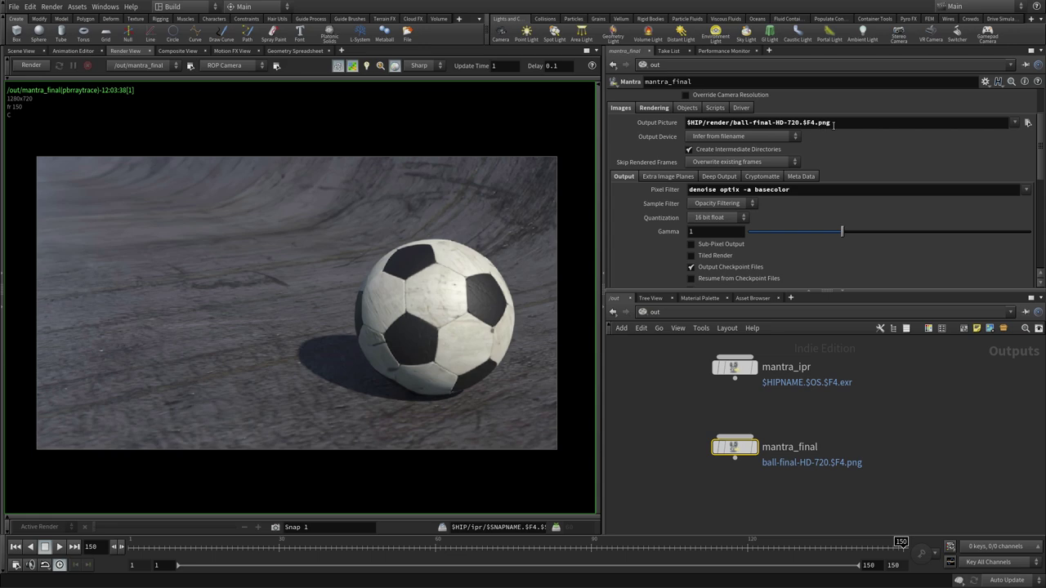
left_click(833, 123)
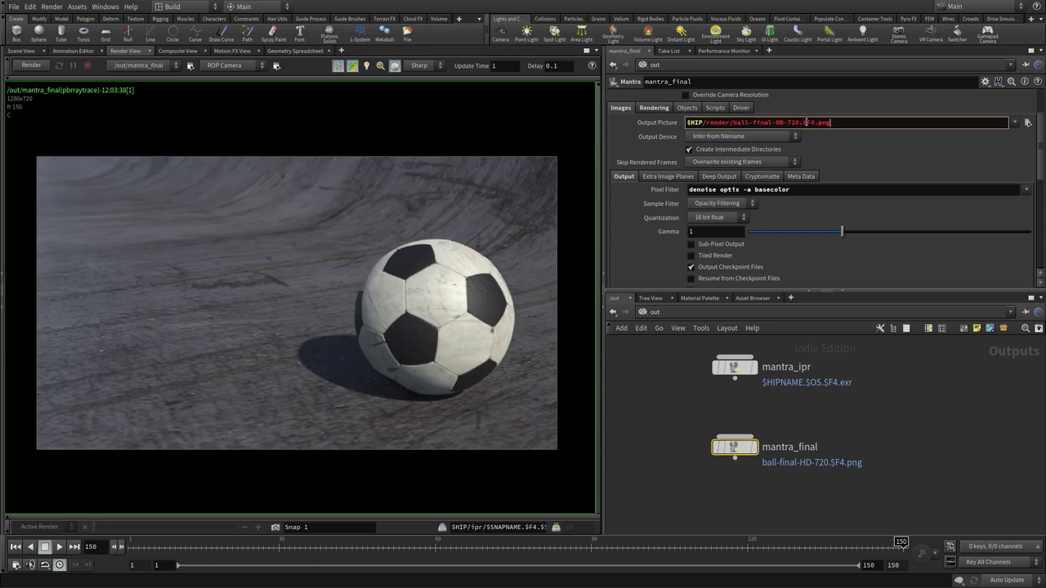
left_click_drag(733, 122, 798, 122)
Step: Insert a hyphen before $F4 in the Output Picture name
left_click(801, 122)
type("-")
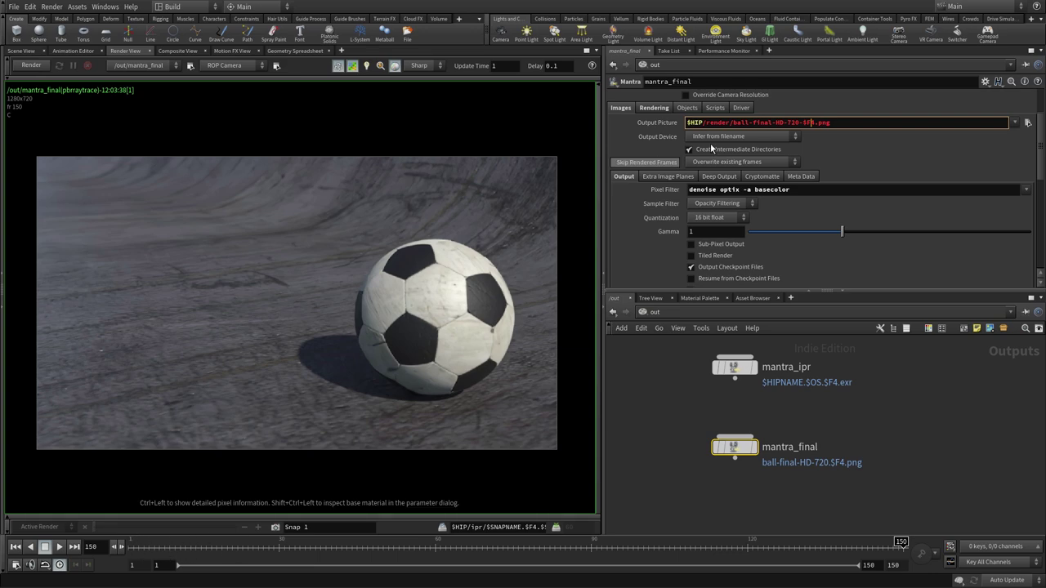
left_click(809, 123)
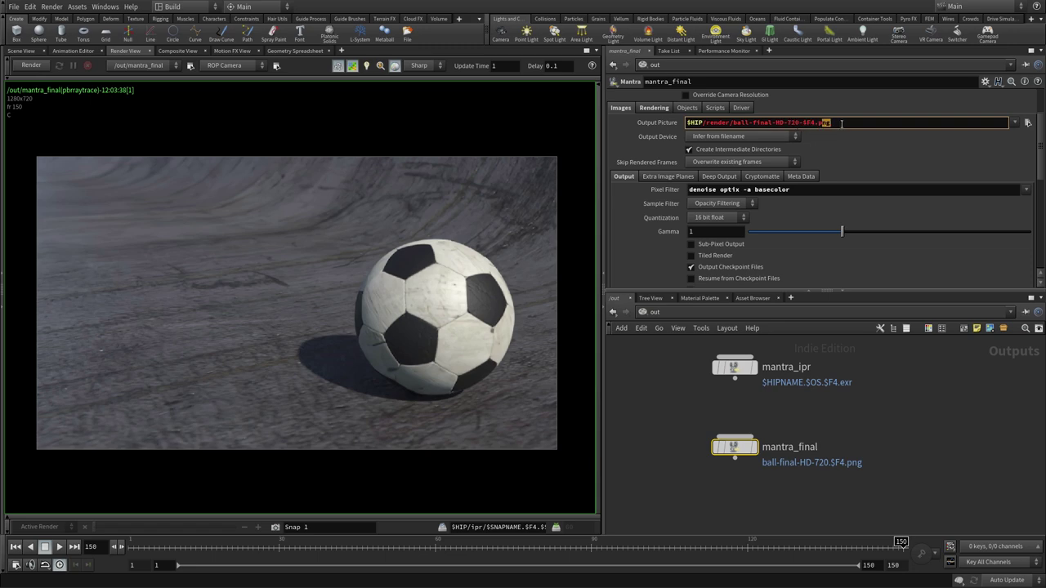
key("Left")
key("Left")
key("Left")
Step: In Nemo, open the 004 project's render folder, check ball-final-HD-720.0001.png, then close Nemo
key("alt+Tab")
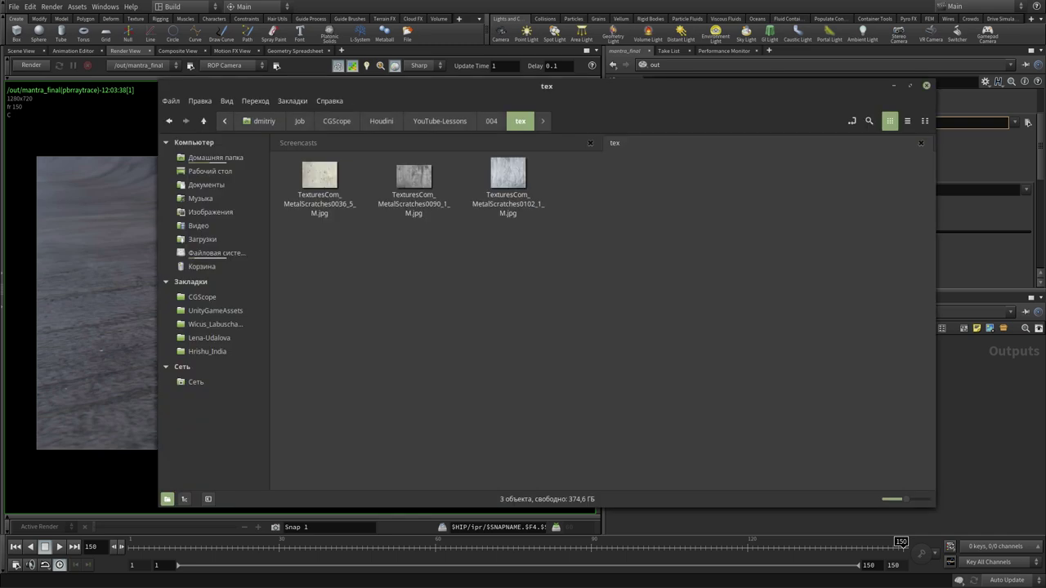
key("BackSpace")
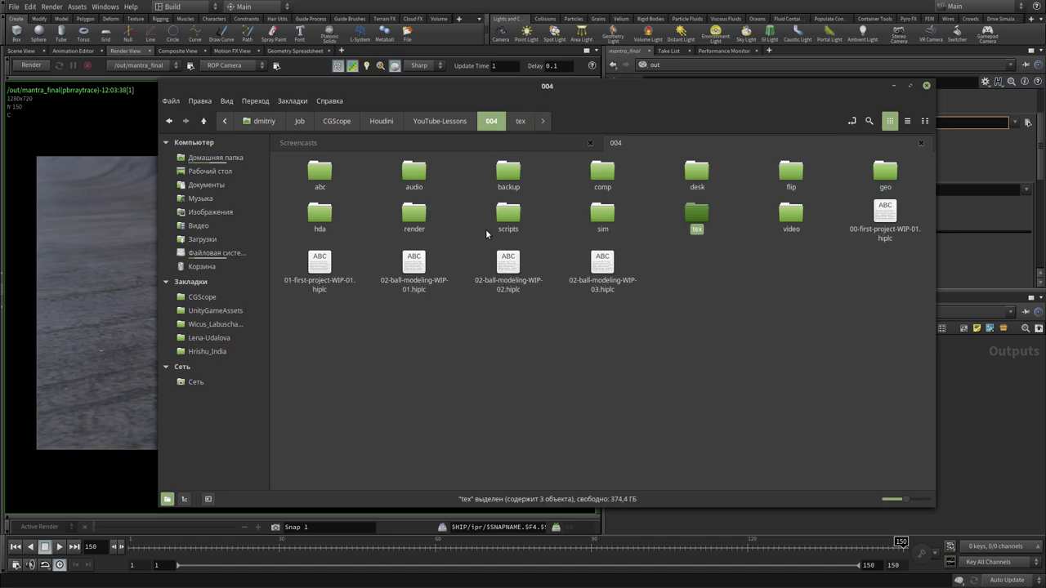
double_click(419, 217)
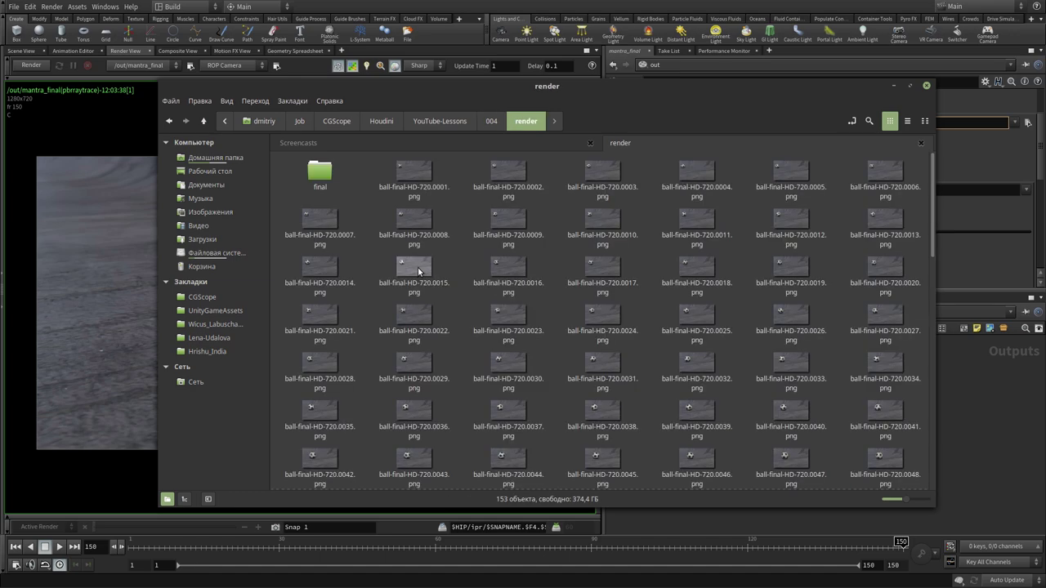
left_click(409, 179)
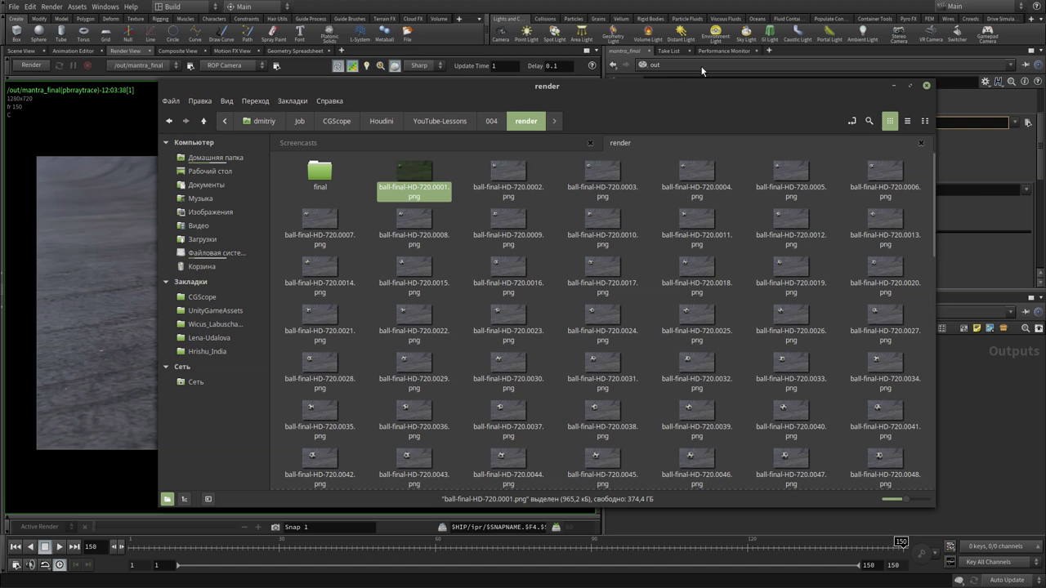
left_click(788, 4)
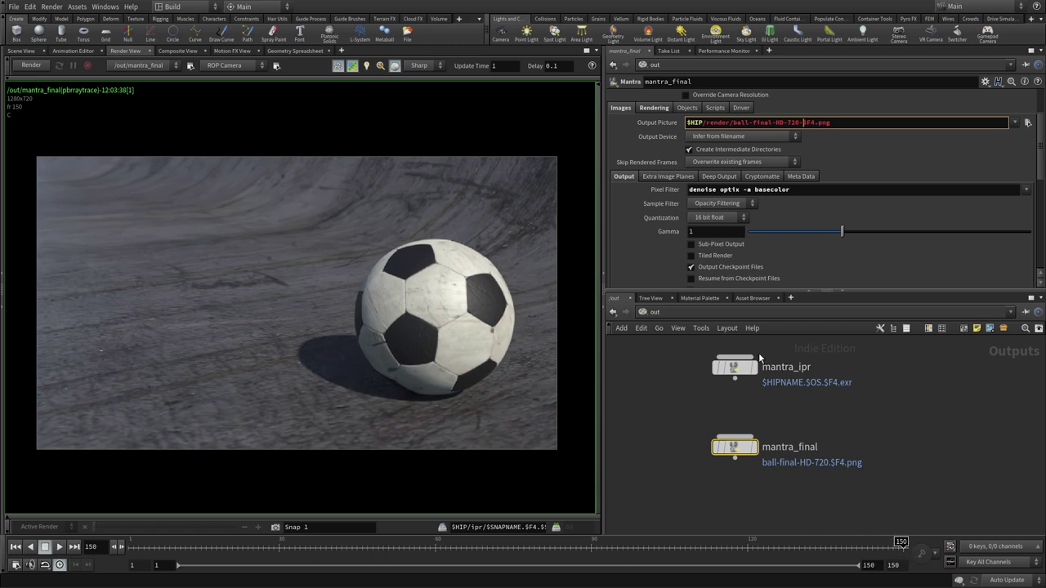
Step: Commit the output path $HIP/render/ball-final-HD-720-$F4.png and scroll up to mantra_final's render controls
key("Right")
key("Right")
key("Return")
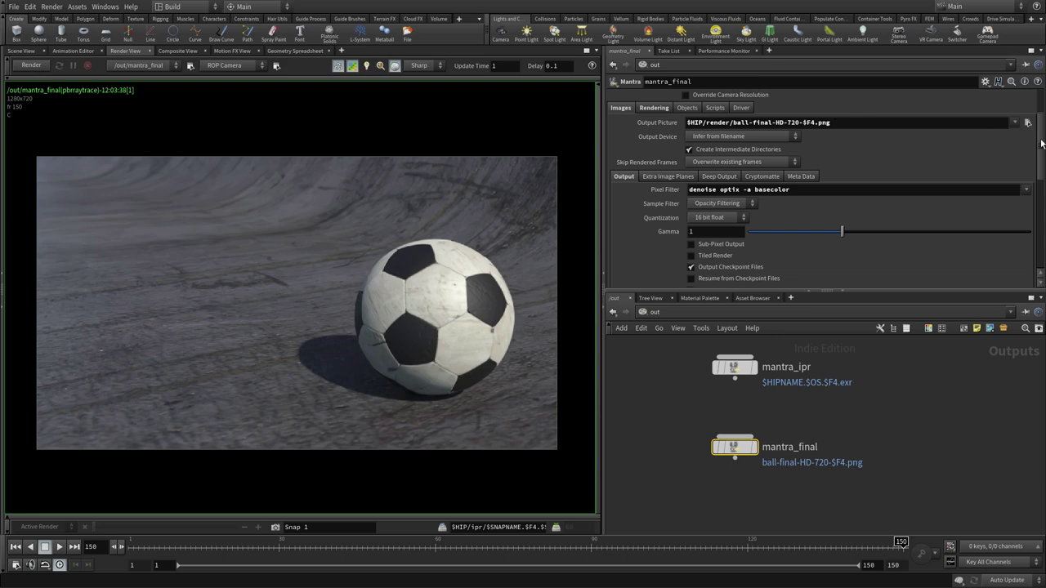
scroll(817, 188, "up", 2)
scroll(817, 188, "up", 2)
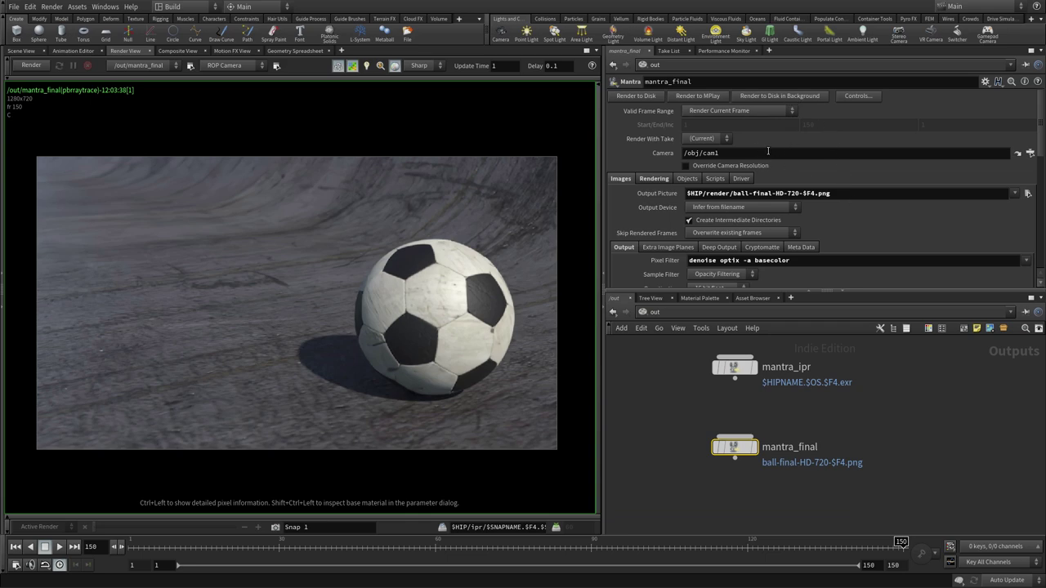
left_click(646, 96)
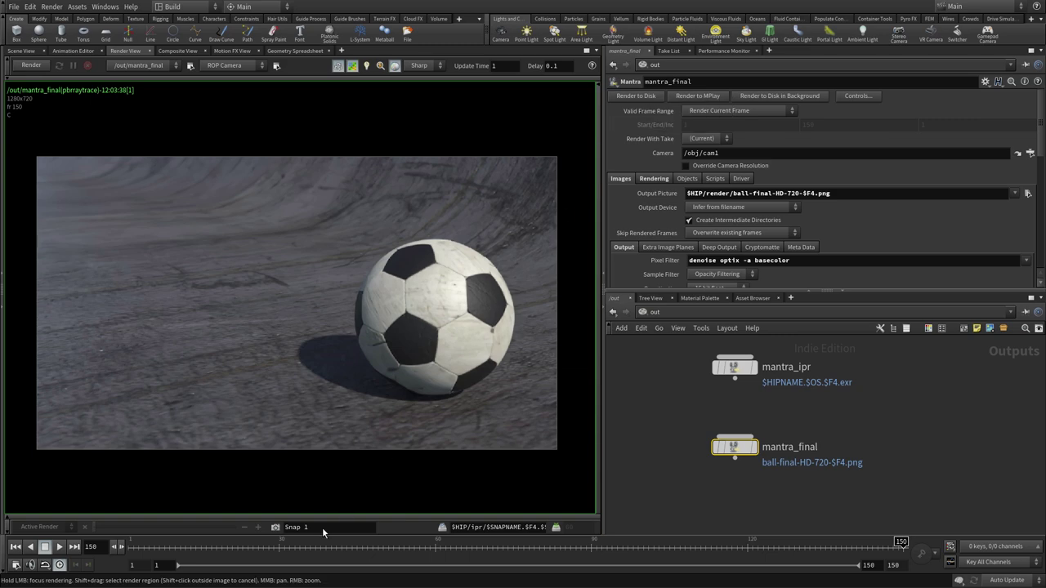
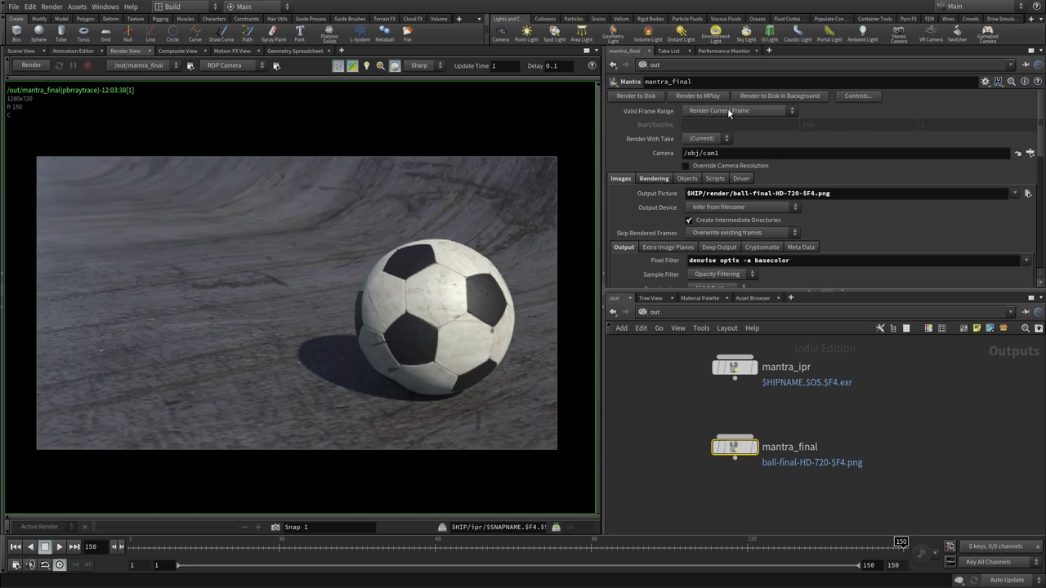
Step: Set mantra_final's Valid Frame Range to Render Frame Range, frames 1 to 150 with increment 1
left_click(770, 109)
left_click(728, 111)
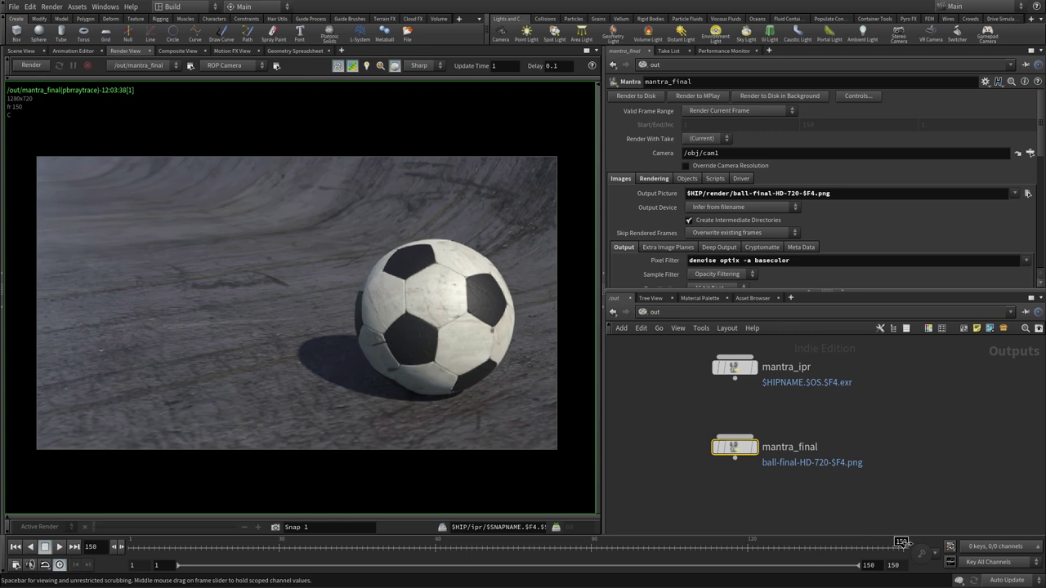
left_click(754, 112)
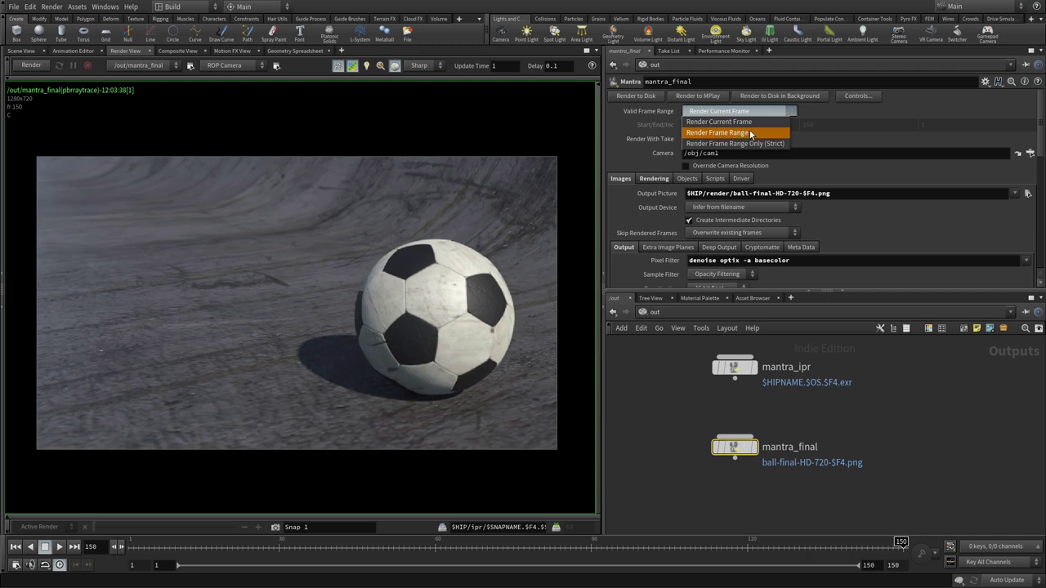
left_click(749, 132)
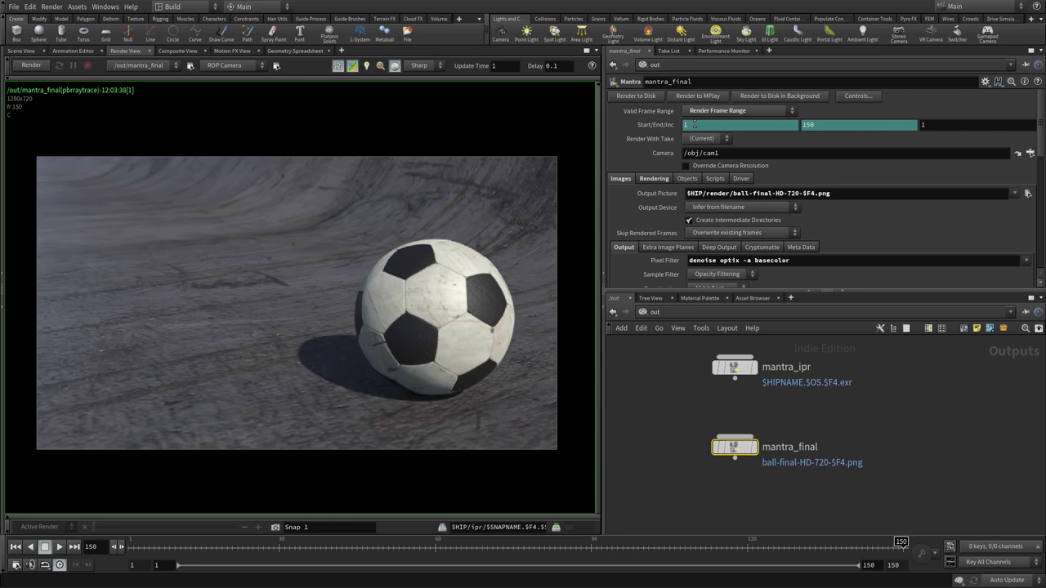
middle_click(654, 127, "ctrl")
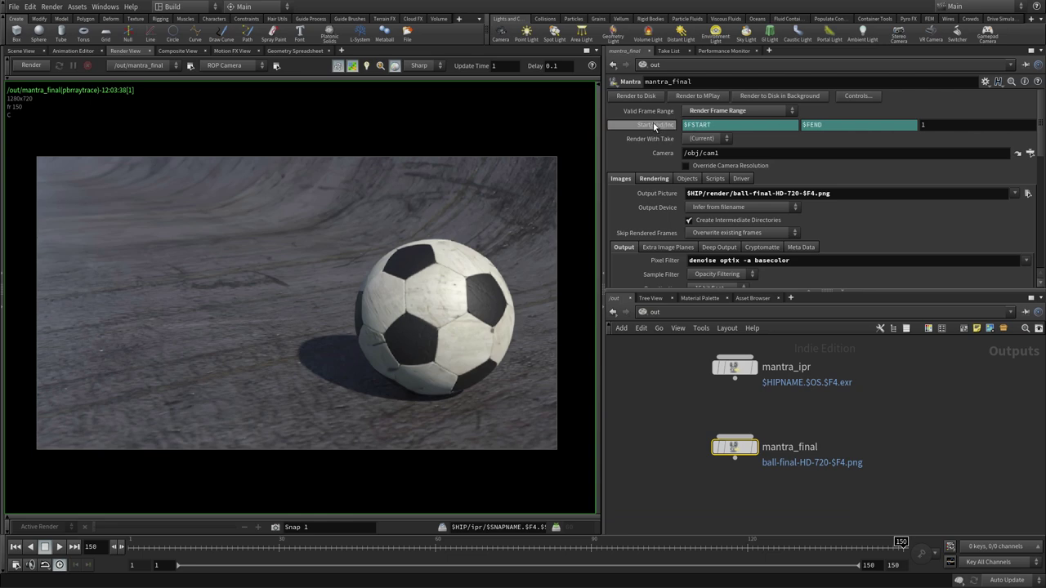
left_click(702, 125)
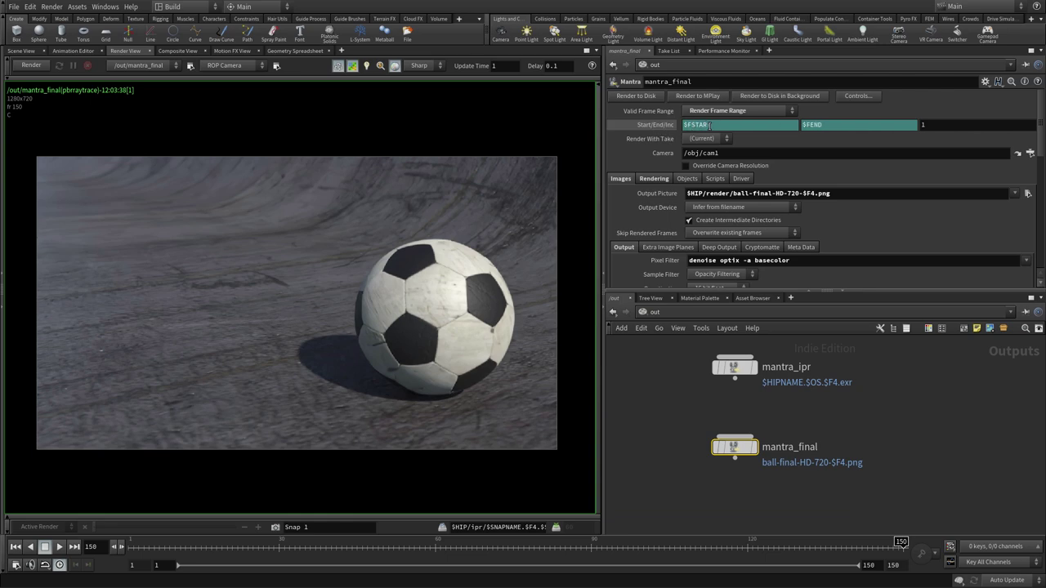
key("Return")
left_click(653, 125)
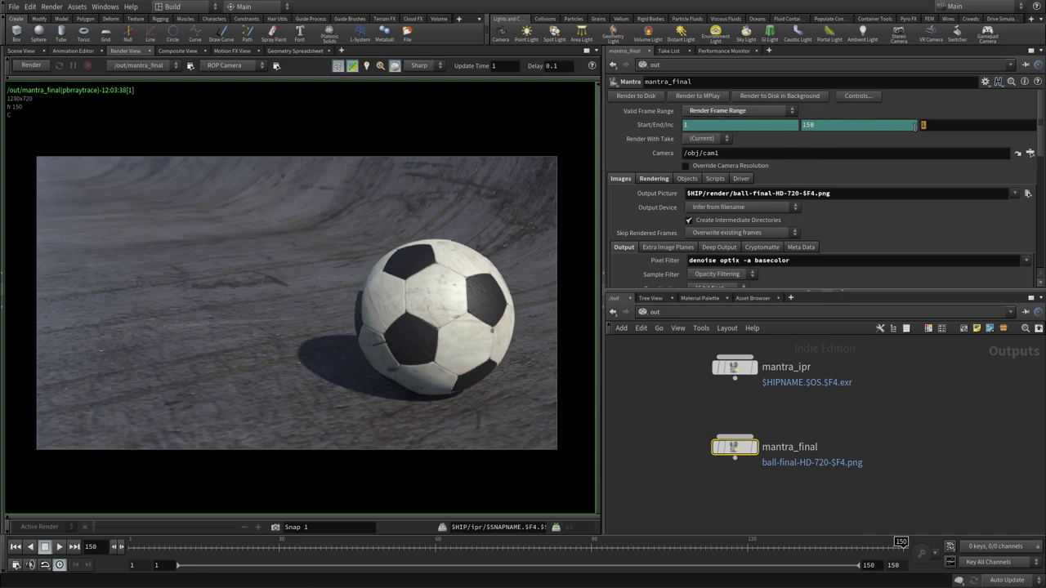
left_click(922, 124)
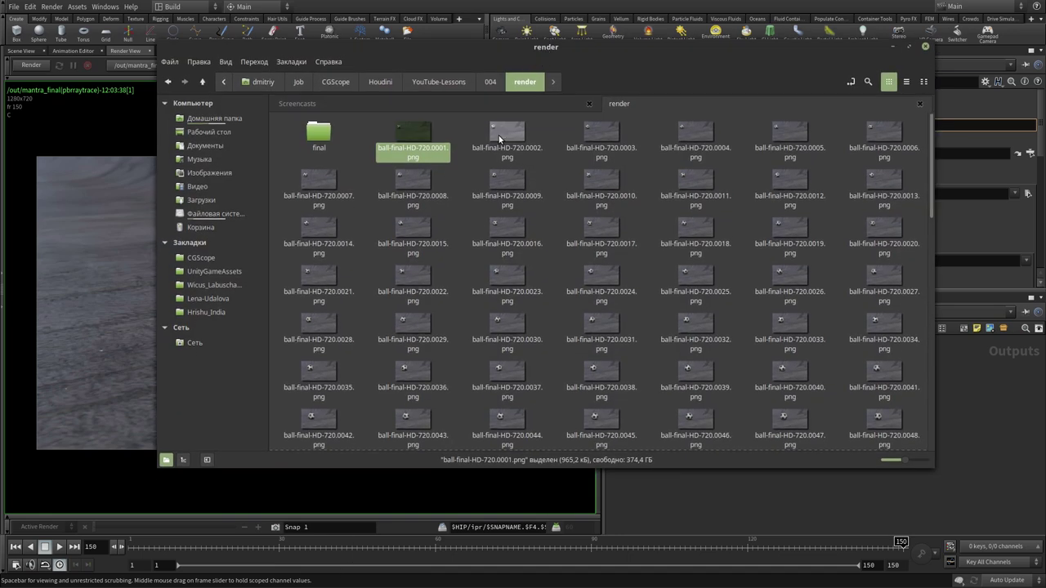
double_click(412, 135)
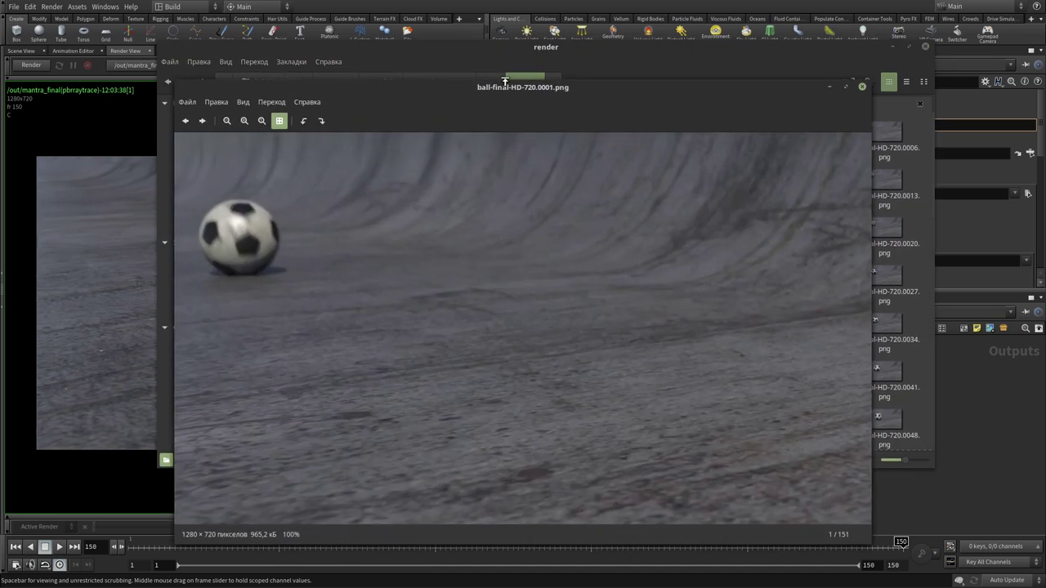
left_click_drag(468, 94, 457, 47)
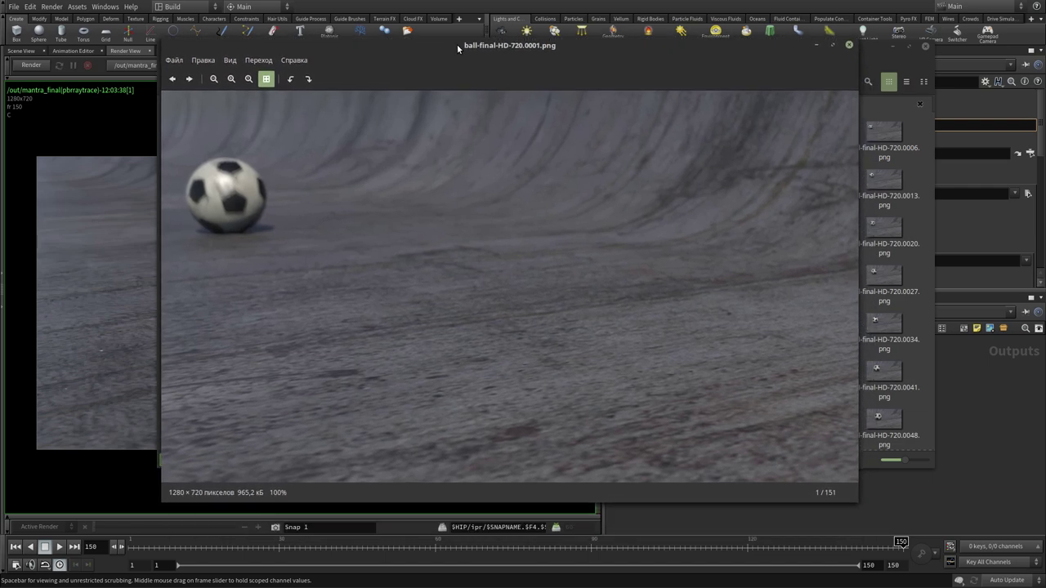
key("Right")
key("Right")
key("Right")
key("Right")
key("Right")
key("Right")
key("Right")
key("Right")
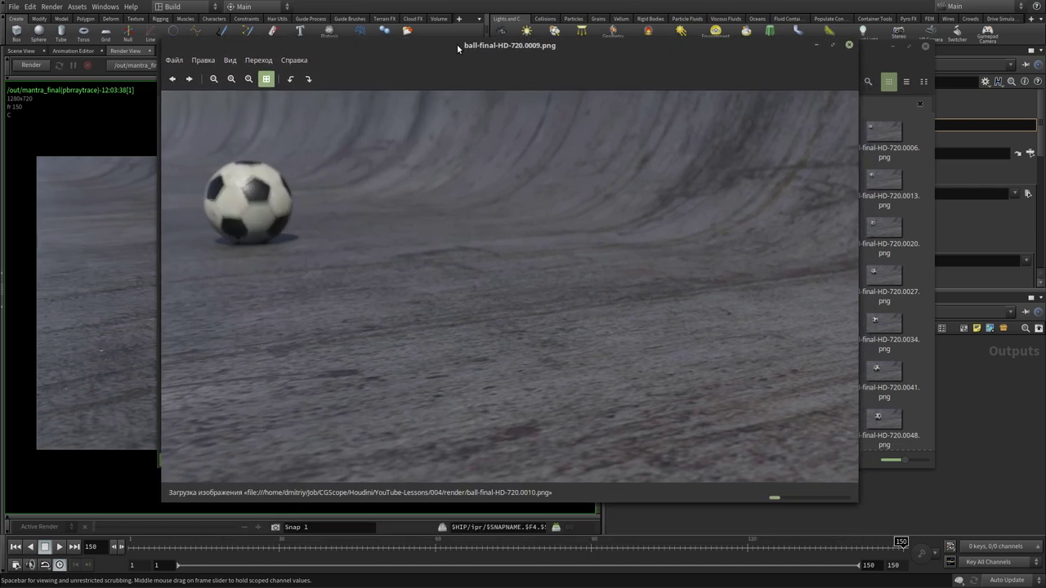
key("Right")
key("Right")
key("Right")
key("Right")
key("Right")
key("Right")
key("Right")
key("Right")
key("Right")
key("Right")
key("Right")
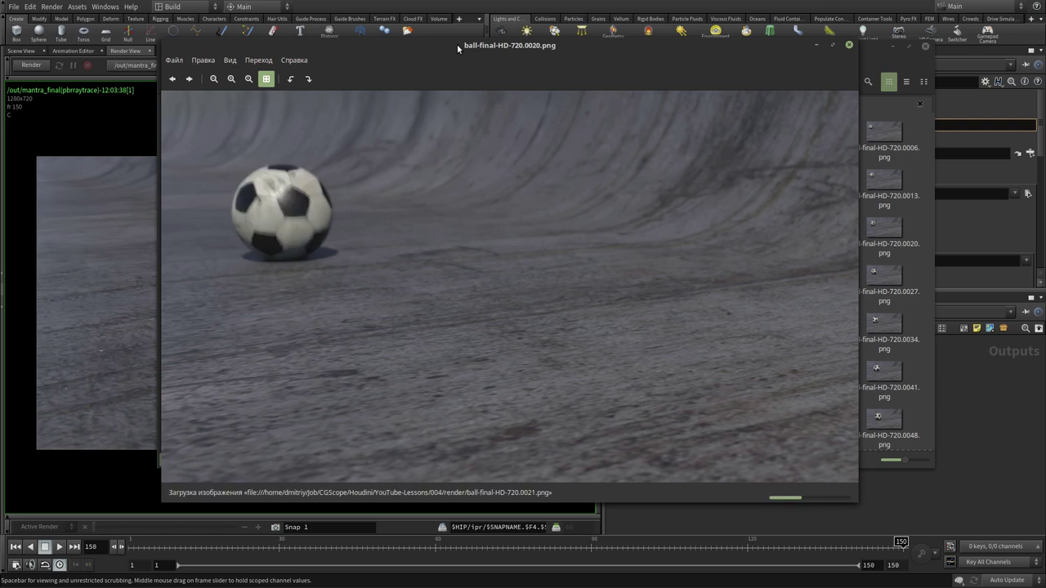
key("Right")
key("Right")
key("Right")
key("Right")
key("Right")
key("Right")
key("Right")
key("Right")
key("Right")
key("Right")
key("Right")
key("Right")
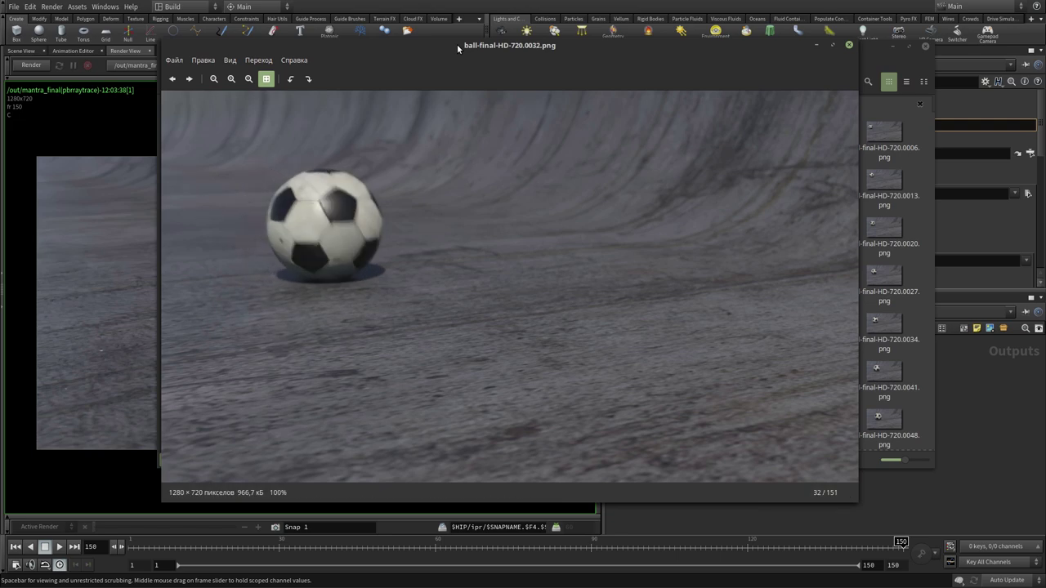
key("Right")
key("Right")
key("Right")
key("Right")
key("Right")
key("Right")
key("Right")
key("Right")
key("Right")
key("Right")
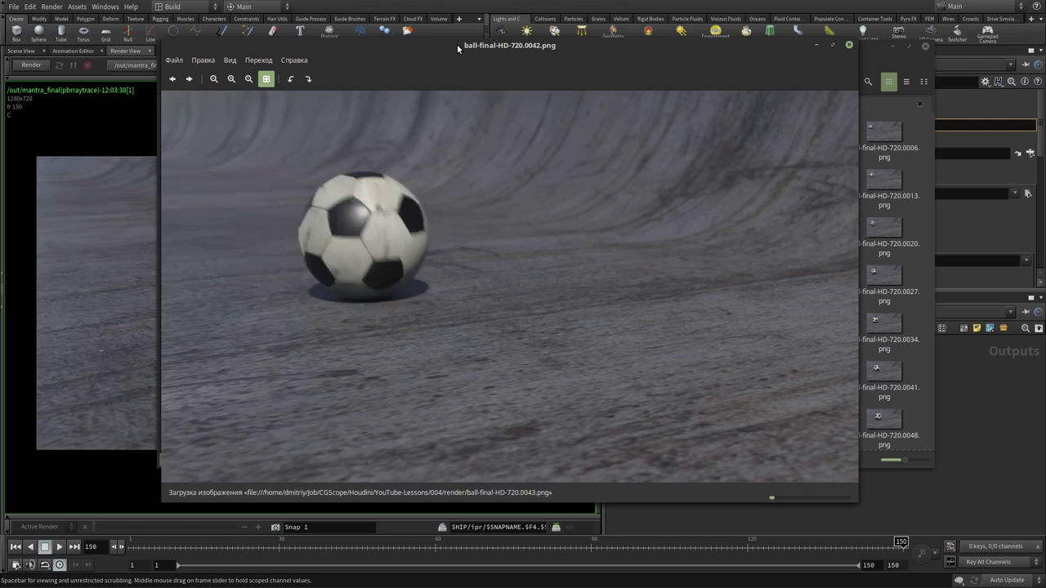
key("Right")
key("Right")
key("Right")
key("Right")
key("Right")
key("Right")
key("Right")
key("Right")
key("Right")
key("Right")
key("Right")
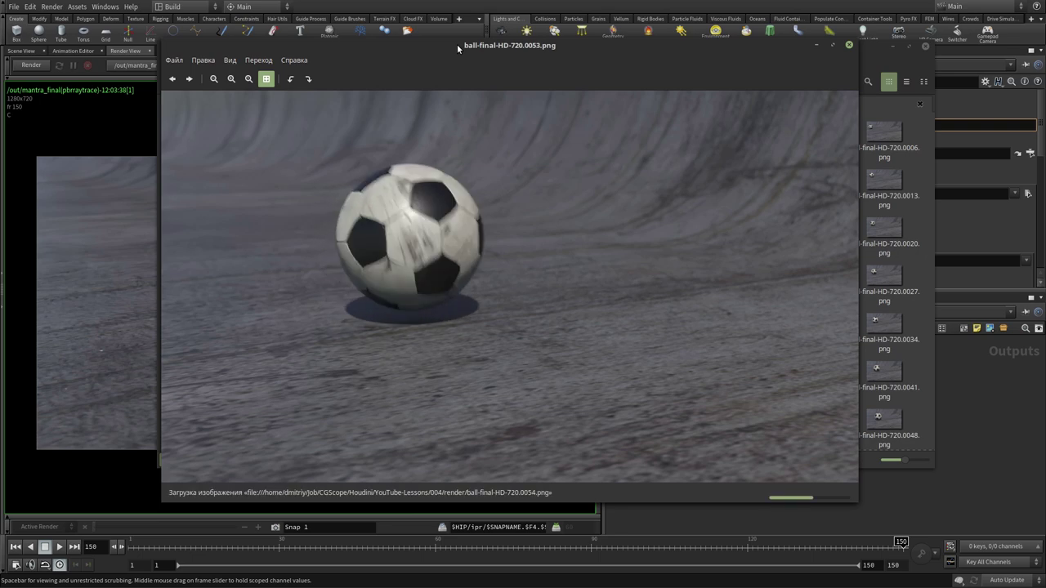
key("Right")
key("Right")
key("Right")
key("Right")
key("Right")
key("Right")
key("Right")
key("Right")
key("Right")
key("Right")
key("Right")
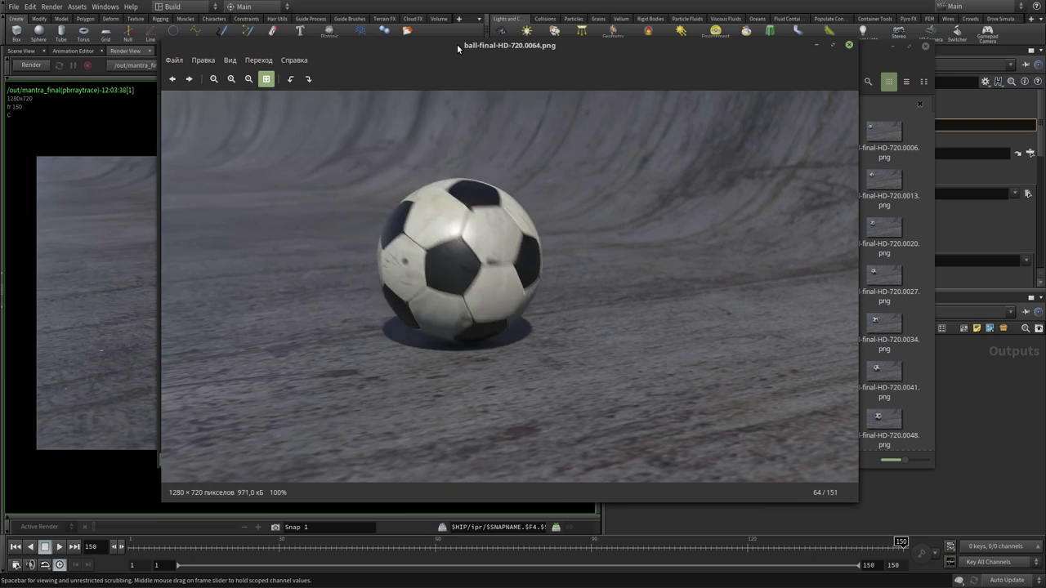
Step: Close the image viewer, check frame 0024 in the render folder, and return to Houdini
left_click(849, 45)
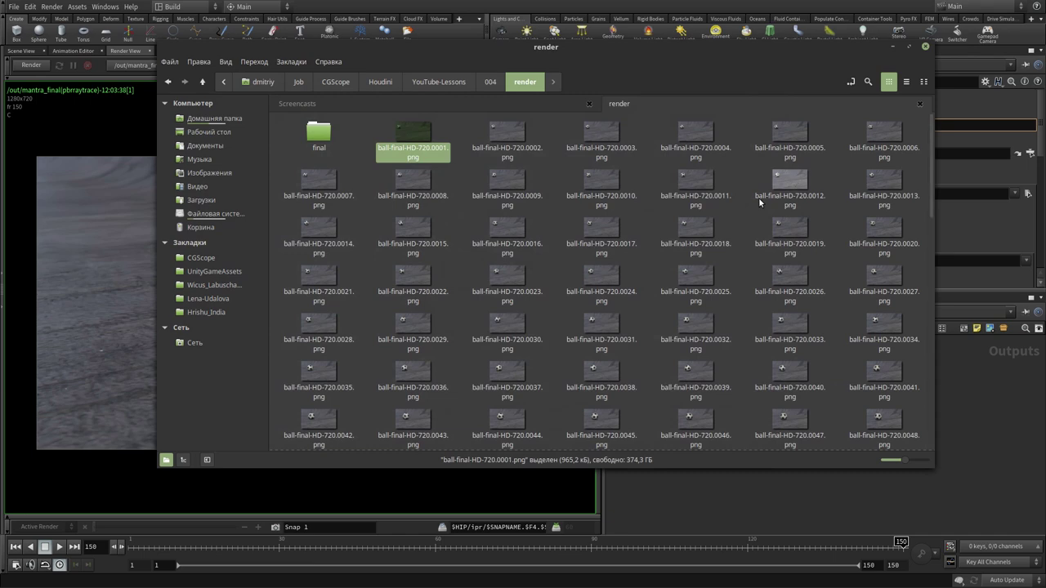
left_click_drag(802, 49, 830, 78)
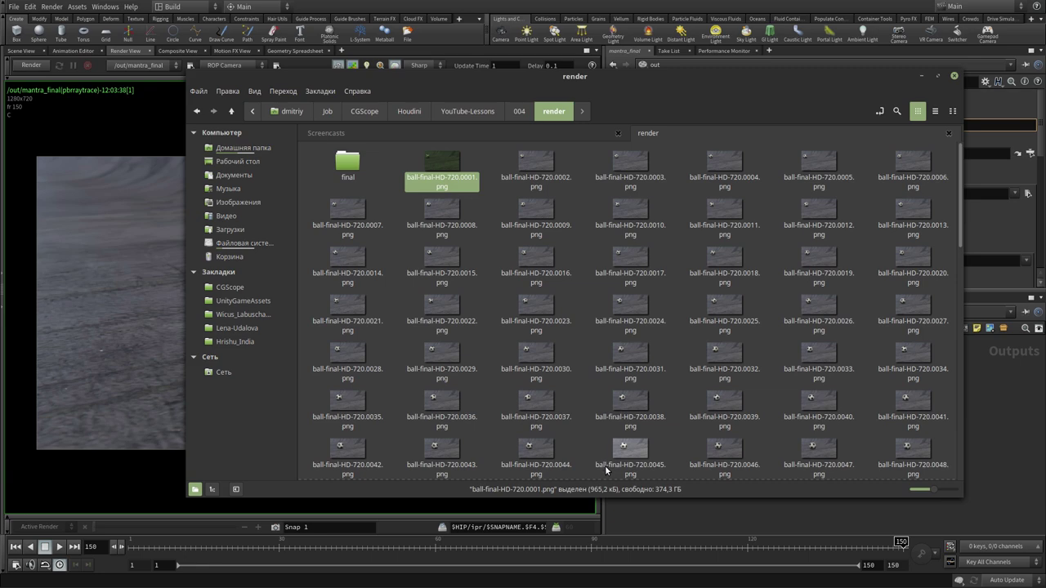
left_click(631, 309)
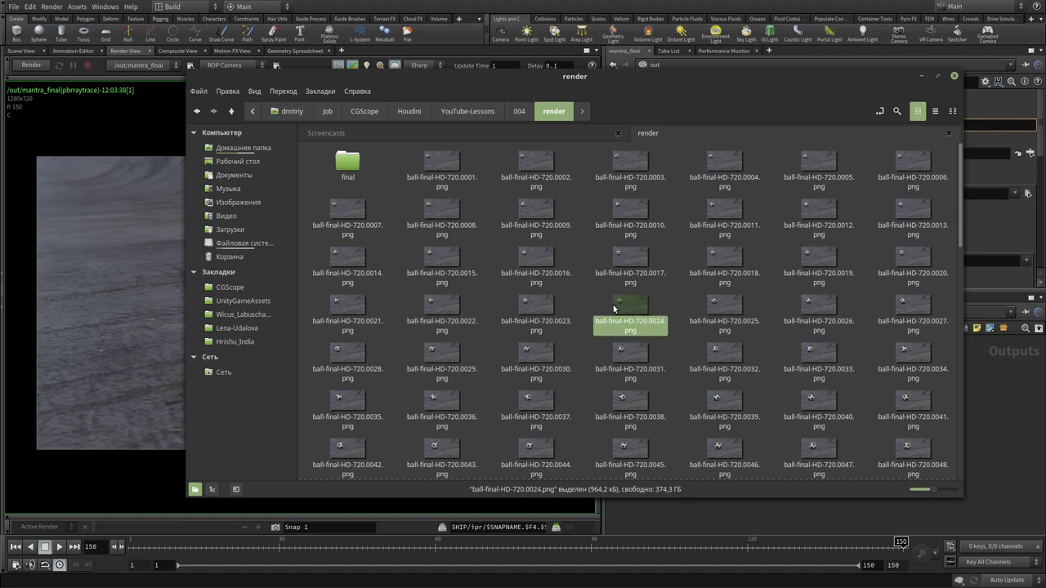
left_click(586, 345)
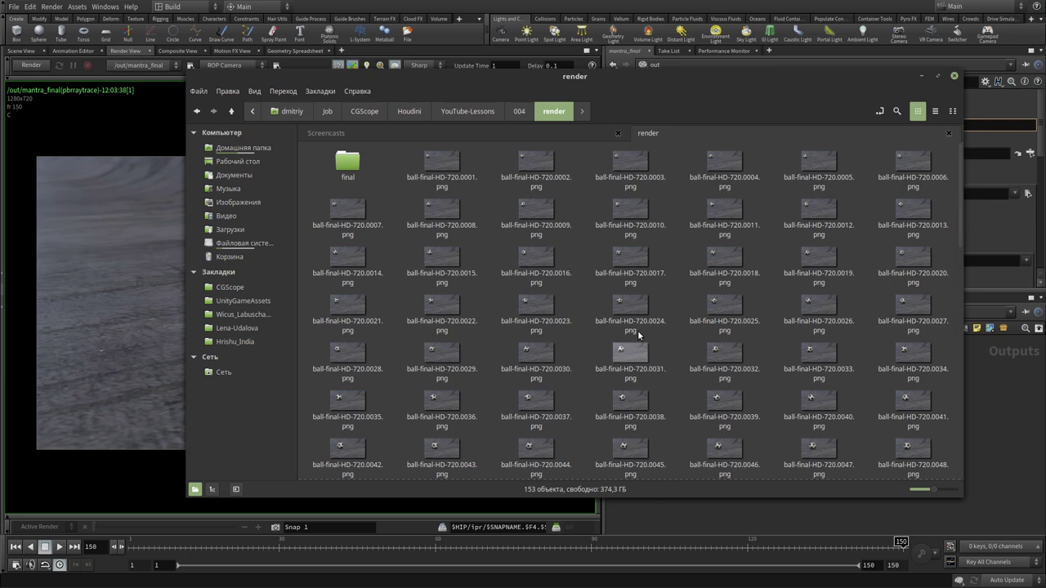
left_click(656, 510)
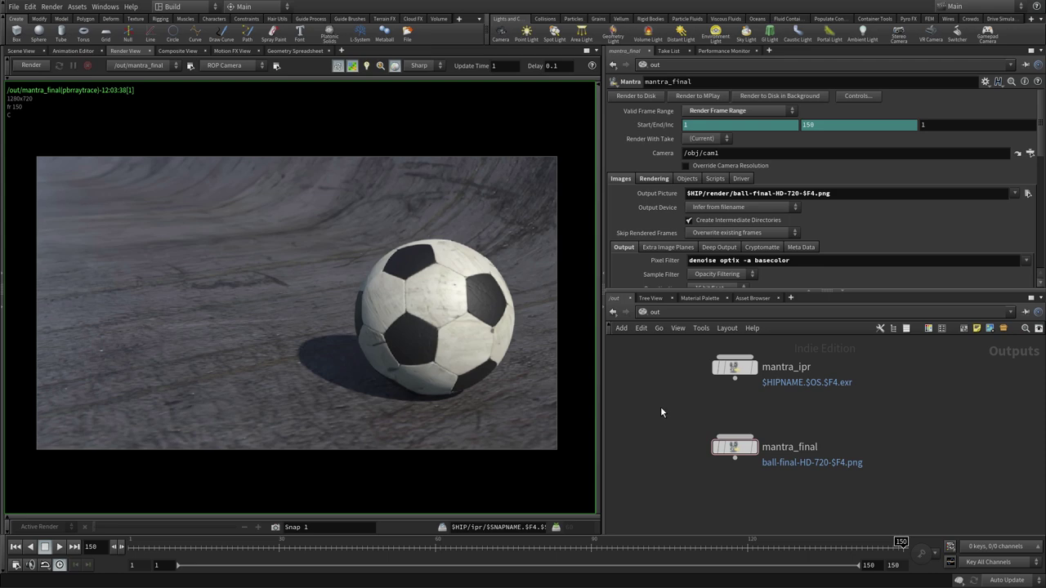
Step: Launch Image Viewer 17.0.416 (MPlay) from the launcher and position its Load Image dialog
key("super")
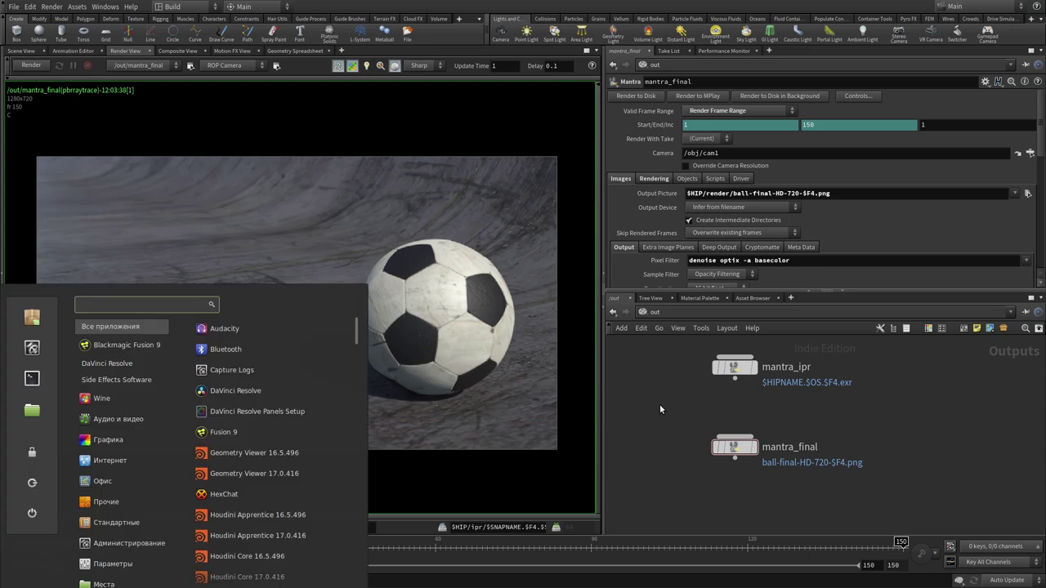
type("imagl")
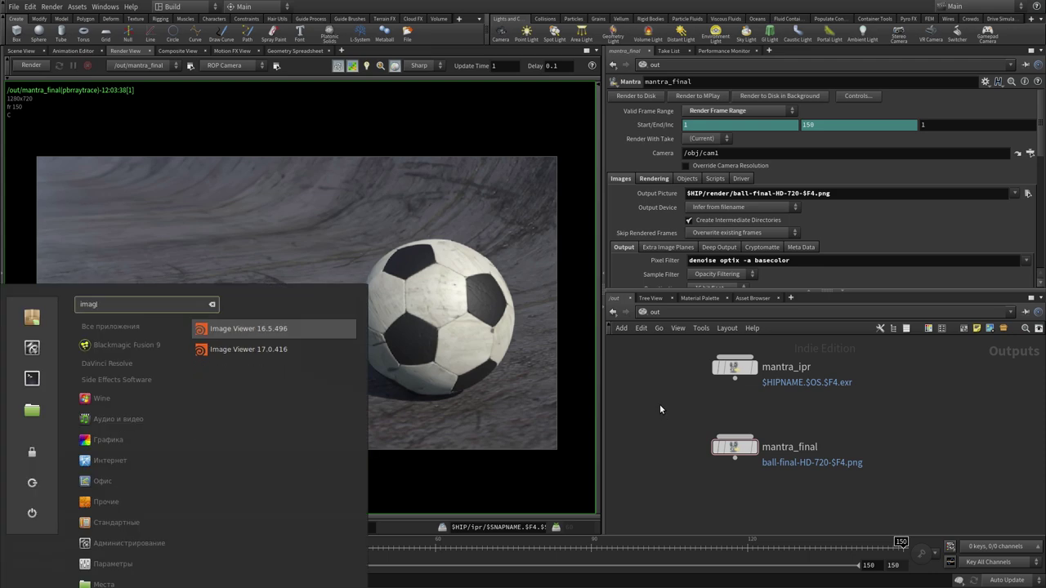
key("Down")
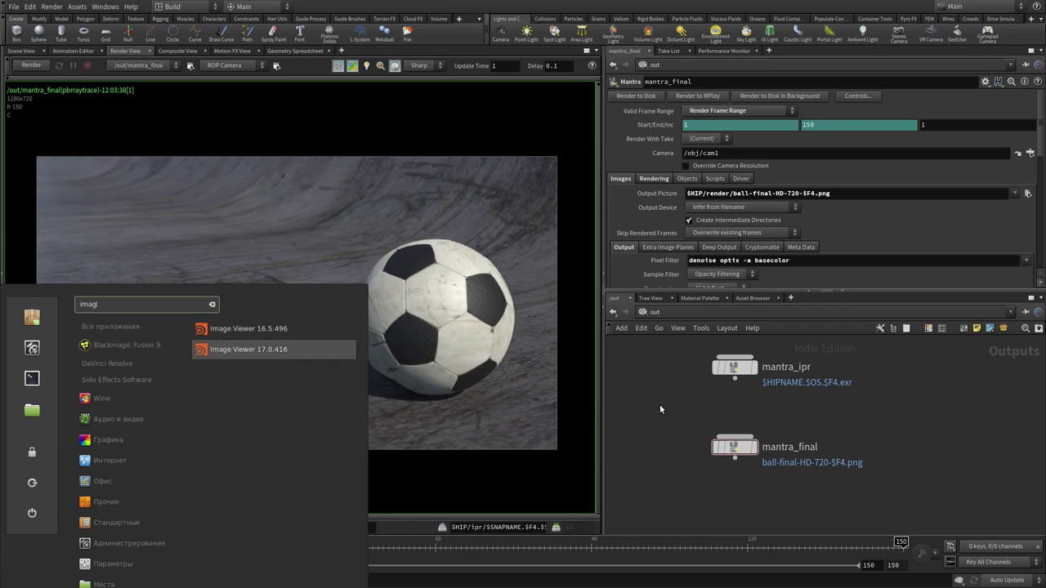
key("Return")
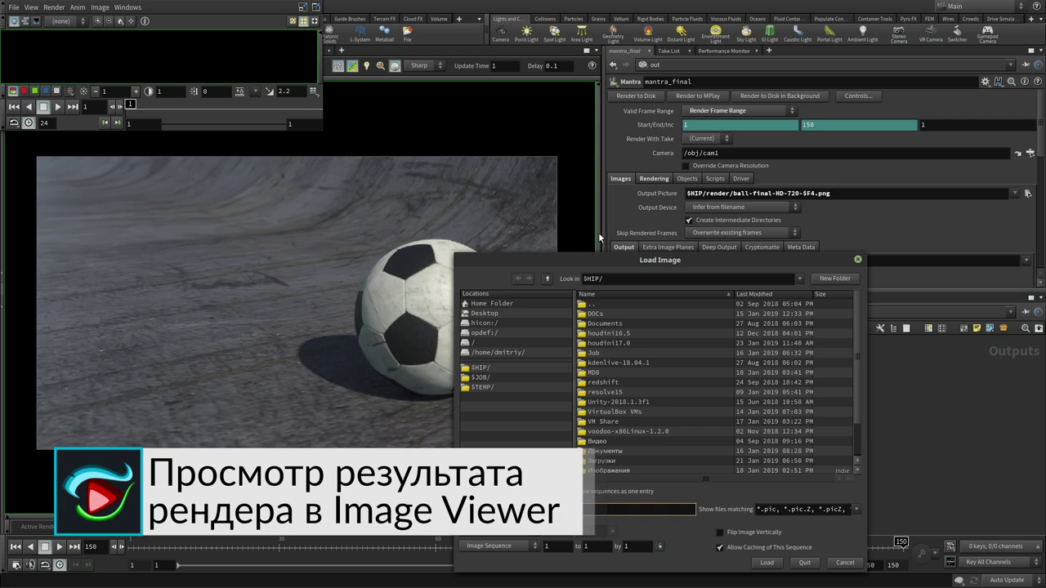
mouse_move(591, 260)
left_mouse_down()
mouse_move(491, 133)
mouse_move(494, 120)
left_mouse_up()
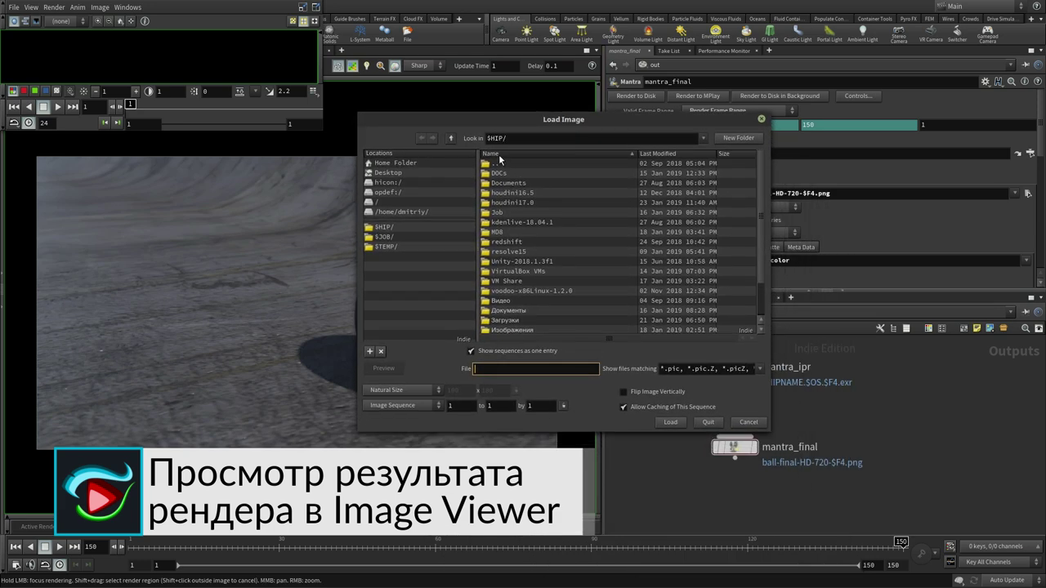
left_click_drag(513, 122, 520, 120)
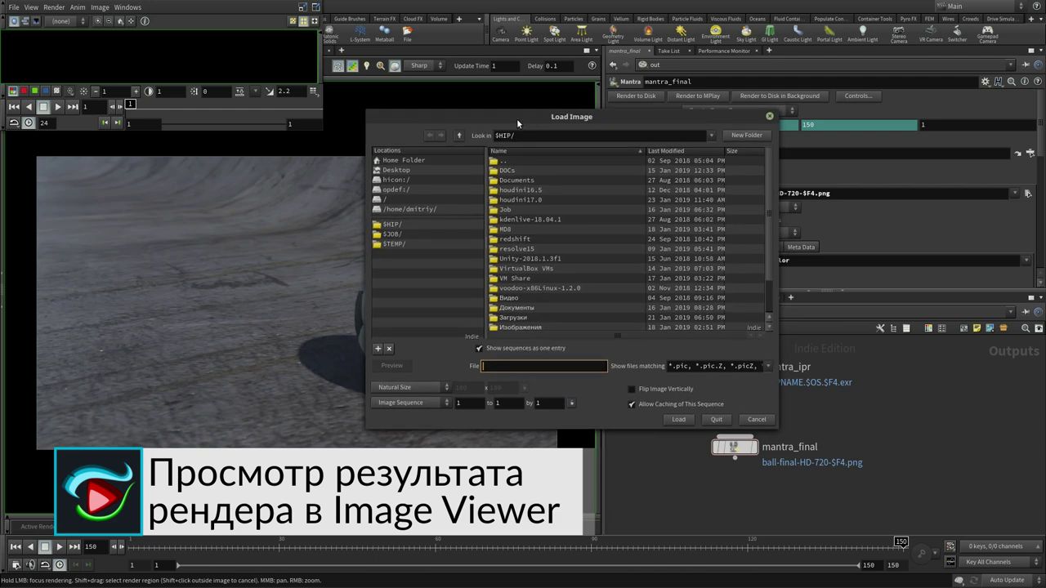
Step: Browse to Job/CGScope/Houdini/YouTube-Lessons/004/render in the Load Image dialog
double_click(505, 210)
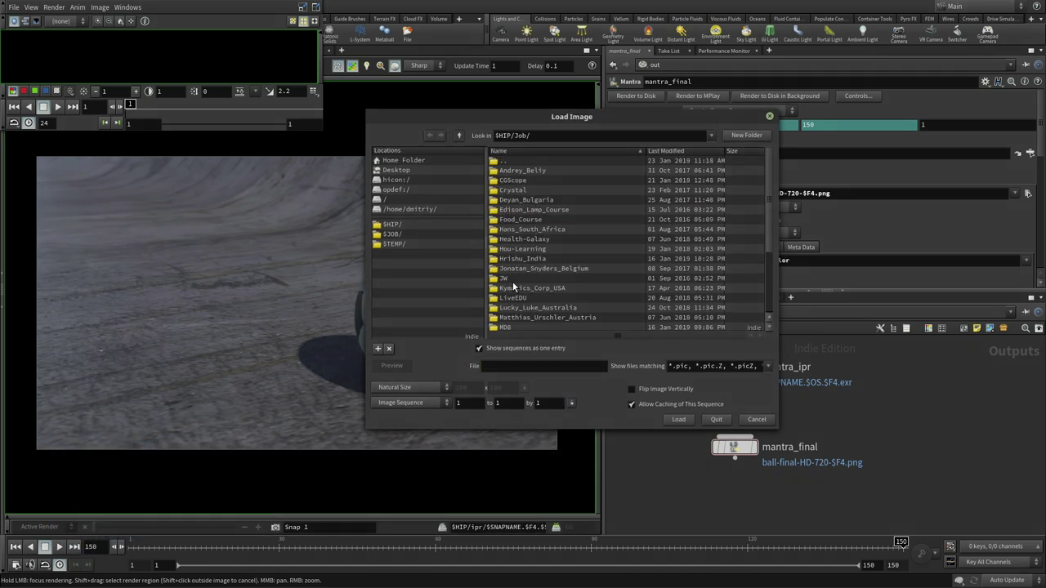
double_click(518, 179)
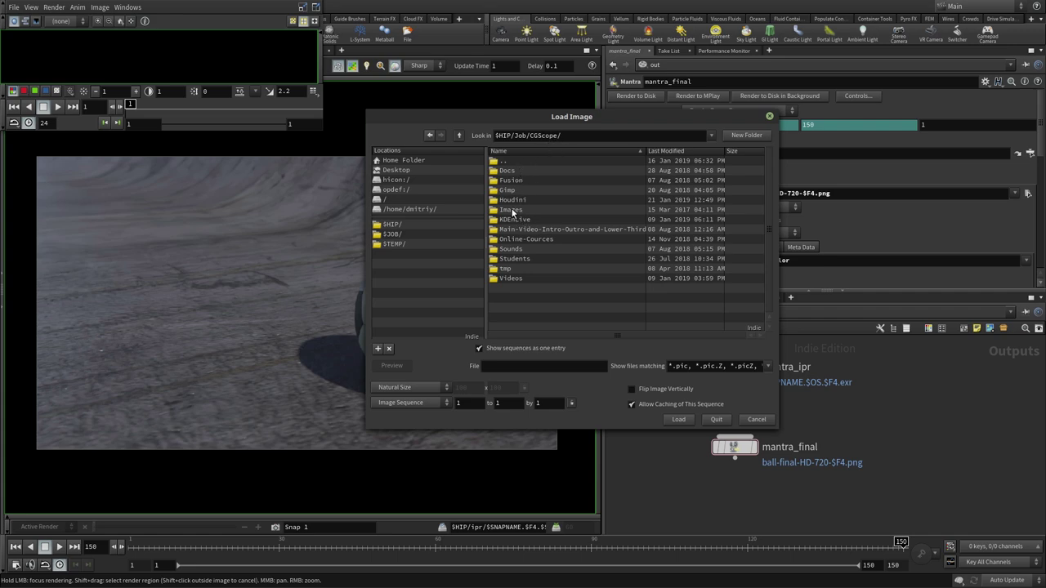
double_click(511, 199)
double_click(518, 171)
double_click(508, 169)
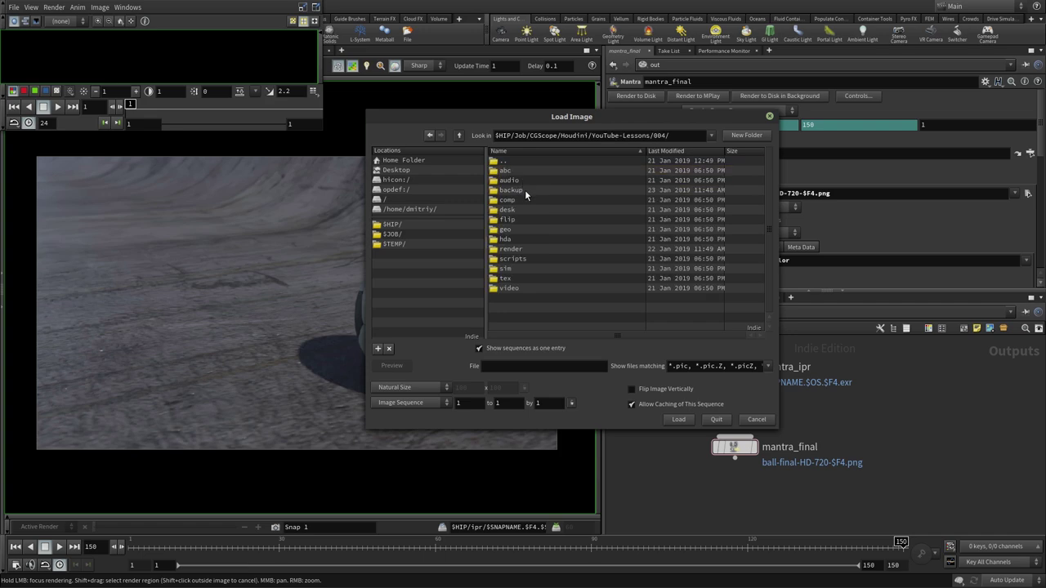
double_click(517, 248)
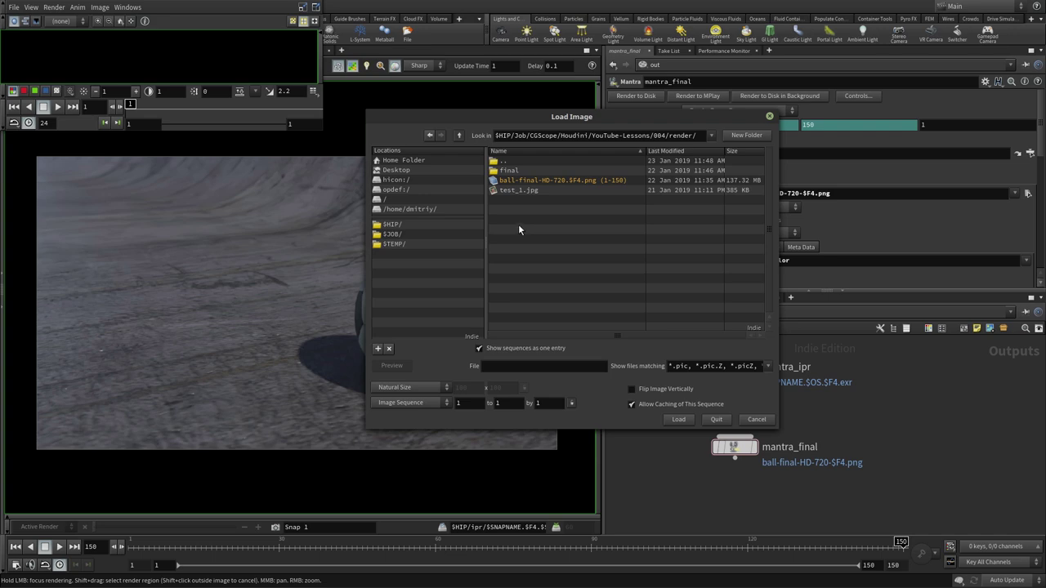
Step: Select the ball-final-HD-720 PNG sequence and verify its 1–150 range with step 1
left_click(533, 180)
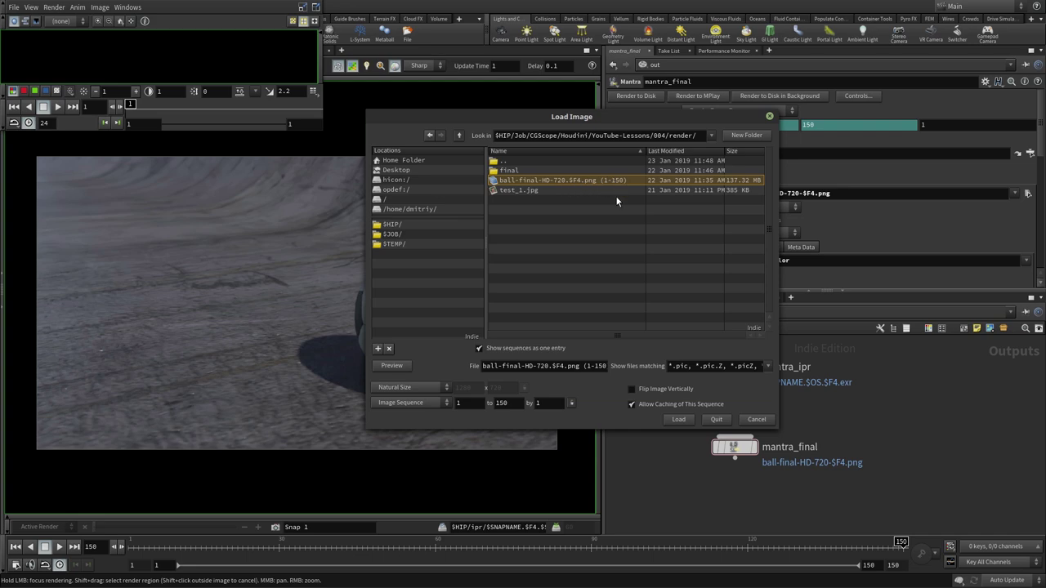
left_click(468, 405)
key("Tab")
left_click(544, 406)
Step: Load the ball-final sequence into MPlay and reposition the player window
left_click(680, 419)
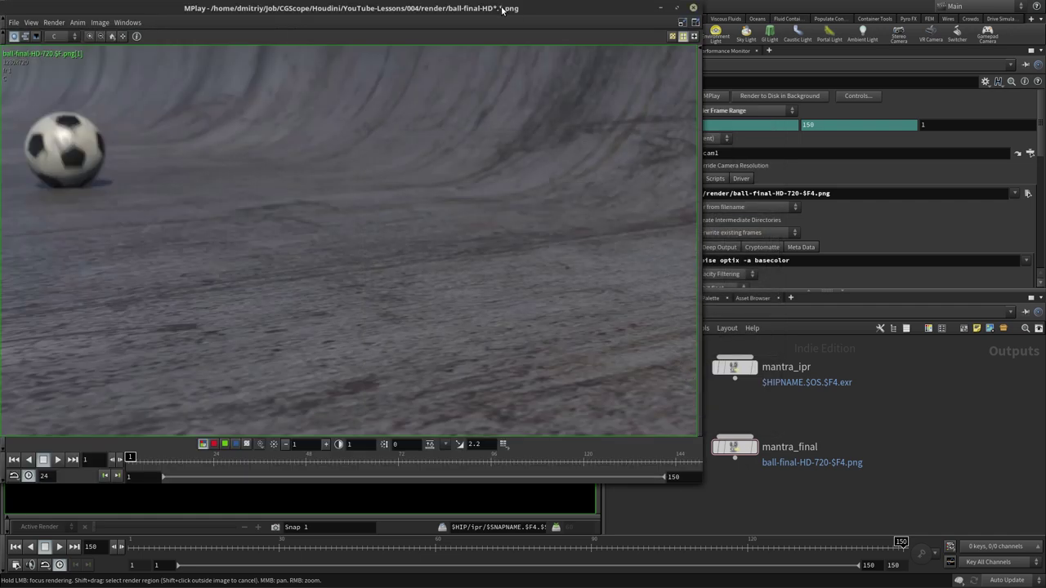
left_click_drag(493, 4, 524, 9)
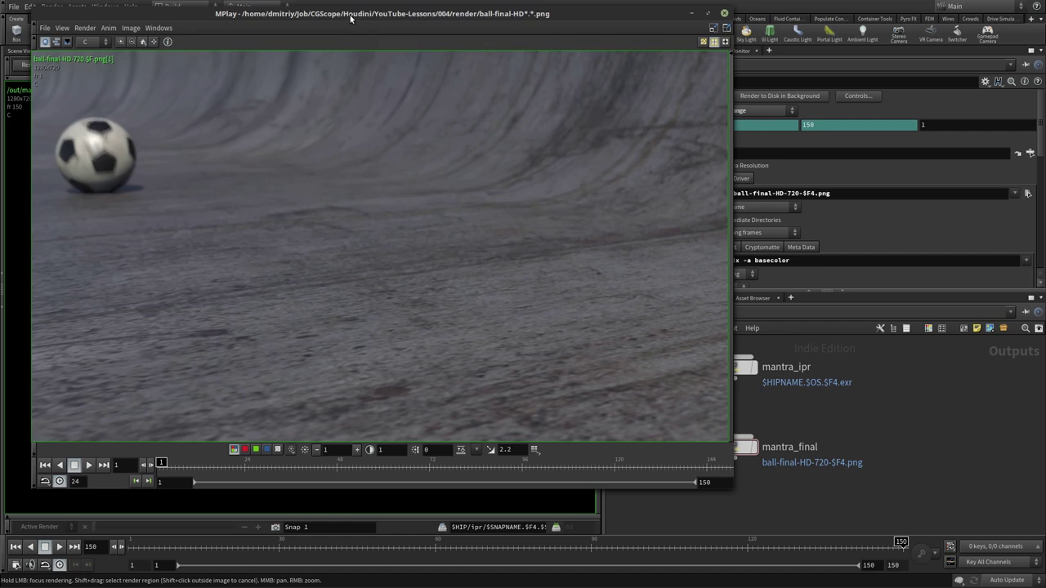
left_click_drag(350, 16, 362, 18)
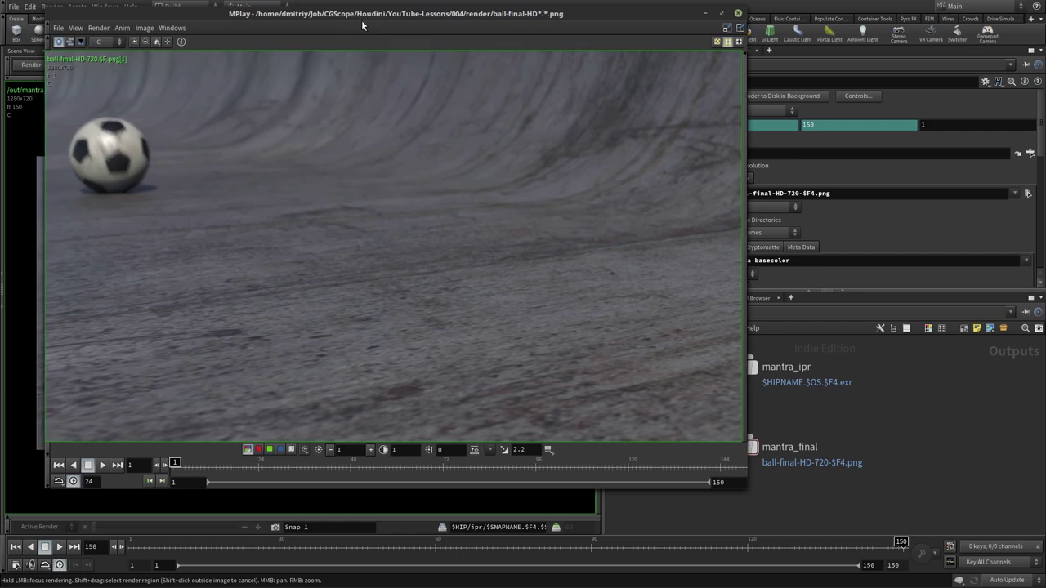
Step: Play the sequence back at 30 fps, then stop it and close MPlay
double_click(91, 482)
type("30")
key("Return")
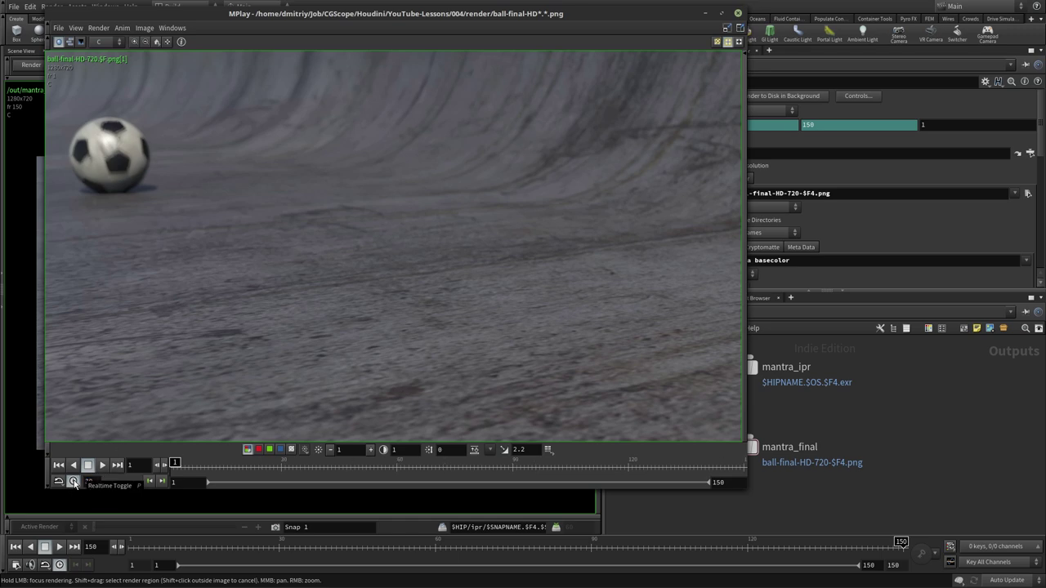
left_click(102, 465)
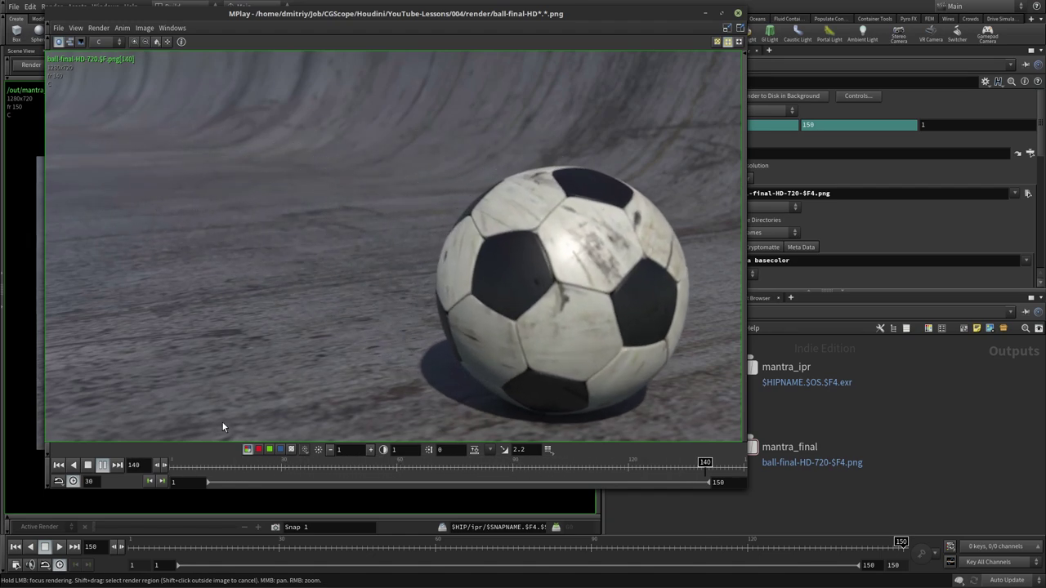
left_click(88, 465)
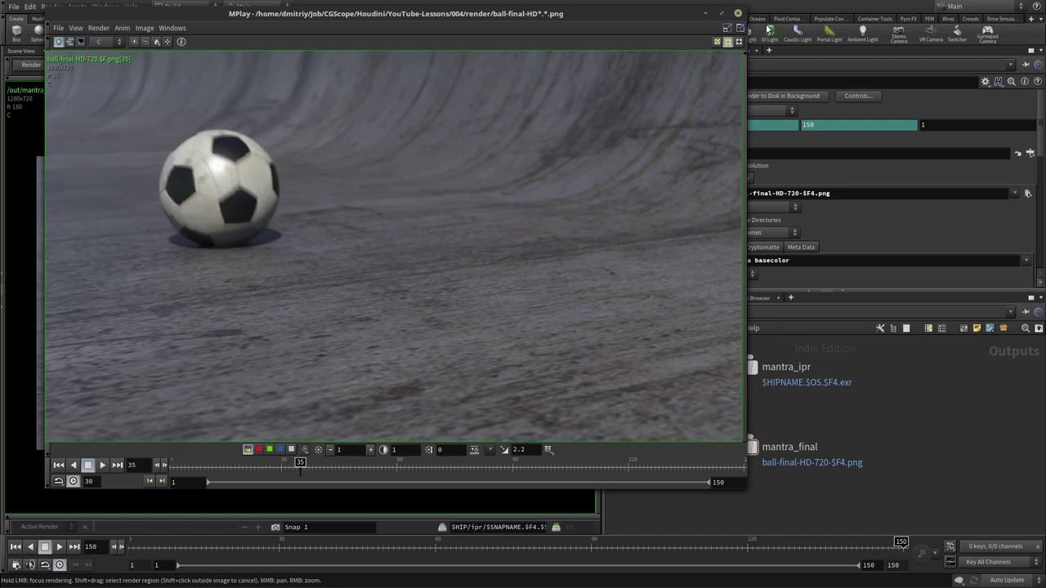
left_click(738, 13)
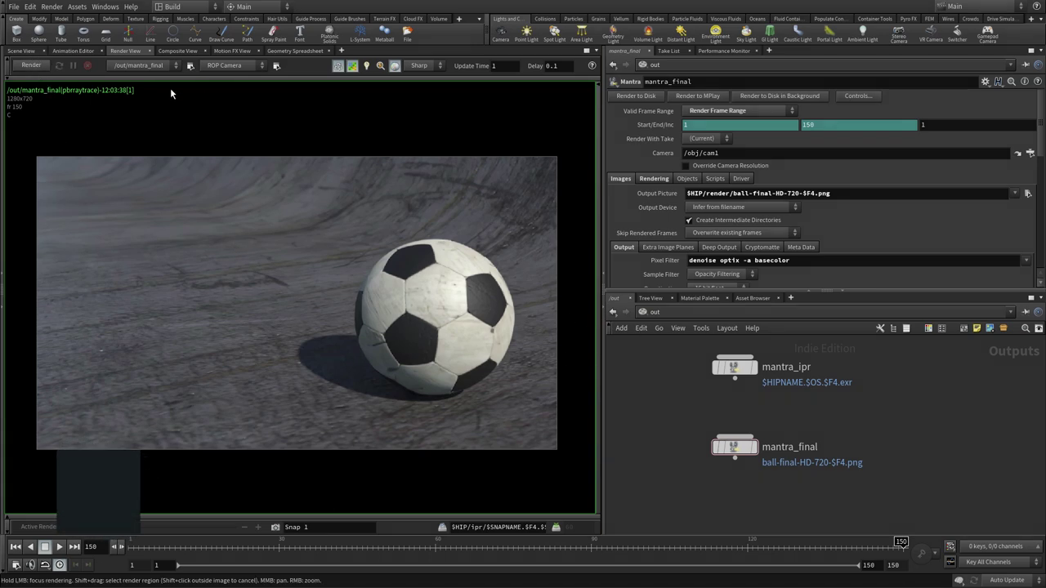
Step: Switch to Composite View, create an img1 image network in /img, and go inside it
left_click(177, 51)
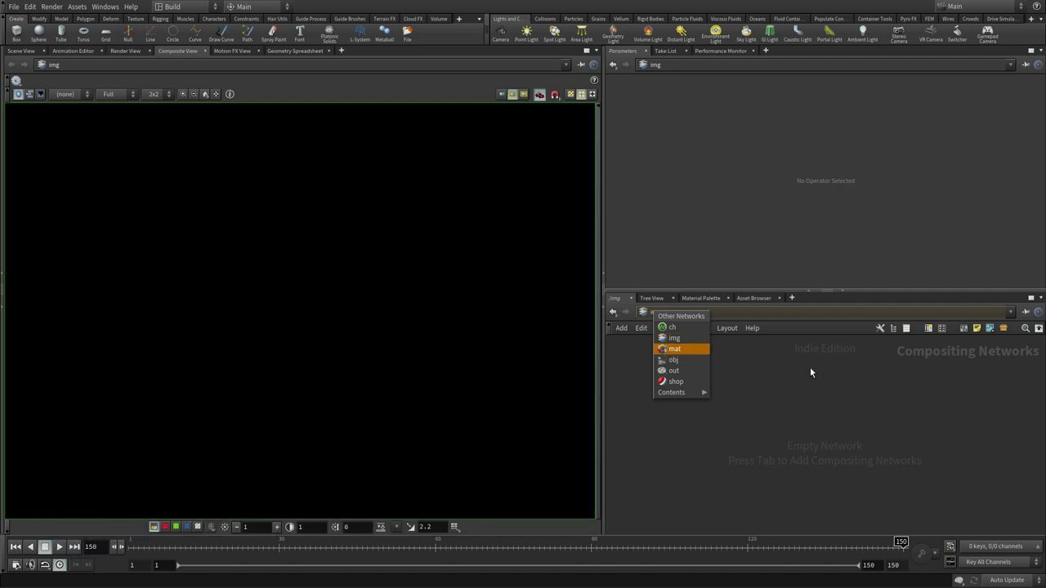
left_click(761, 412)
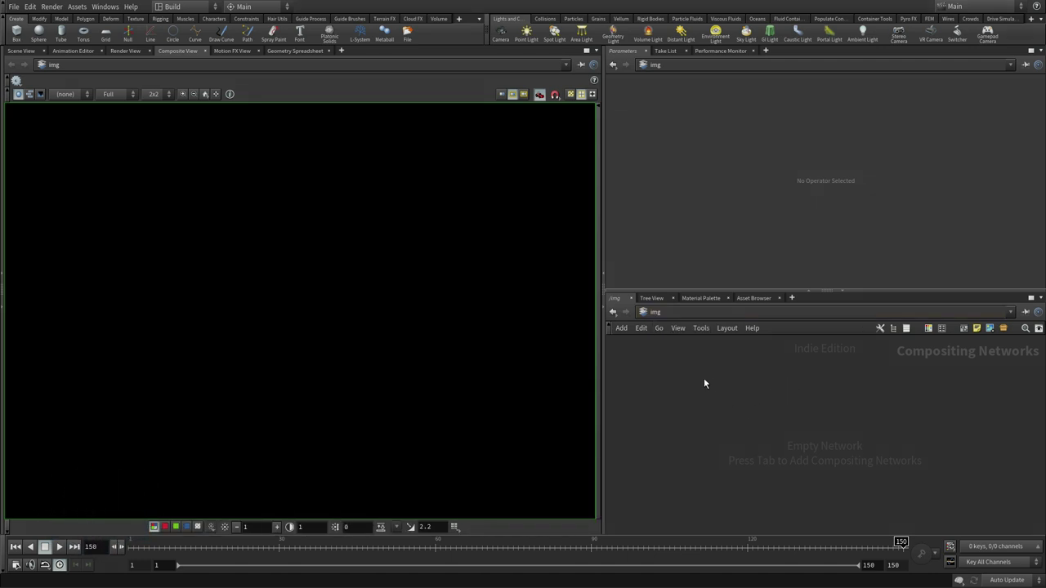
key("Tab")
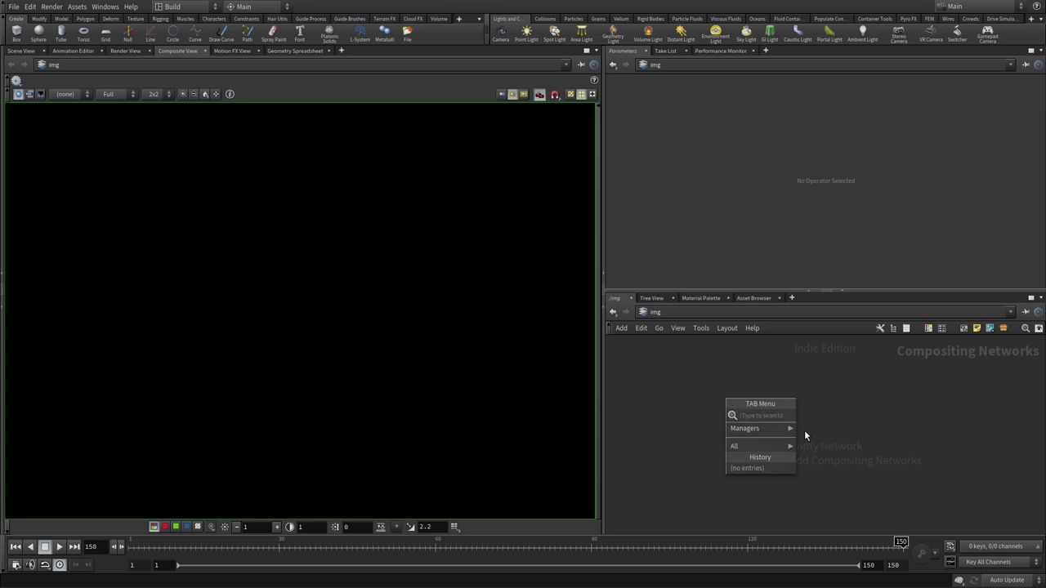
key("Escape")
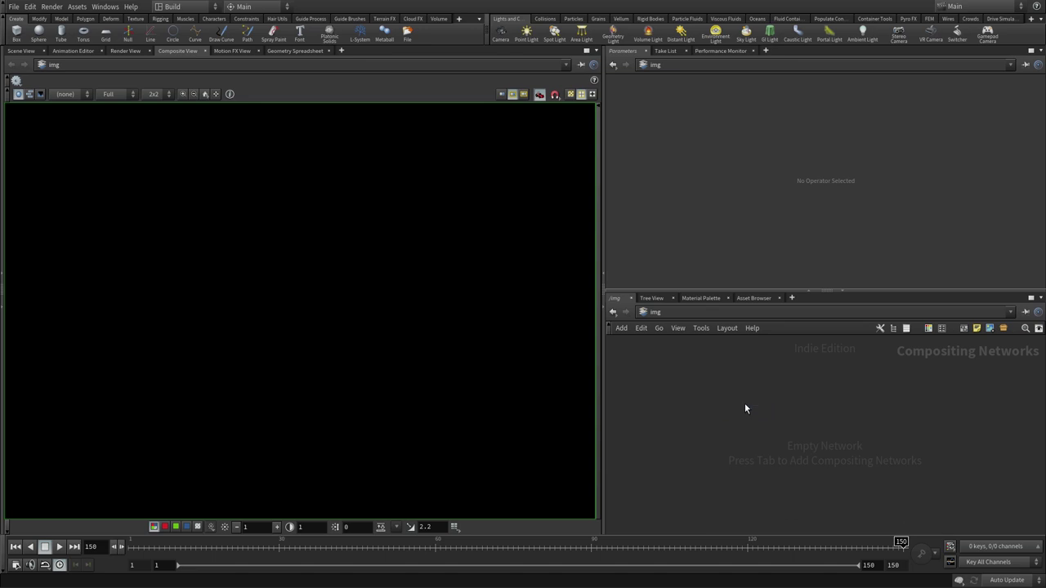
left_click(744, 406)
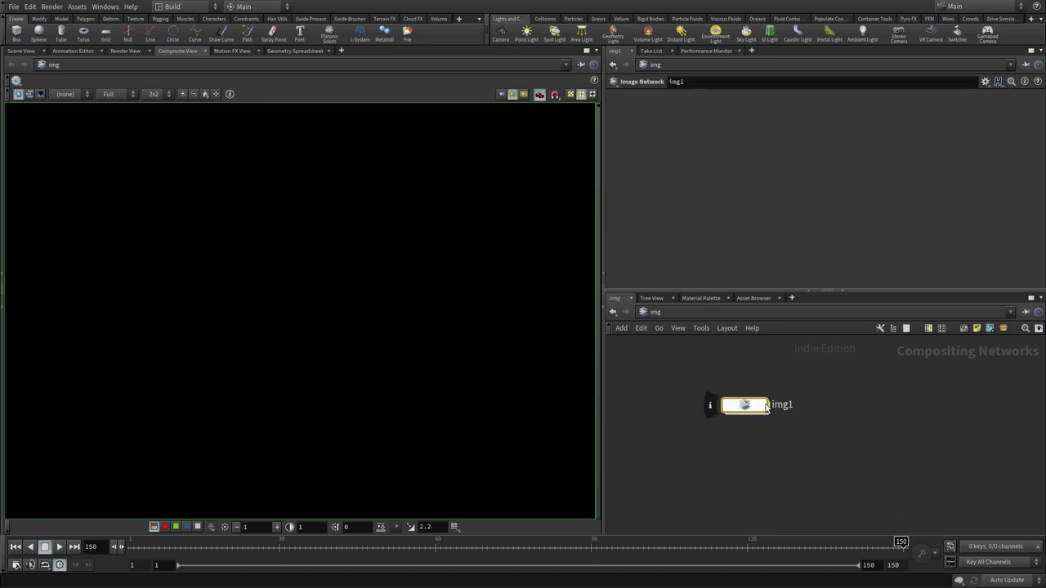
double_click(746, 405)
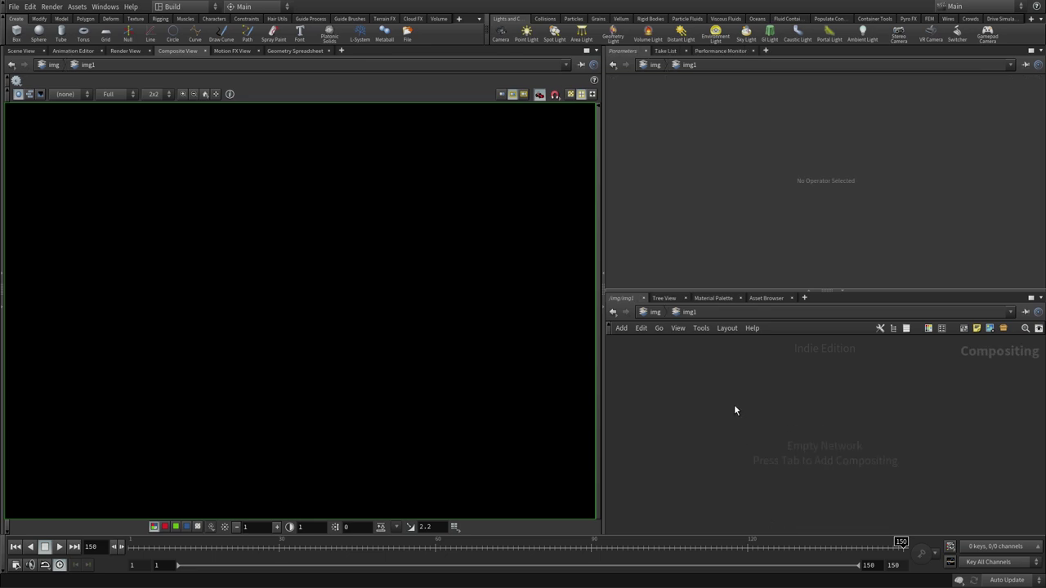
Step: Add a File COP inside img1, showing the default butterfly picture
key("Tab")
type("fil")
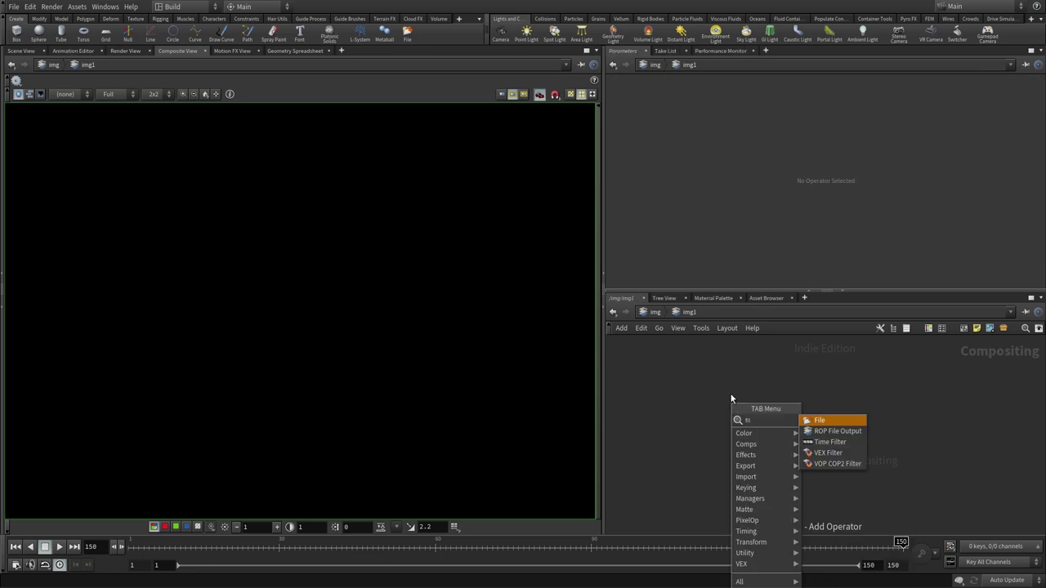
key("Return")
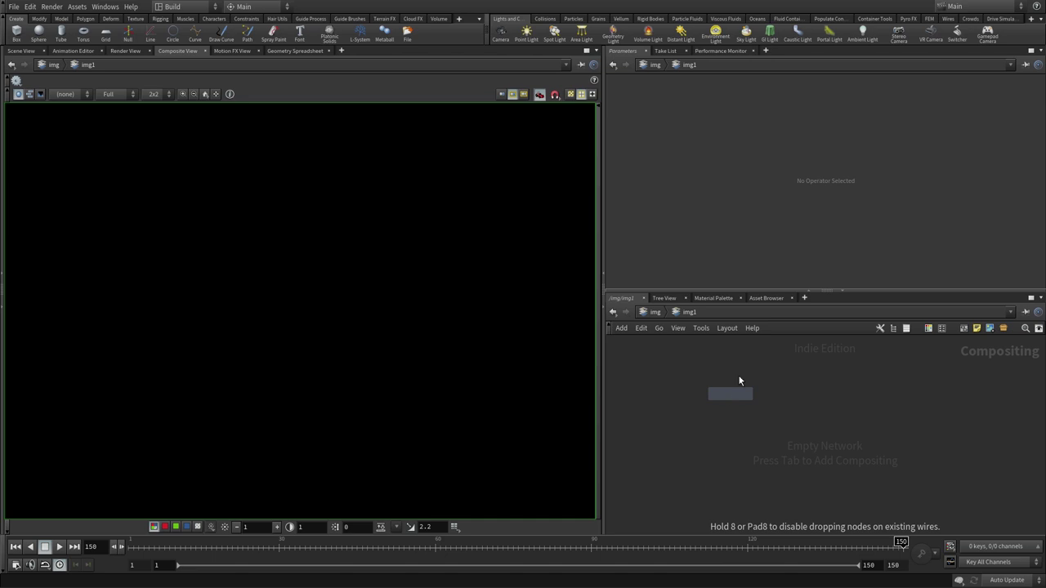
left_click(730, 394)
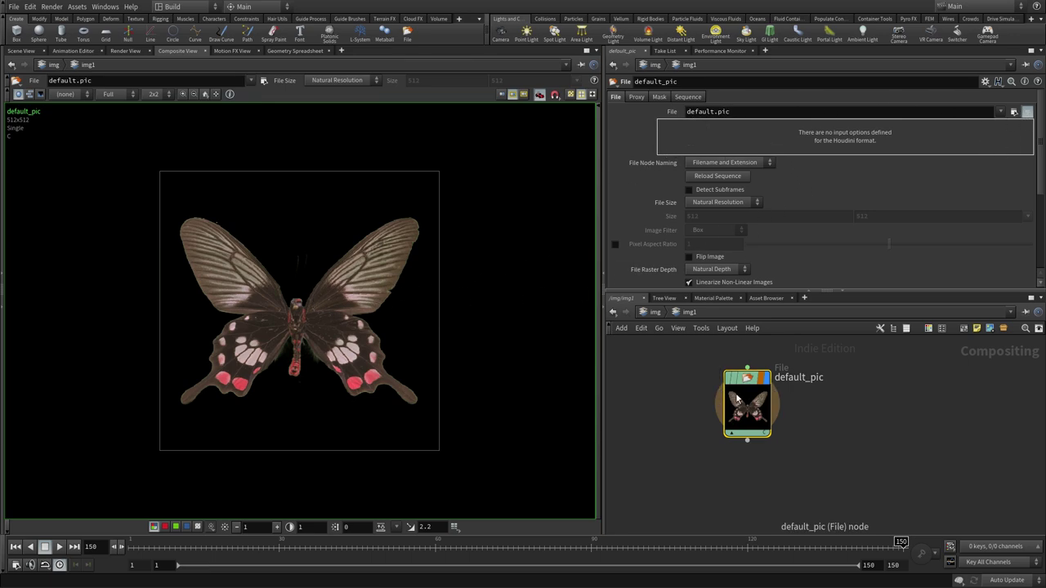
Step: Point the File node at $HIP/render/ball-final-HD-720.$F4.png and accept it
left_click_drag(747, 403, 736, 408)
left_click(1011, 114)
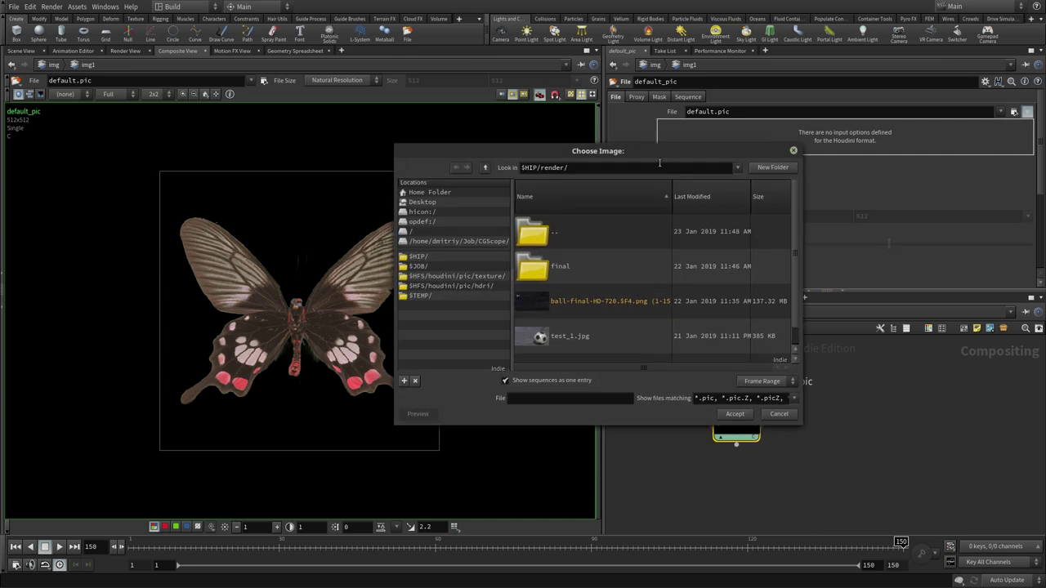
left_click(577, 303)
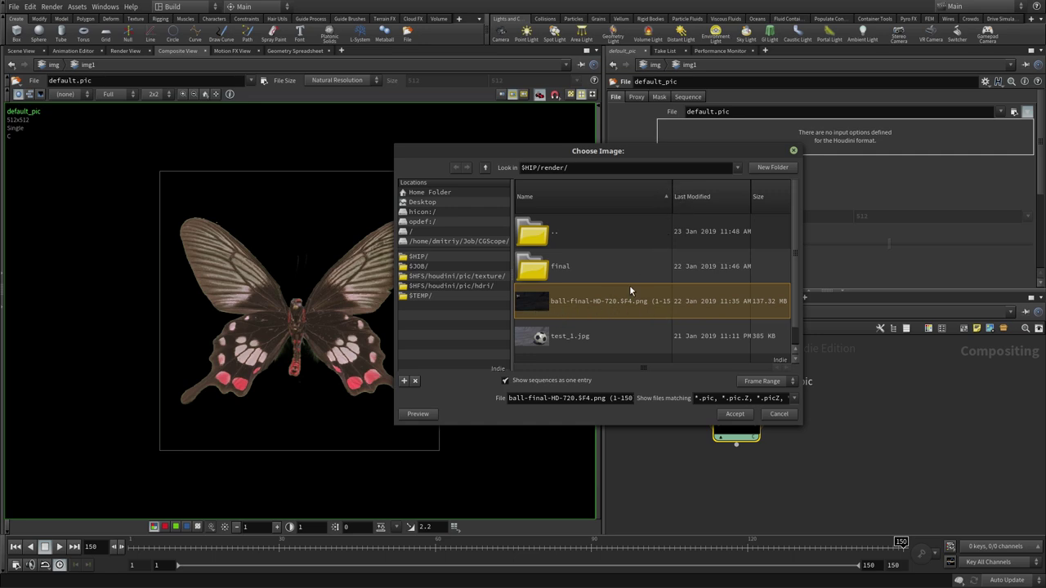
scroll(790, 301, "down", 1)
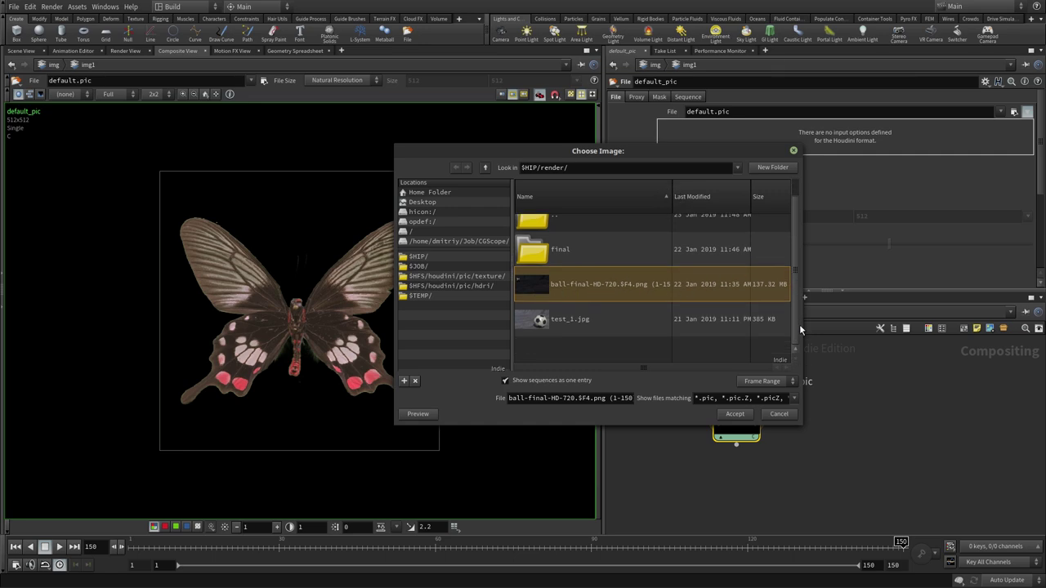
scroll(797, 322, "up", 1)
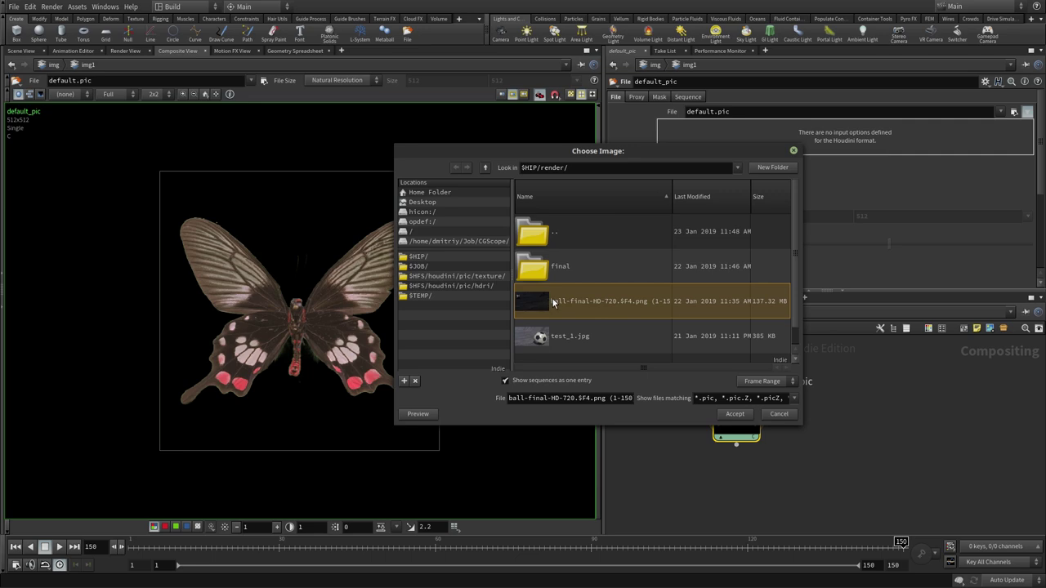
double_click(535, 268)
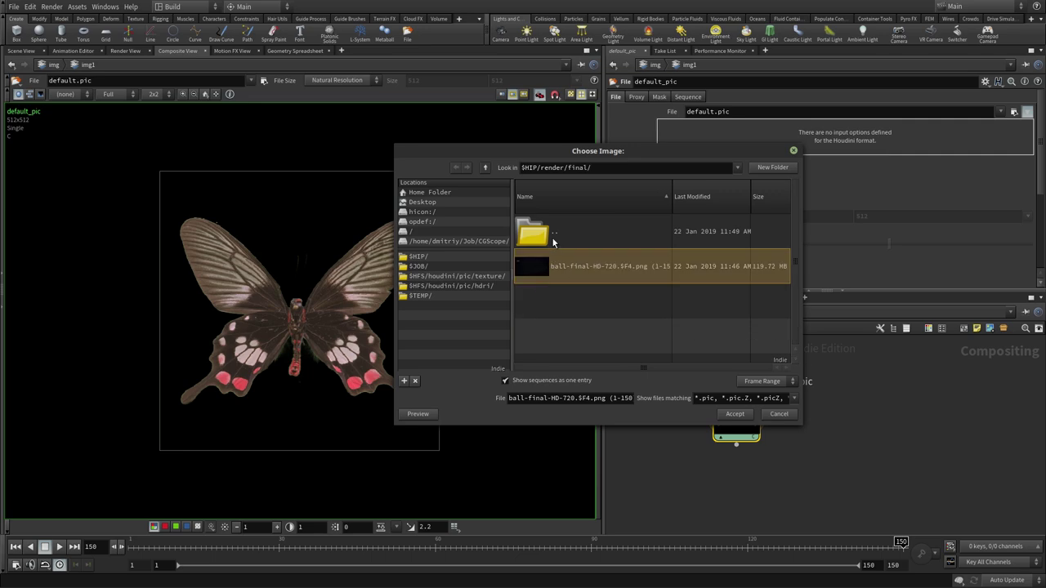
double_click(553, 242)
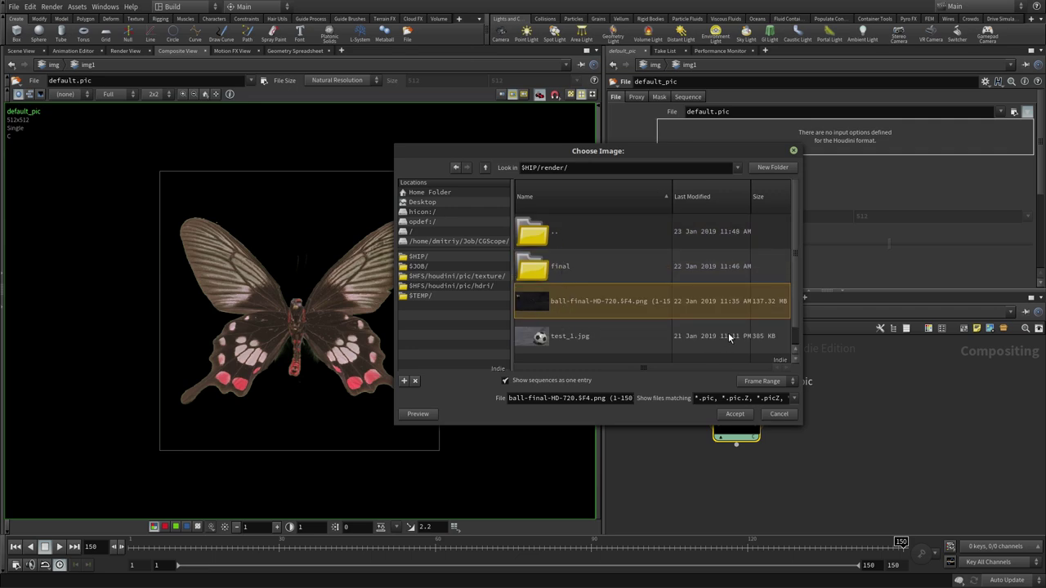
left_click_drag(796, 312, 795, 298)
left_click(734, 414)
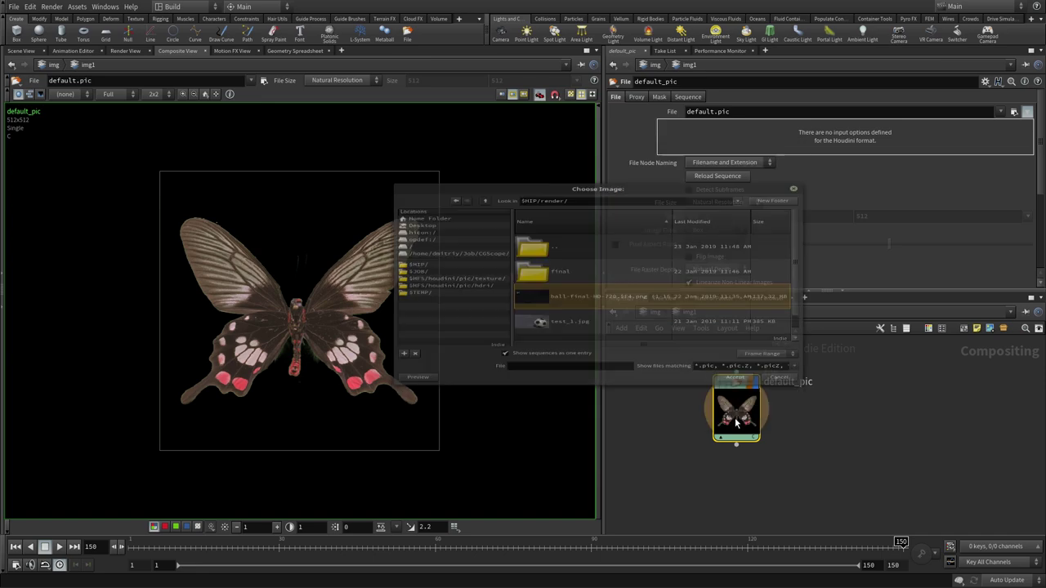
Step: Scrub back to the start of the ball sequence and reposition the network view
scroll(345, 334, "down", 3)
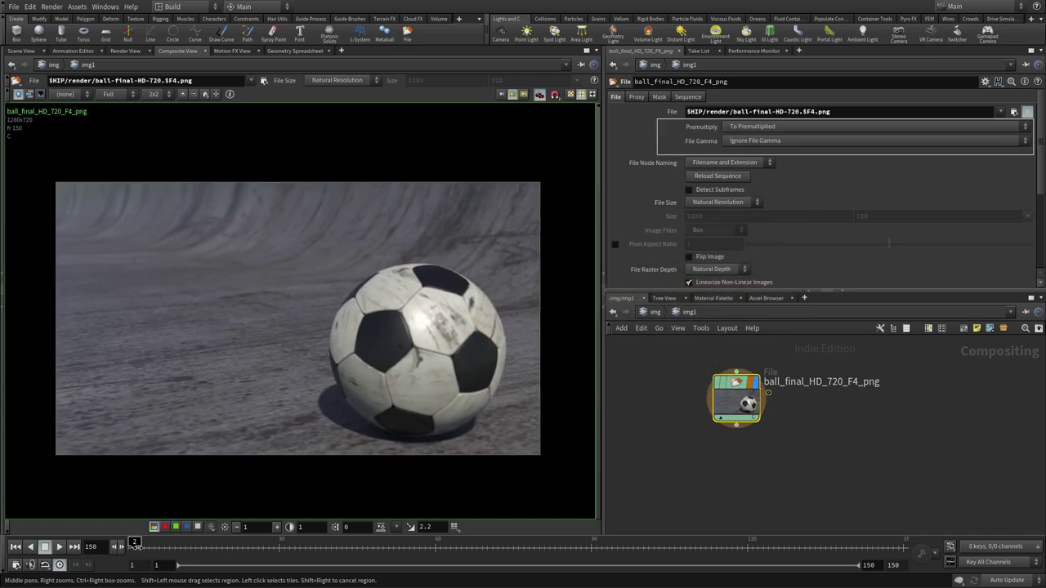
left_click_drag(135, 544, 164, 542)
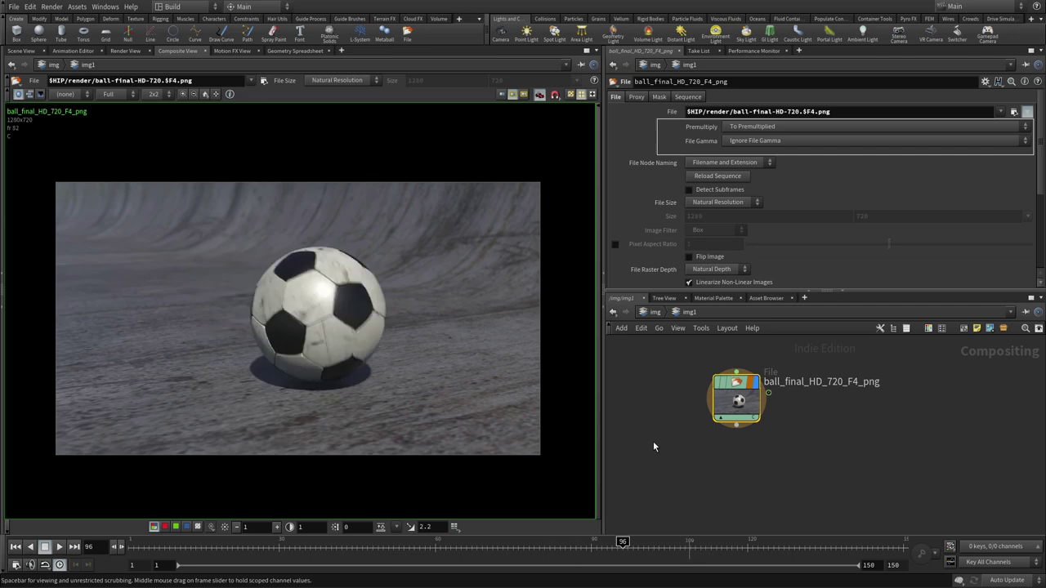
middle_click_drag(705, 463, 684, 432)
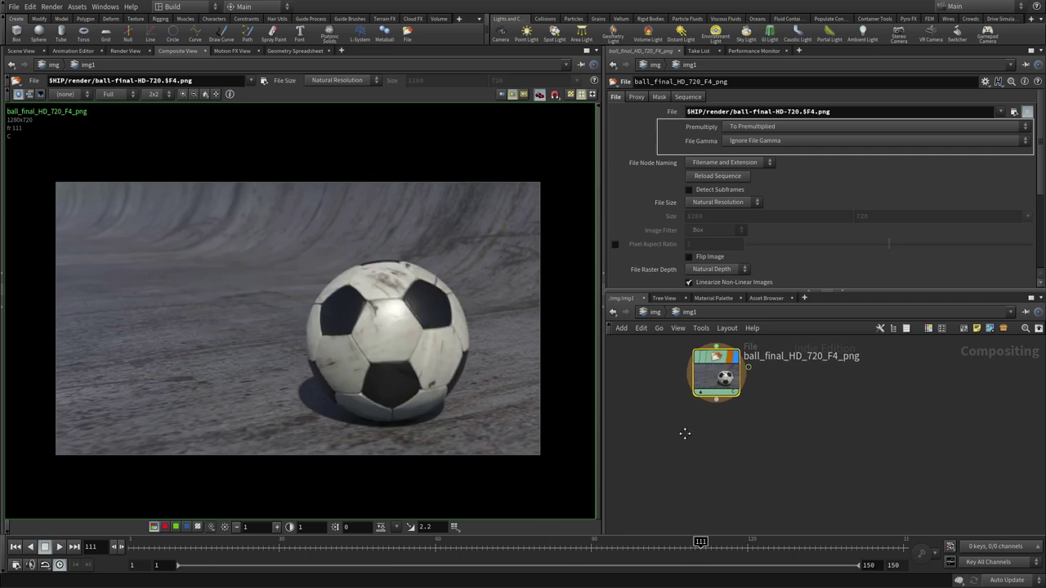
middle_click_drag(719, 380, 752, 424)
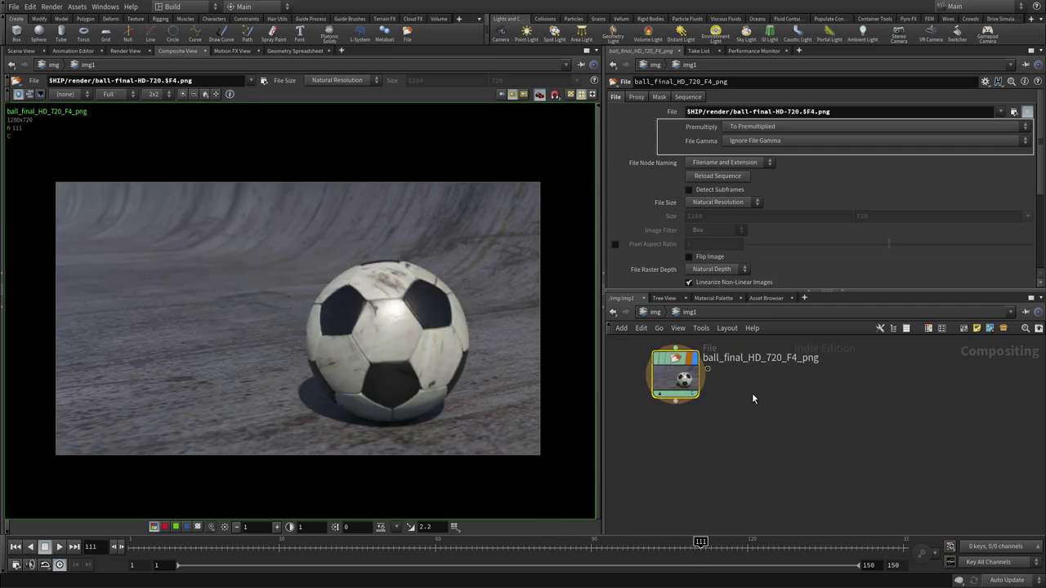
key("Tab")
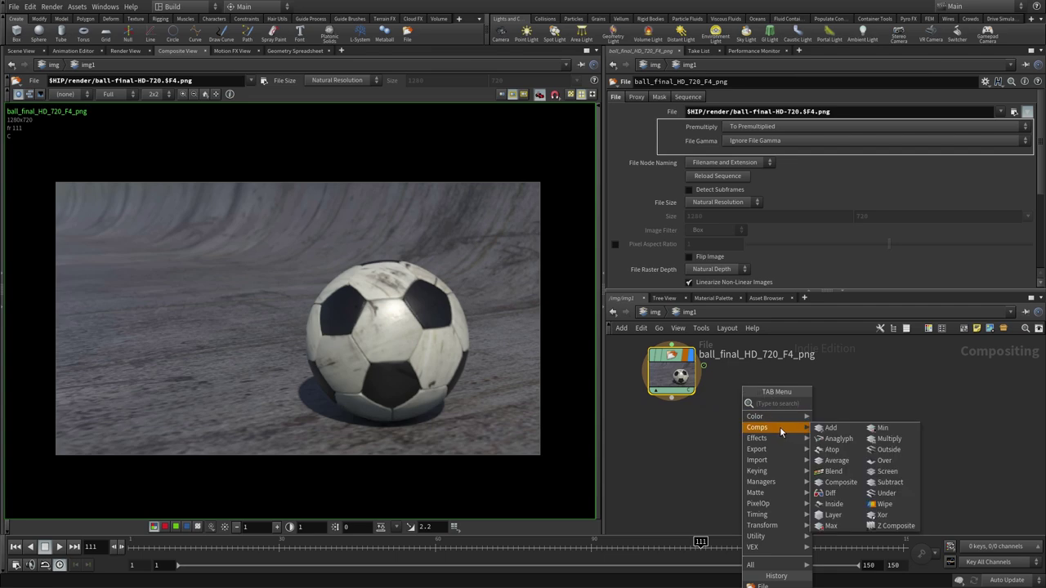
mouse_move(755, 417)
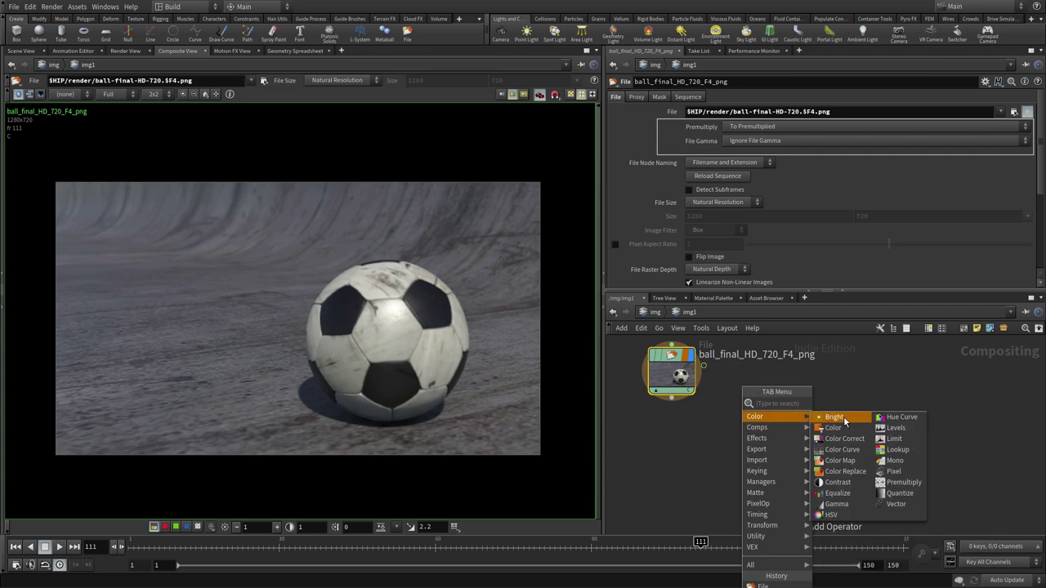
Step: Add a contrast1 node below the File node, wire it in, and display it
left_click(851, 483)
left_click(671, 449)
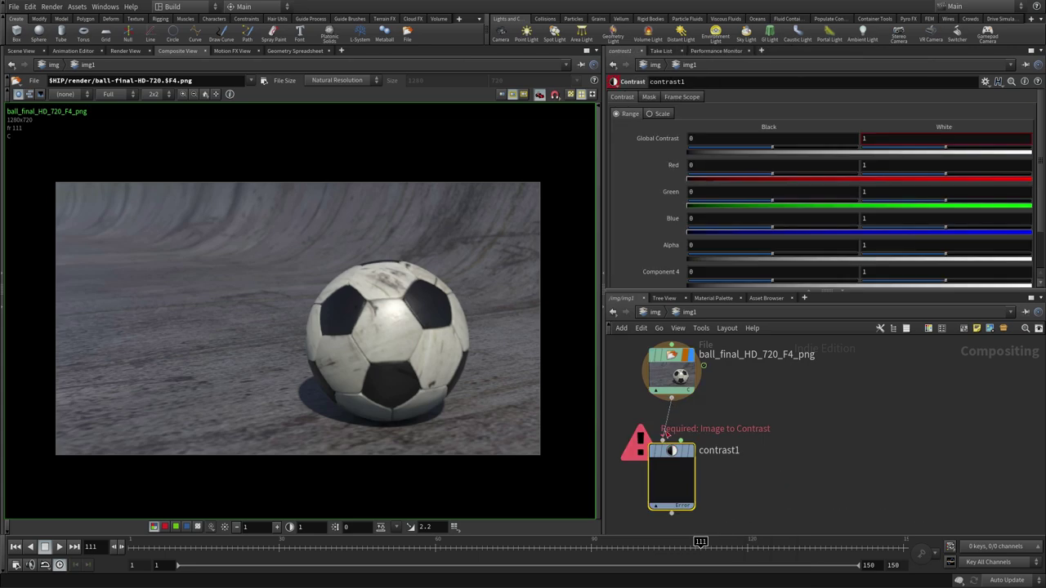
left_click_drag(671, 399, 671, 445)
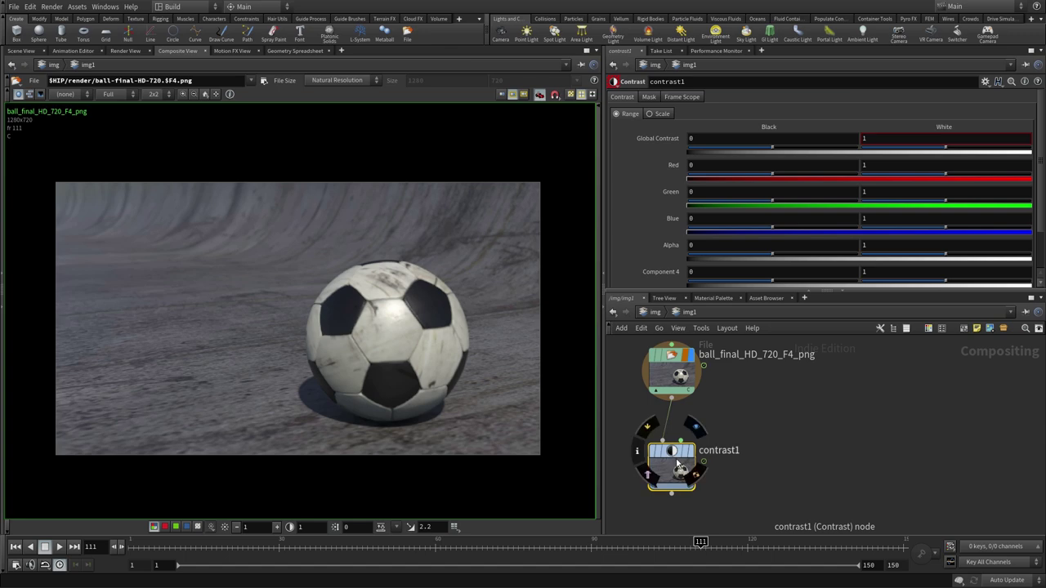
left_click(696, 427)
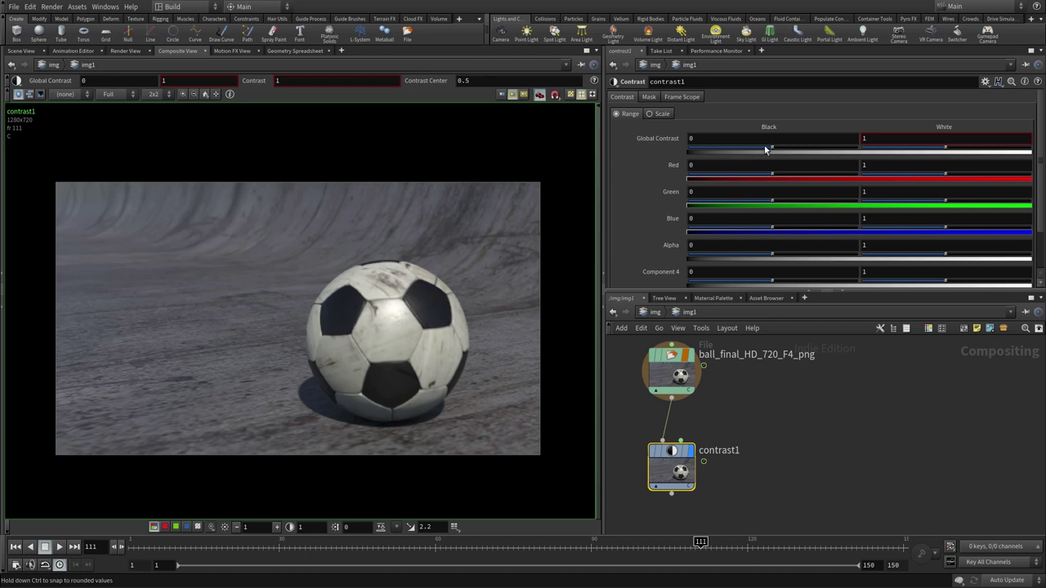
Step: Set contrast1's global black to -0.032 and white to 1.374
left_click_drag(774, 150, 770, 150)
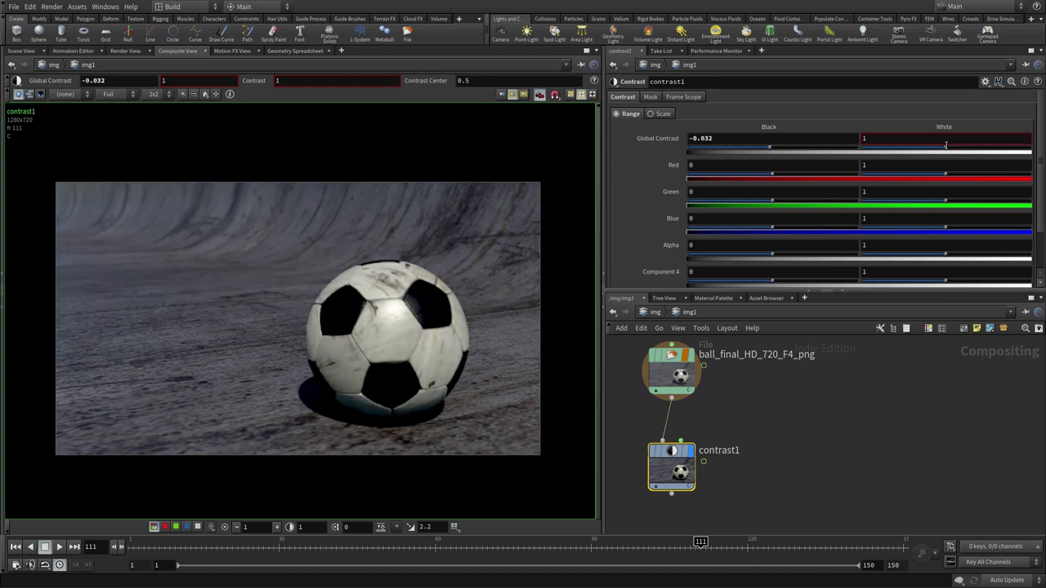
left_click_drag(946, 149, 978, 151)
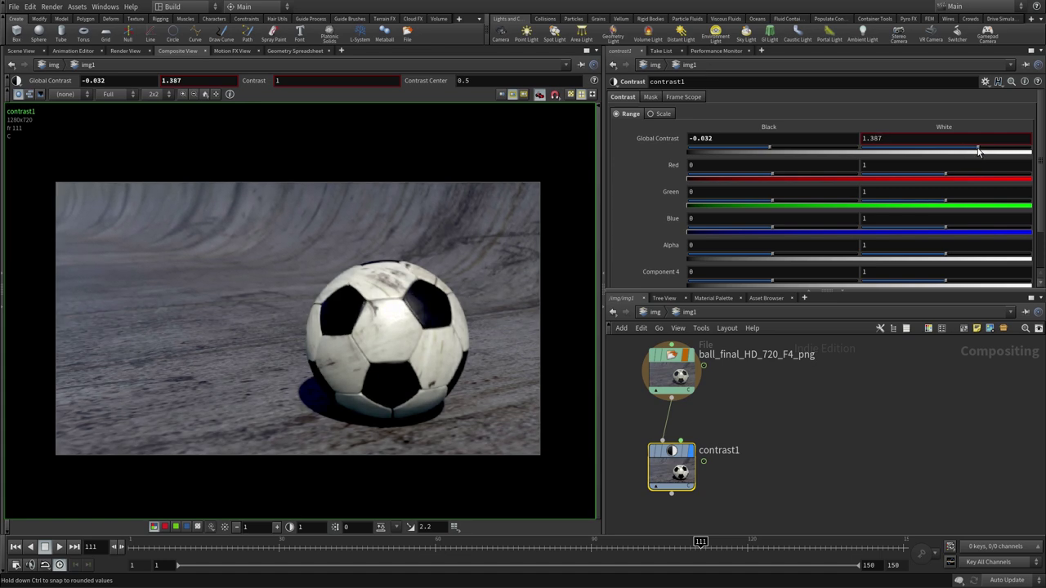
middle_click_drag(743, 473, 741, 441)
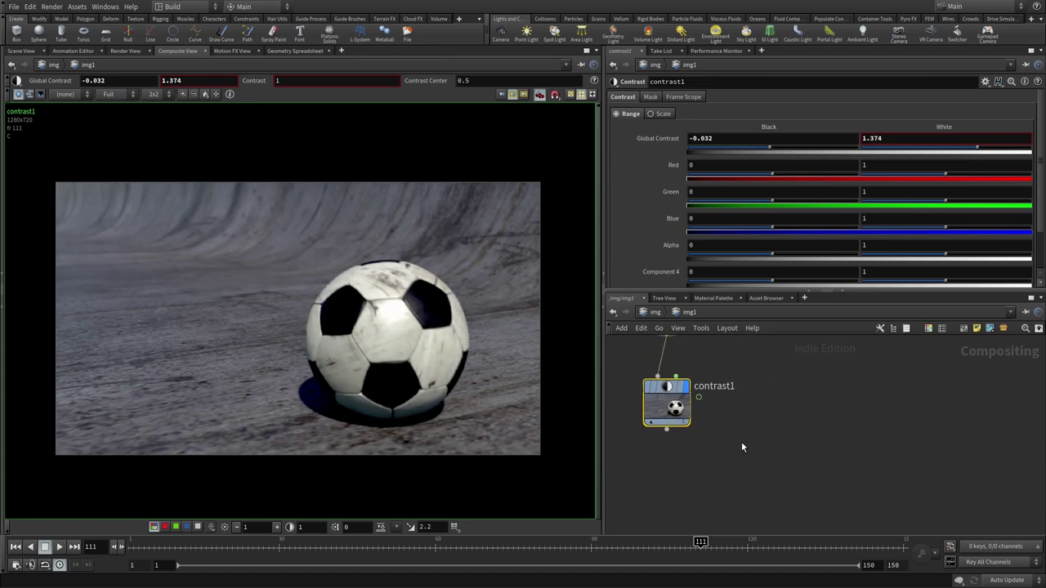
key("Tab")
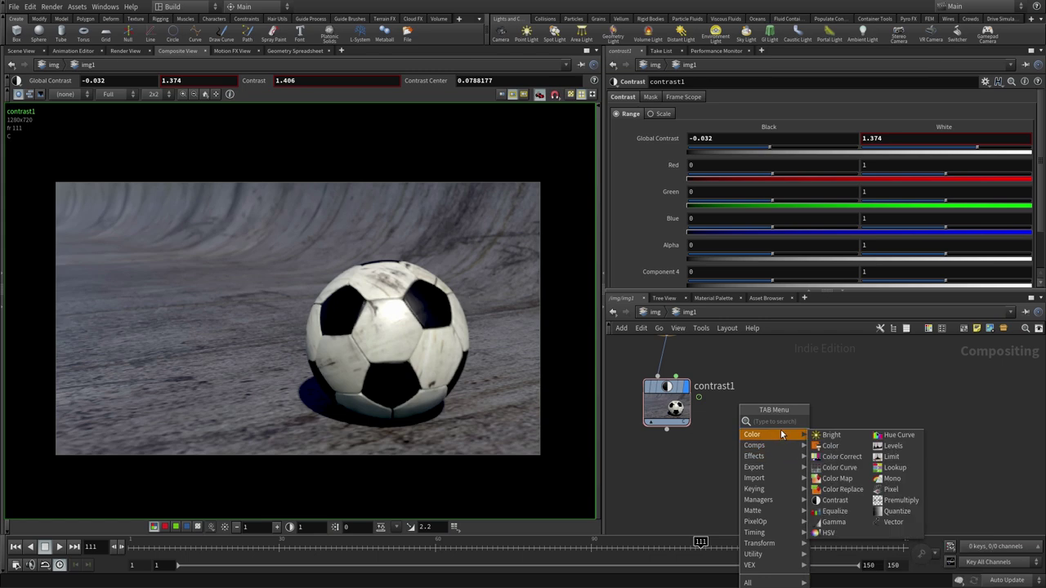
mouse_move(751, 435)
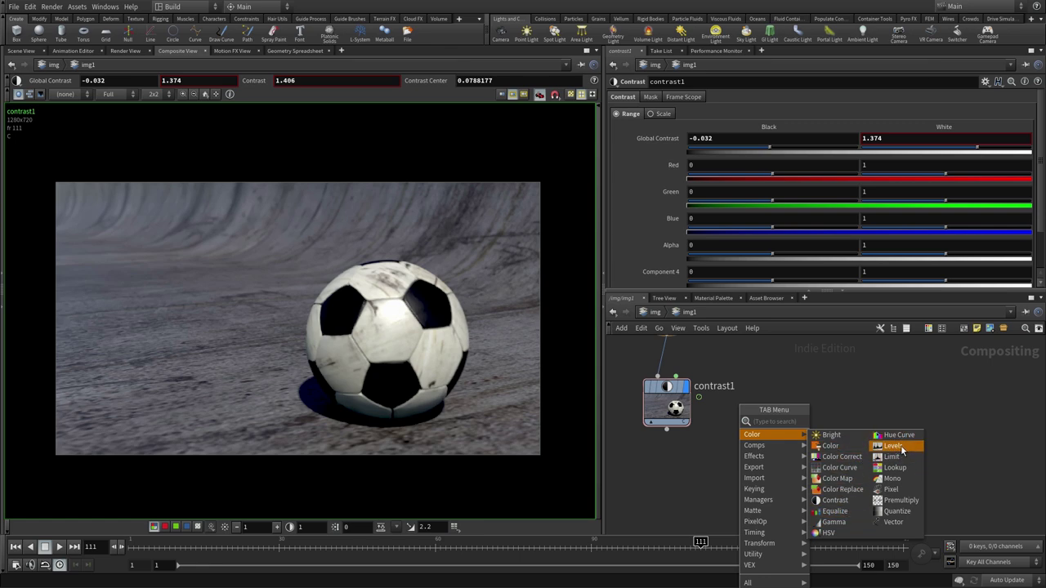
Step: Add a colorcurve1 node below contrast1, wire it in, and display it
left_click(842, 472)
left_click(676, 479)
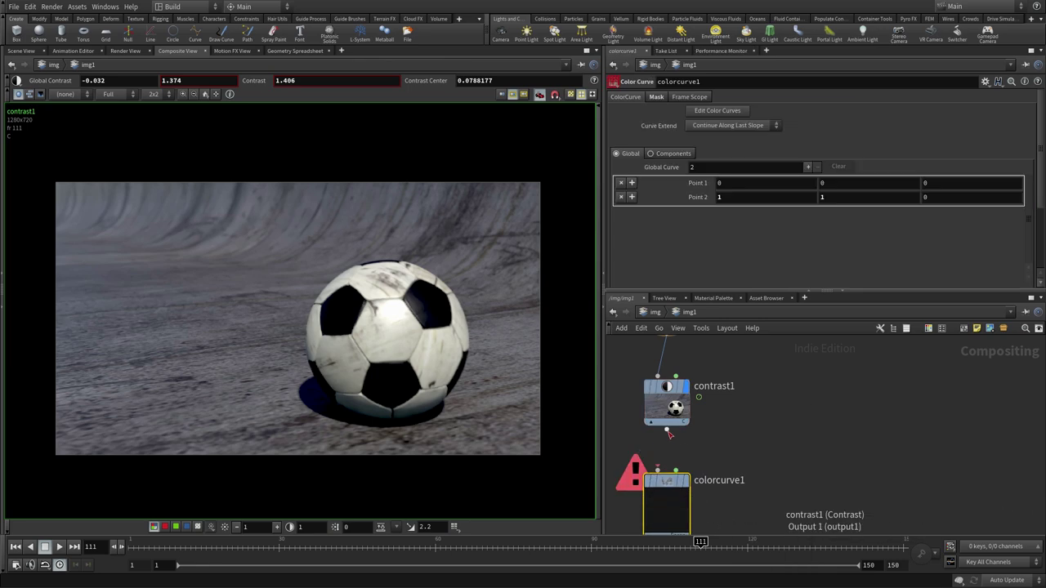
left_click(667, 430)
left_click(666, 472)
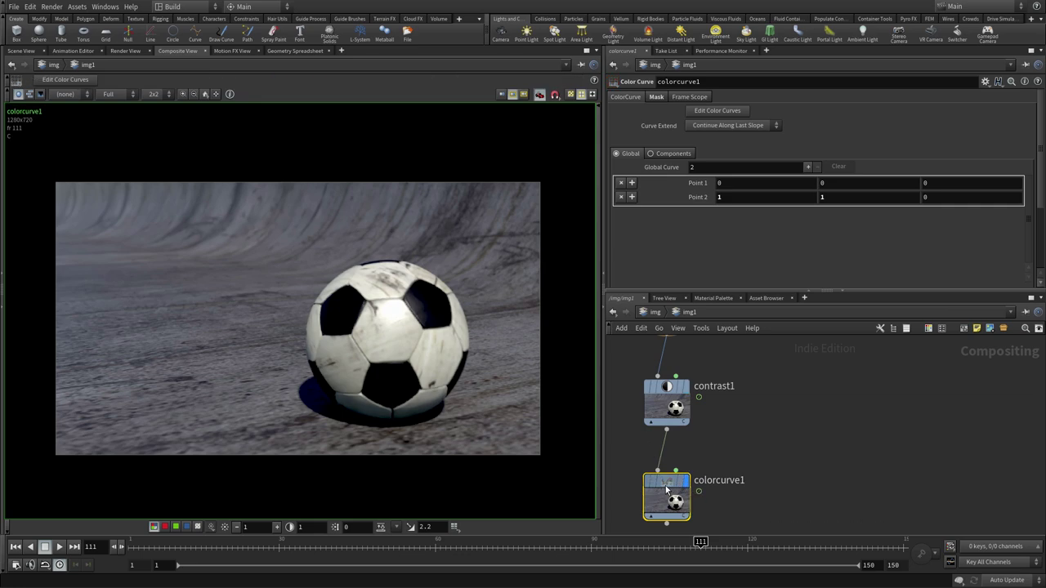
Step: Shape an S-curve with points 0.289→0.170 and 0.678→0.774 in the color curve editor
left_click(719, 112)
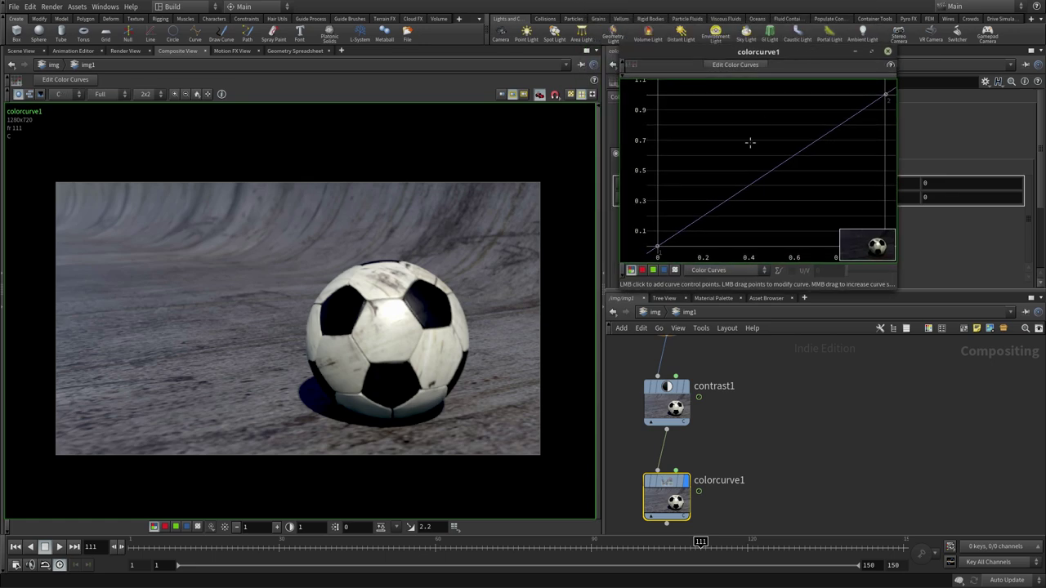
left_click(726, 200)
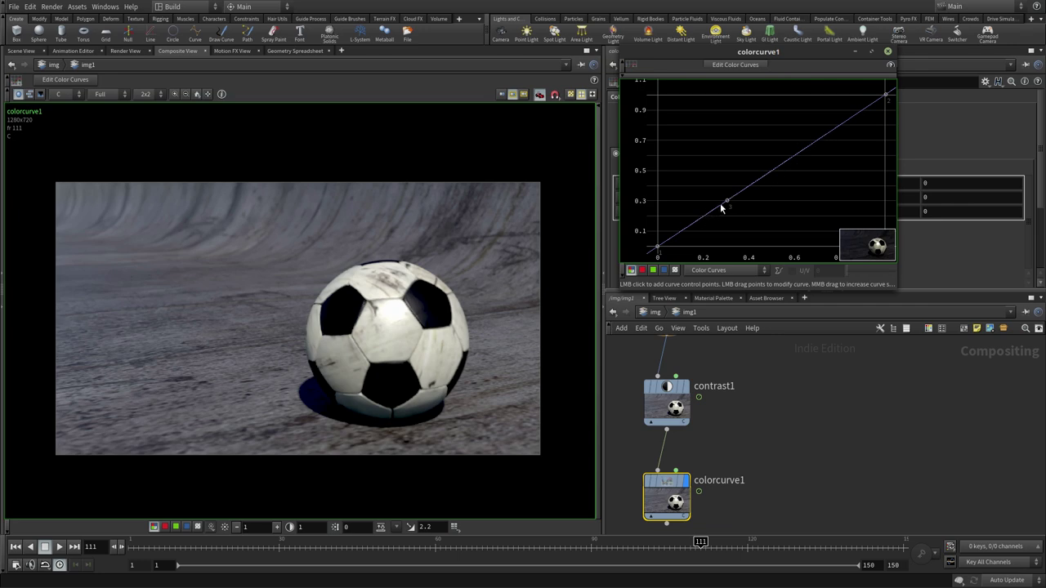
left_click_drag(726, 200, 720, 221)
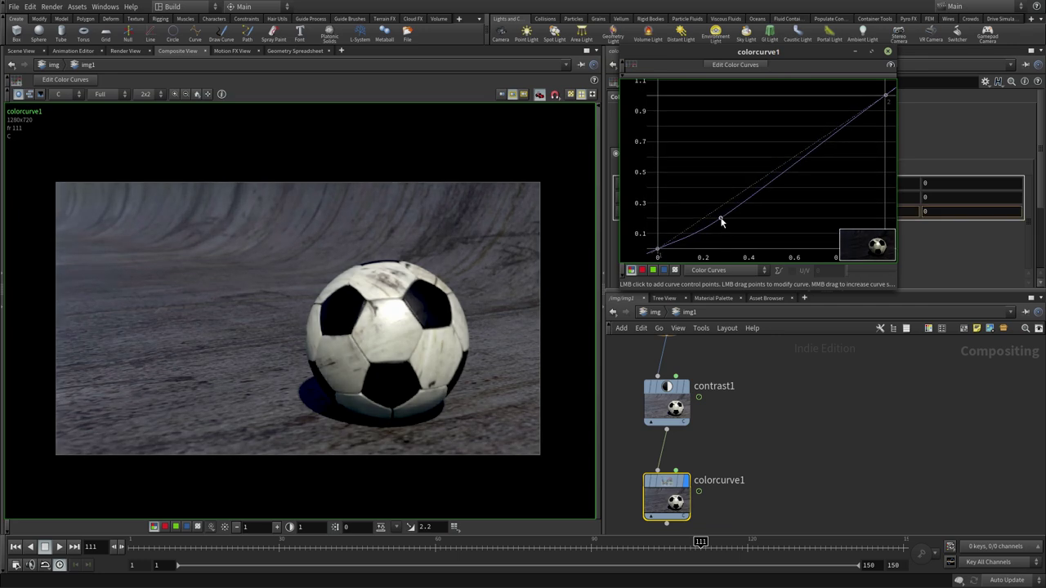
left_click(828, 143)
left_click_drag(828, 141, 813, 129)
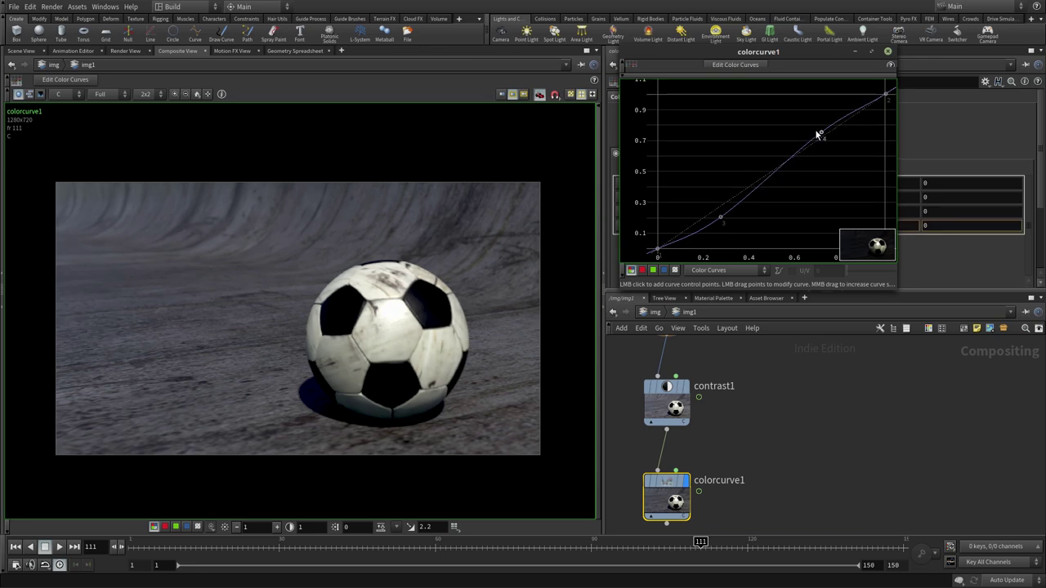
left_click_drag(721, 226, 724, 232)
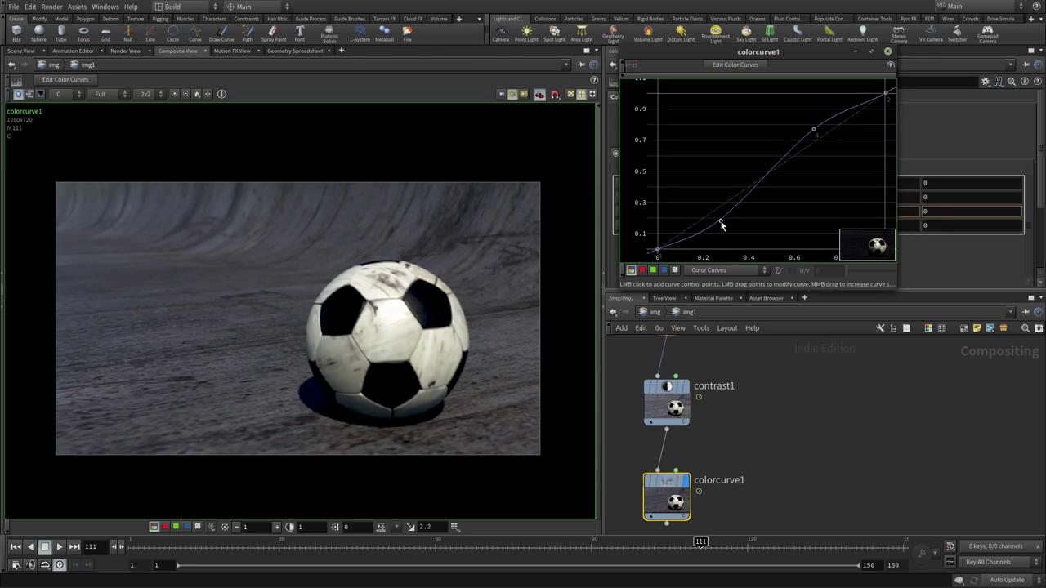
left_click_drag(814, 132, 811, 131)
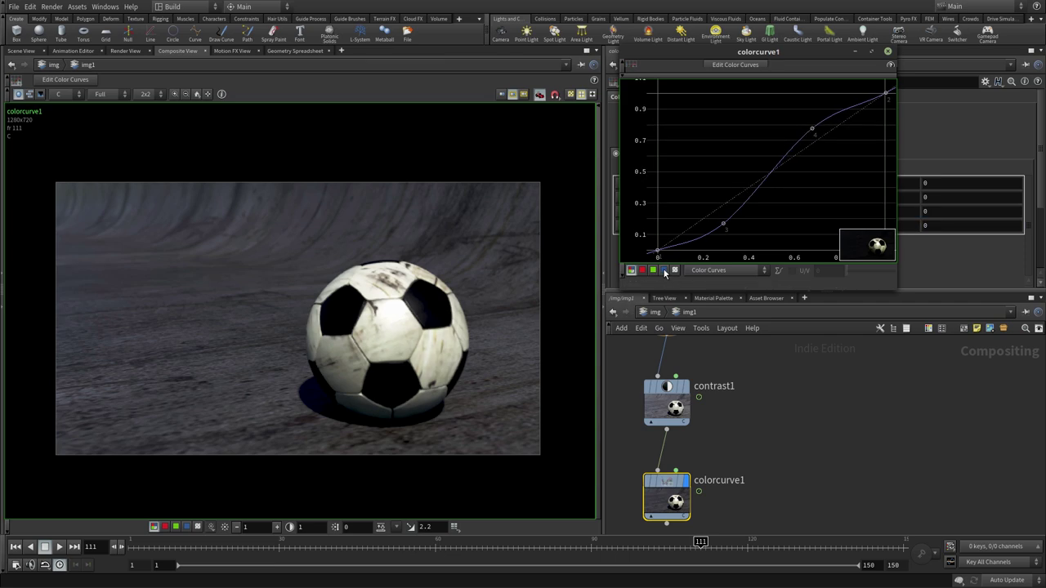
left_click(887, 50)
key("Delete")
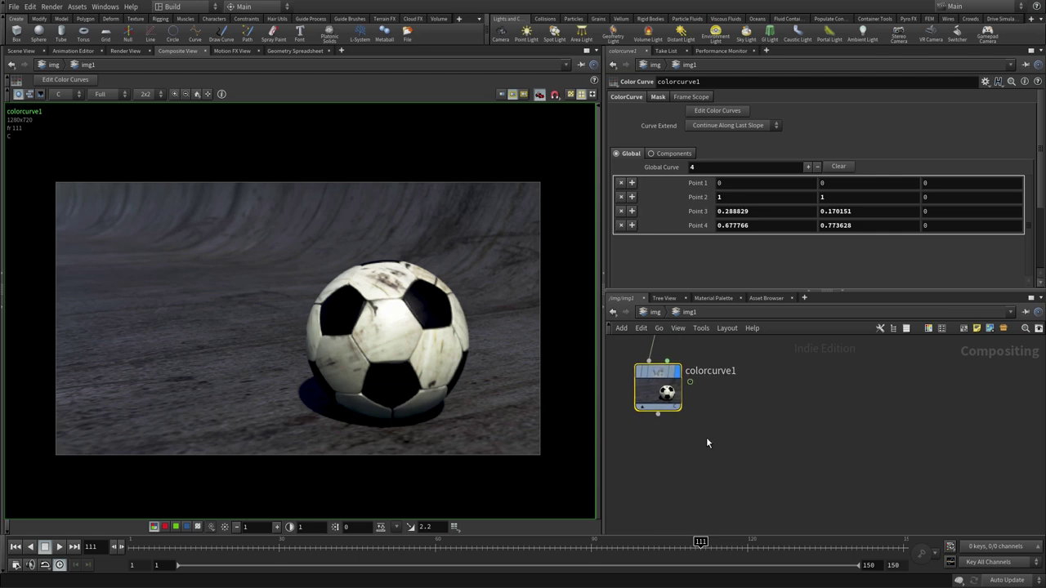
key("Tab")
type("col")
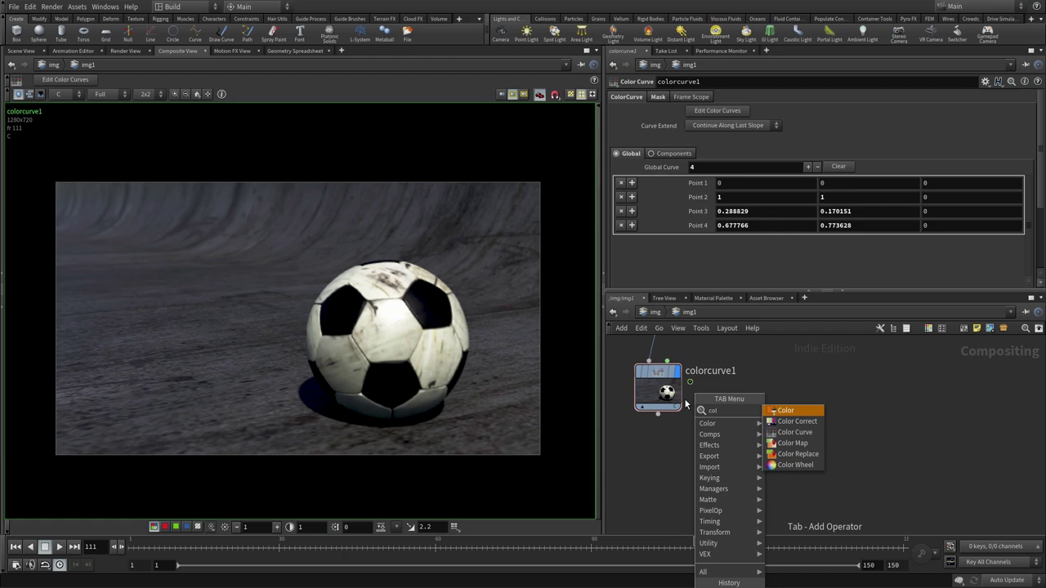
key("Down")
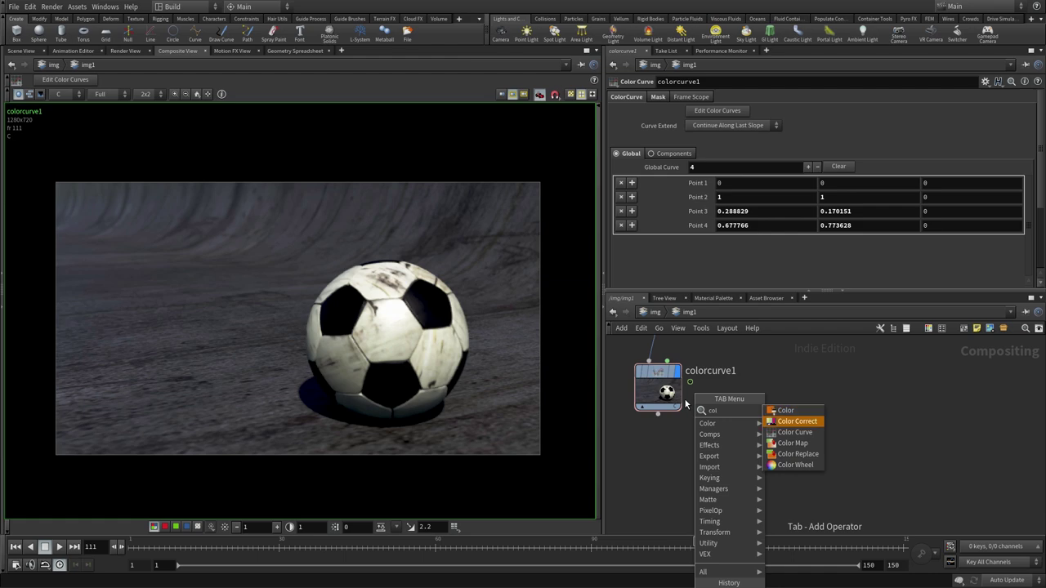
key("Return")
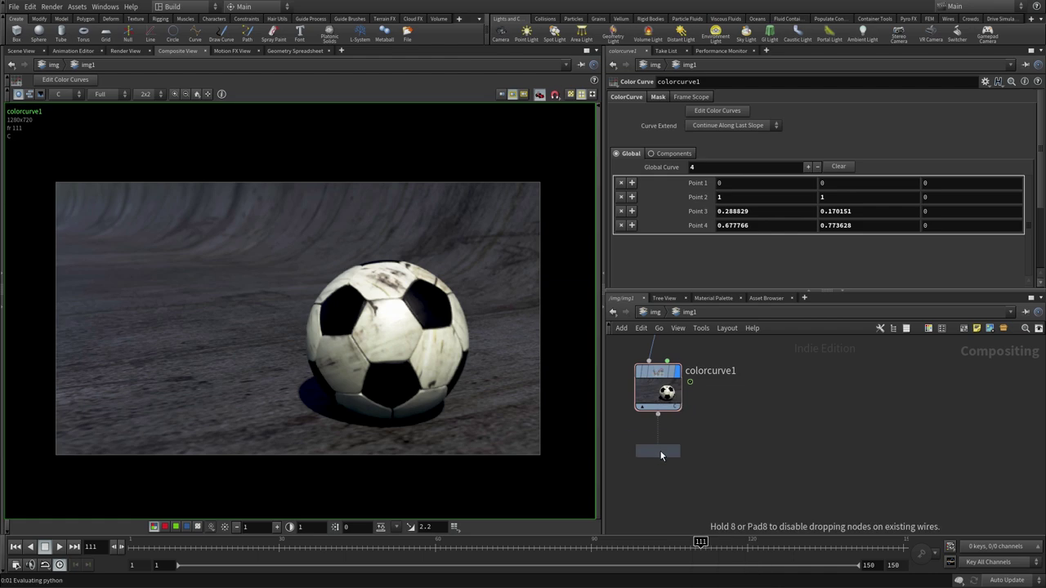
left_click(660, 450)
left_click_drag(658, 415, 657, 442)
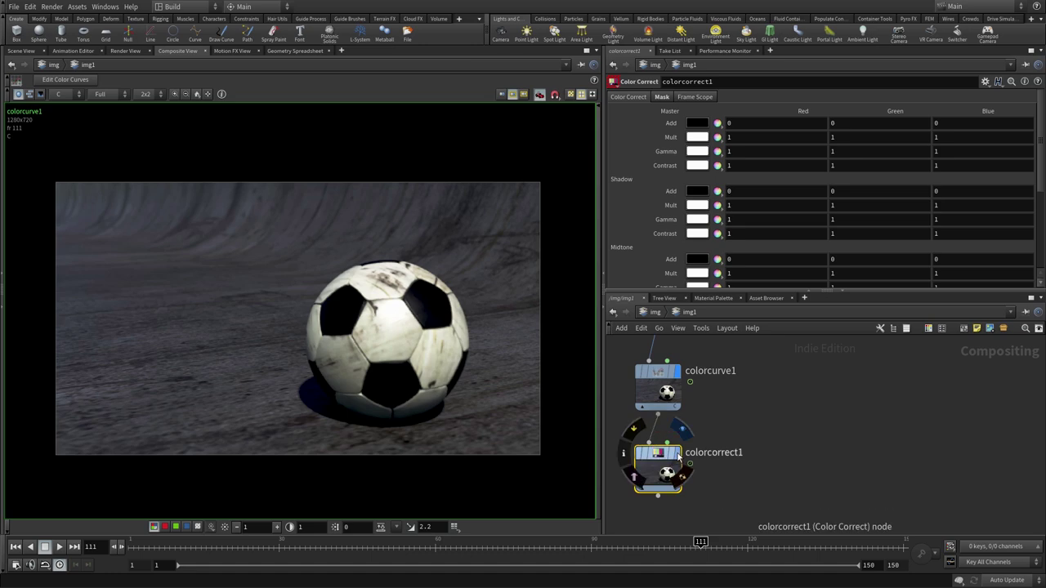
left_click(697, 124)
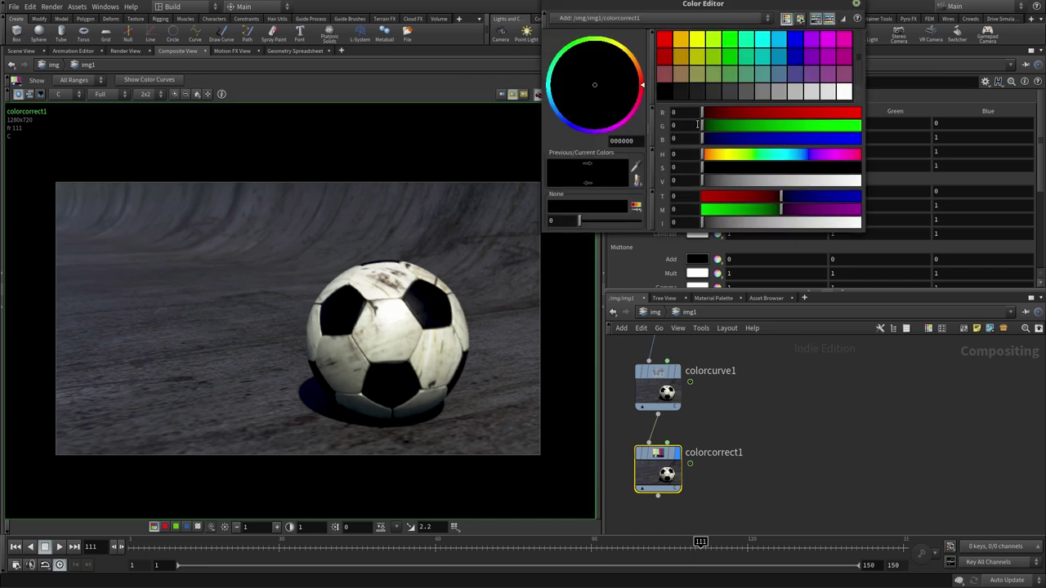
left_click(856, 7)
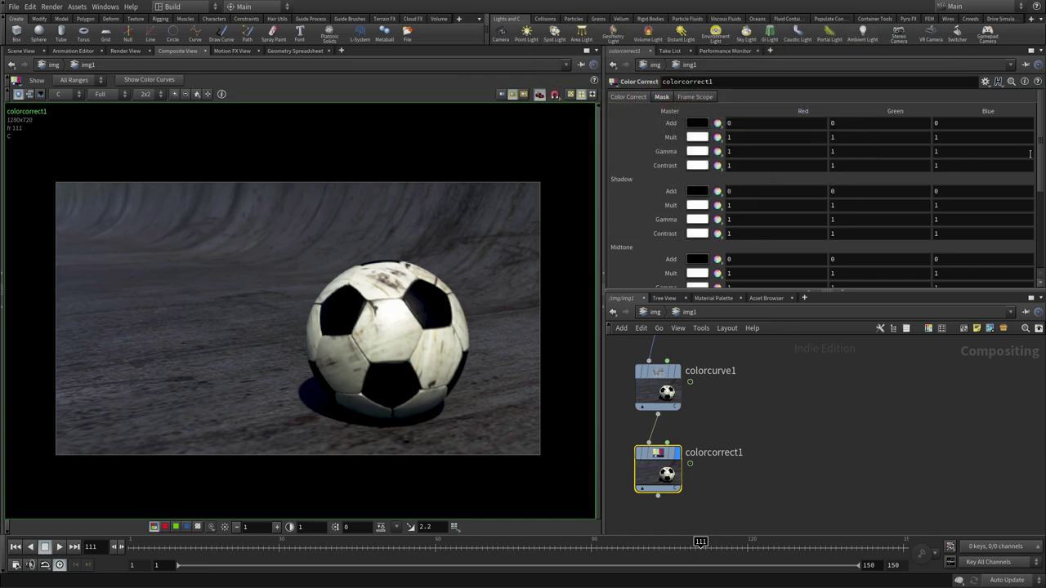
scroll(1029, 152, "down", 3)
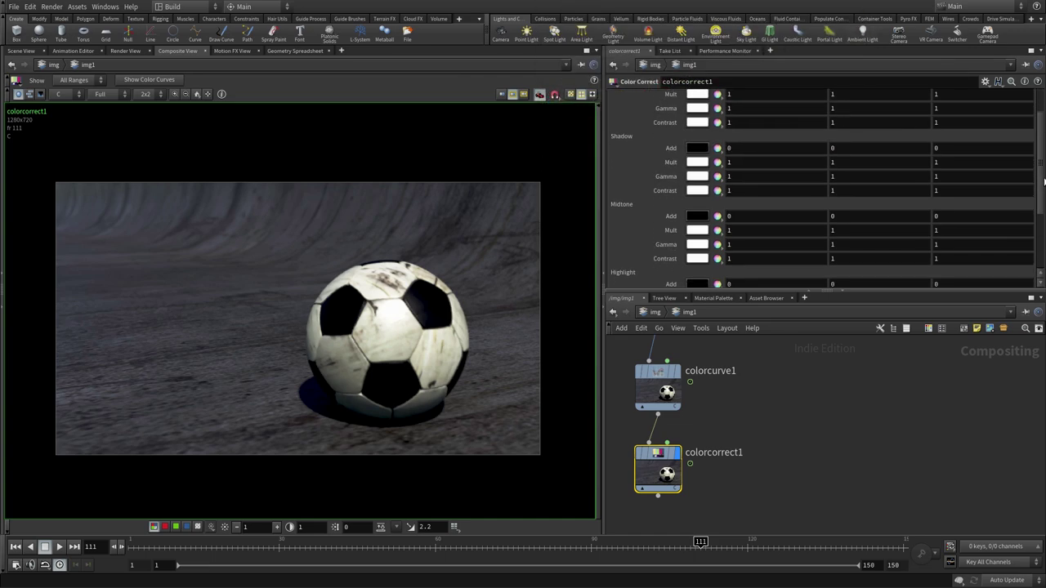
Step: Set colorcorrect1's Shadow Add colour to a slight blue of 0.01
left_click(696, 146)
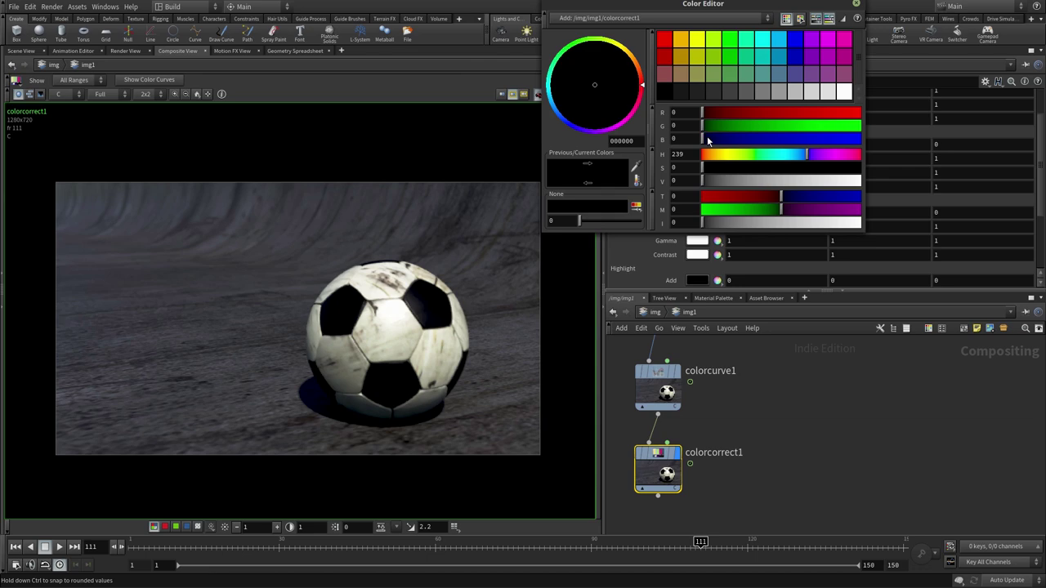
left_click_drag(707, 136, 705, 142)
left_click(855, 4)
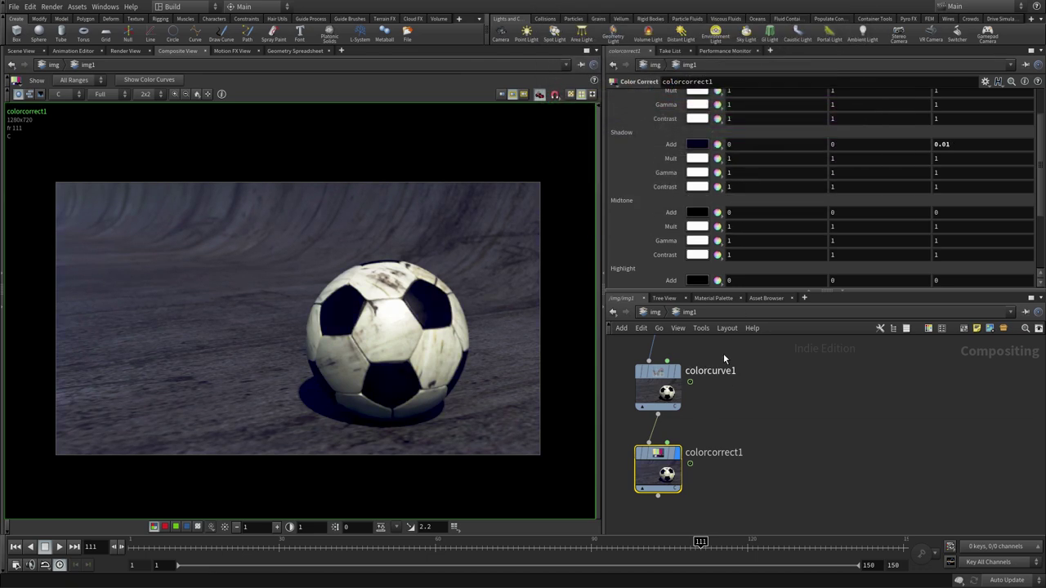
Step: Set the Highlight Add colour to H 37, S 0.86, V 0.298 for a warm amber
left_click(697, 280)
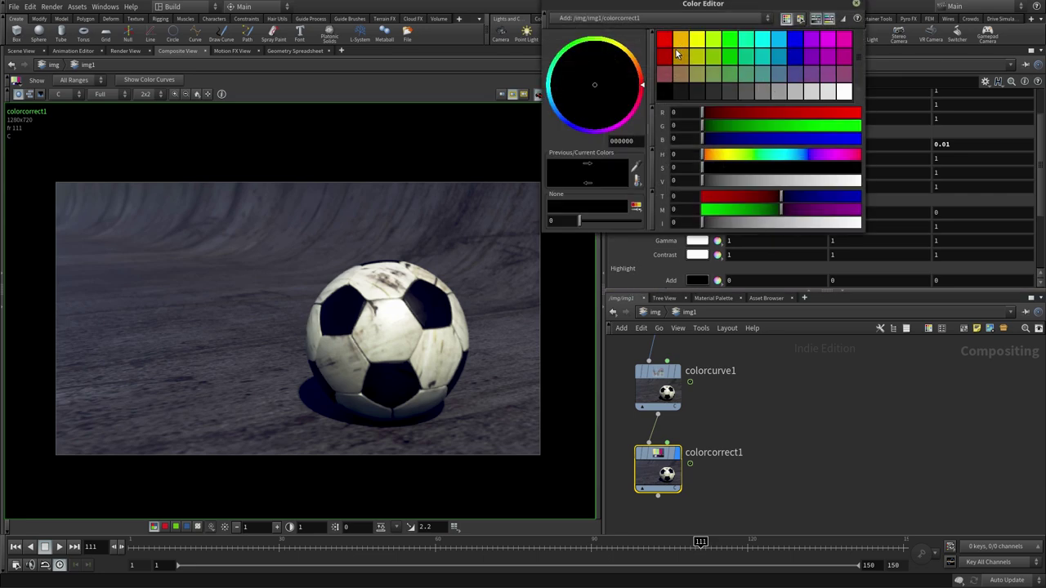
left_click_drag(716, 159, 718, 158)
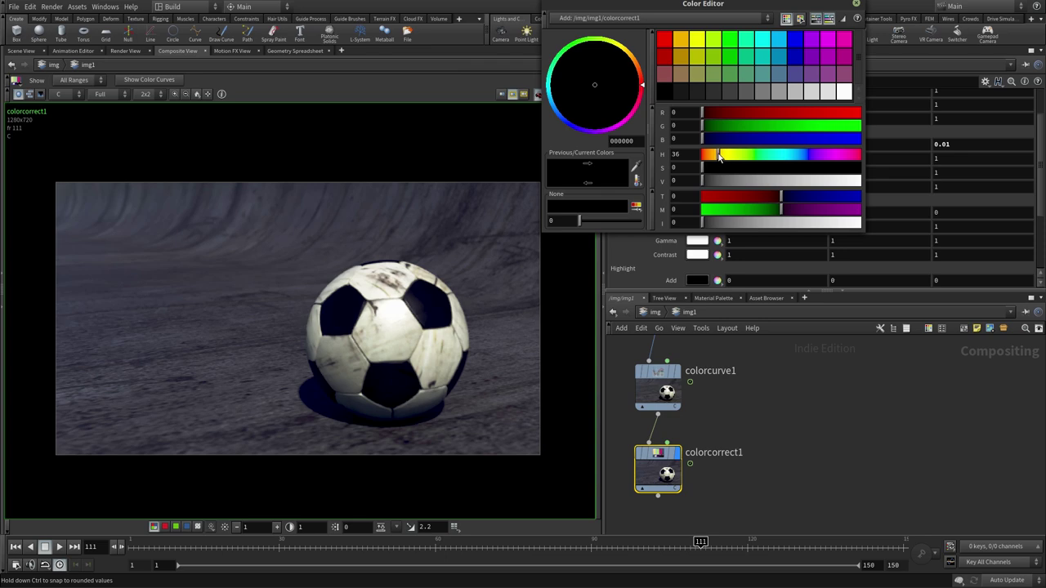
mouse_move(702, 167)
left_mouse_down()
mouse_move(719, 168)
mouse_move(714, 180)
mouse_move(836, 167)
left_mouse_up()
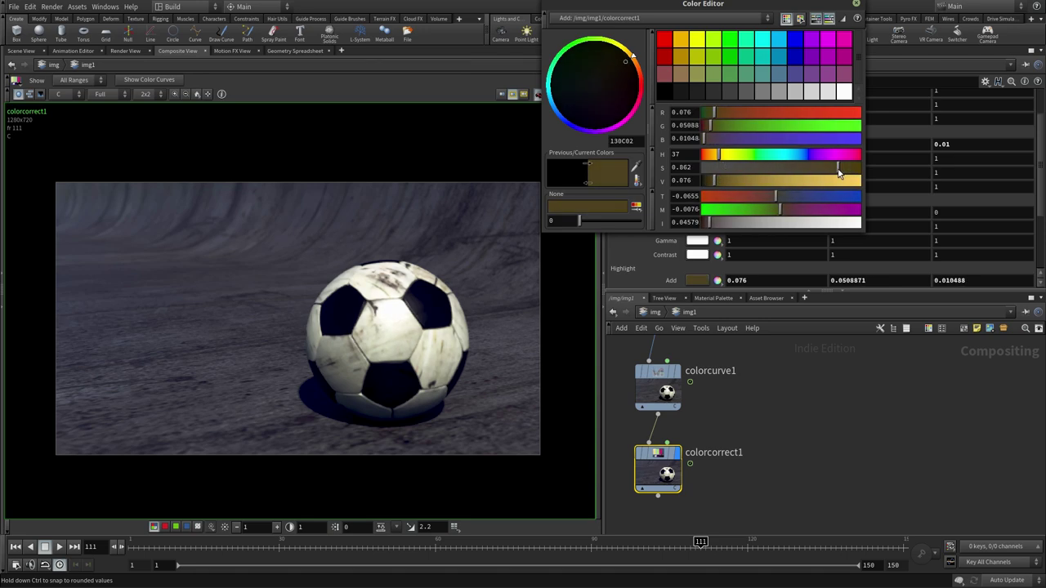
left_click_drag(713, 180, 747, 180)
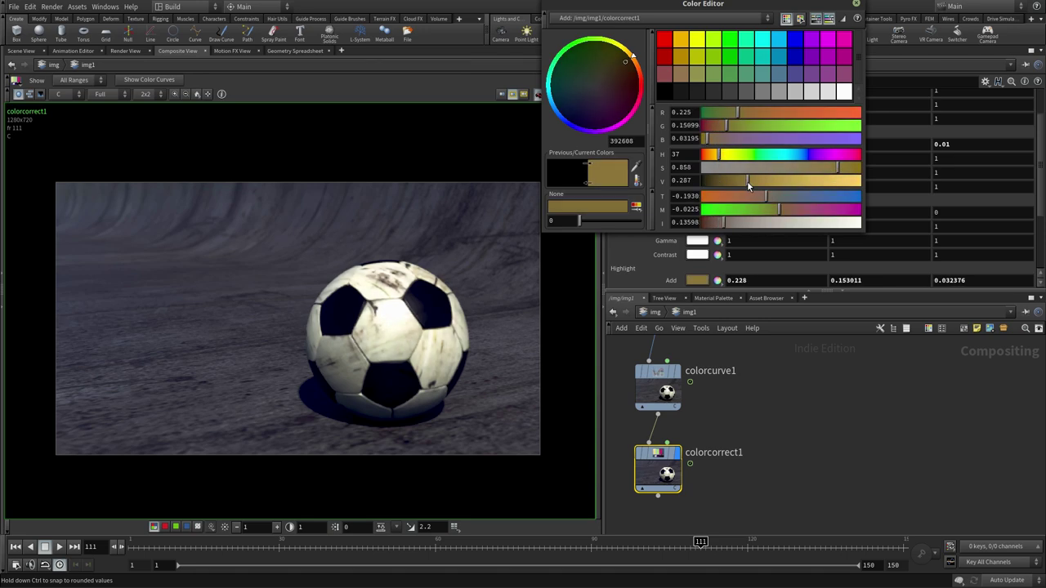
left_click(855, 5)
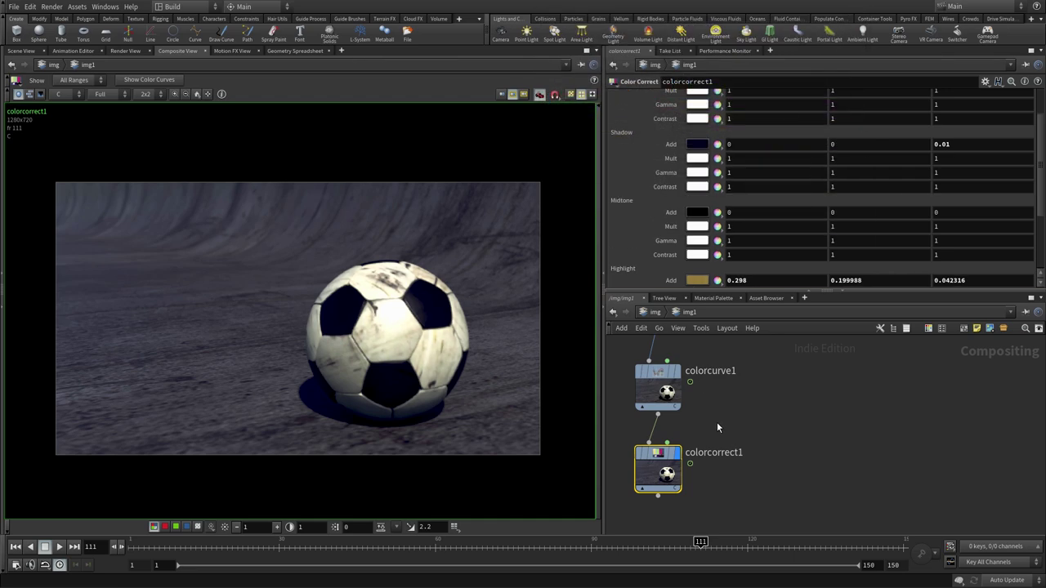
Step: Check the grade at frames 55, 82 and 123 on the timeline
left_click(409, 541)
left_click(546, 552)
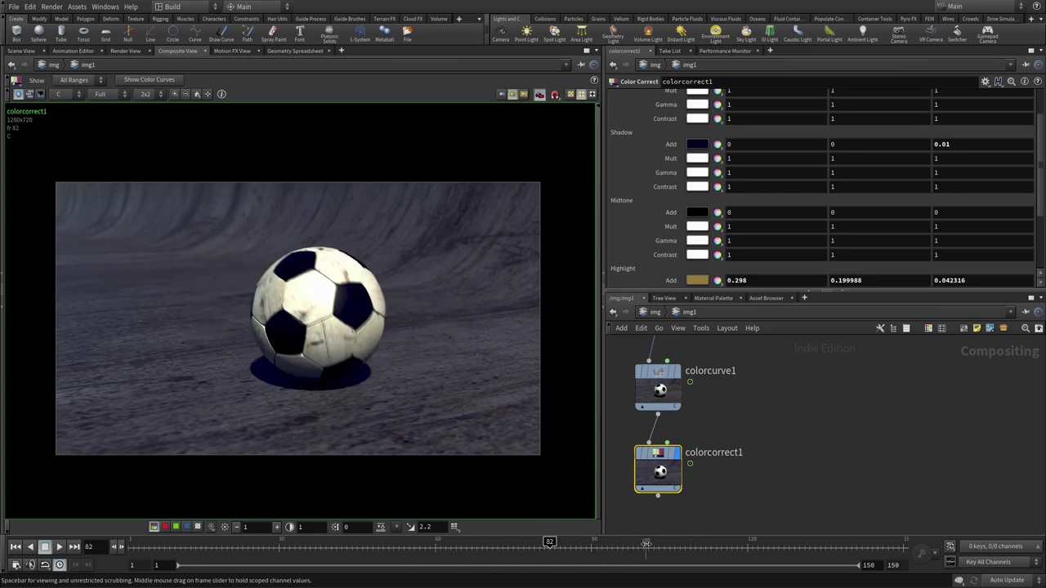
left_click(761, 549)
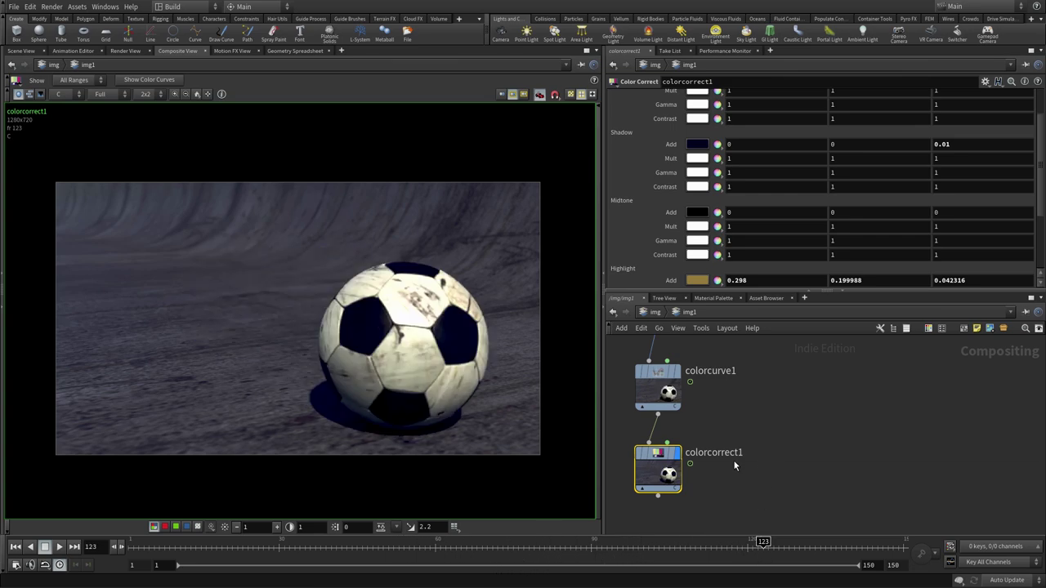
Step: Add a ROP File Output node, rop_comp1, below colorcorrect1
middle_click_drag(767, 488, 763, 401)
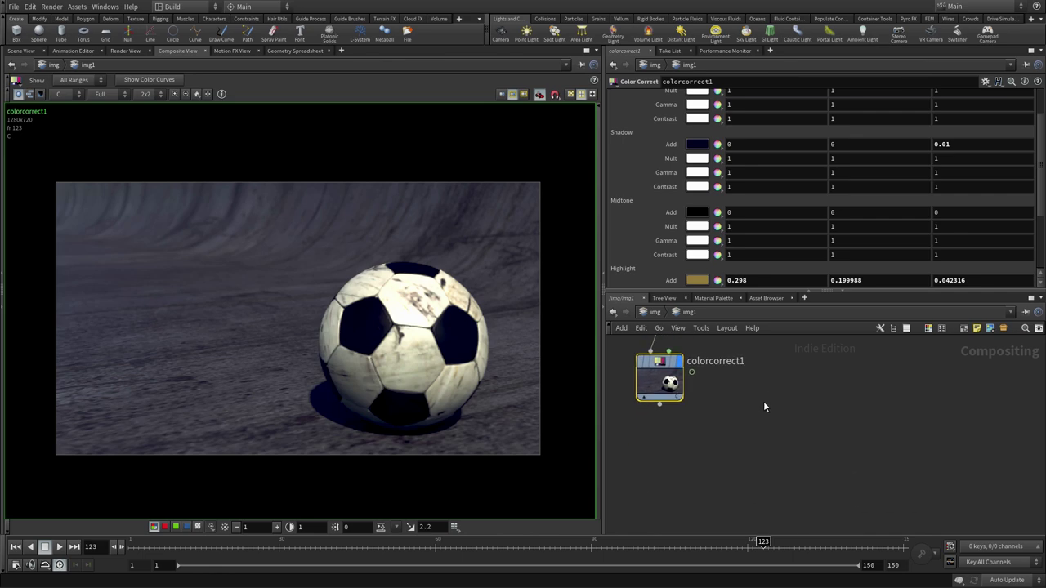
left_click(720, 417)
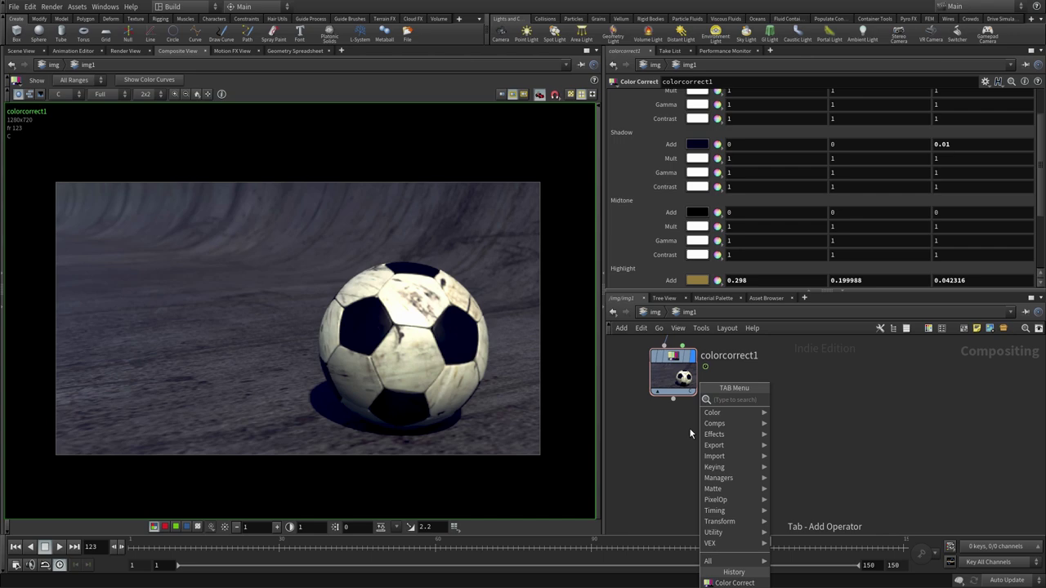
type("rop")
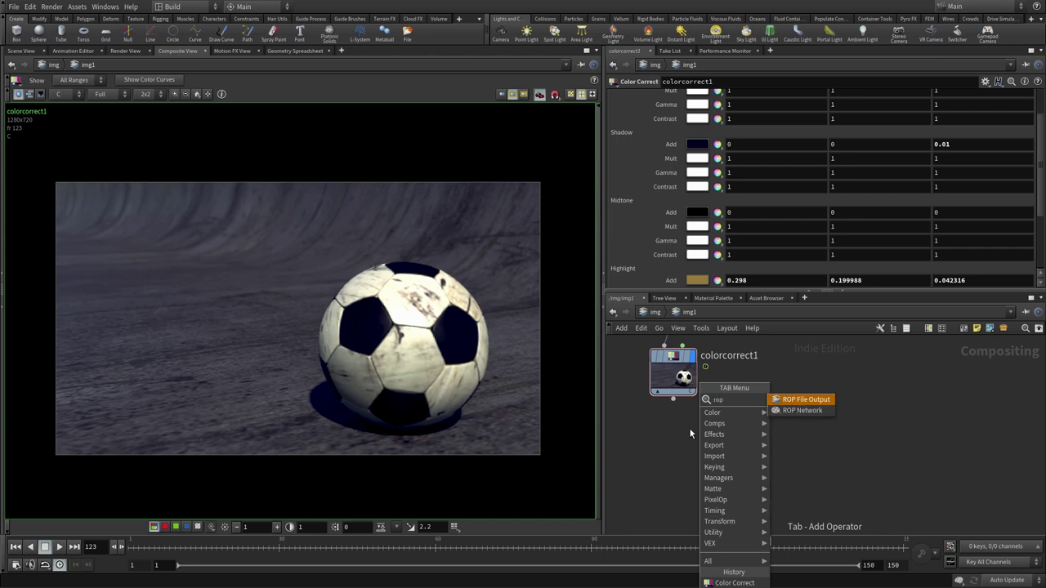
key("Return")
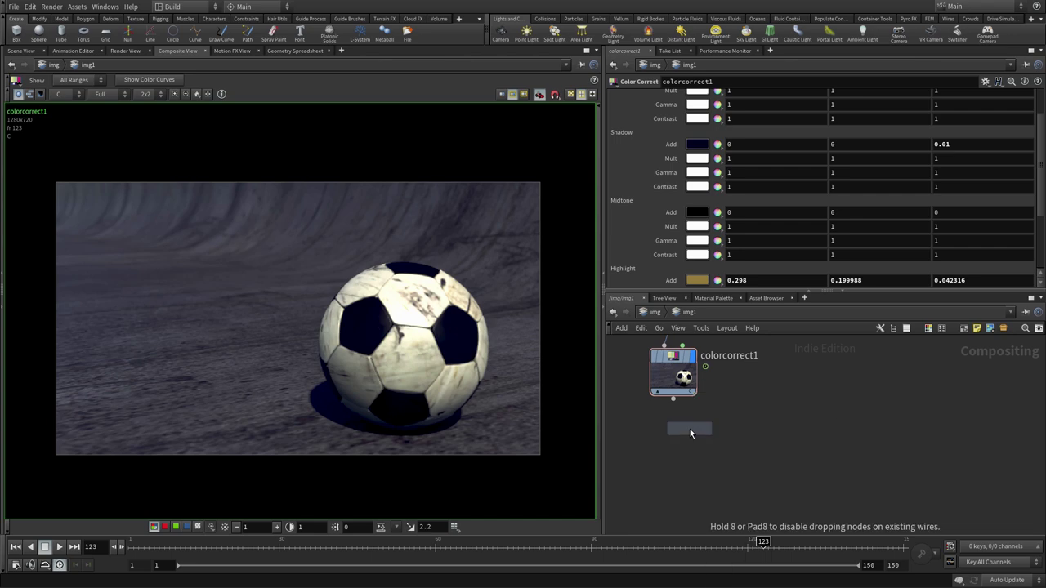
left_click(673, 445)
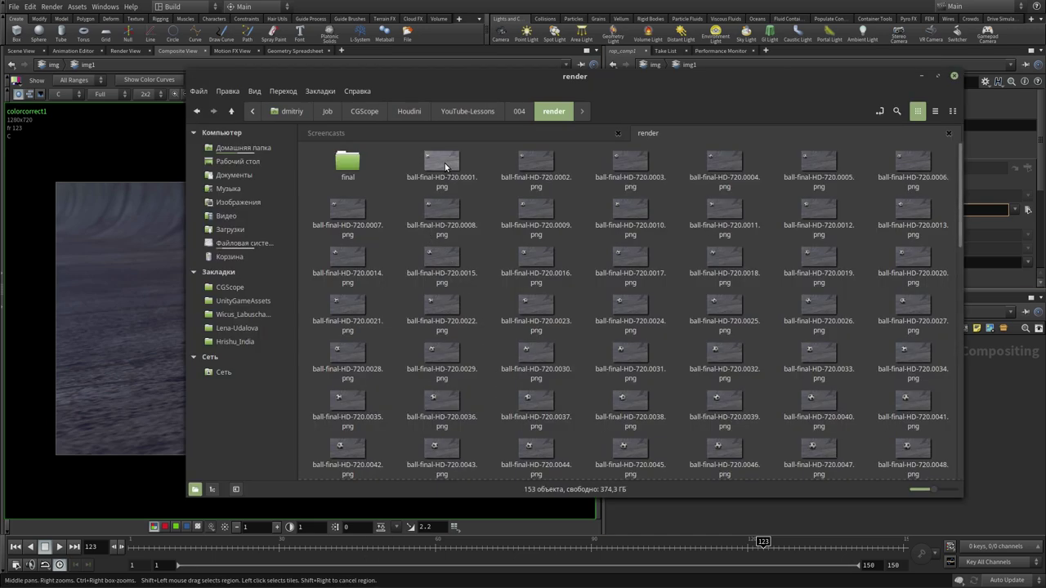
Step: Preview one of the graded PNG frames in the final folder
left_click_drag(959, 197, 956, 225)
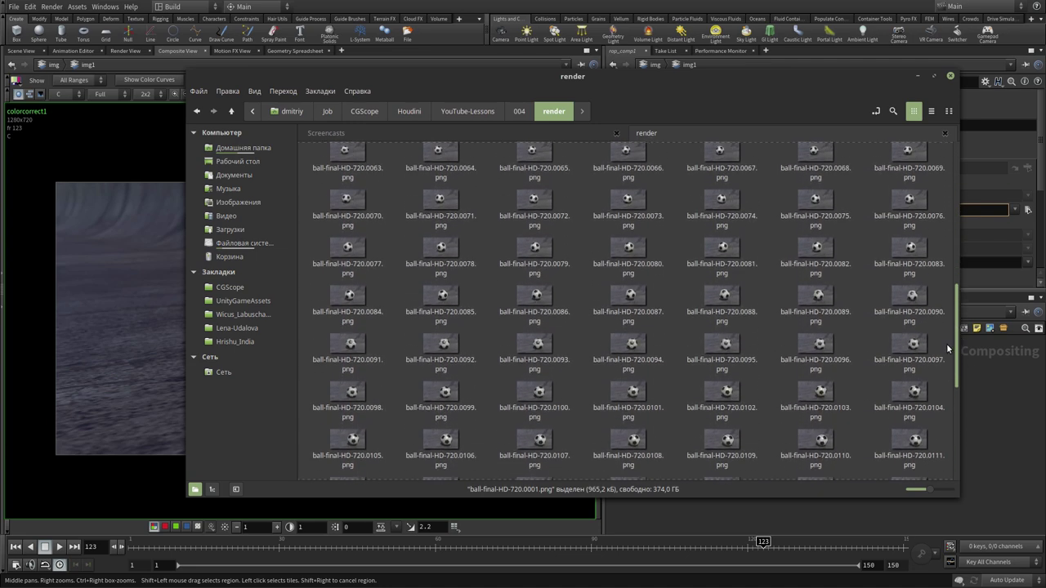
scroll(927, 207, "up", 1)
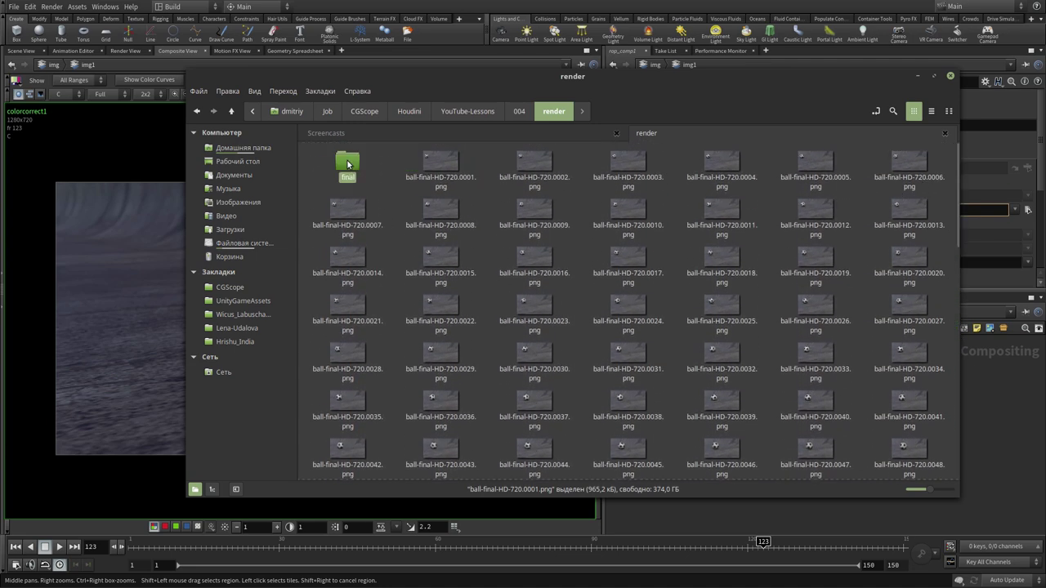
double_click(348, 163)
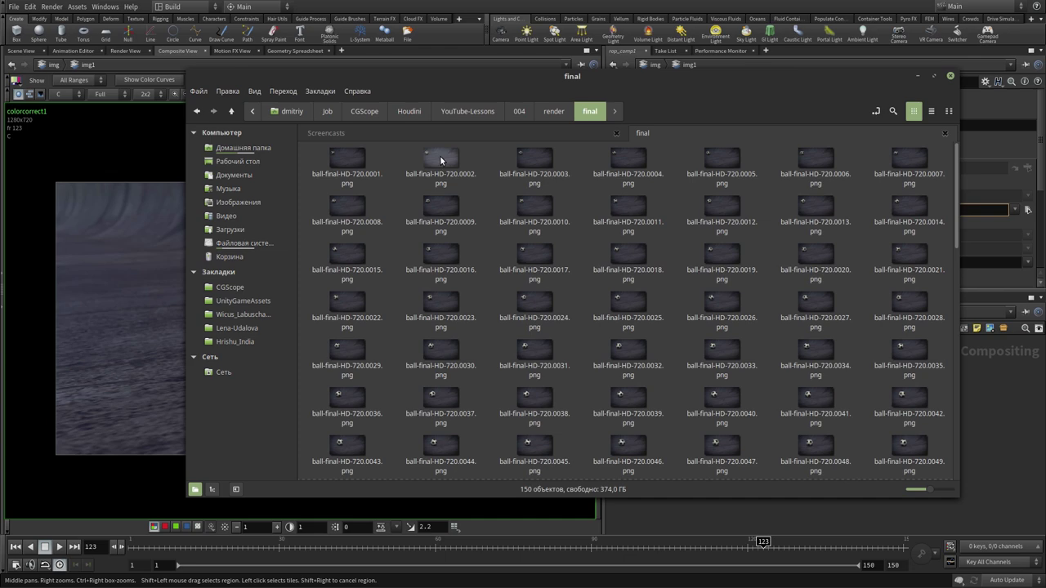
key("Return")
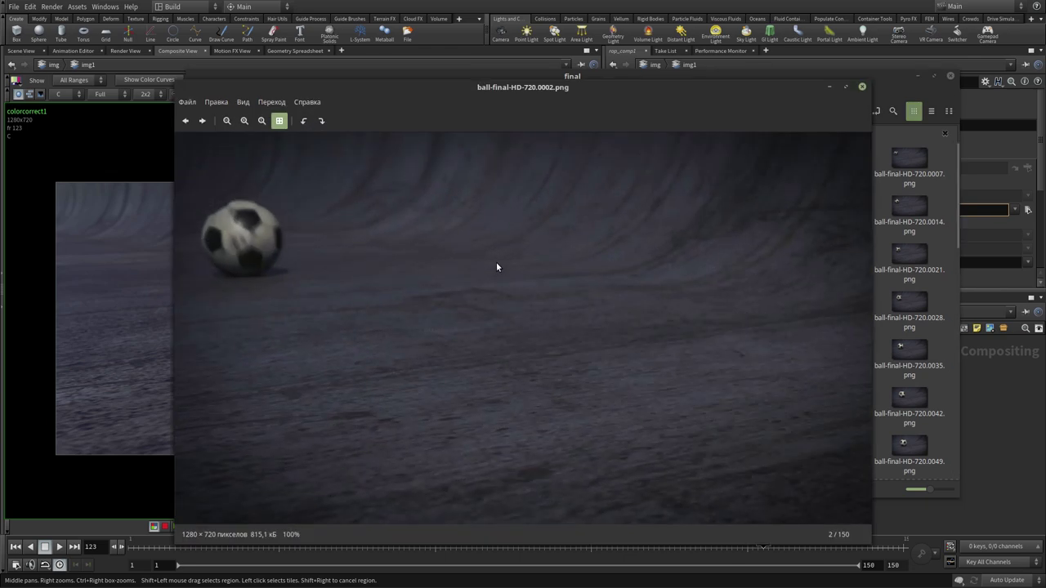
left_click(862, 87)
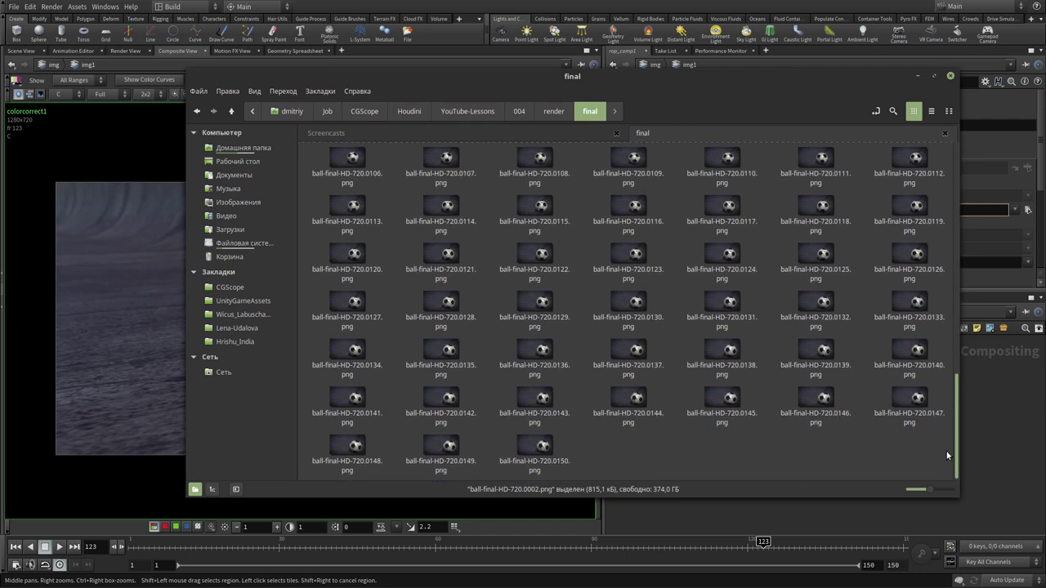
Step: Return to the render folder and play ball-final-HD-720.mp4 in the video player
key("alt+Up")
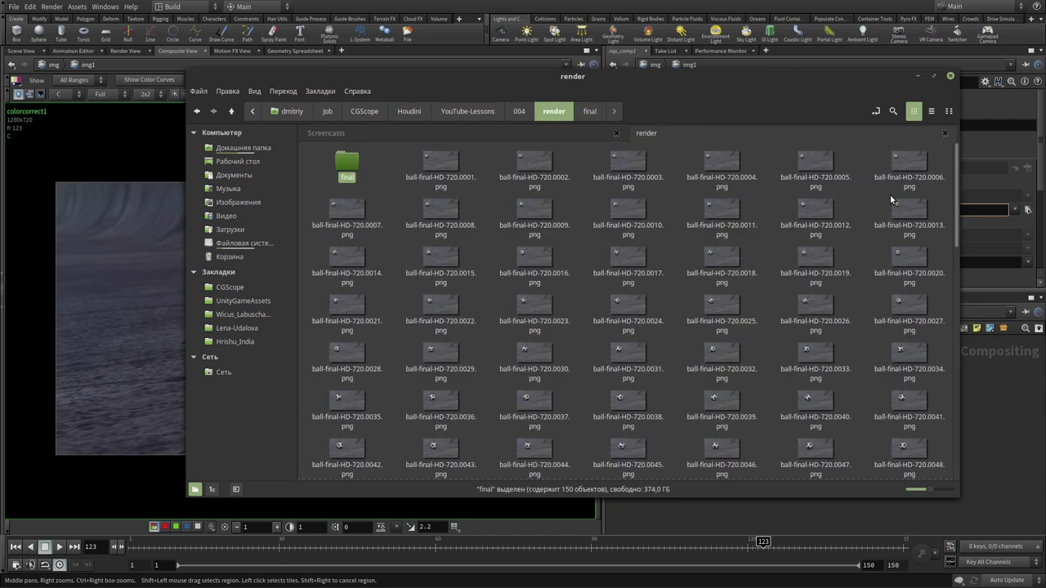
left_click_drag(958, 215, 937, 459)
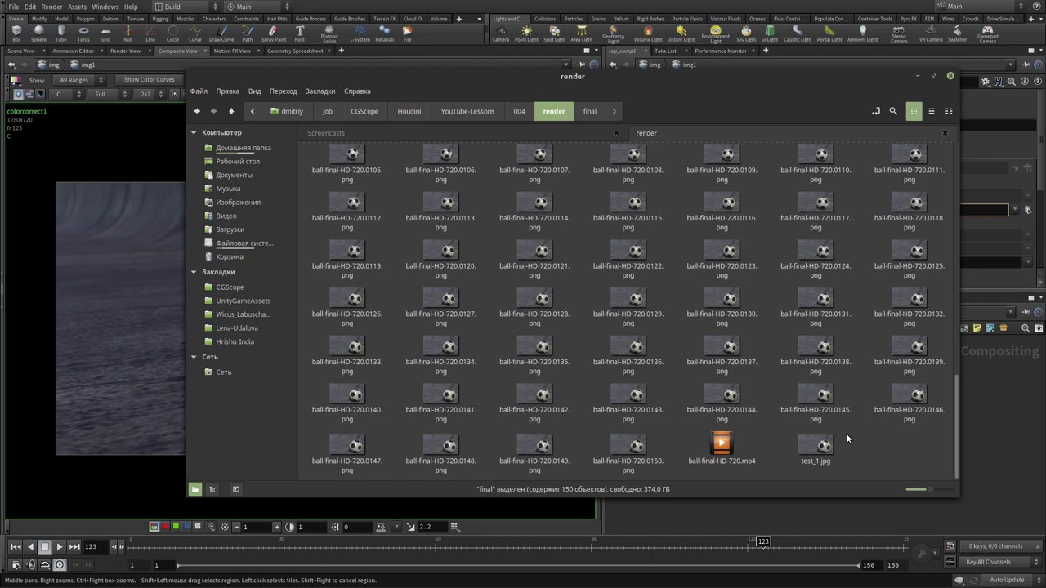
double_click(721, 444)
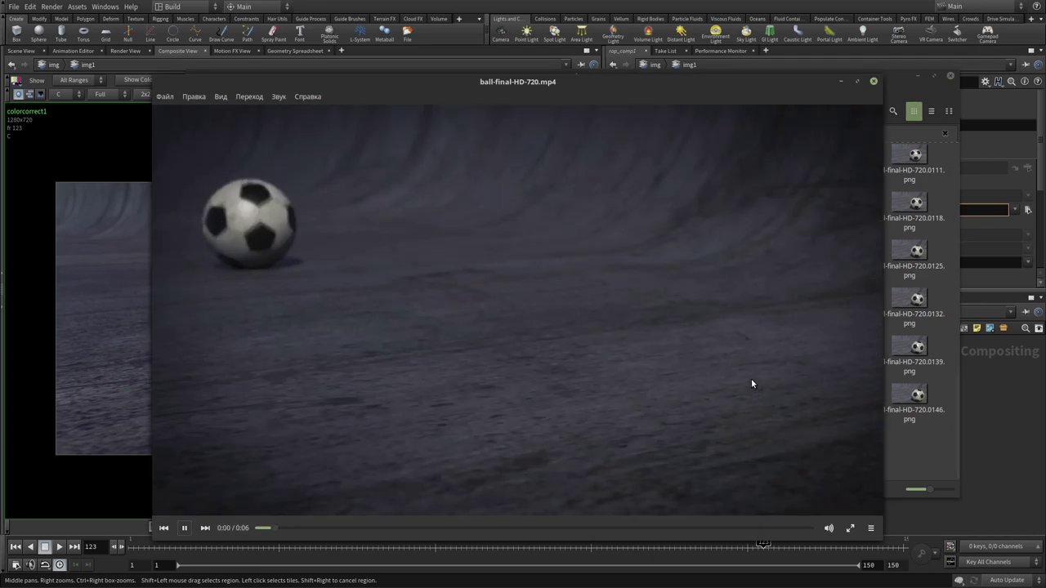